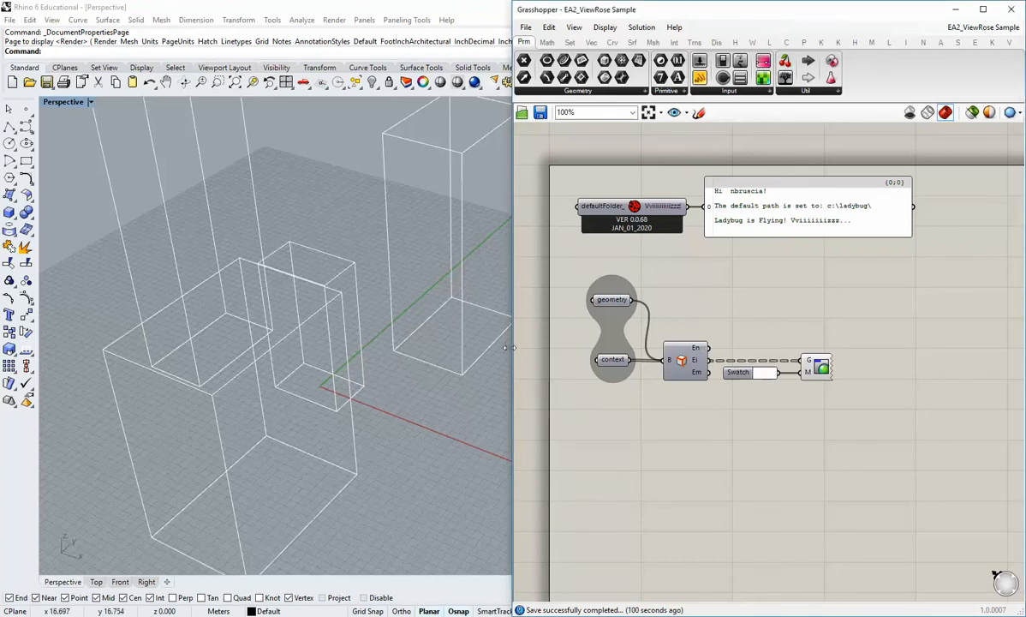
- Add Ladybug's view Rose component to the canvas, below and beside the Custom Preview component
drag(511, 351, 499, 348)
scroll(664, 450, down, 2)
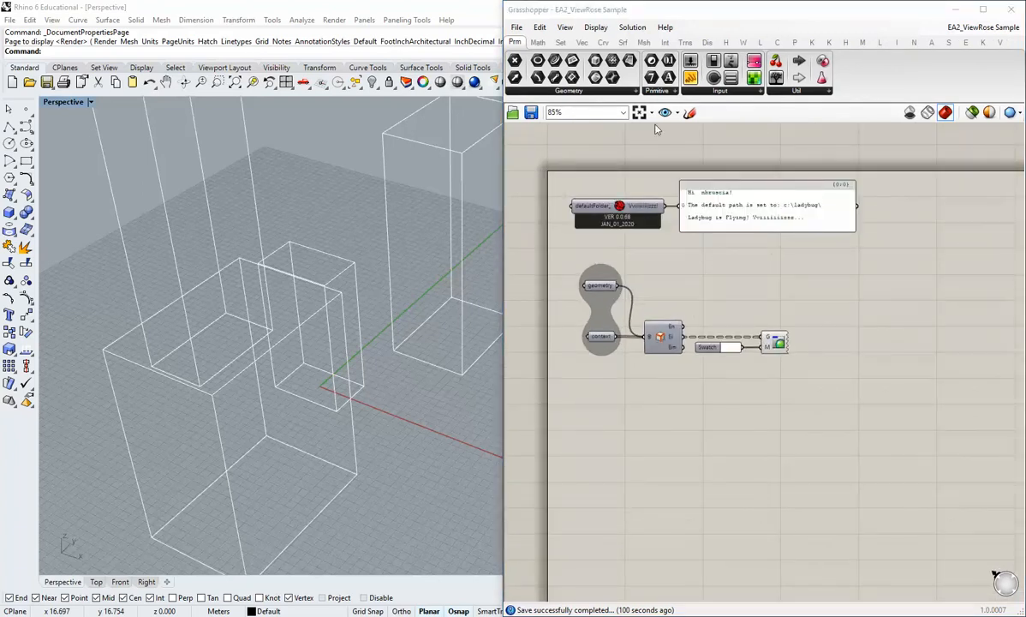
click(760, 41)
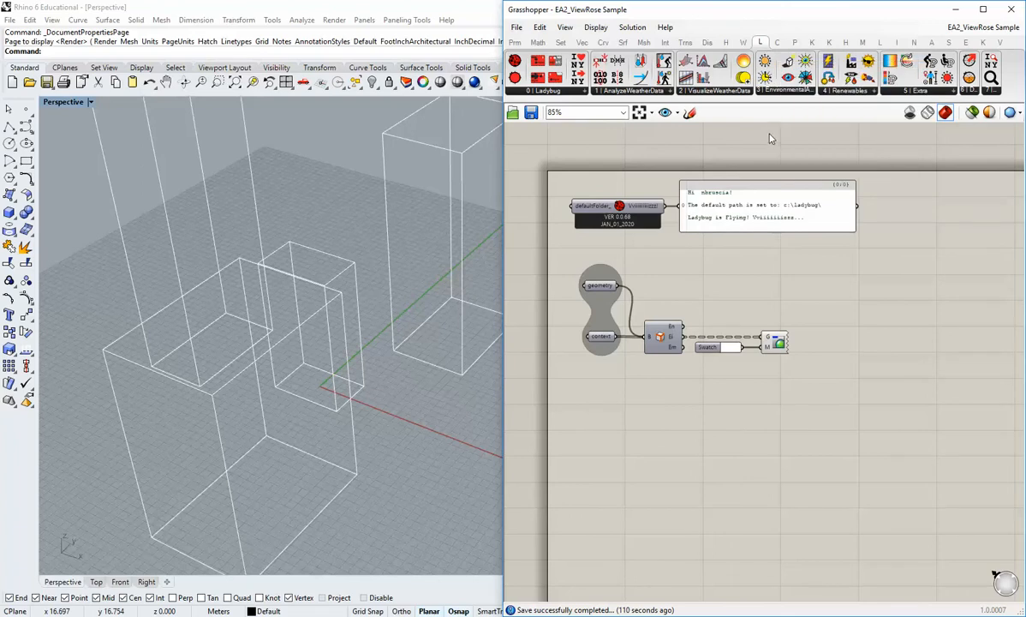
click(796, 93)
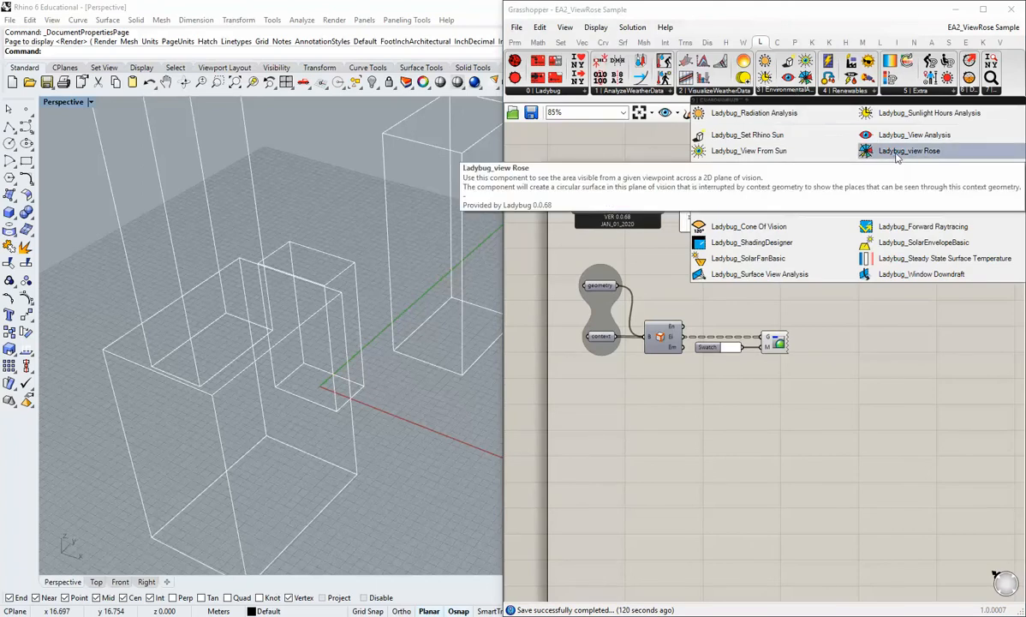
drag(897, 156, 865, 385)
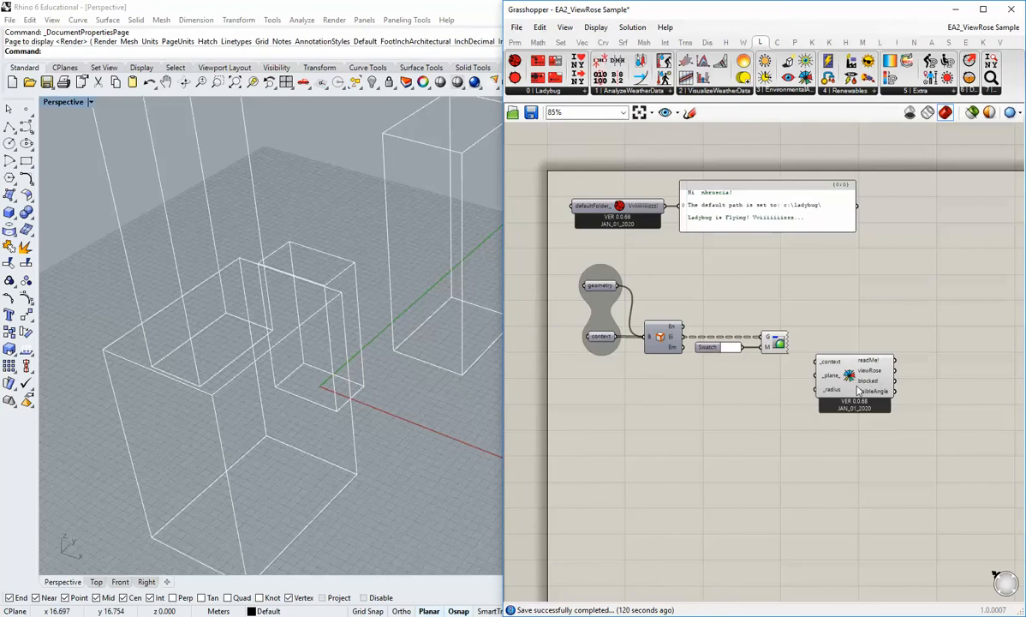
scroll(858, 390, up, 1)
click(848, 401)
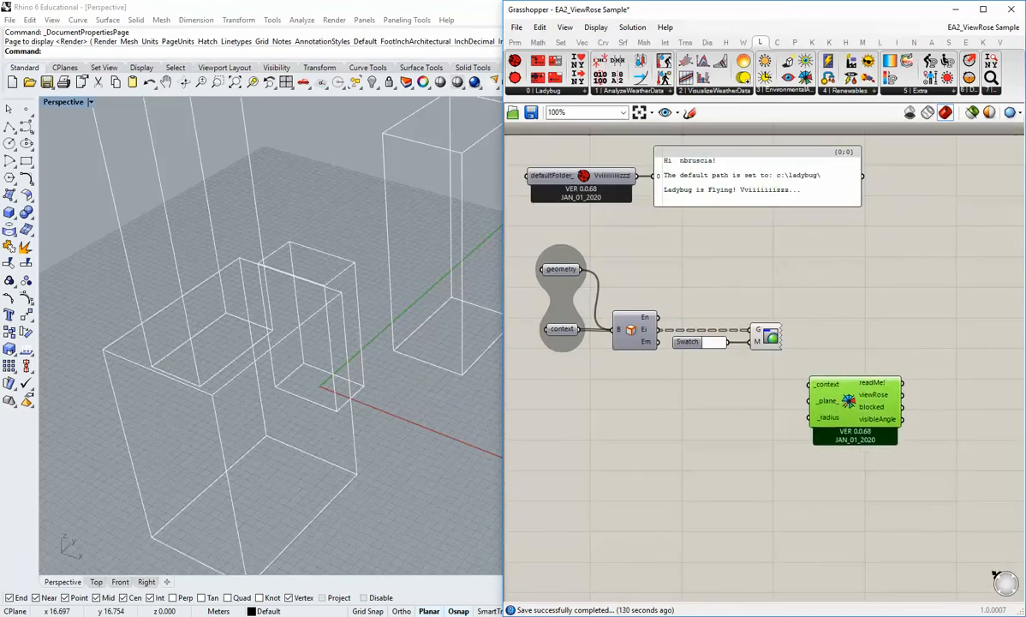
drag(848, 401, 804, 424)
- Connect the context Brep parameter to the _context input of the view Rose component
click(540, 394)
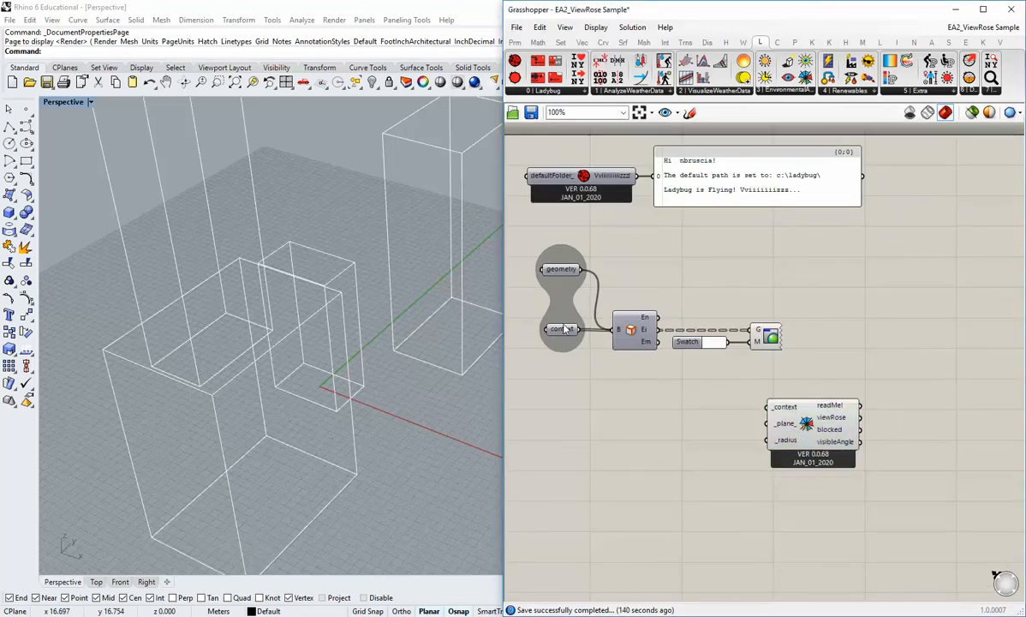
drag(581, 329, 767, 408)
drag(822, 426, 671, 426)
click(735, 501)
scroll(742, 460, down, 1)
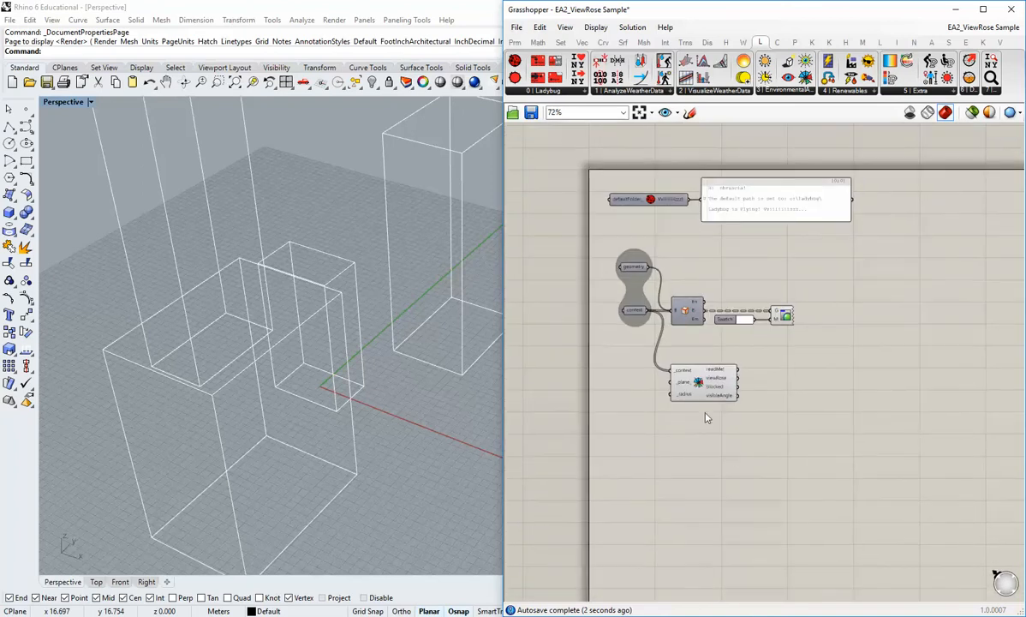
- Move the view Rose component well to the right of the Custom Preview, leaving free canvas space between them
right_drag(727, 408, 703, 462)
drag(680, 459, 902, 319)
click(868, 380)
right_drag(869, 380, 839, 394)
drag(879, 331, 913, 342)
click(883, 401)
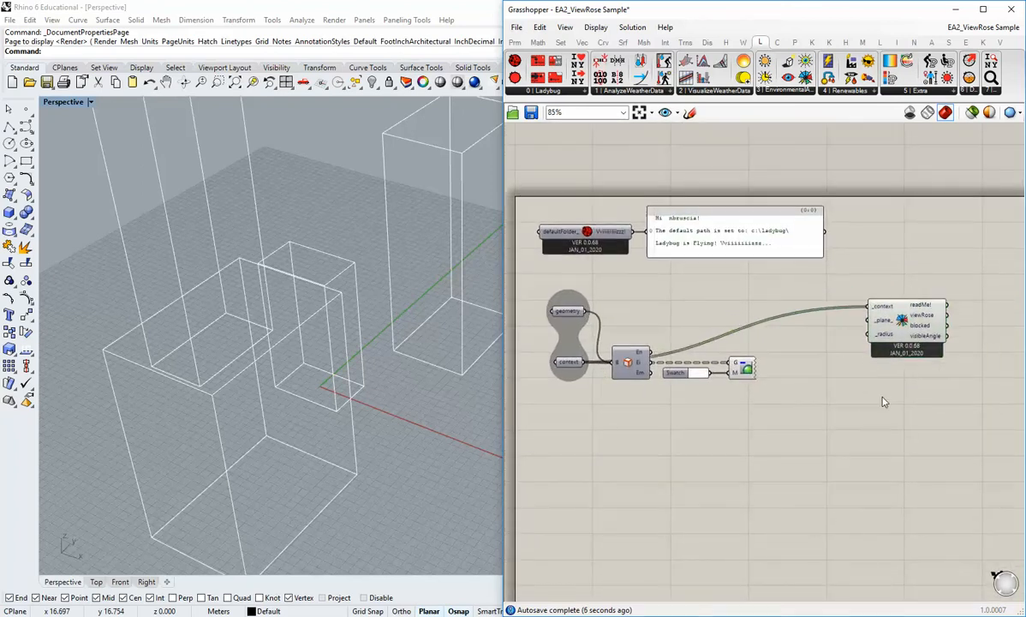
right_drag(883, 401, 856, 402)
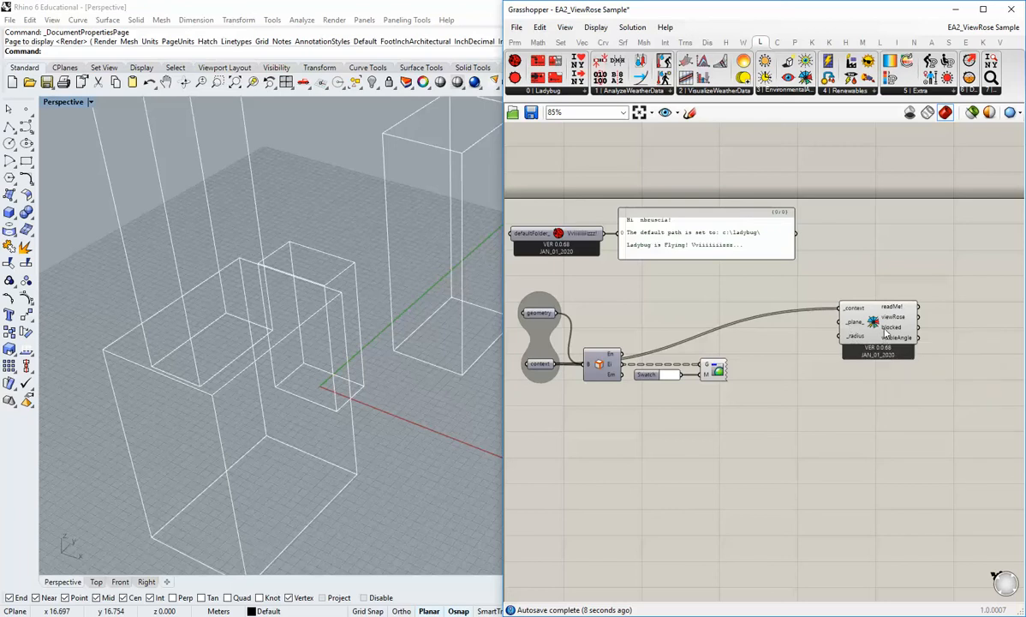
drag(850, 330, 893, 328)
mouse_move(894, 328)
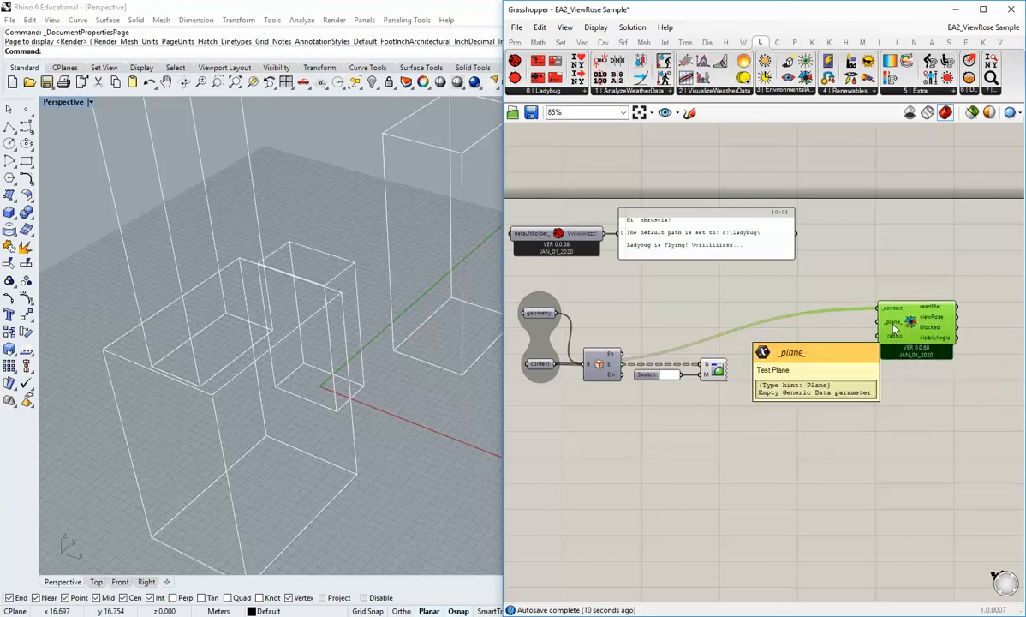
drag(697, 381, 735, 391)
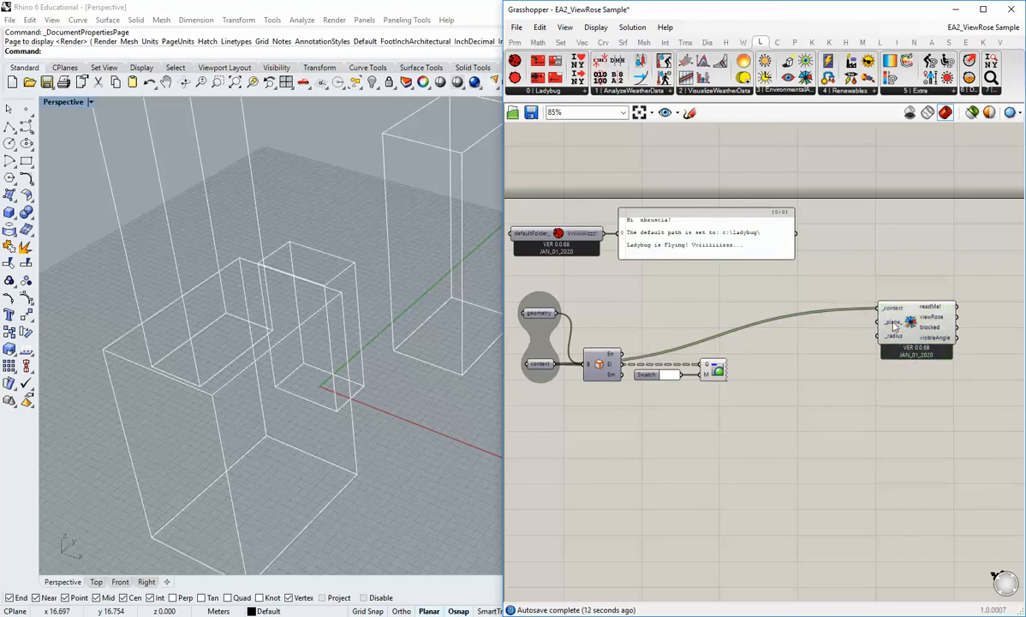
right_drag(877, 392, 862, 422)
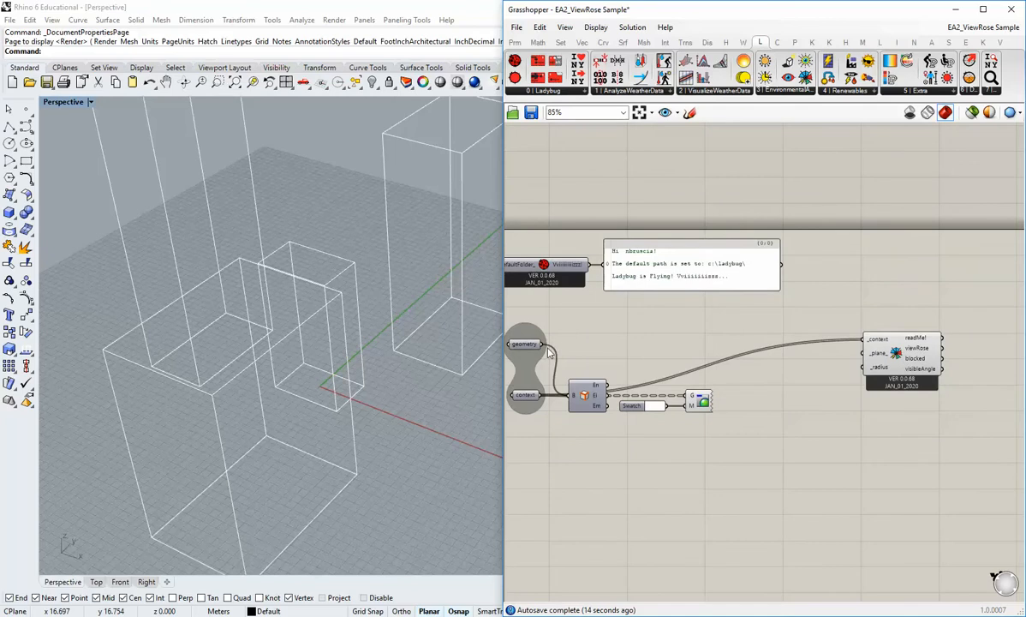
- Add a Volume component beside the geometry parameter and connect the geometry Brep to its G input
right_drag(526, 353, 568, 342)
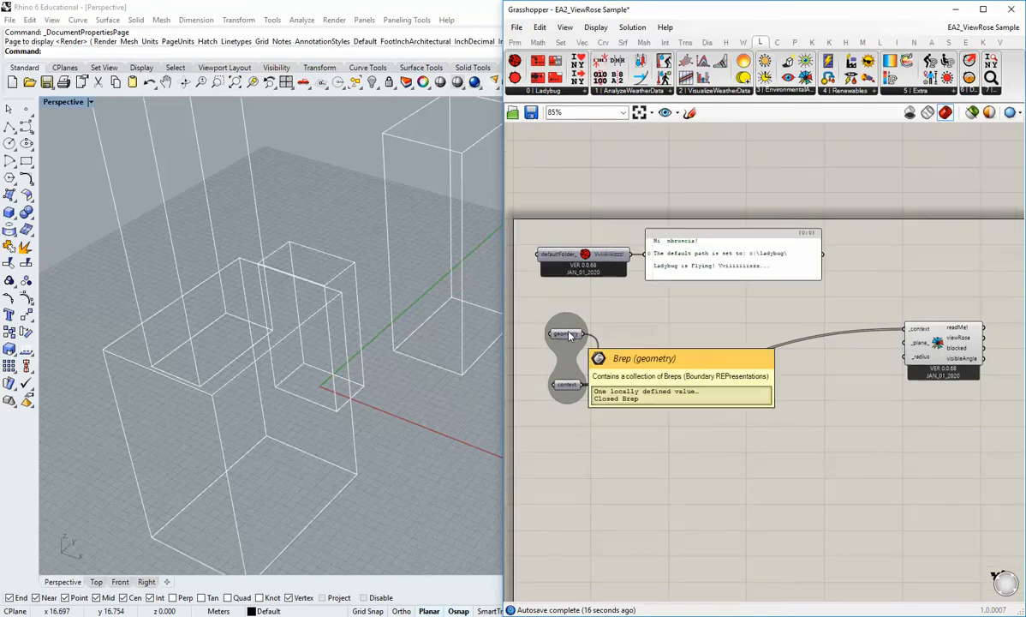
click(568, 337)
right_drag(360, 308, 383, 314)
right_drag(286, 382, 289, 375)
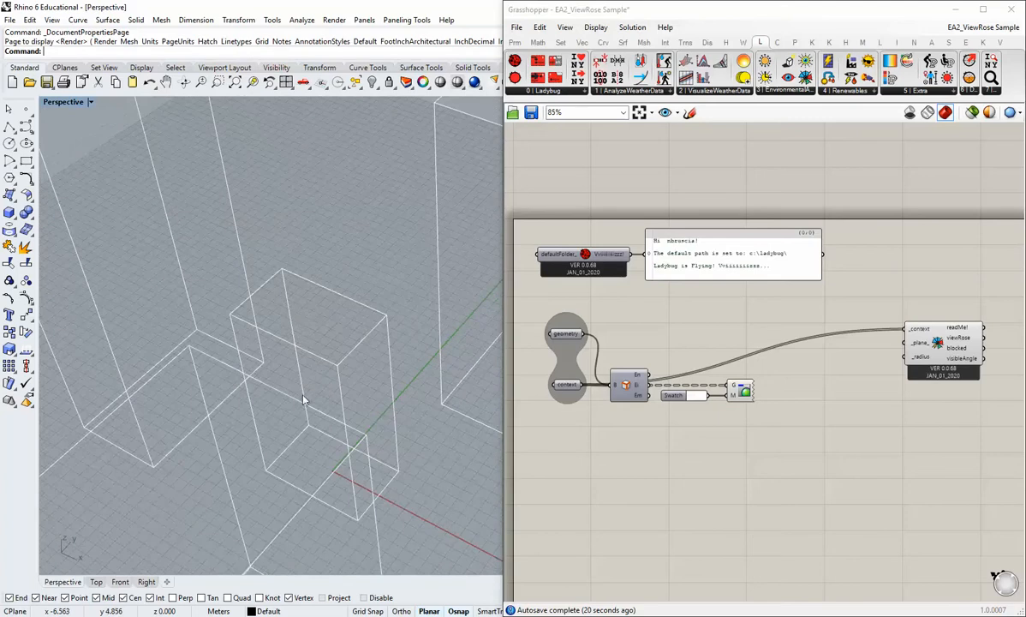
click(623, 42)
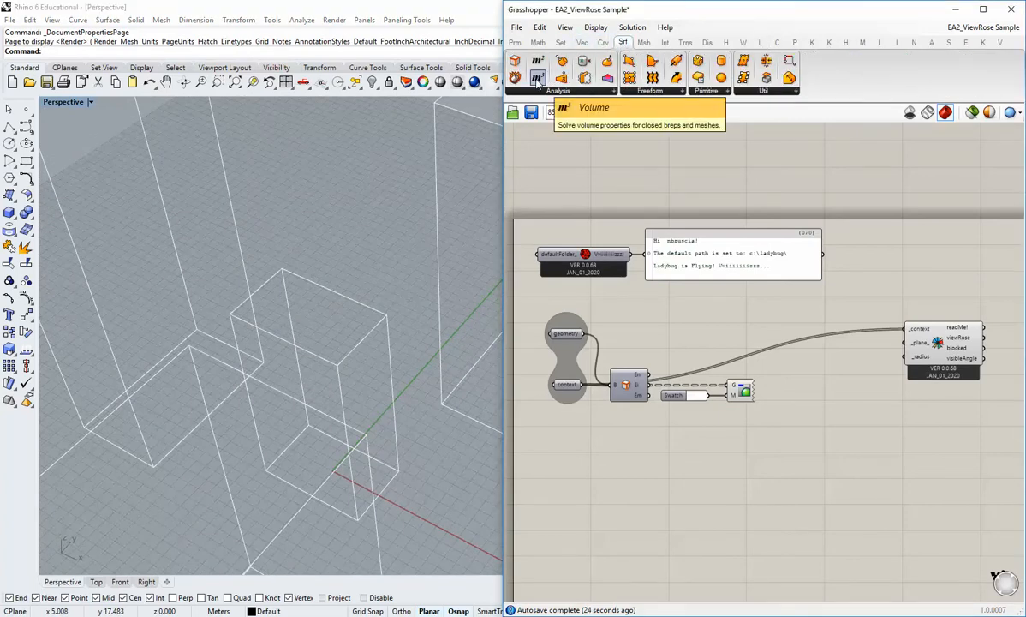
drag(537, 77, 675, 345)
drag(584, 334, 657, 348)
drag(673, 348, 709, 342)
click(605, 360)
click(691, 350)
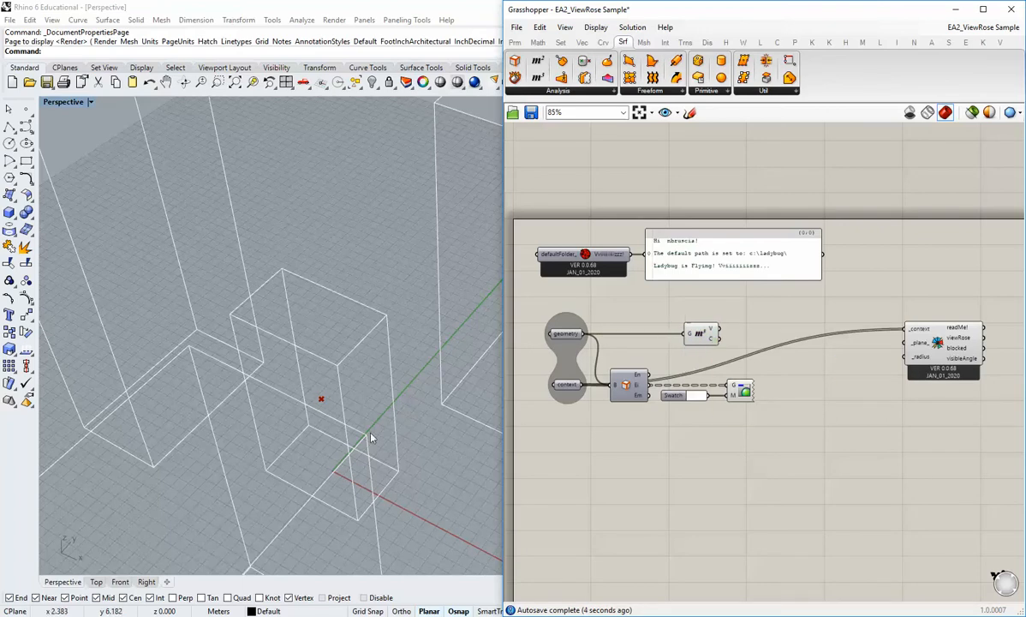
- Add an XY Plane component with the Volume centroid output as its origin, and line the two components up
right_drag(378, 272, 337, 363)
scroll(744, 347, up, 2)
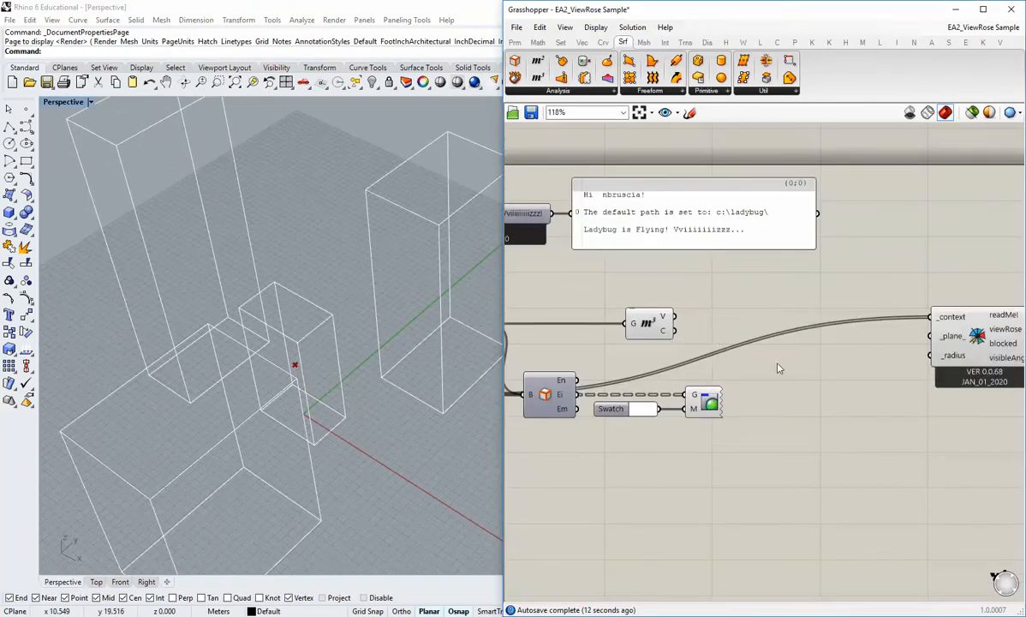
click(582, 42)
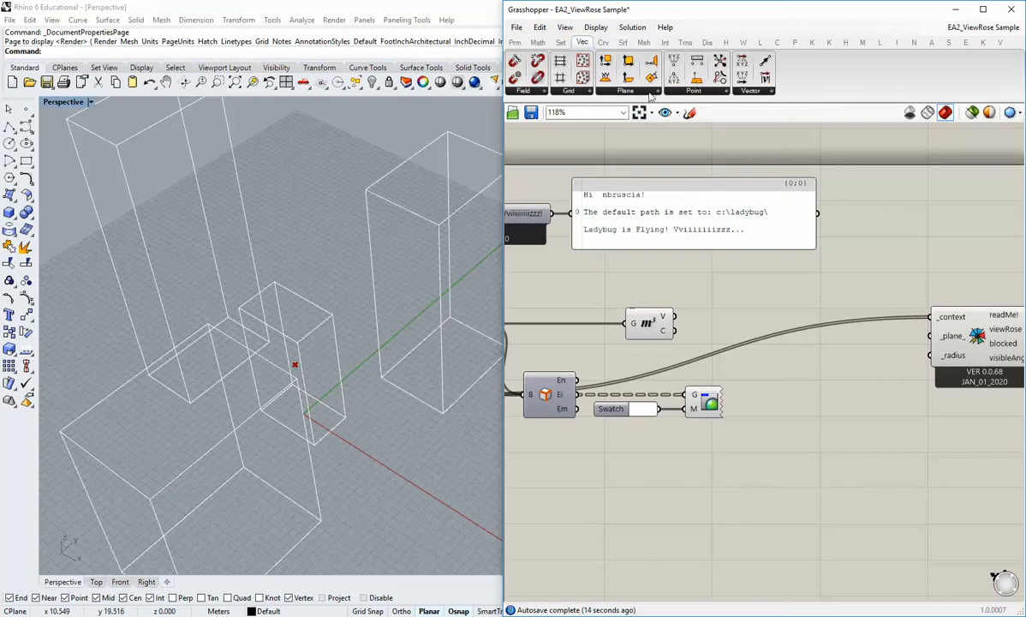
drag(613, 83, 743, 330)
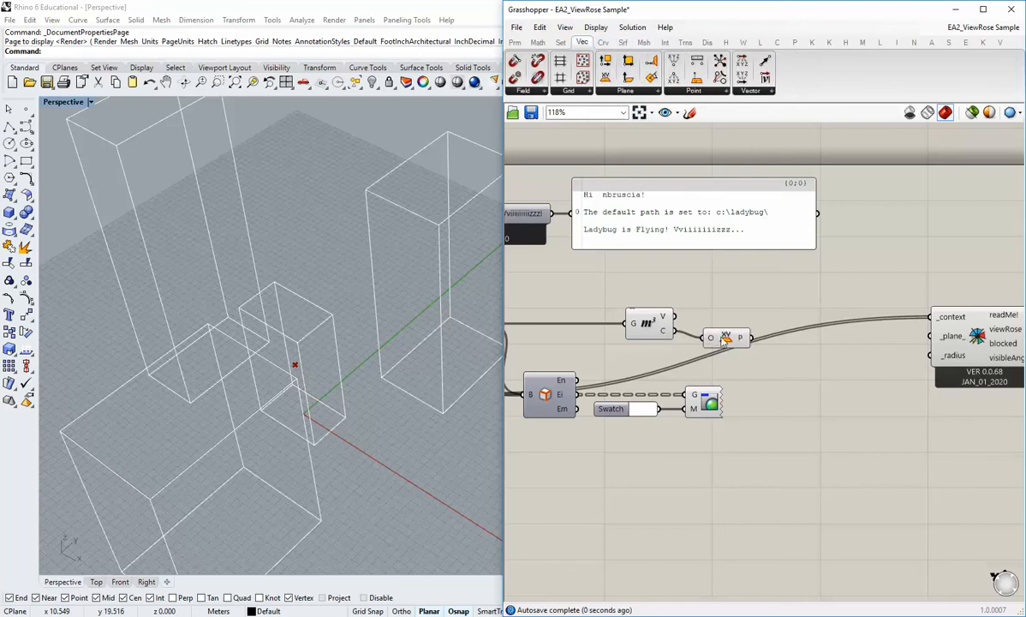
drag(674, 331, 649, 322)
middle_click(648, 322)
click(683, 288)
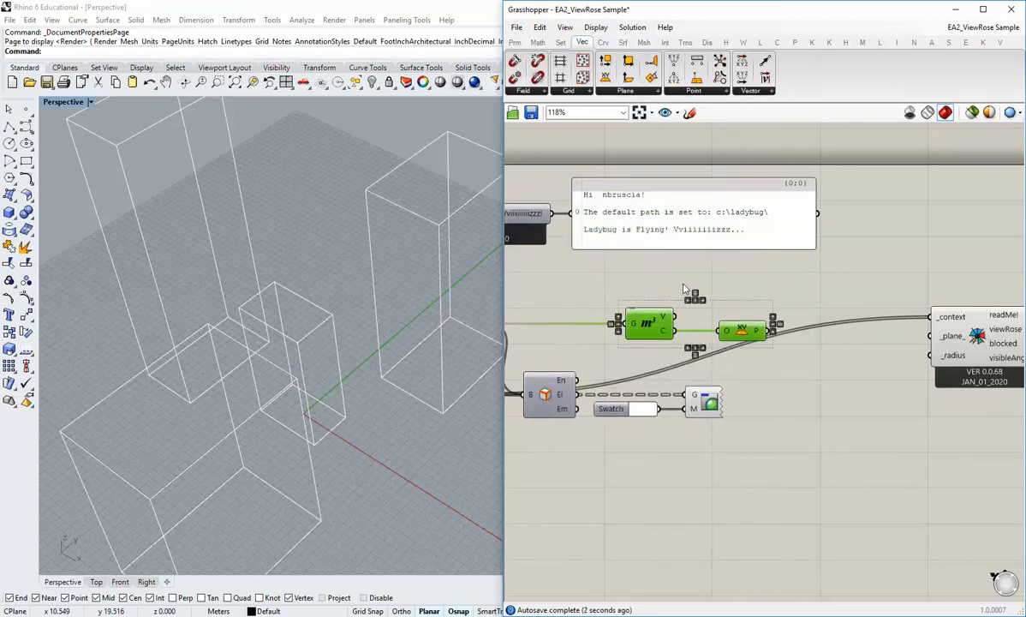
click(758, 357)
- Connect the XY Plane output to the view Rose's _plane_ input and straighten the wire between them
drag(754, 334, 930, 335)
right_drag(849, 354, 788, 359)
drag(931, 349, 937, 343)
click(868, 412)
right_drag(883, 413, 825, 405)
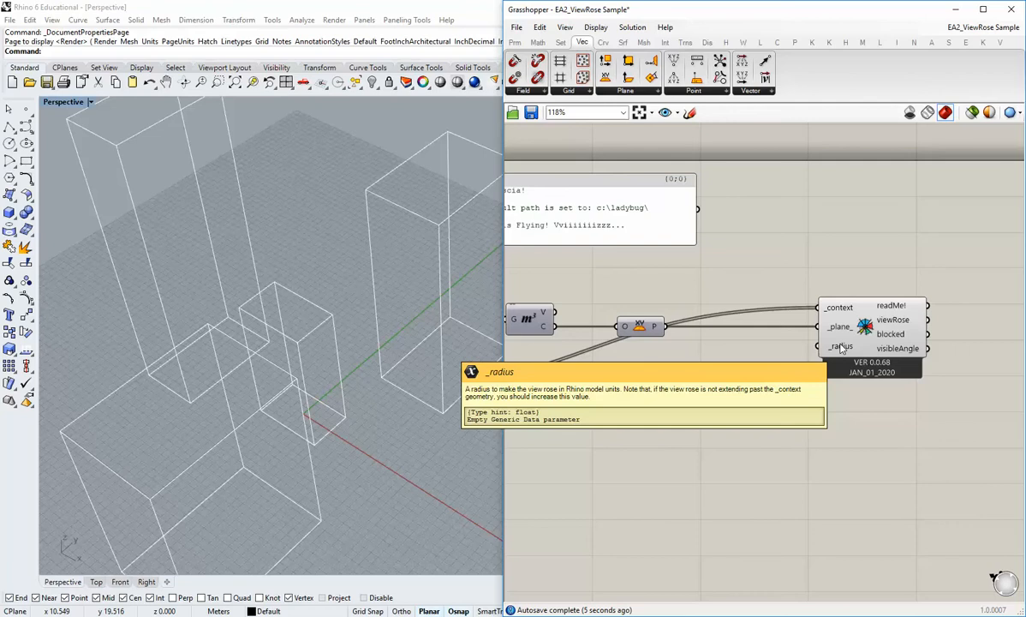
- Set the view Rose _radius input to 50 with a connected panel, and shrink the panel to fit its value
right_drag(841, 347, 815, 341)
click(515, 42)
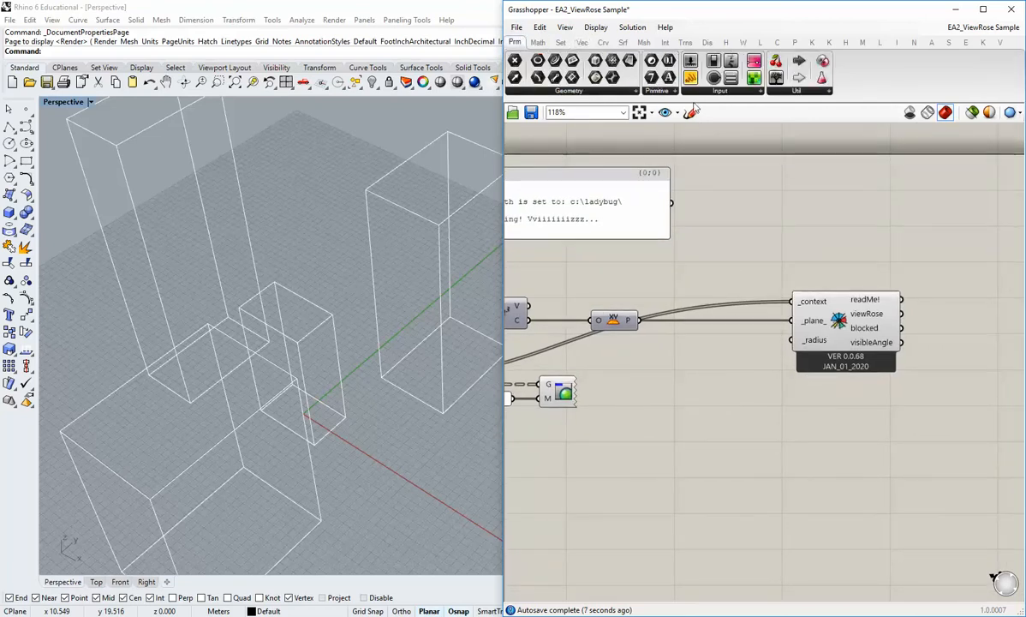
drag(695, 109, 680, 381)
double_click(685, 377)
text(50)
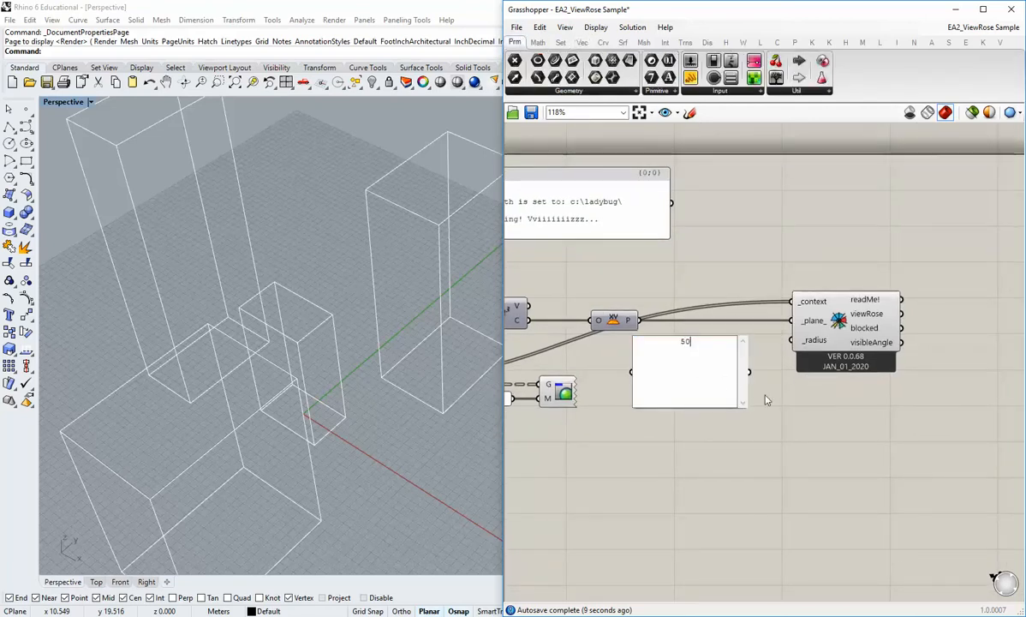
click(766, 400)
drag(749, 372, 791, 340)
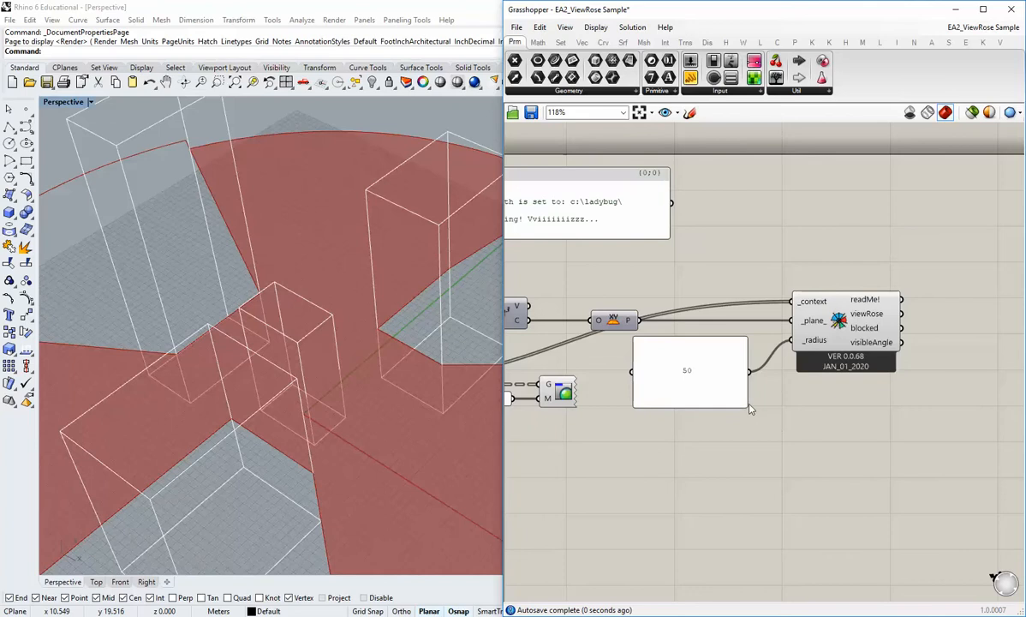
drag(745, 405, 738, 343)
click(680, 385)
- Examine how the view rose spreads around the context buildings from above, and check the component's outputs
scroll(346, 369, down, 6)
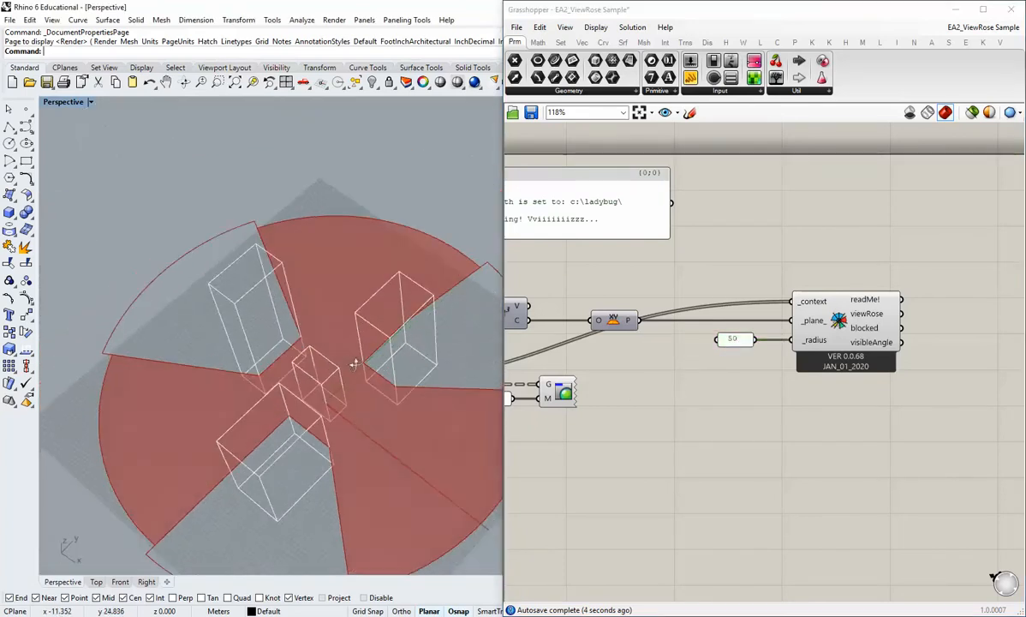
right_drag(353, 362, 354, 305)
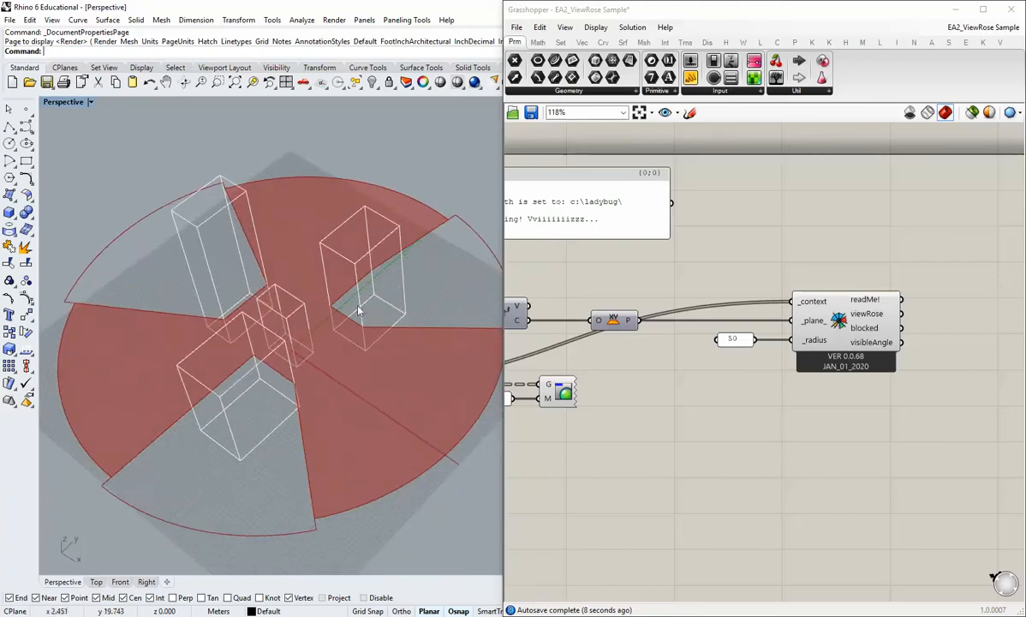
right_drag(804, 341, 755, 347)
right_drag(316, 353, 416, 340)
right_drag(362, 403, 378, 418)
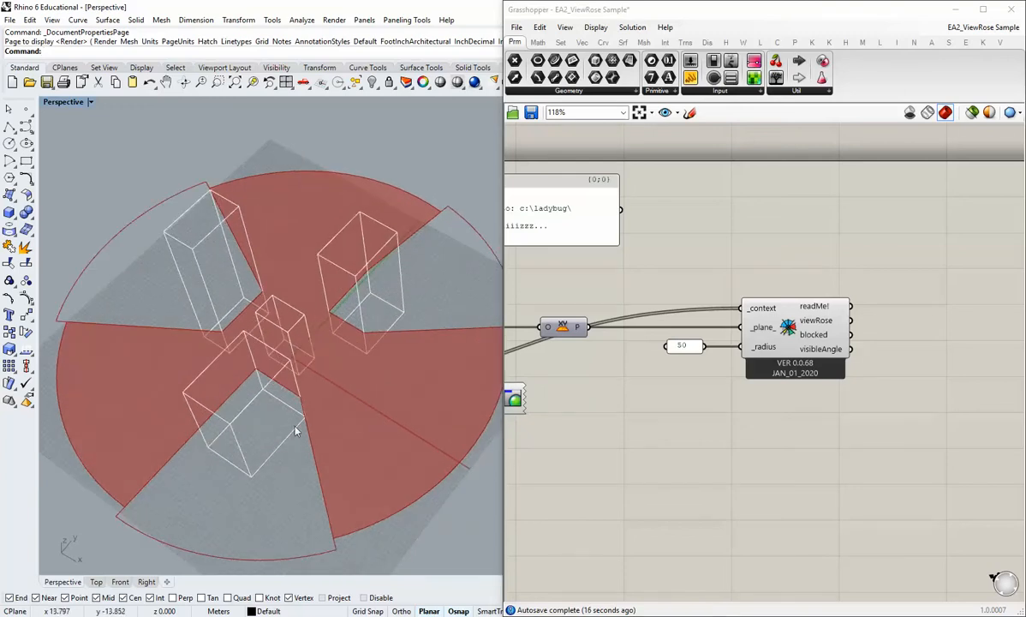
right_drag(300, 402, 345, 354)
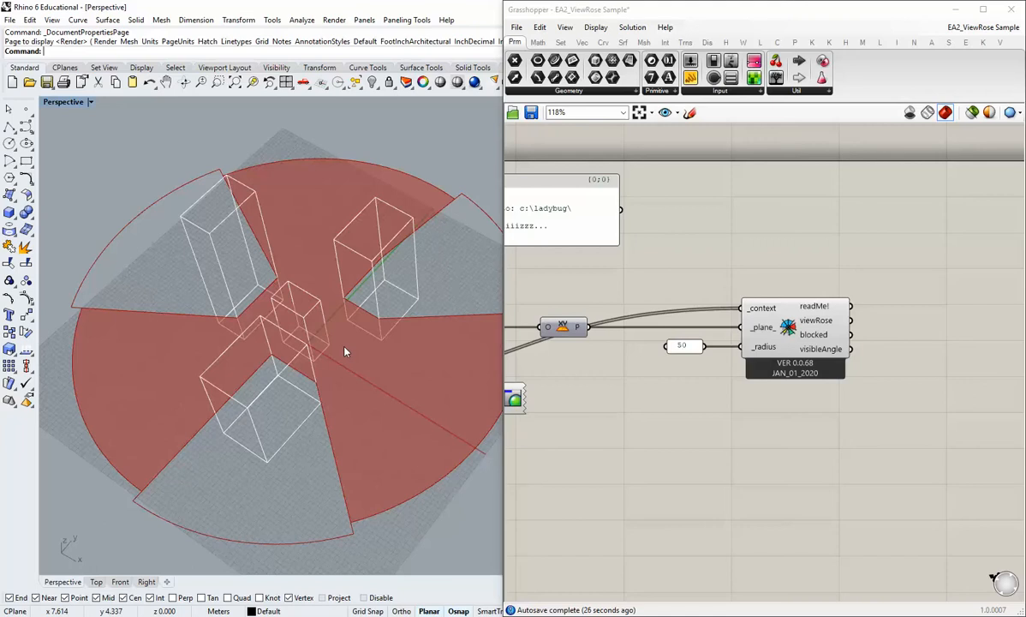
right_click(730, 405)
right_drag(840, 391, 758, 409)
scroll(757, 393, up, 2)
mouse_move(744, 347)
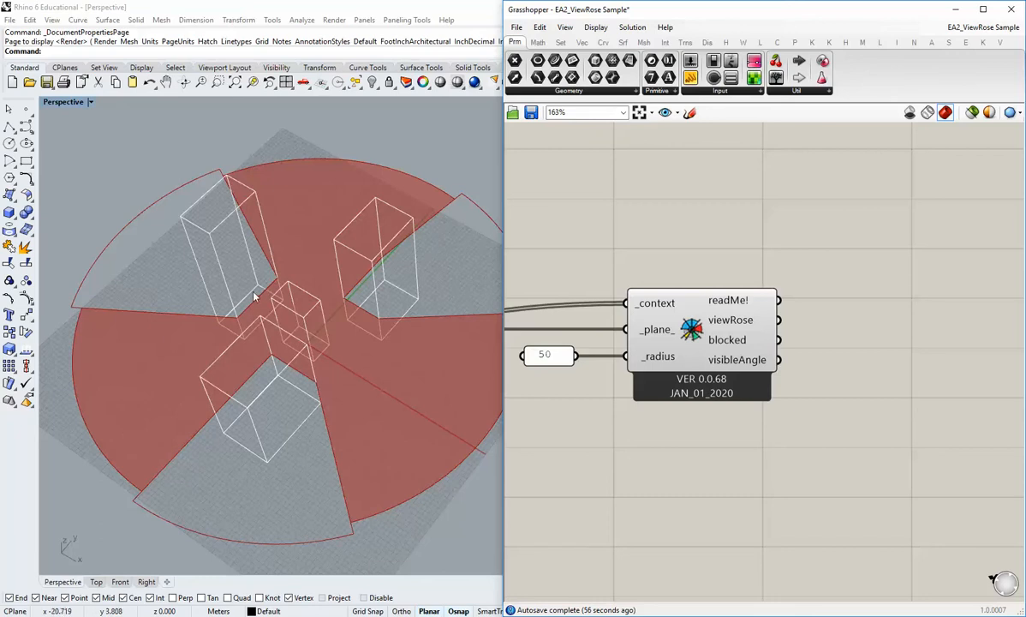
- Inspect the view rose from a low angle, checking the height of its plane against the central building
right_drag(257, 263, 287, 321)
scroll(286, 347, up, 6)
scroll(227, 334, down, 4)
scroll(287, 320, up, 6)
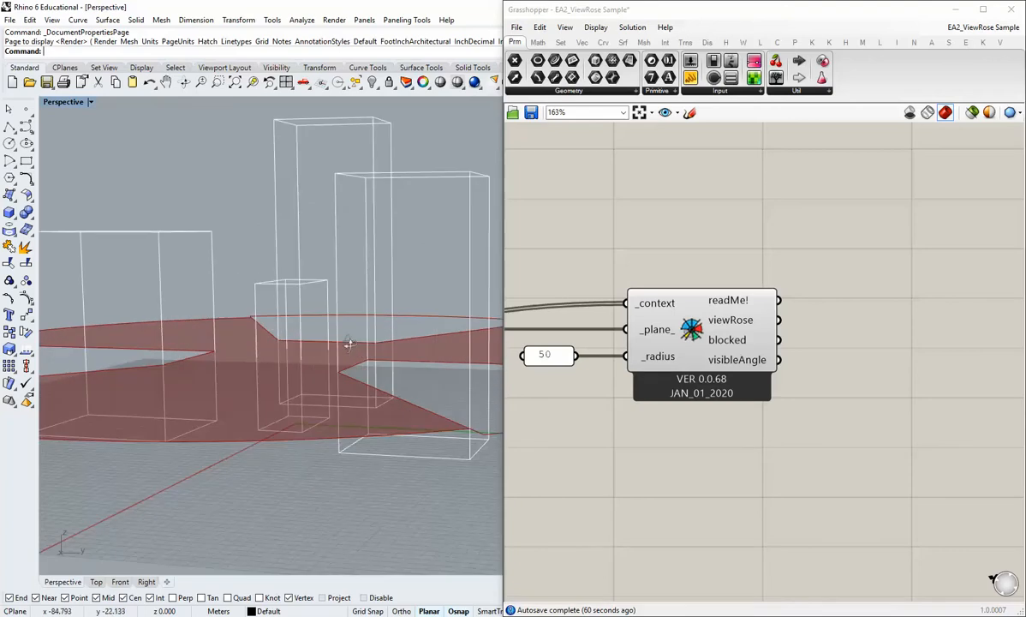
scroll(289, 301, down, 5)
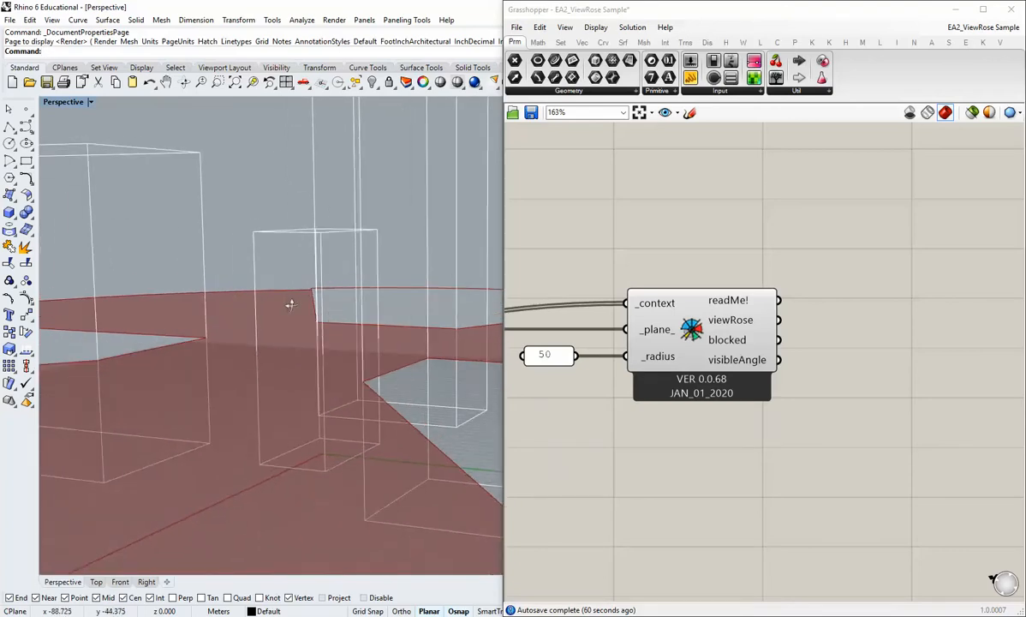
right_drag(289, 302, 295, 417)
scroll(320, 369, down, 5)
right_drag(296, 355, 324, 345)
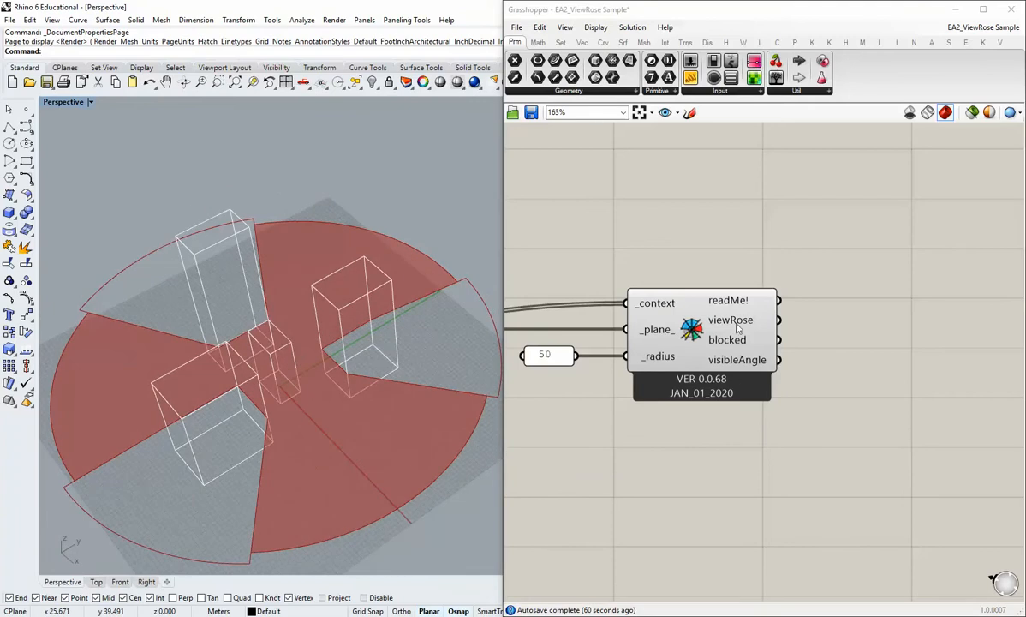
mouse_move(737, 322)
- Add a Curve parameter and connect the view Rose's blocked output to it
right_drag(268, 419, 287, 403)
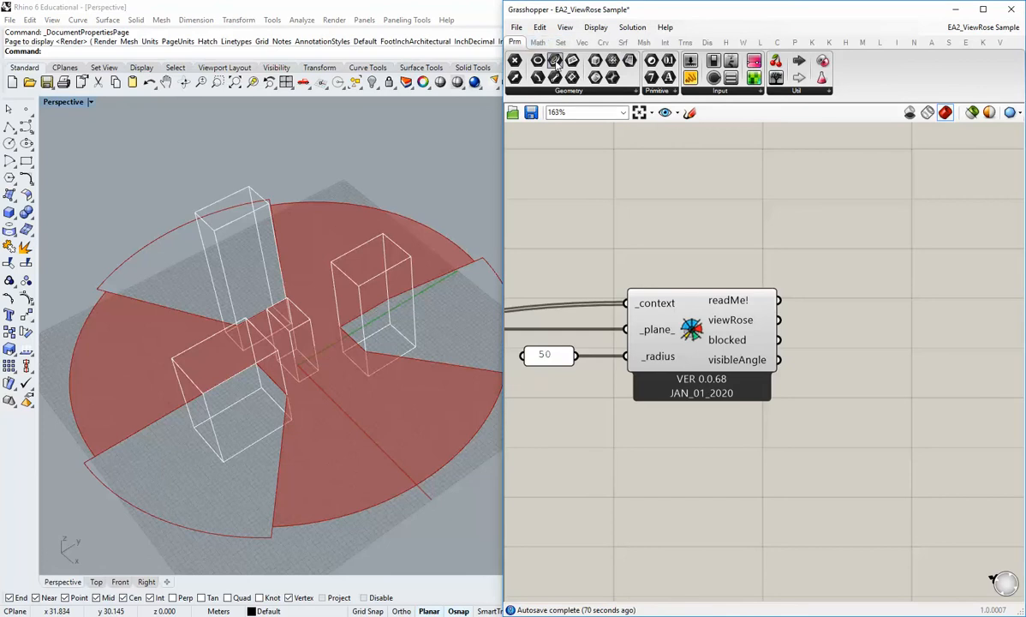
drag(776, 341, 868, 340)
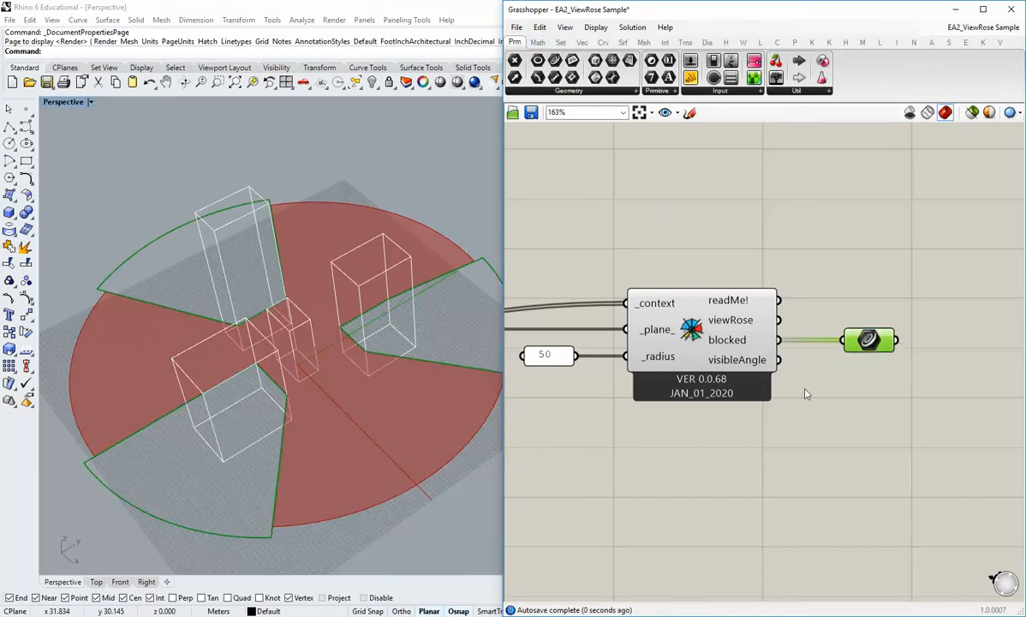
click(802, 393)
- Turn off the view Rose component's preview and move the Curve parameter closer to it, level with the blocked output
right_drag(777, 418, 732, 406)
right_click(690, 317)
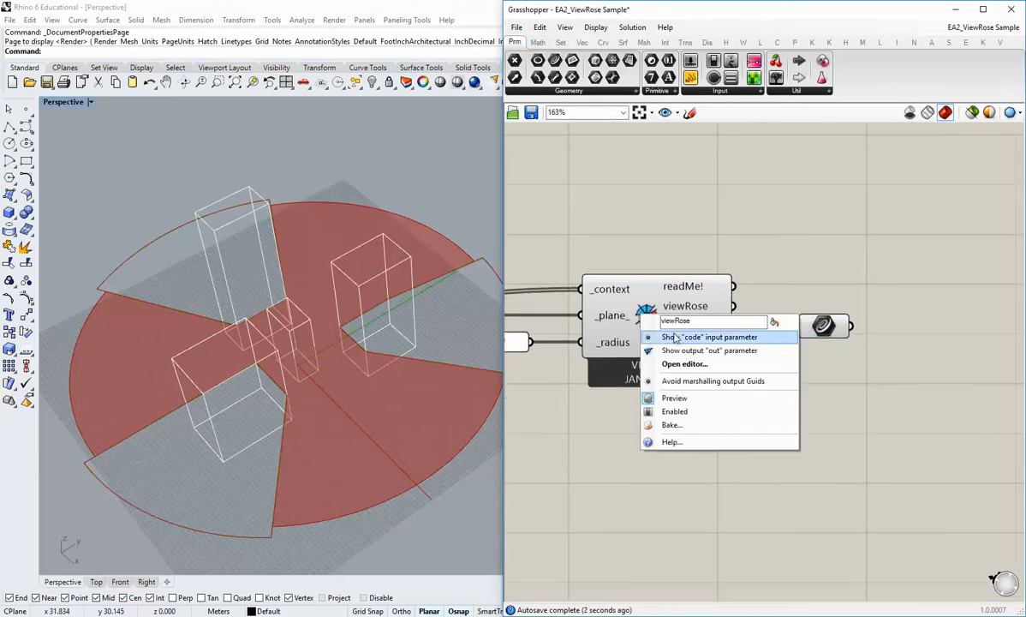
click(728, 396)
drag(820, 327, 828, 327)
click(779, 377)
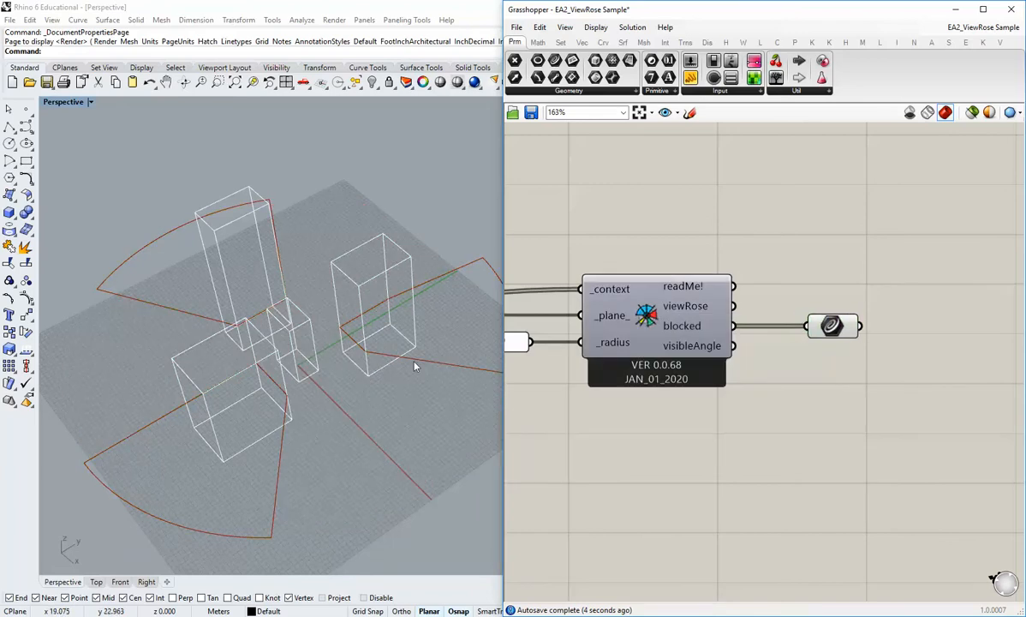
scroll(332, 407, down, 4)
mouse_move(332, 406)
right_down()
mouse_move(321, 414)
mouse_move(328, 409)
right_up()
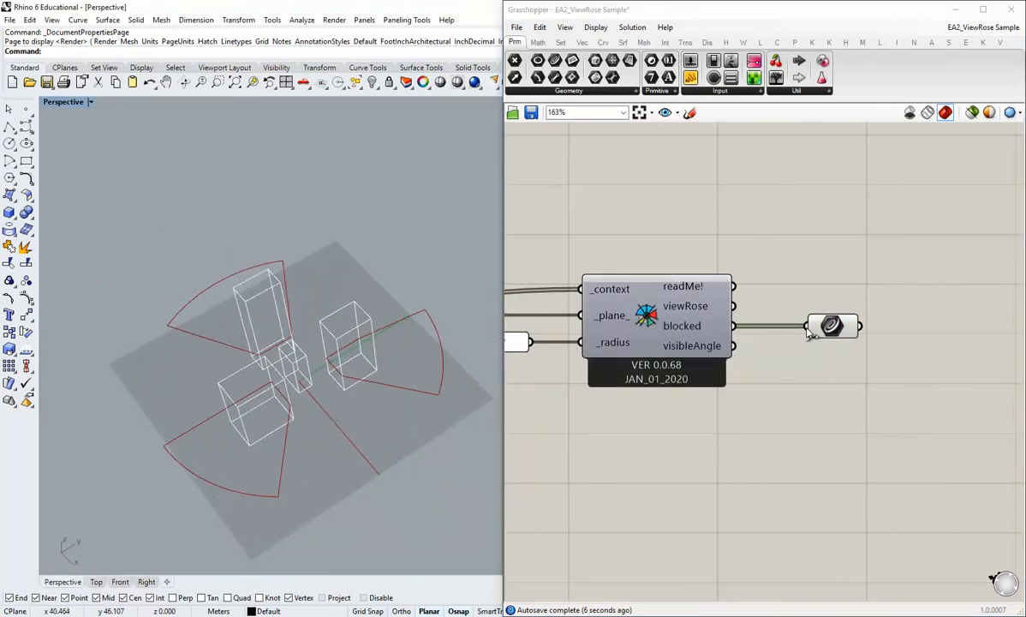
click(806, 353)
drag(827, 337, 795, 338)
click(621, 446)
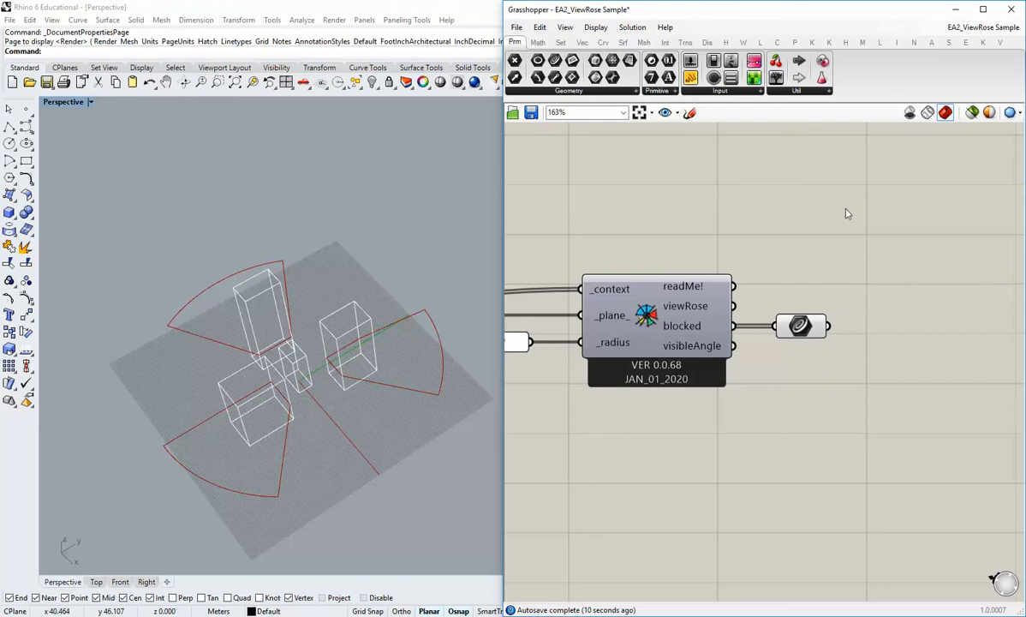
- Widen the Grasshopper window slightly and look over the blocked-area outlines around the buildings
click(845, 42)
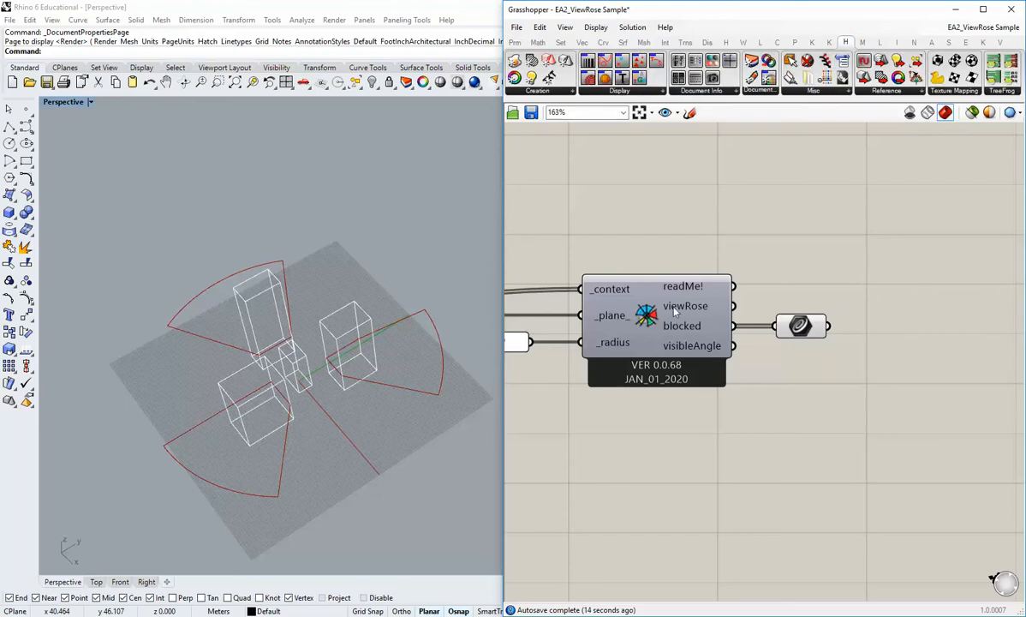
drag(504, 236, 485, 237)
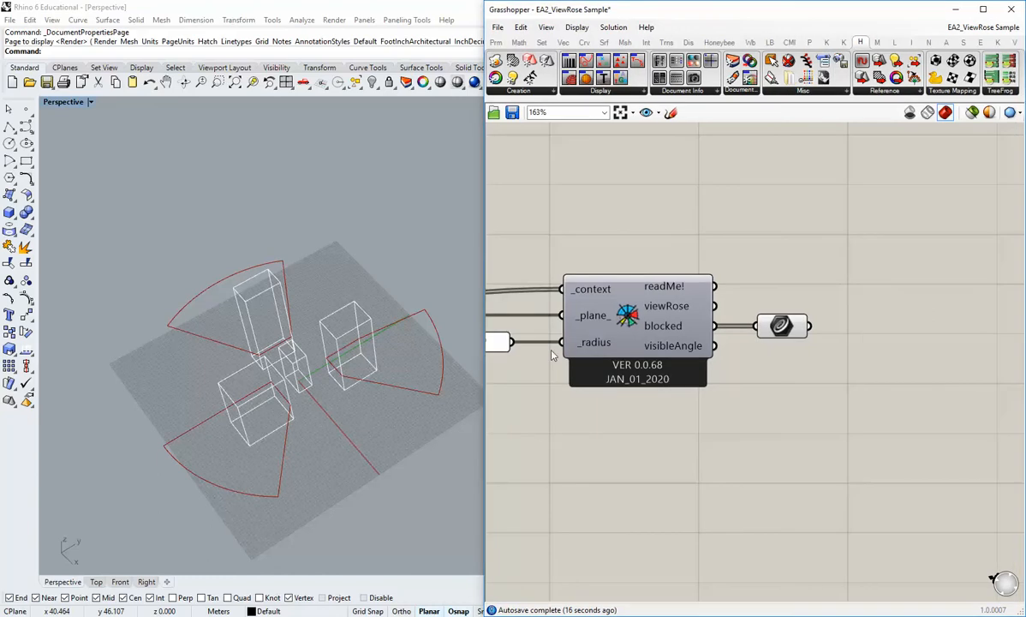
right_drag(361, 385, 355, 389)
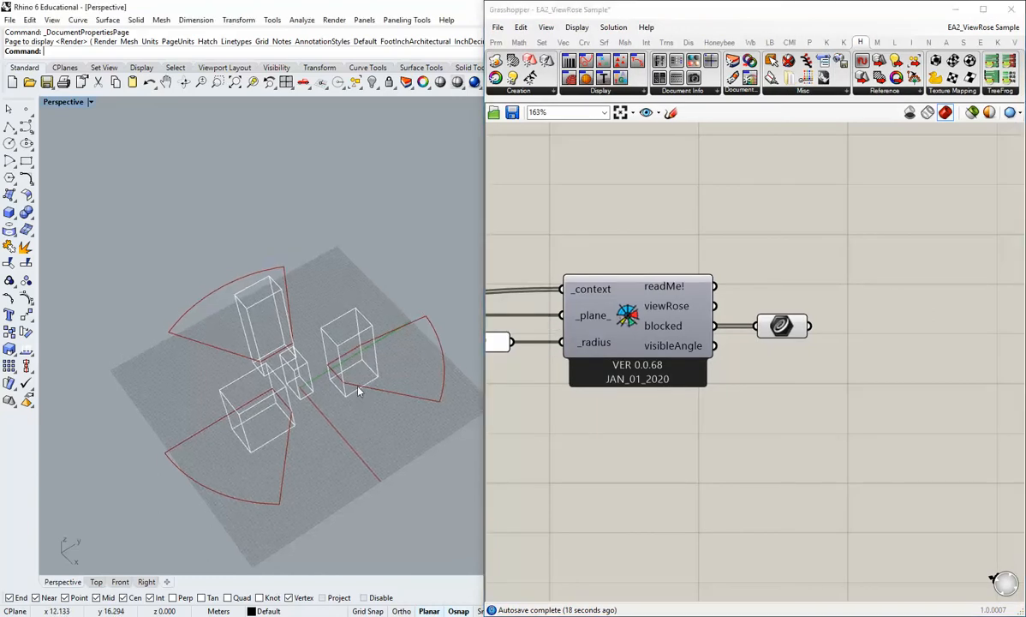
scroll(702, 405, down, 2)
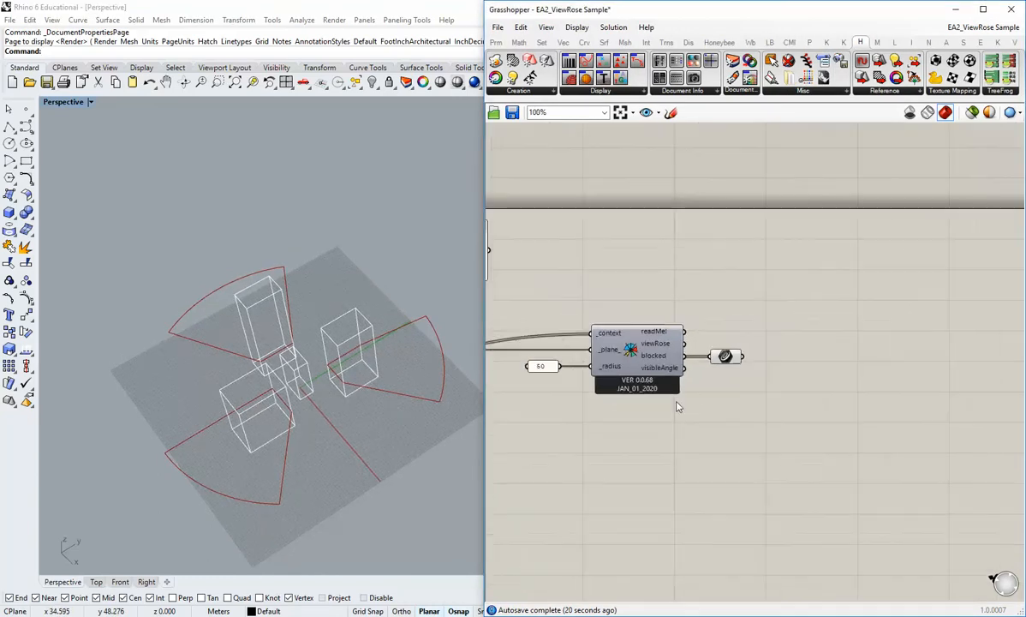
mouse_move(302, 406)
right_down()
mouse_move(333, 414)
mouse_move(328, 394)
mouse_move(312, 408)
mouse_move(312, 397)
right_up()
scroll(326, 392, up, 6)
scroll(326, 391, down, 2)
scroll(326, 396, down, 2)
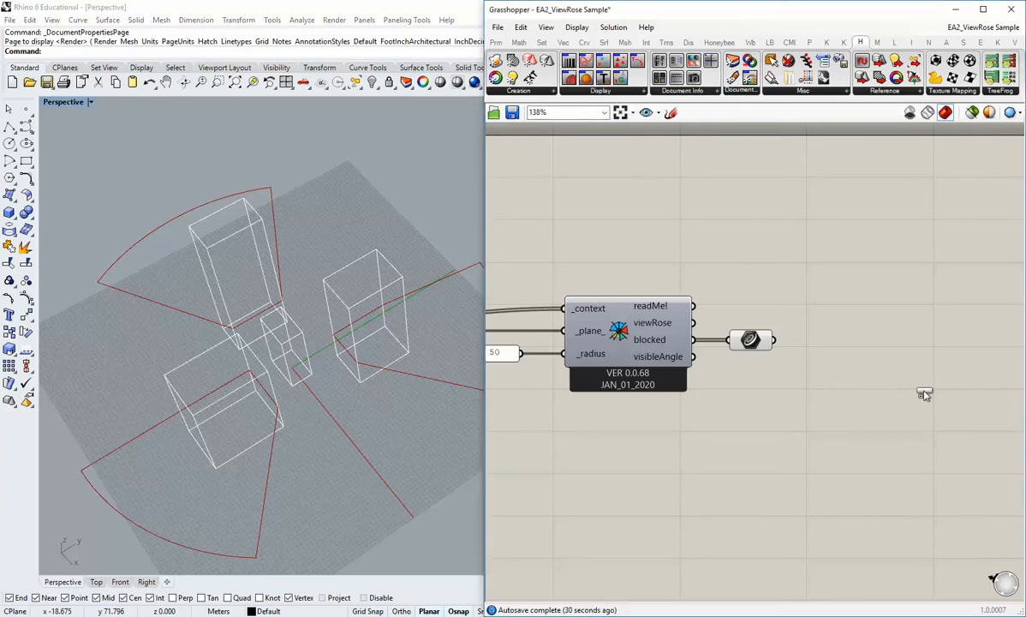
- Add Custom Preview Lineweights, connect the Curve parameter to its geometry input, and turn off the Curve parameter's preview
drag(924, 394, 872, 393)
click(582, 93)
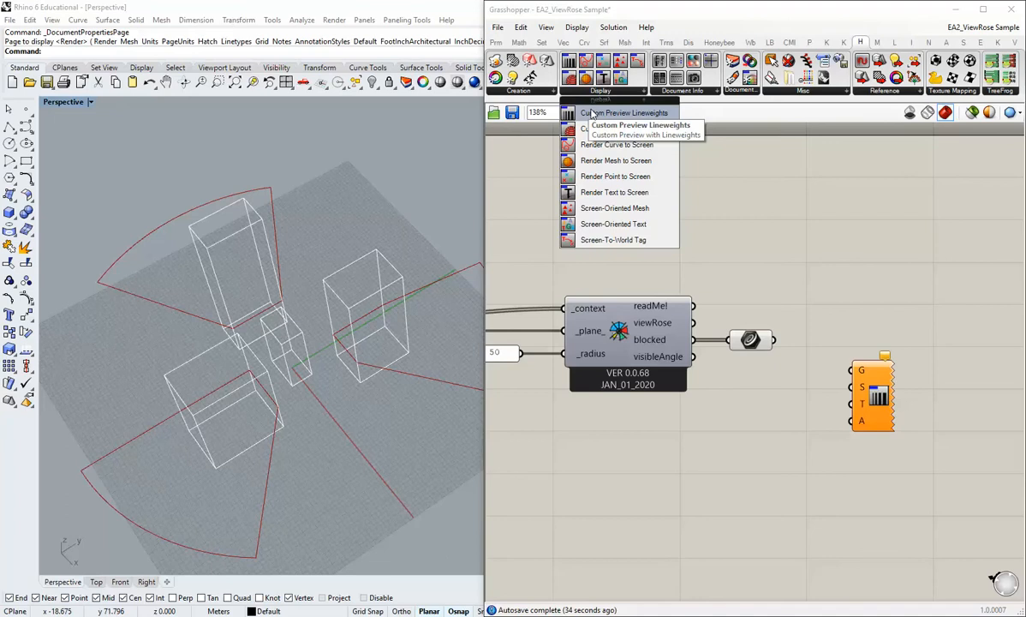
drag(788, 351, 885, 372)
click(805, 368)
right_click(756, 345)
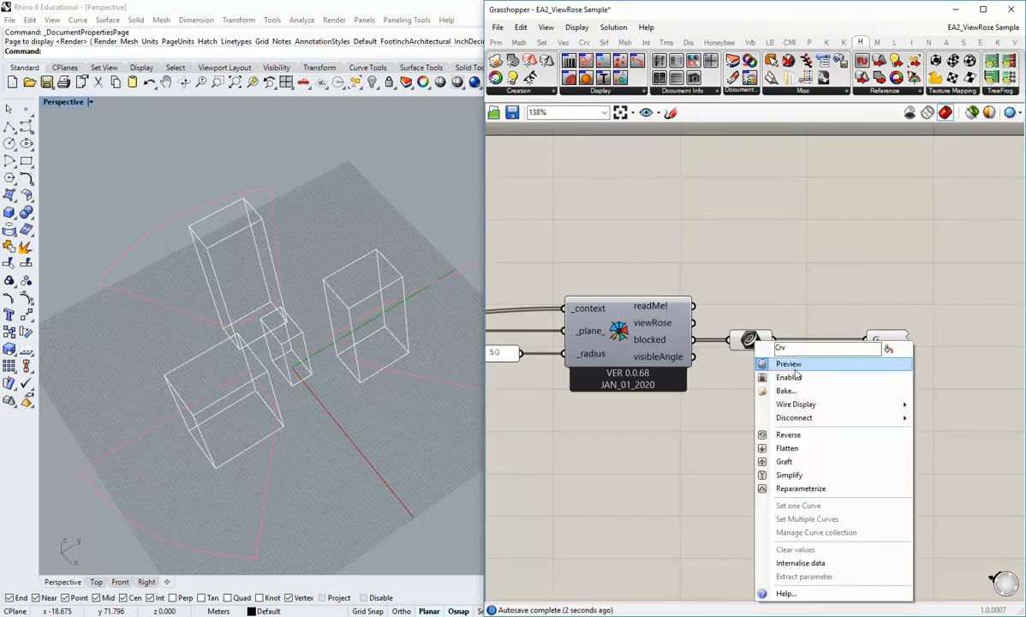
click(802, 361)
right_drag(801, 361, 771, 354)
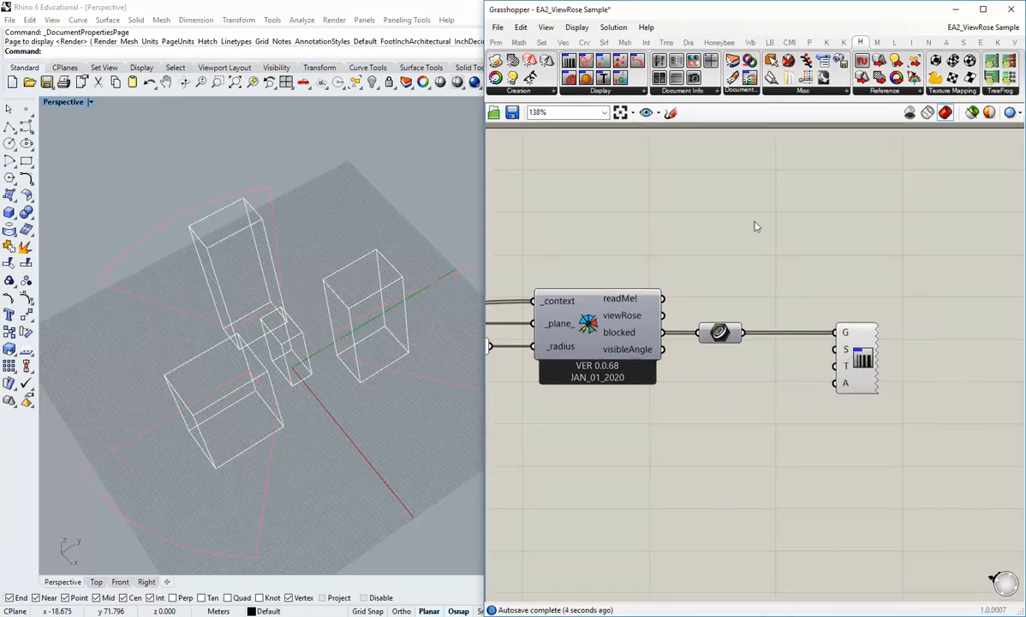
- Add a Colour Swatch connected to the S input of Custom Preview Lineweights, and space the two components out
click(496, 42)
click(701, 91)
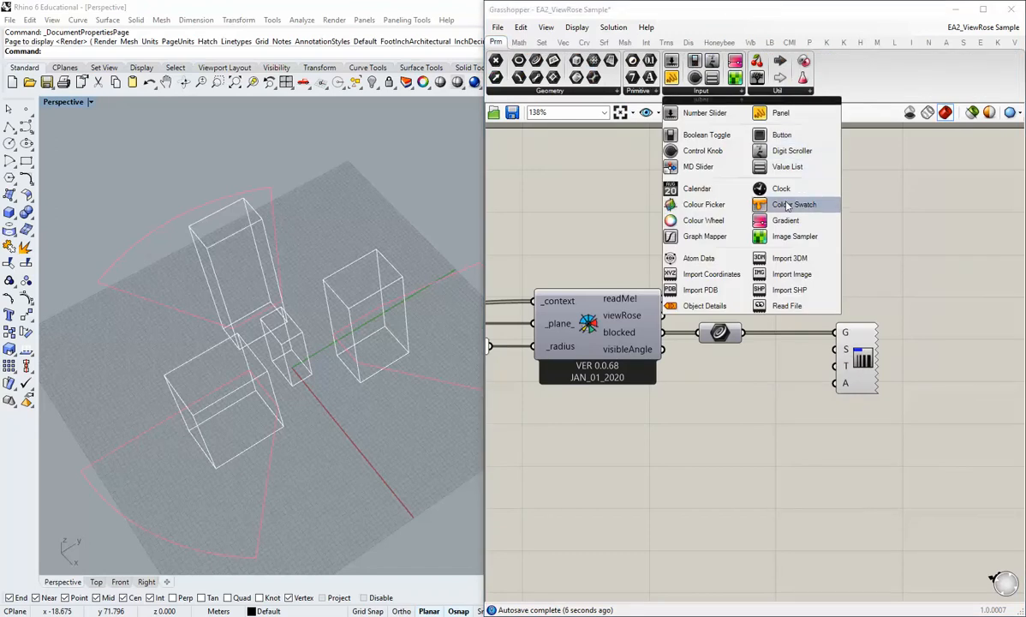
drag(793, 204, 835, 350)
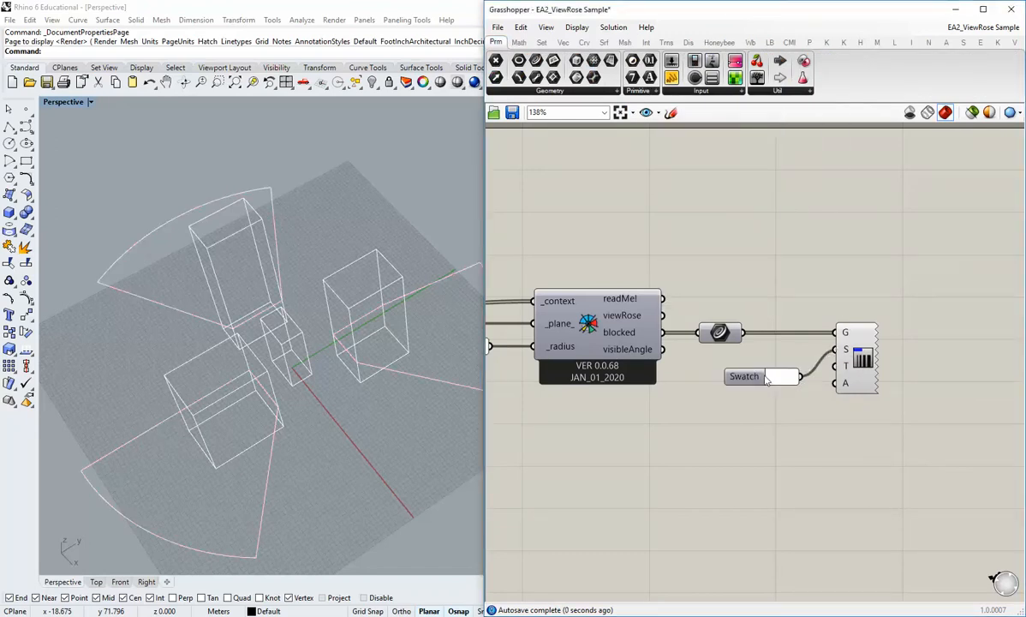
drag(746, 377, 764, 349)
shift+click(852, 359)
drag(853, 359, 889, 360)
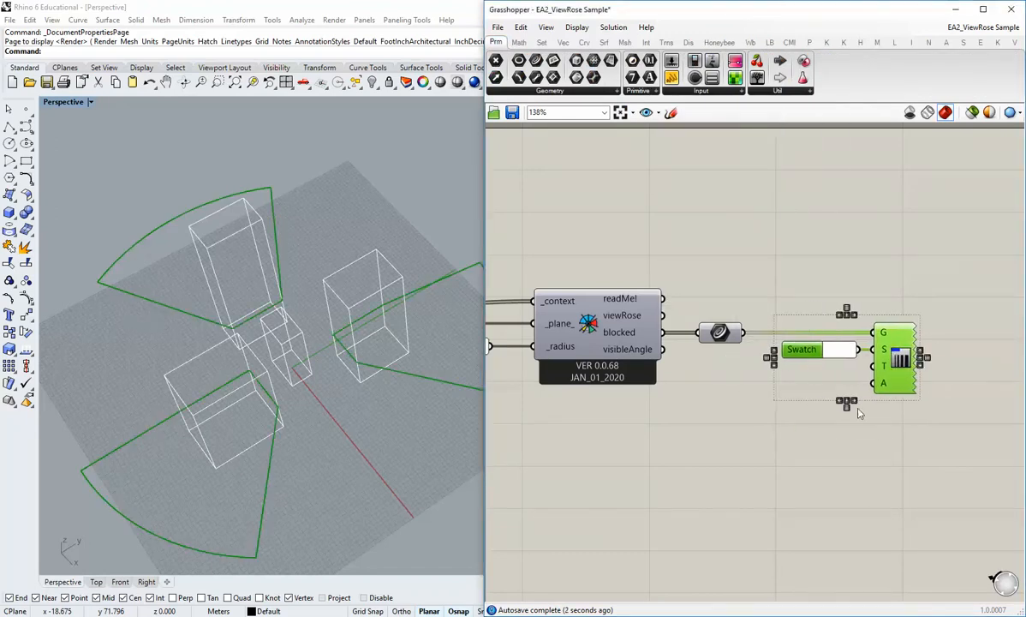
click(751, 331)
click(805, 365)
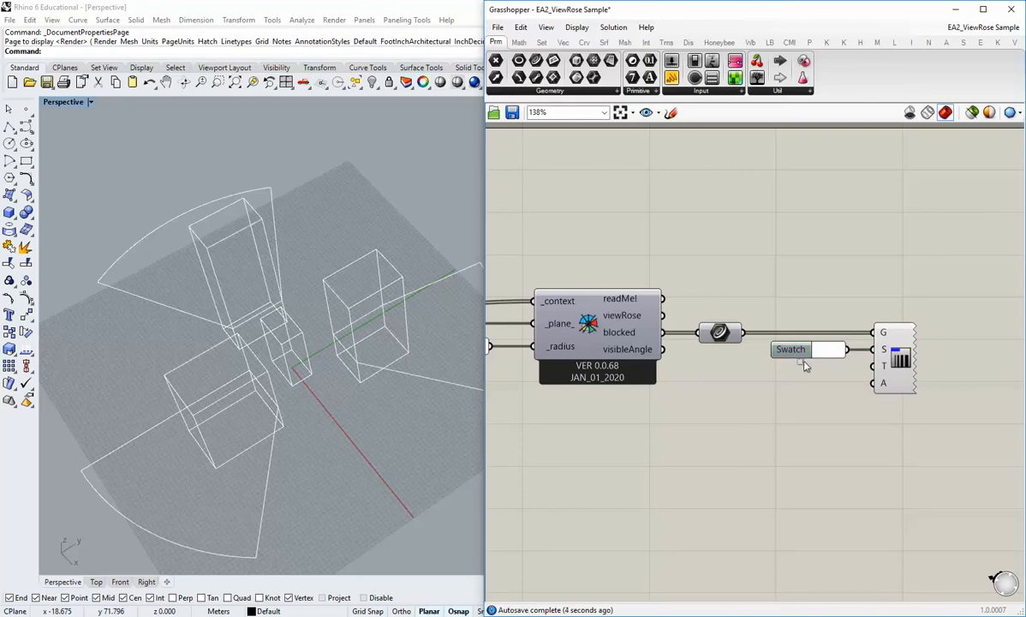
- Set the Colour Swatch to black for the blocked-area outlines
click(827, 349)
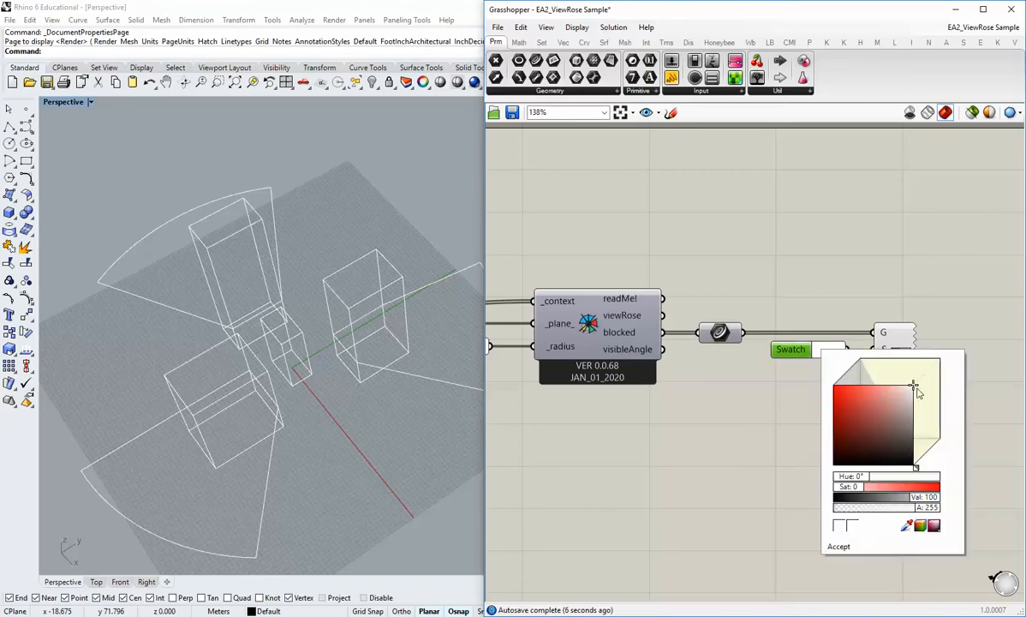
drag(917, 388, 924, 481)
click(839, 548)
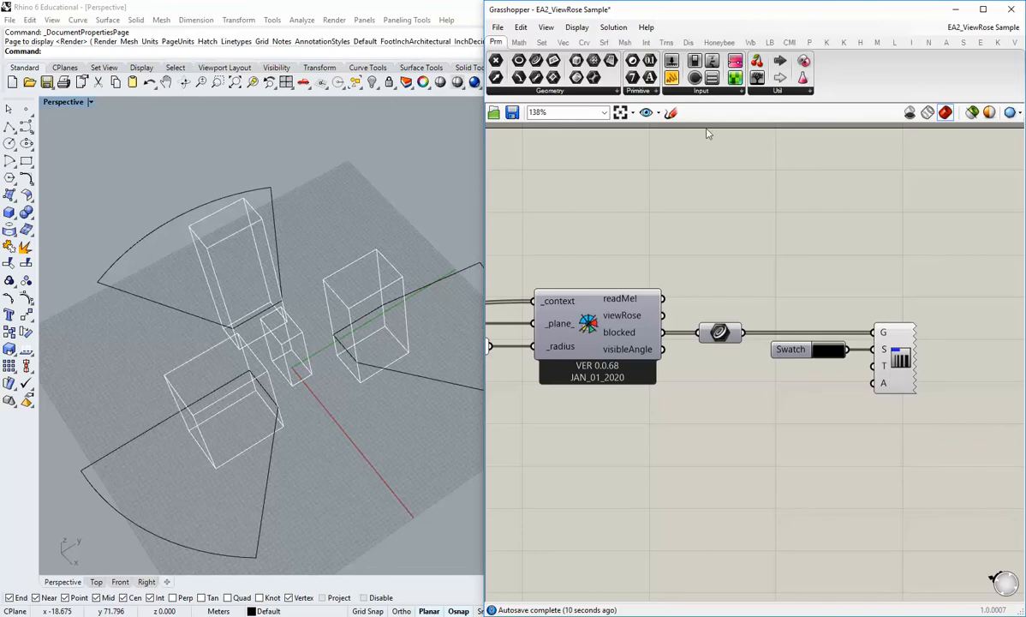
right_drag(344, 350, 263, 328)
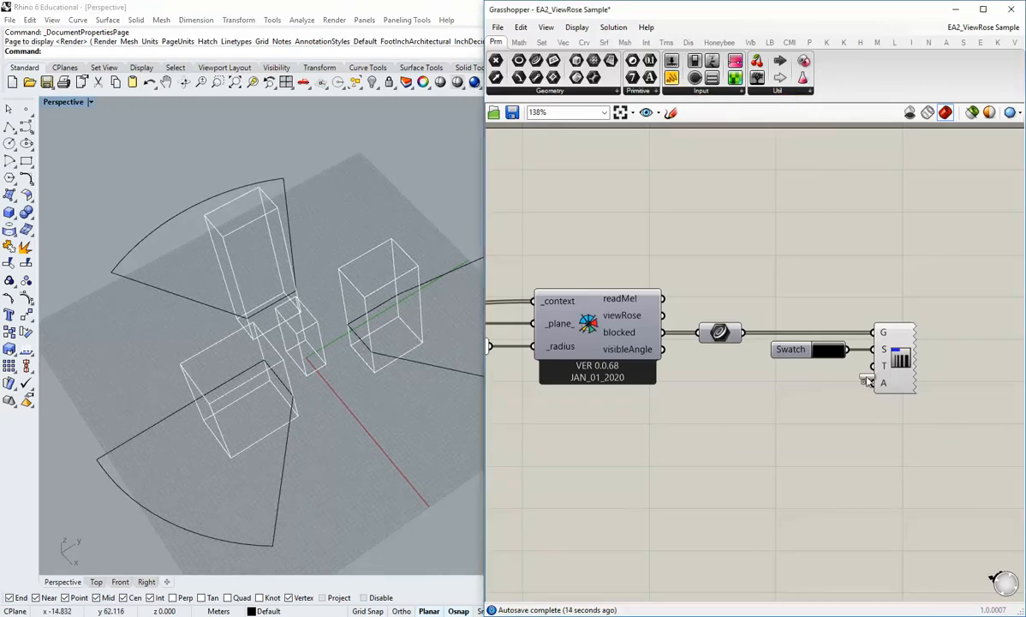
- Add a panel with the value 1, connect it to the T input of Custom Preview Lineweights, and shrink it
drag(673, 79, 718, 388)
double_click(798, 410)
text(1)
drag(820, 411, 884, 366)
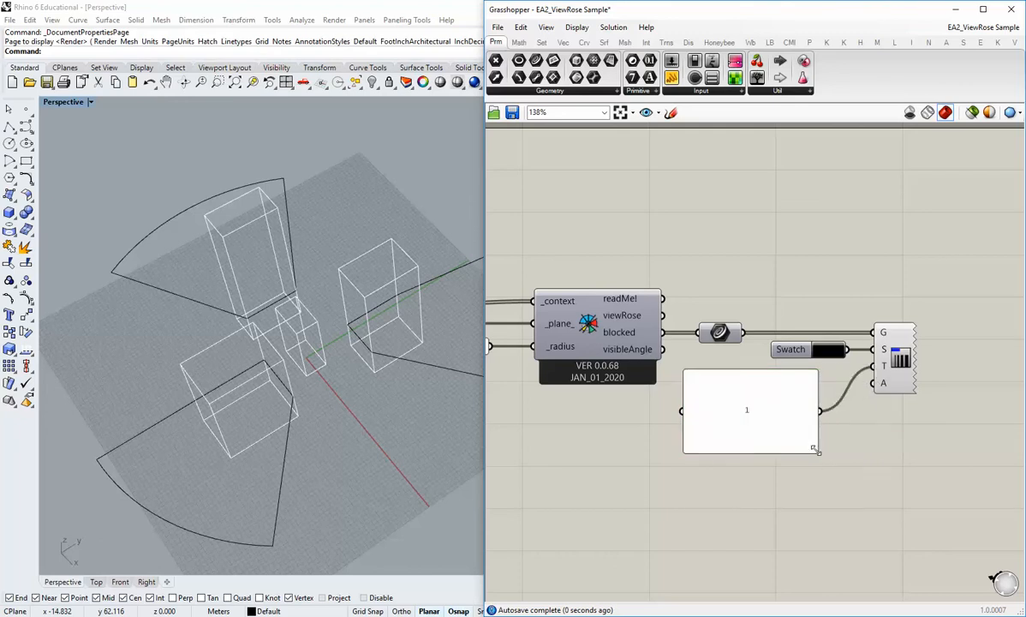
drag(814, 448, 817, 395)
- Try outline thicknesses of 2 and 3 through the thickness panel, viewing the result around the buildings
double_click(817, 392)
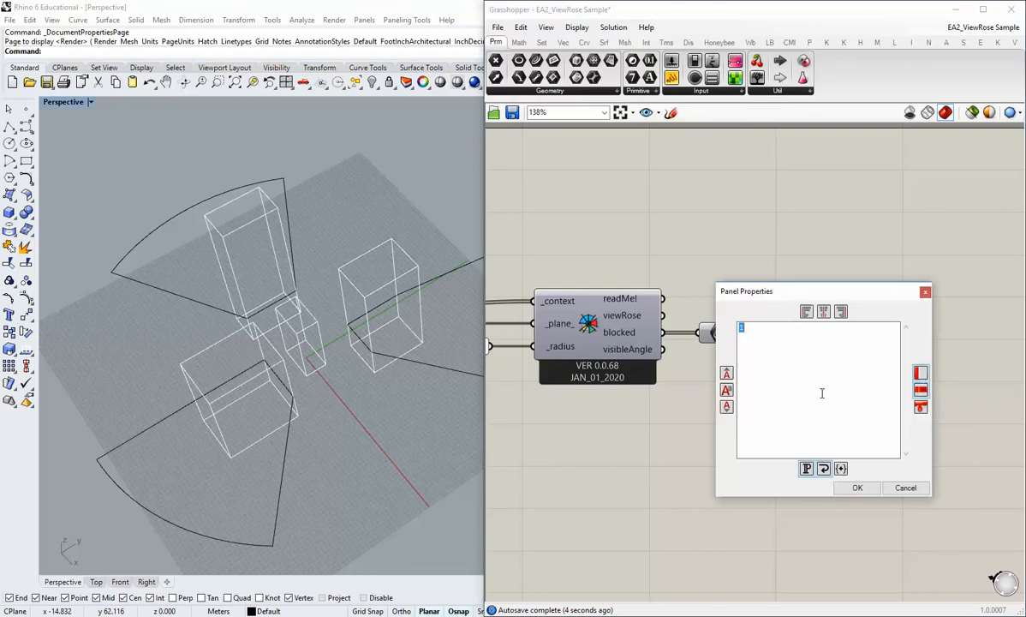
text(2)
click(851, 486)
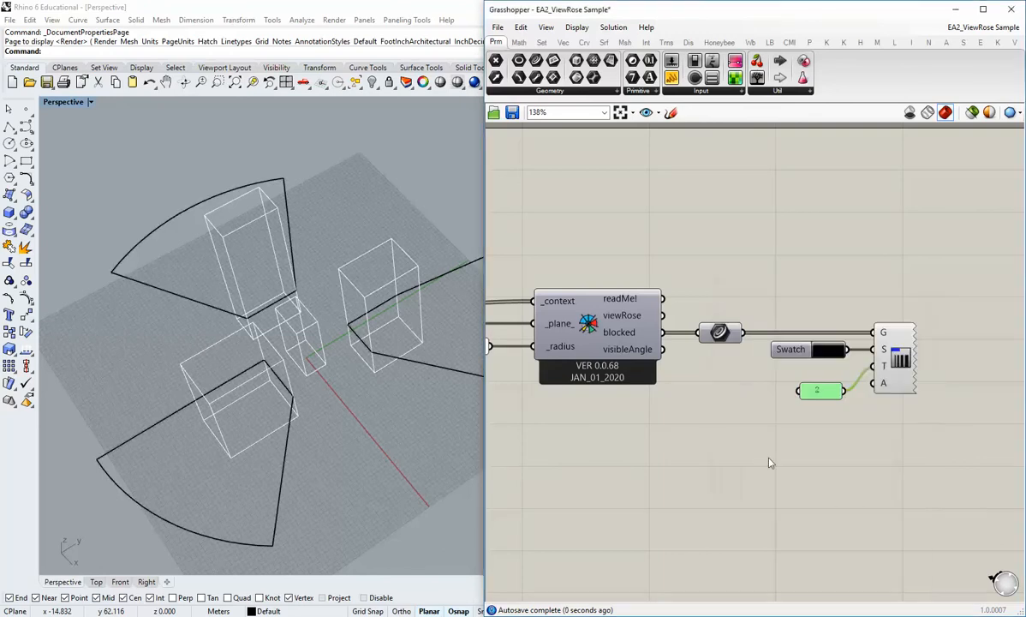
double_click(818, 399)
text(3)
click(849, 490)
right_drag(343, 360, 373, 375)
click(900, 476)
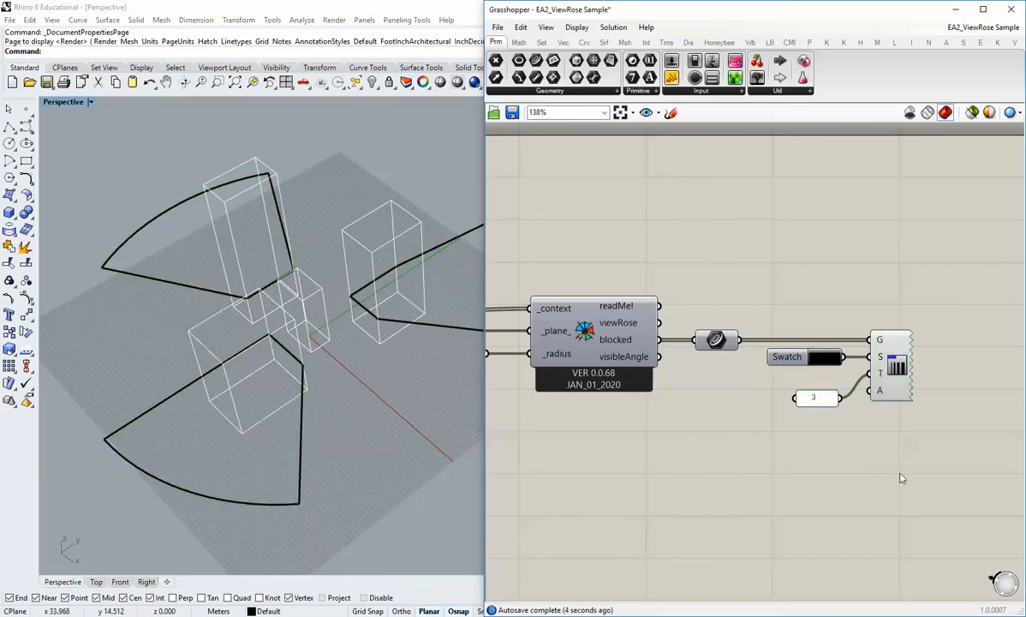
- Try an outline thickness of 4 and view the blocked-area curves
right_drag(402, 411, 327, 378)
click(813, 399)
double_click(814, 399)
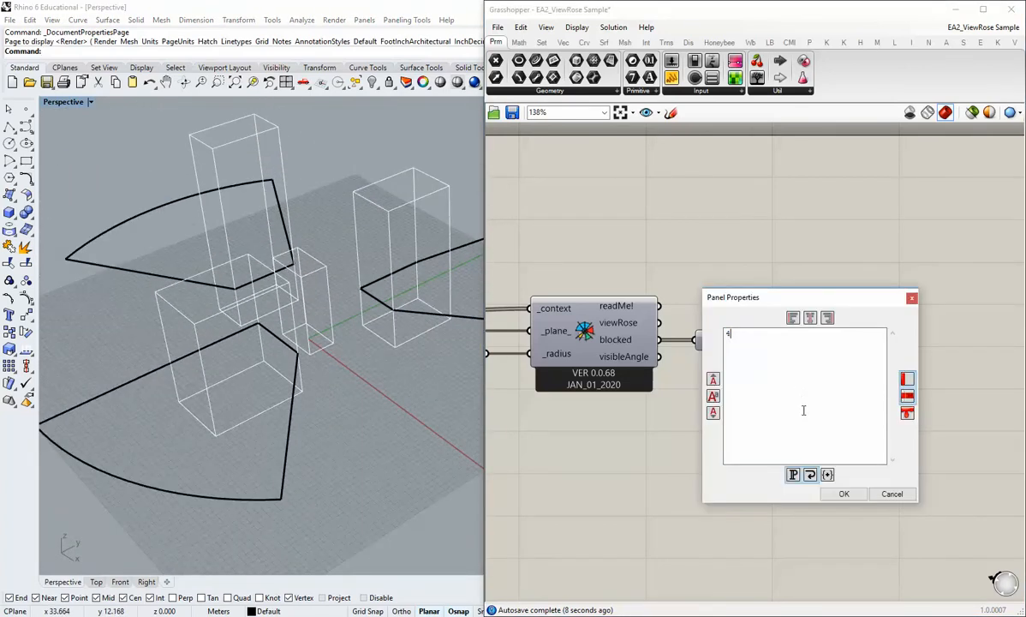
text(4)
click(839, 490)
right_drag(368, 330, 347, 337)
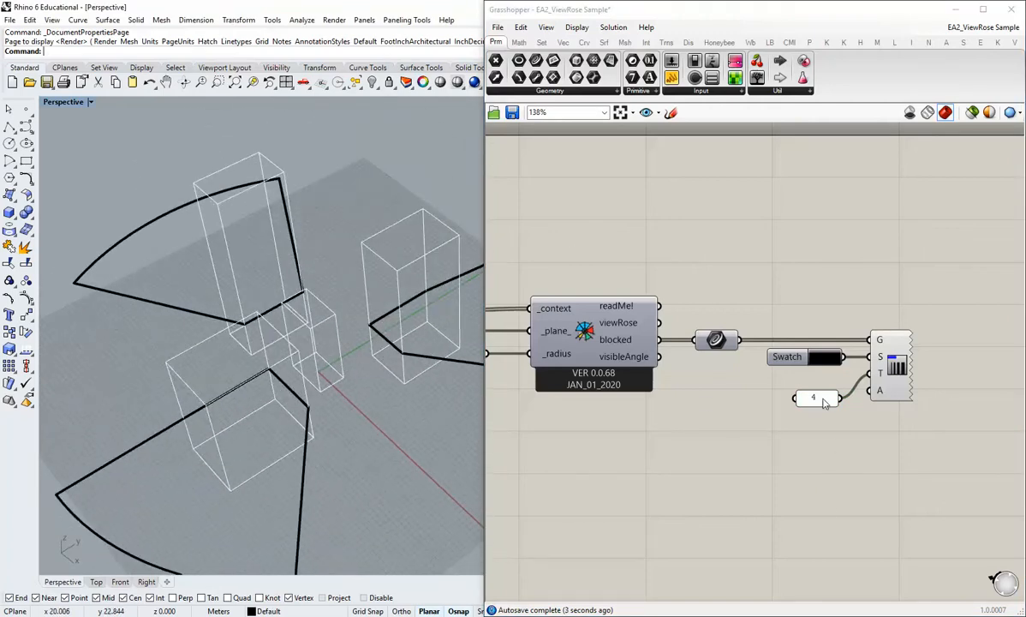
- Place the thickness panel just below the swatch and set the outline thickness to 2
drag(824, 403, 830, 388)
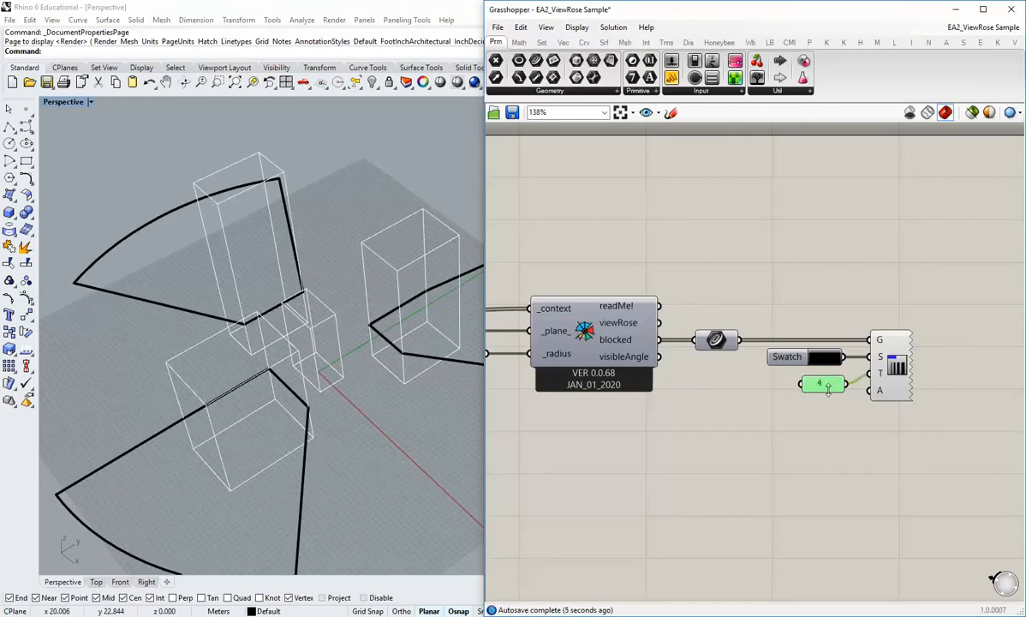
click(833, 404)
click(832, 389)
double_click(830, 391)
text(2)
click(852, 481)
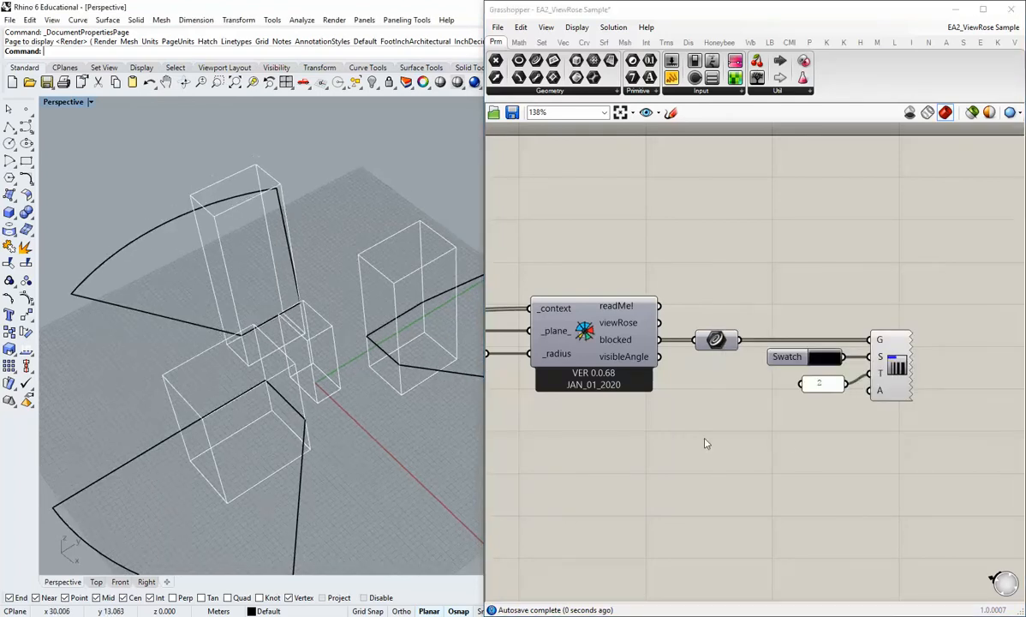
- Examine the blocked-area outlines and the geometry feeding the G input of Custom Preview Lineweights
right_drag(805, 438, 764, 436)
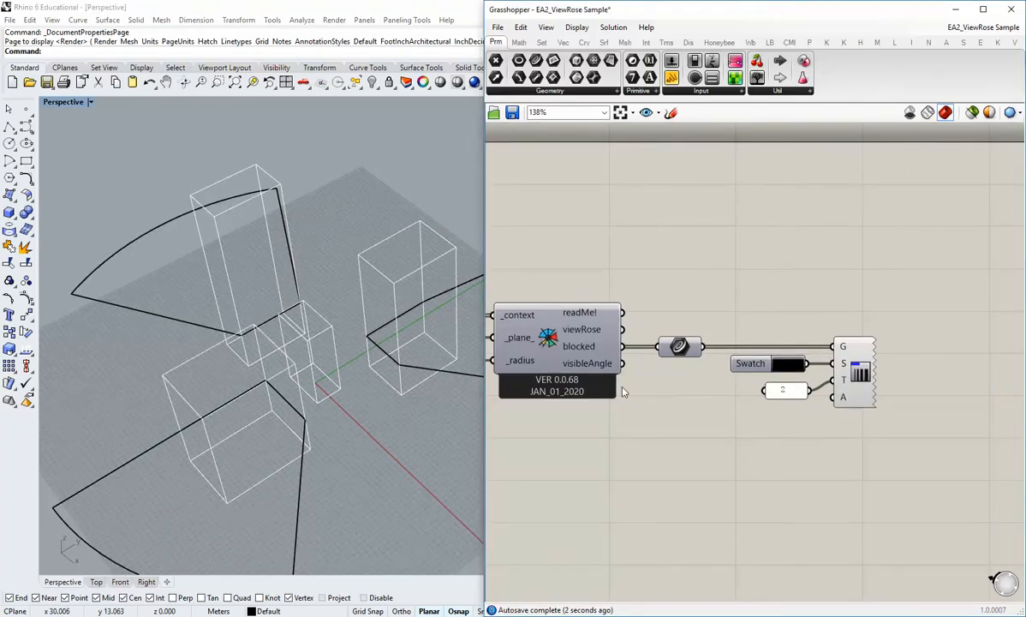
right_drag(317, 361, 335, 399)
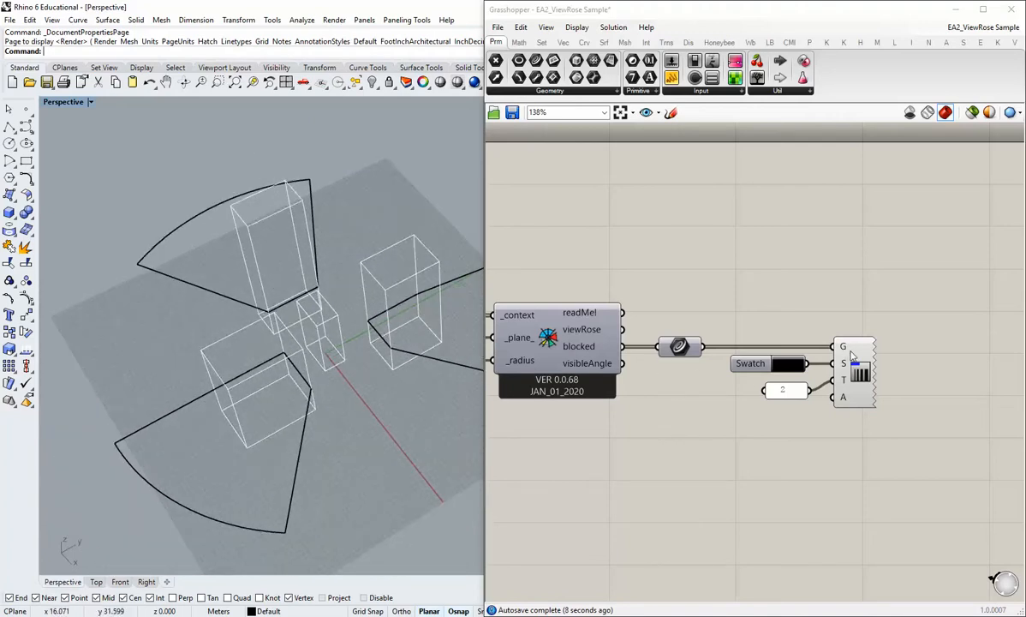
mouse_move(842, 352)
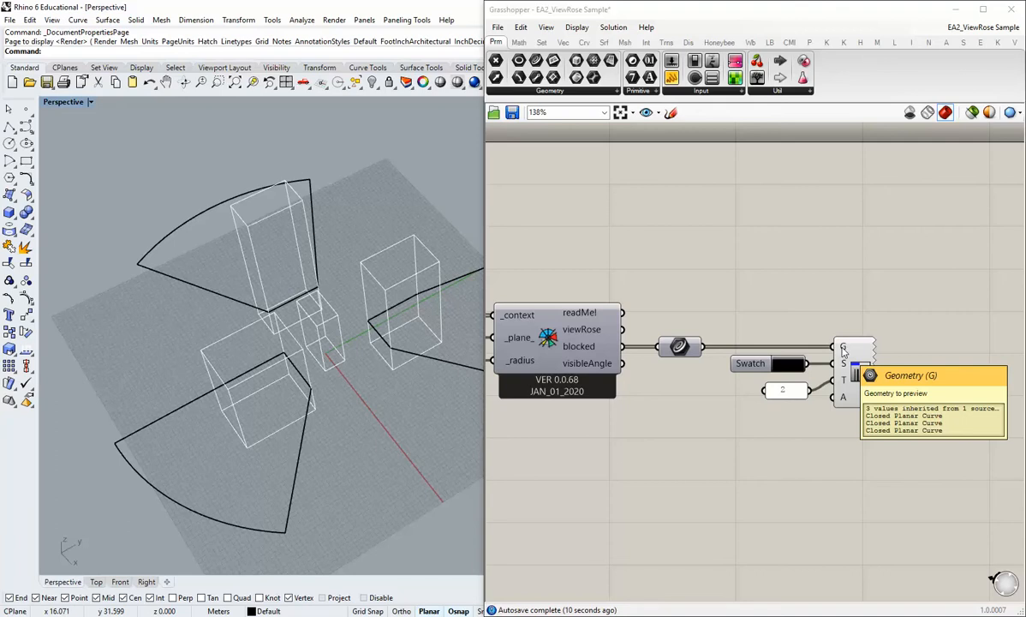
right_drag(864, 430, 823, 436)
right_click(814, 370)
click(865, 405)
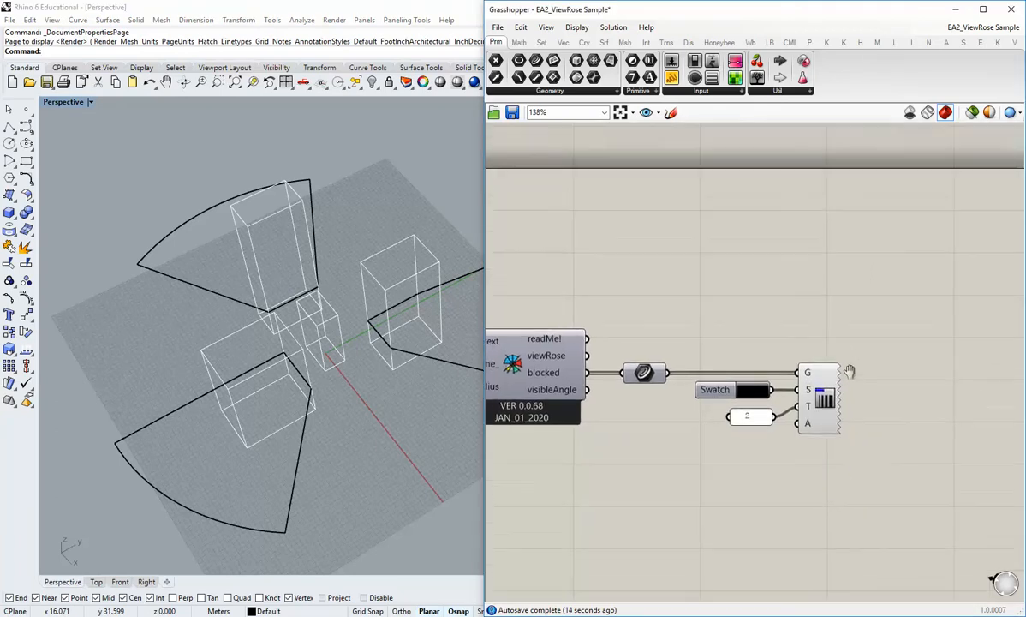
scroll(653, 291, down, 2)
scroll(694, 293, up, 1)
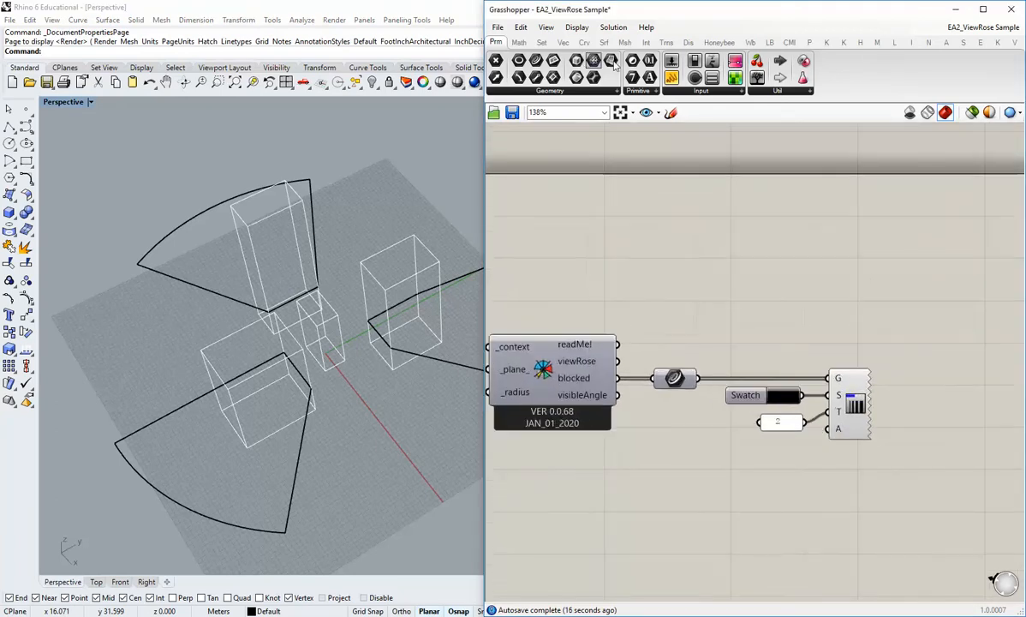
- Add a CreateHatch component above Custom Preview Lineweights
click(861, 43)
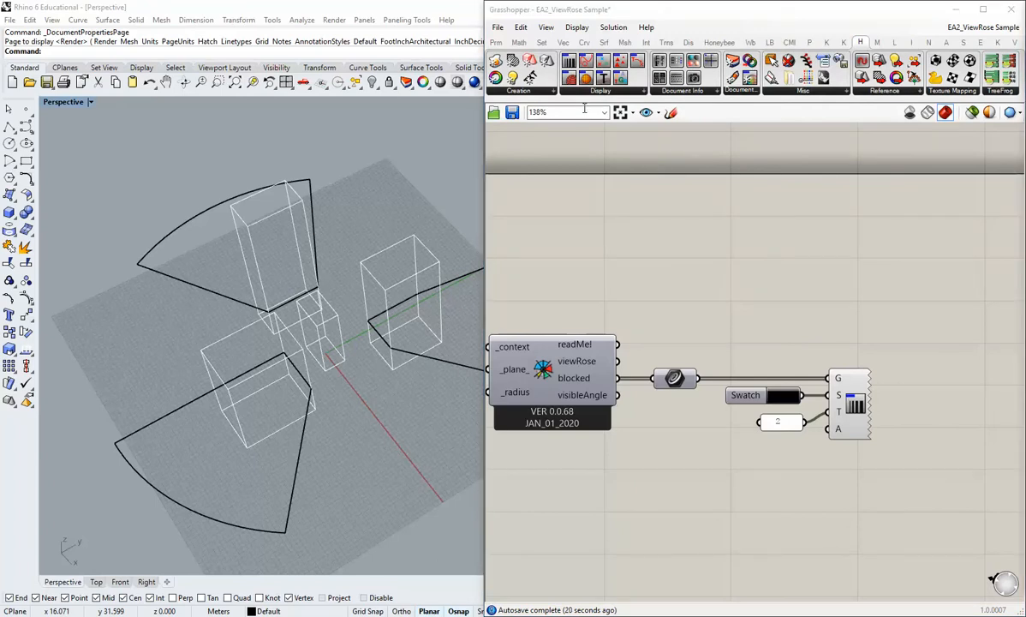
click(518, 91)
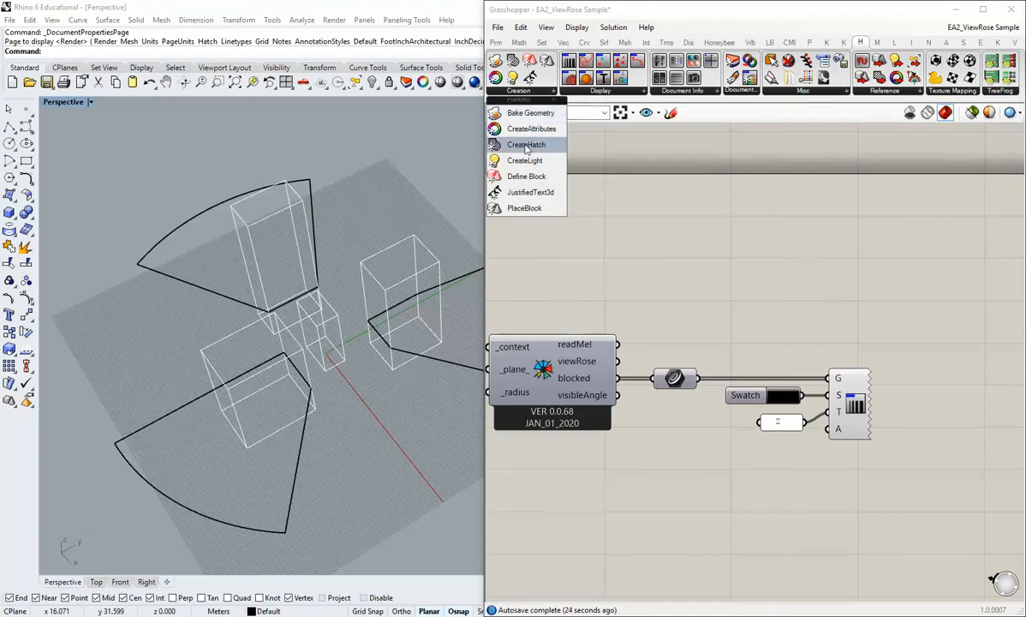
drag(521, 134, 718, 283)
scroll(768, 316, down, 2)
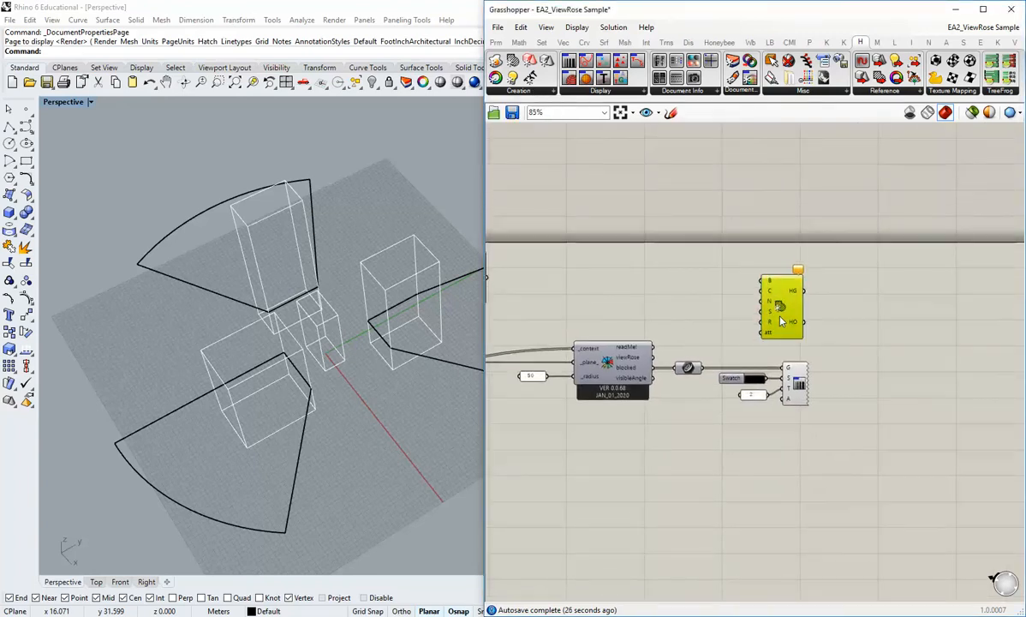
- Add a Hatch Table component beside CreateHatch and read the hatch pattern names in its H output
click(740, 316)
right_drag(739, 315, 743, 324)
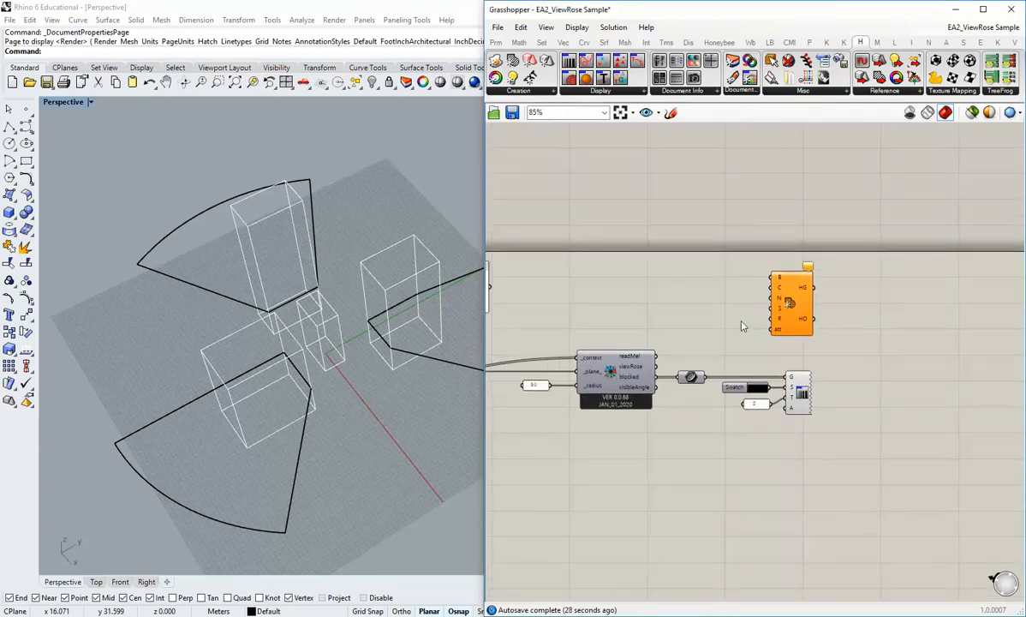
scroll(741, 326, up, 1)
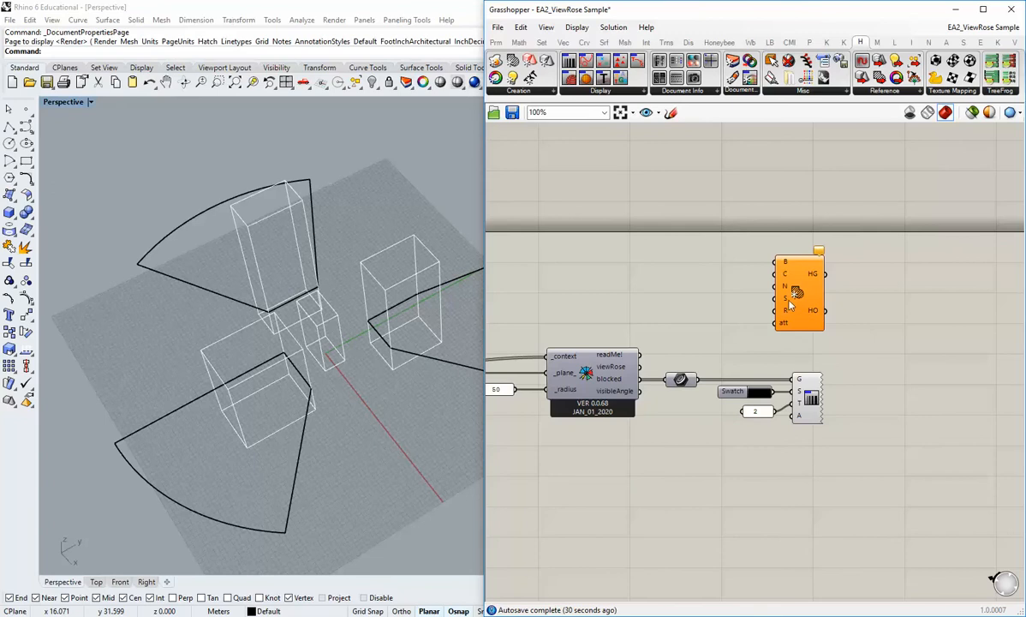
mouse_move(787, 292)
click(551, 93)
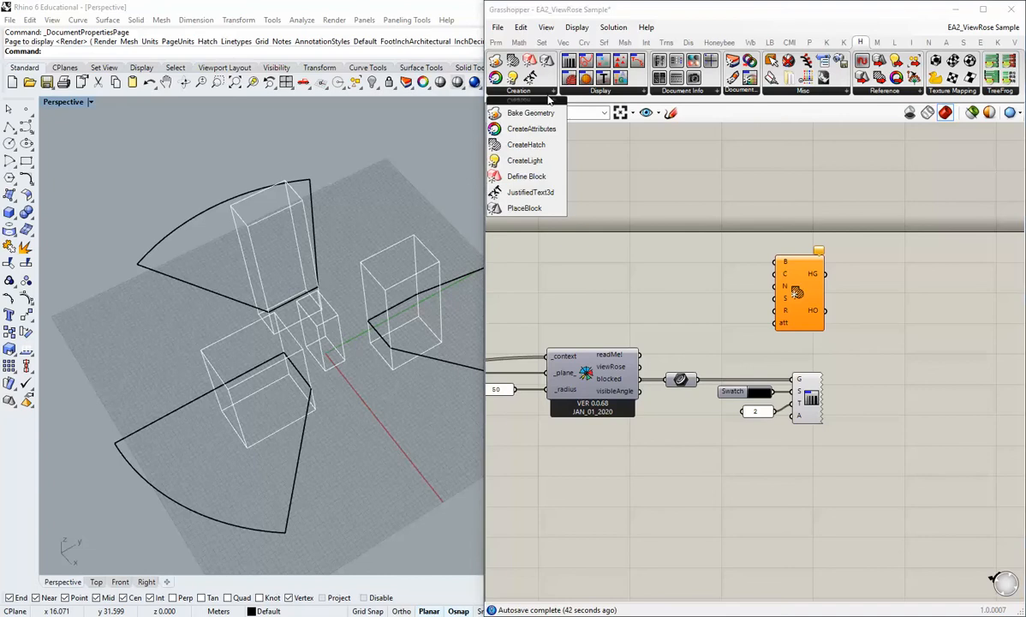
click(603, 93)
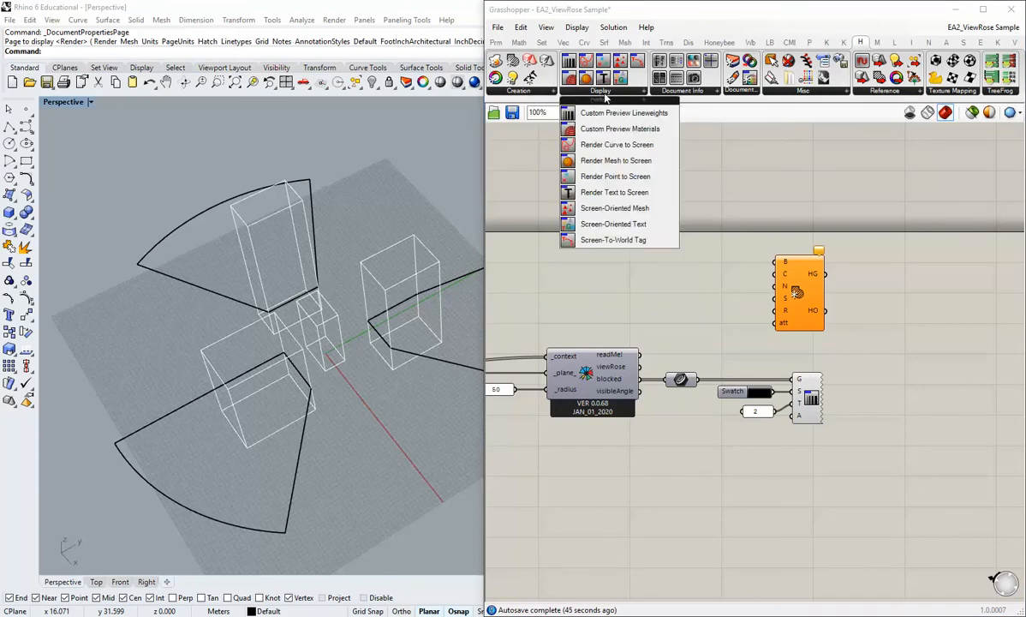
click(673, 91)
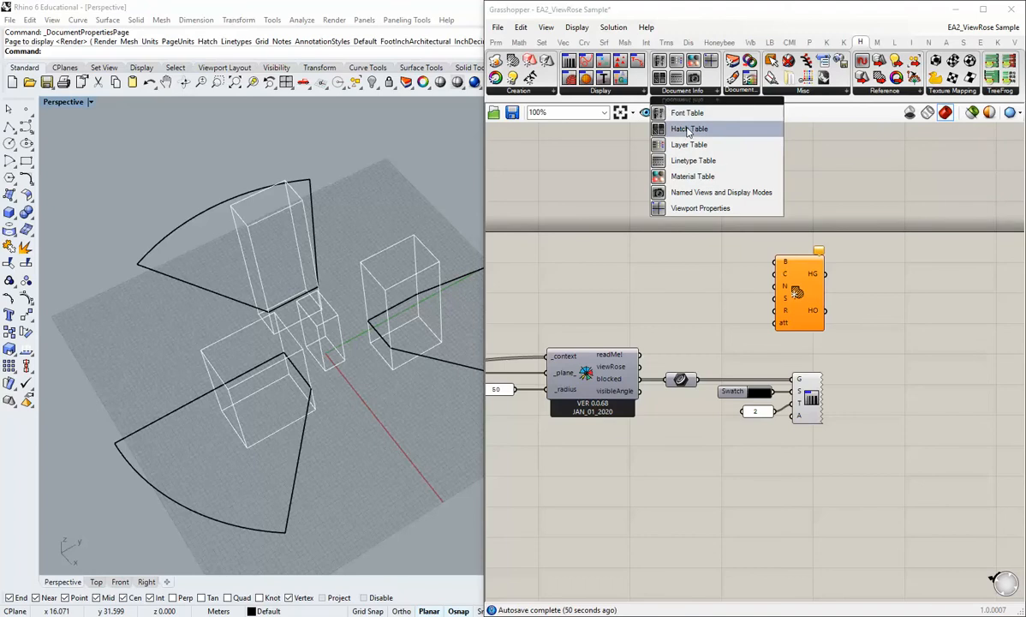
mouse_move(688, 128)
mouse_down()
mouse_move(680, 222)
mouse_move(647, 256)
mouse_move(613, 265)
mouse_up()
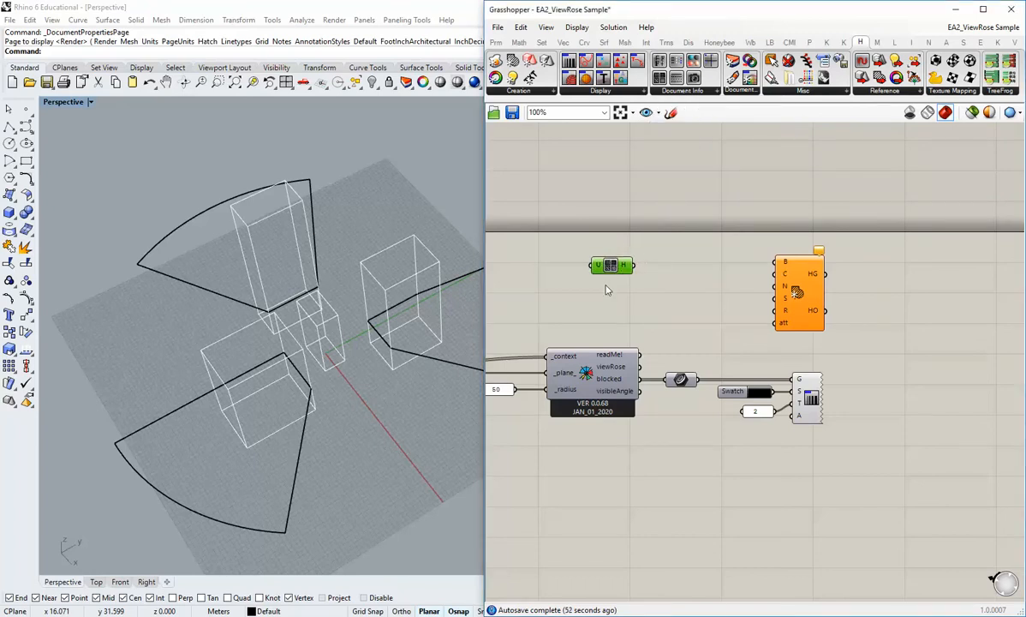
scroll(604, 270, up, 1)
mouse_move(627, 269)
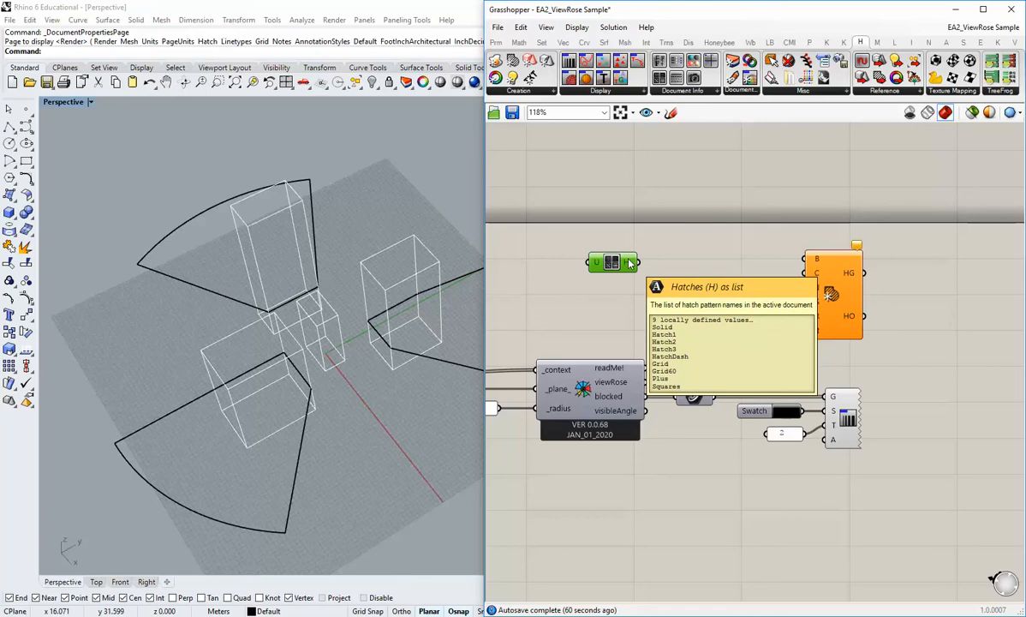
- Add a List Item component and connect the Hatch Table's H output to its L input
click(496, 42)
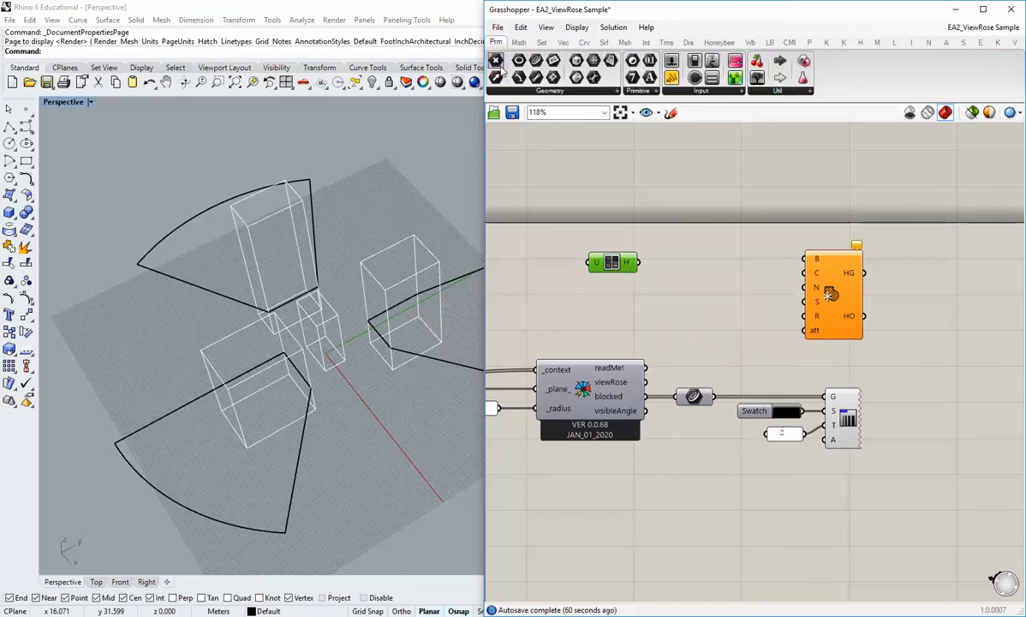
click(521, 43)
click(542, 43)
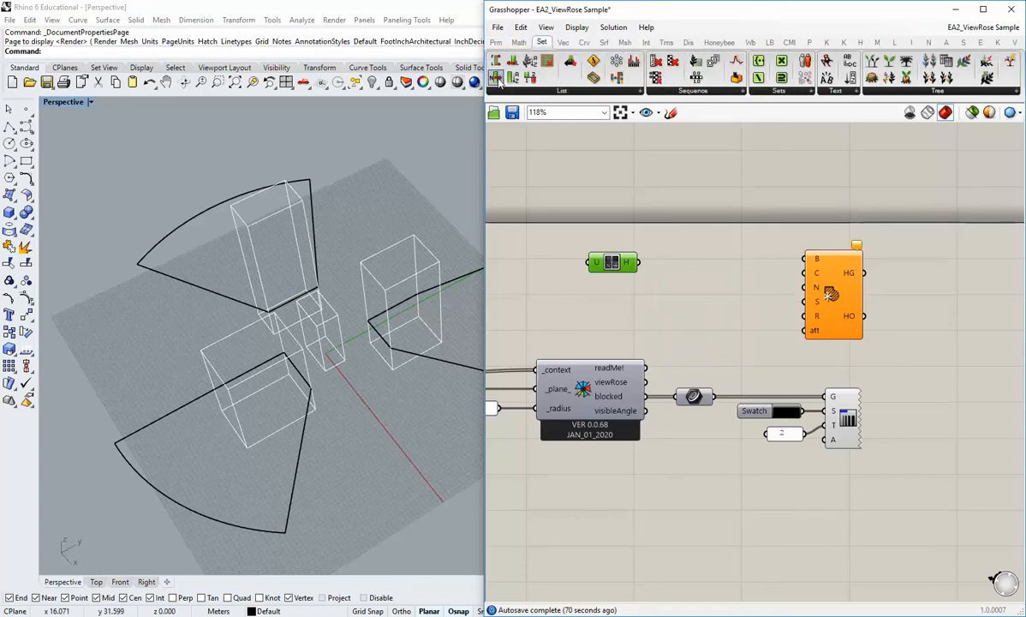
click(496, 77)
click(696, 287)
drag(639, 262, 704, 286)
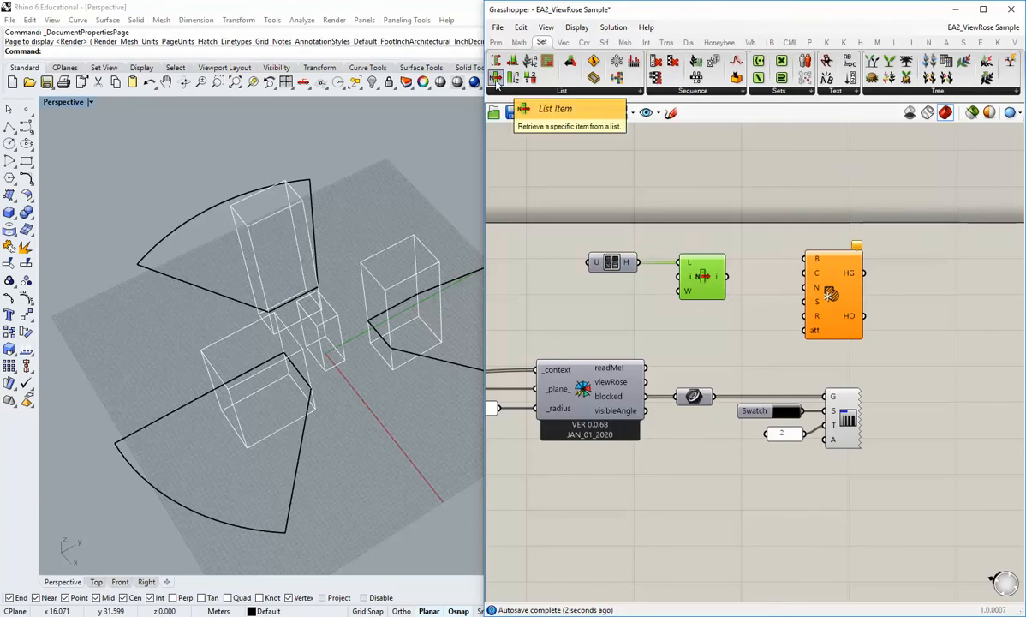
- Rearrange Hatch Table and List Item in a row, leaving more space before CreateHatch
click(625, 267)
drag(624, 266, 589, 265)
click(681, 301)
drag(704, 284, 676, 283)
click(693, 329)
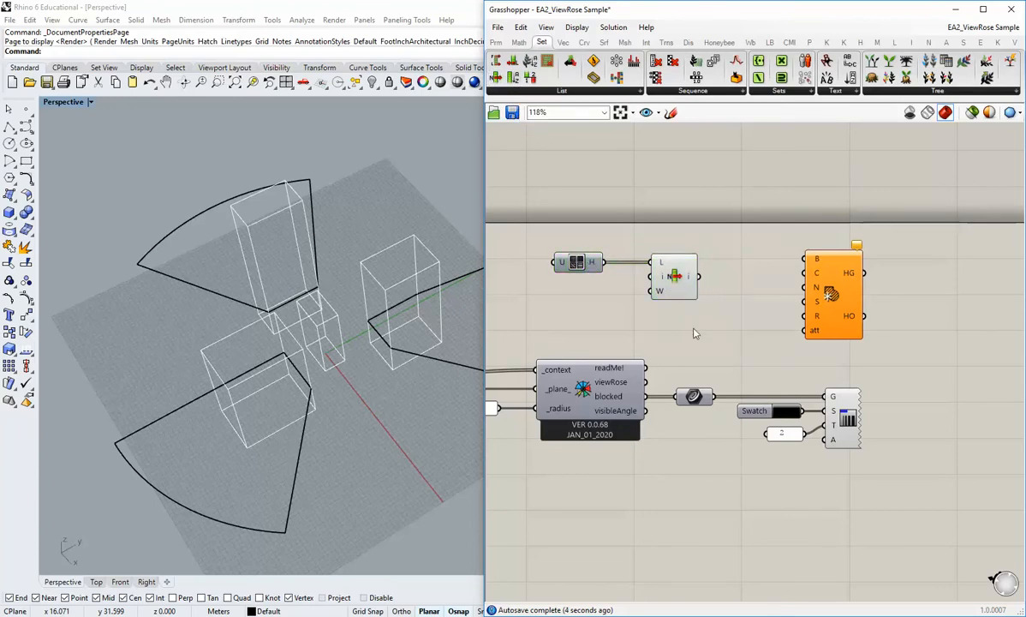
right_drag(673, 313, 651, 305)
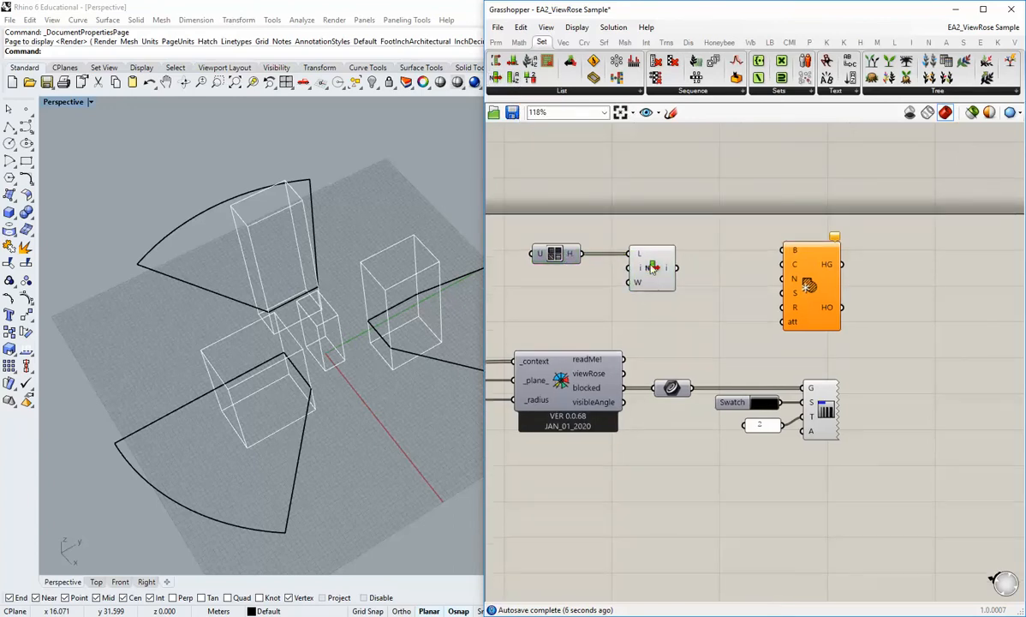
mouse_move(642, 262)
drag(643, 261, 660, 261)
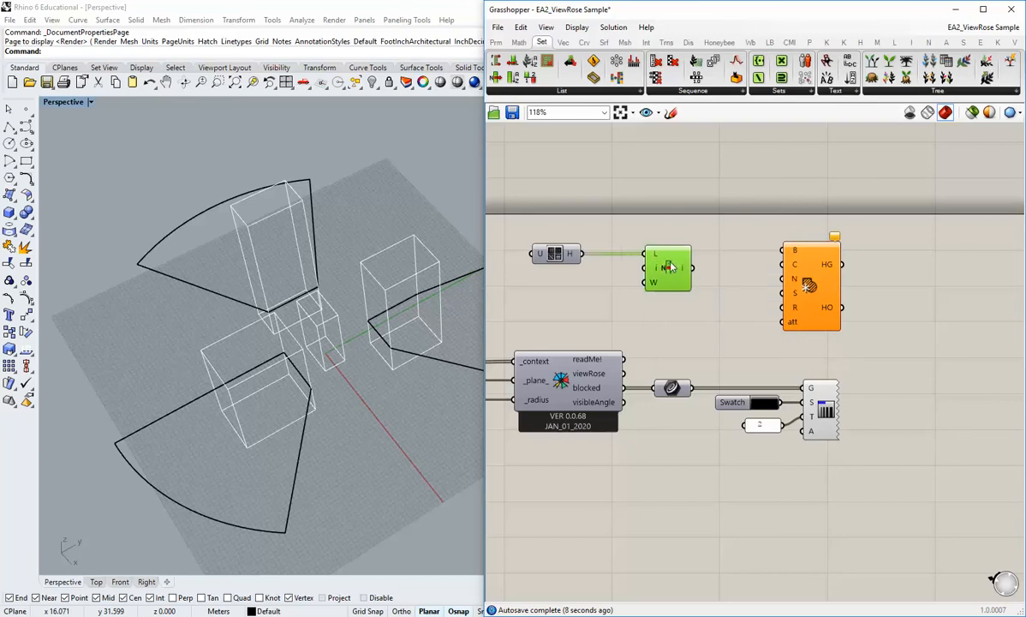
- Add a 0 to 8 number slider as the List Item's index and connect the selected item to CreateHatch's N input
double_click(612, 299)
text(0)
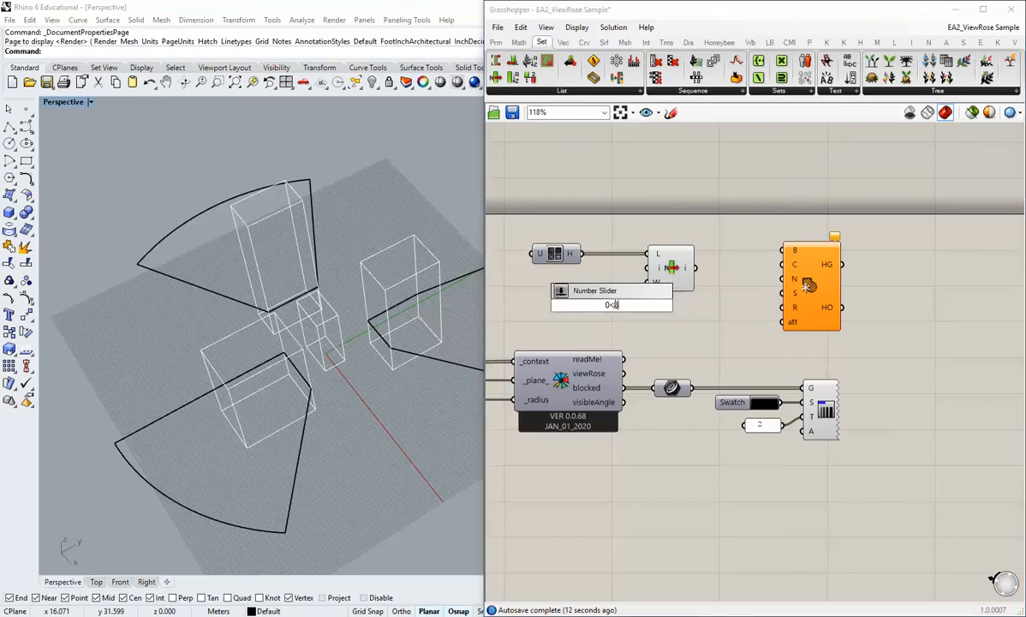
text(<8)
key(Return)
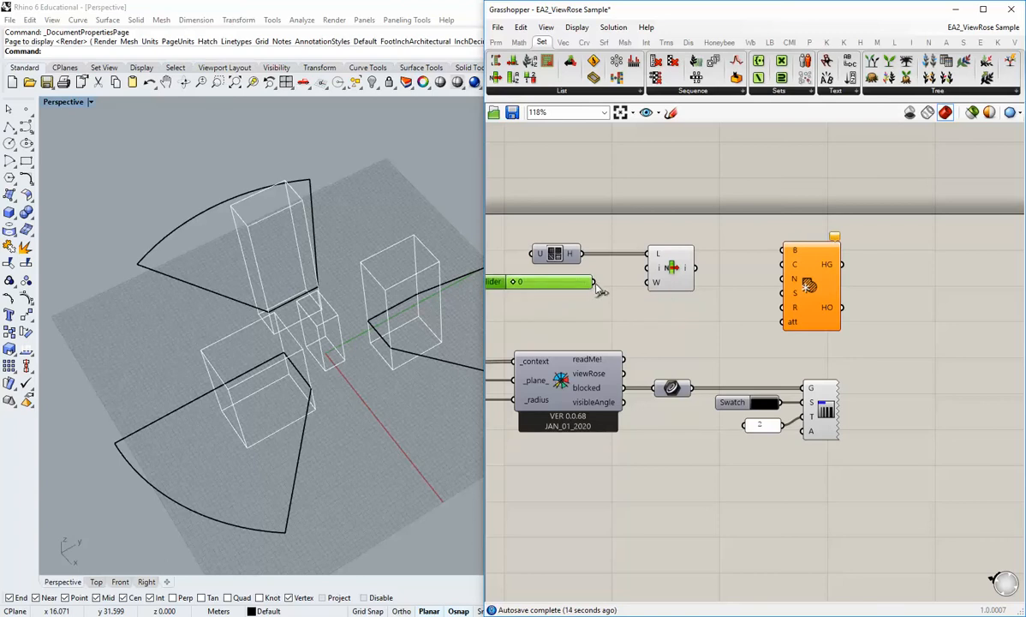
drag(593, 283, 768, 280)
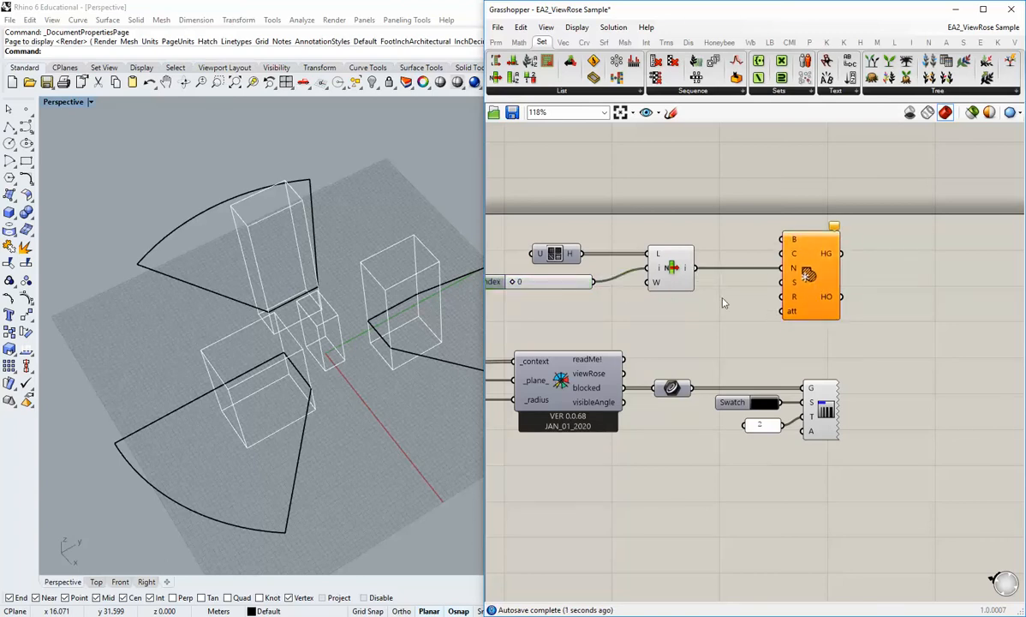
drag(585, 287, 622, 285)
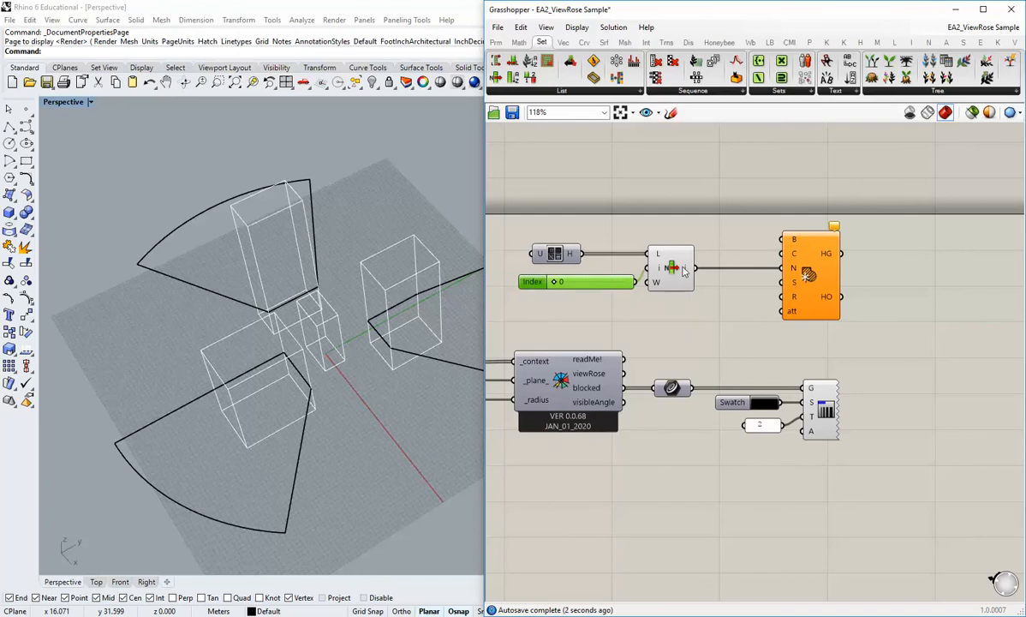
mouse_move(796, 271)
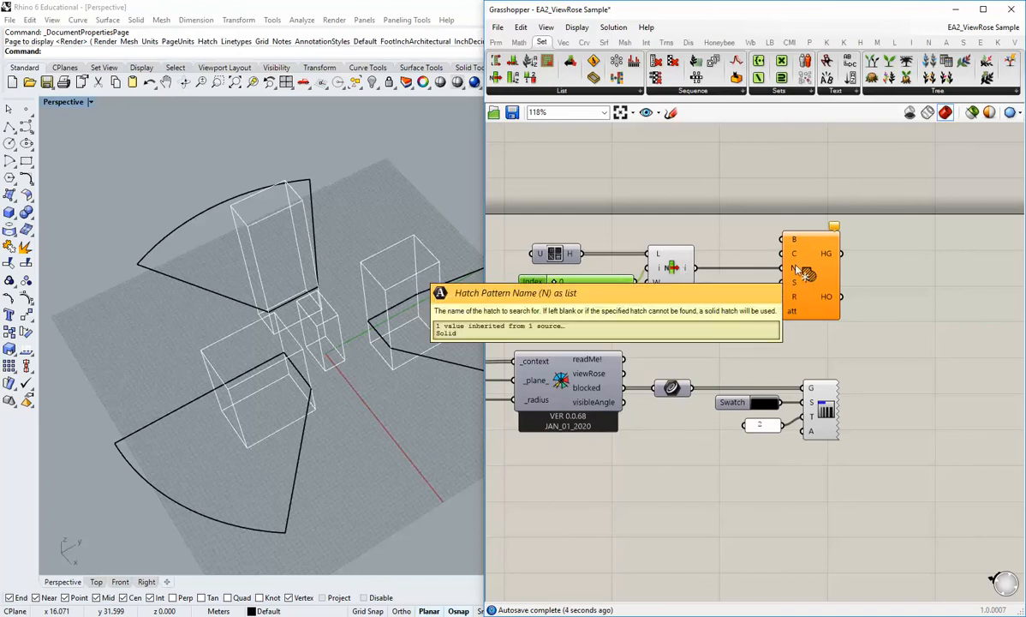
- Set the index slider to 1 and connect a new panel to the List Item's output
click(592, 321)
right_drag(593, 321, 601, 355)
scroll(599, 353, up, 1)
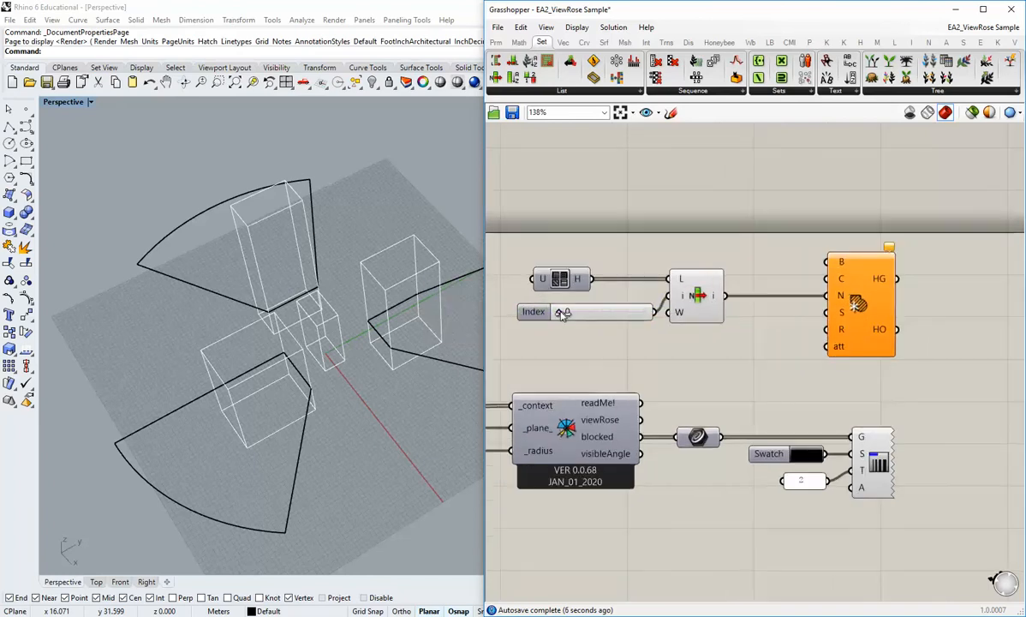
drag(561, 314, 571, 314)
click(496, 43)
drag(672, 77, 739, 182)
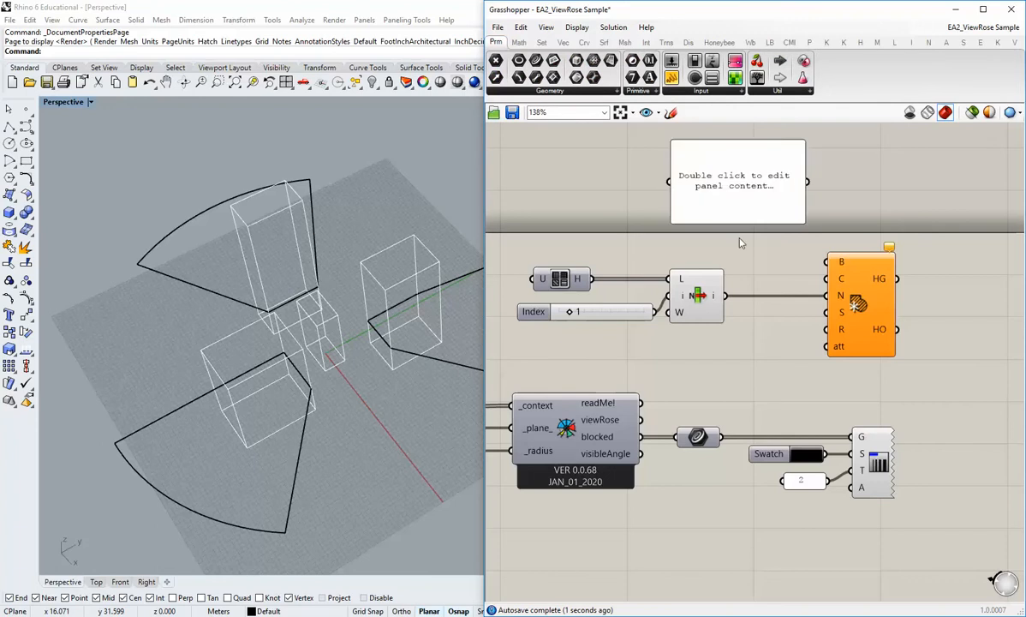
drag(726, 295, 674, 183)
- Shrink the pattern name panel to one line and position it above the List Item connection
right_drag(759, 218, 723, 272)
drag(706, 257, 754, 256)
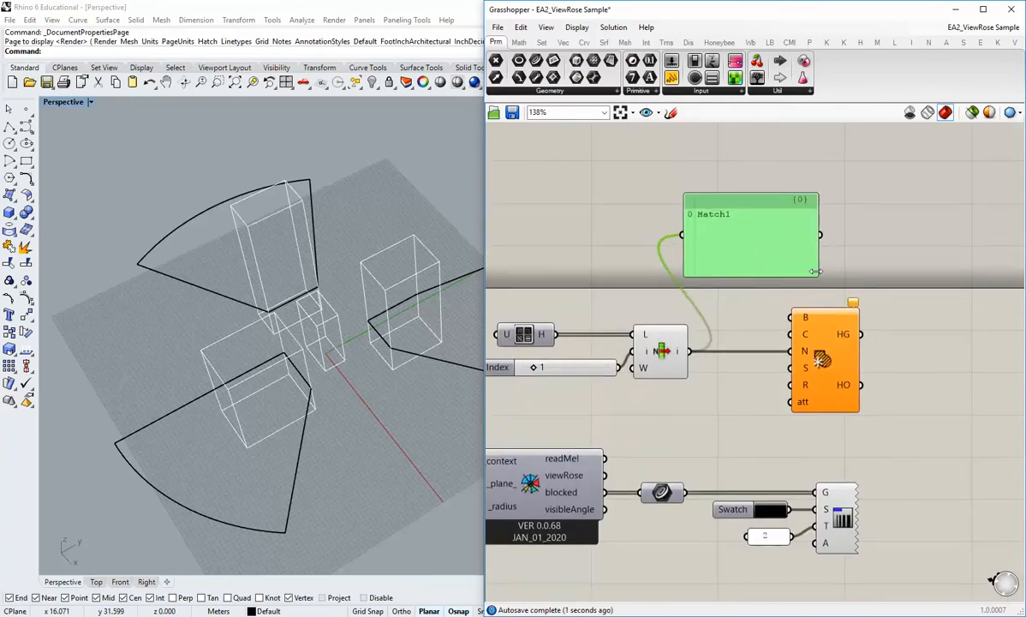
drag(816, 271, 759, 221)
right_drag(728, 259, 716, 244)
drag(721, 199, 738, 216)
click(754, 247)
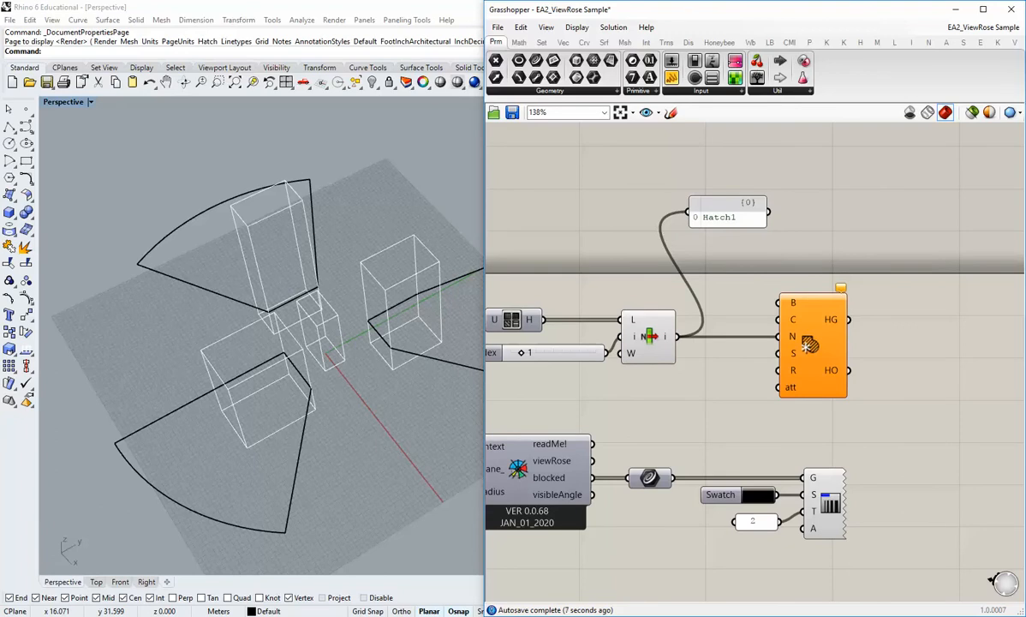
- Set the index slider to 2 to select the Hatch2 pattern
right_drag(548, 370, 575, 369)
scroll(574, 367, up, 1)
drag(546, 352, 562, 353)
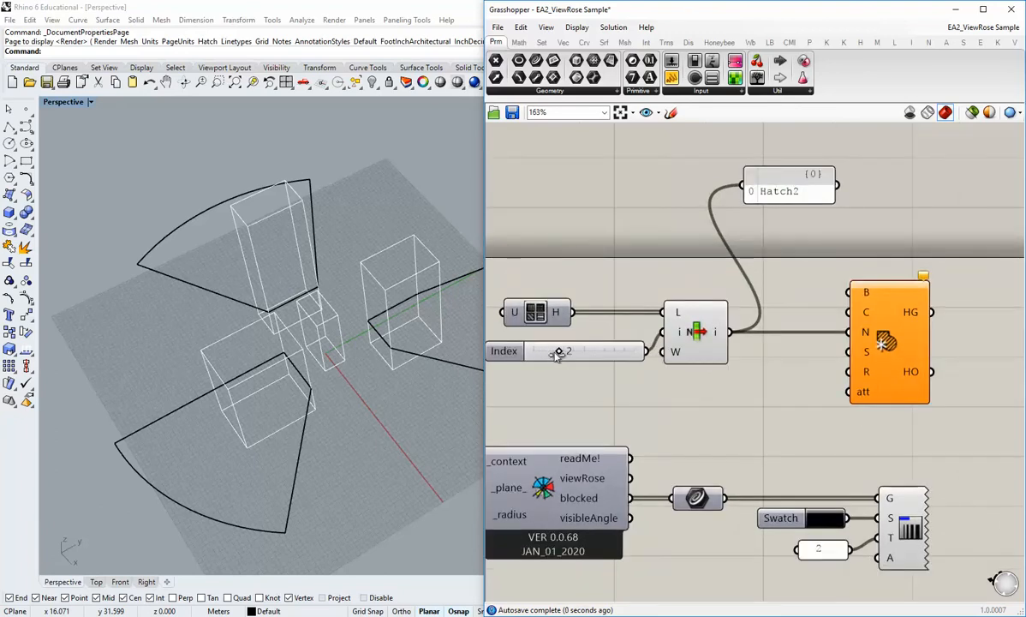
scroll(657, 393, down, 1)
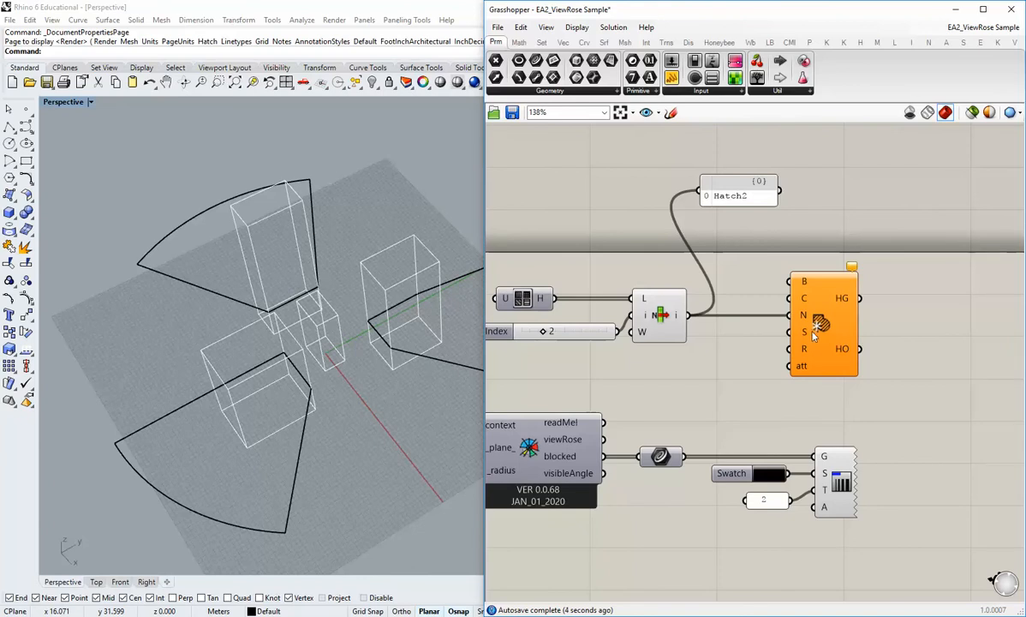
- Feed CreateHatch's S input from a new panel containing 1 and shrink the panel to fit beside it
mouse_move(808, 335)
right_drag(803, 320, 802, 316)
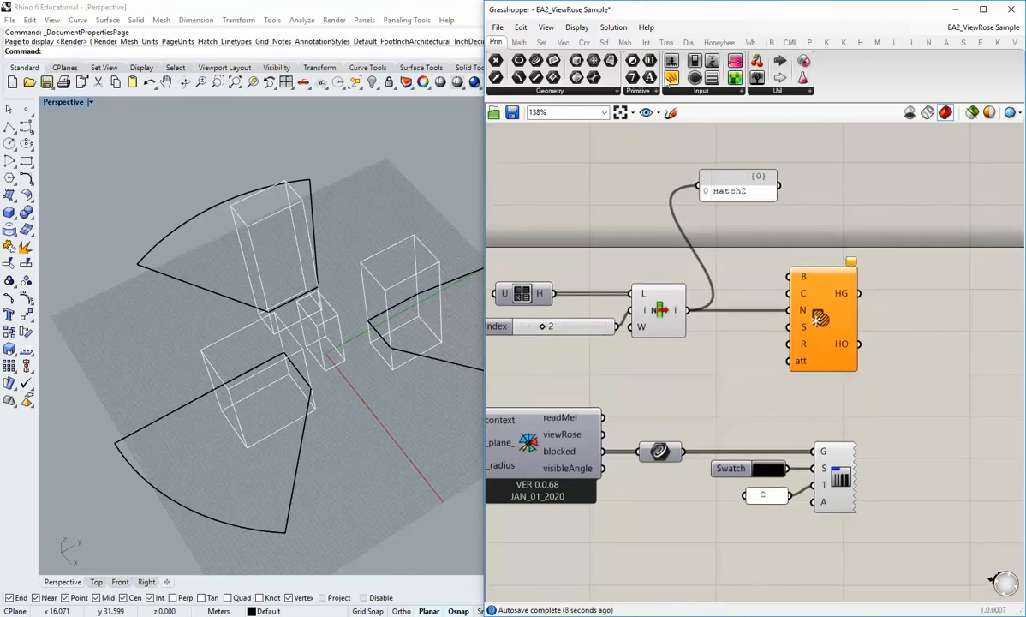
drag(667, 82, 683, 380)
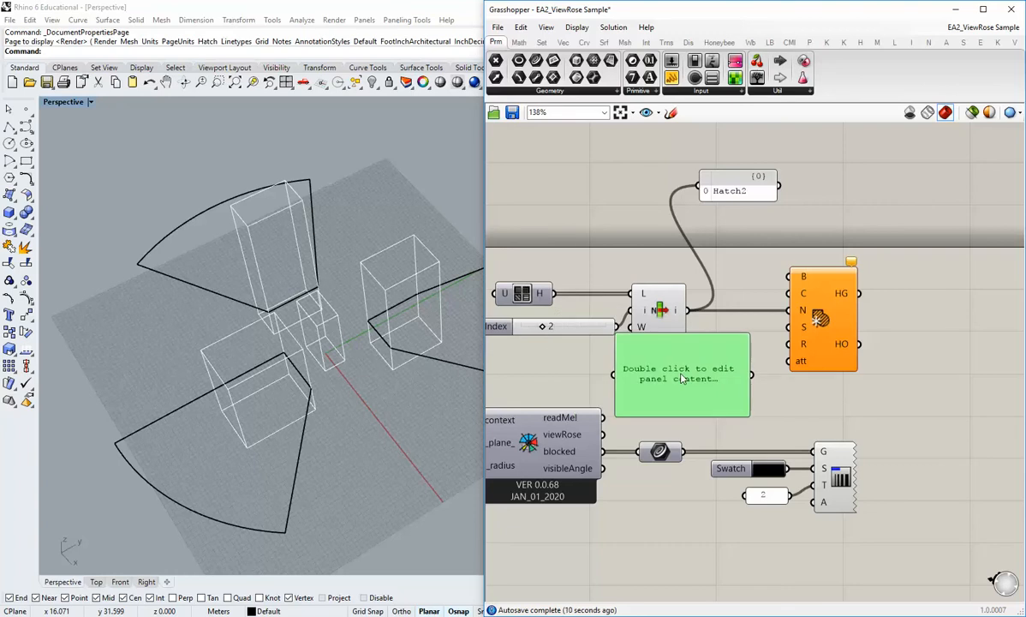
double_click(682, 380)
text(1)
click(766, 370)
drag(753, 375, 787, 328)
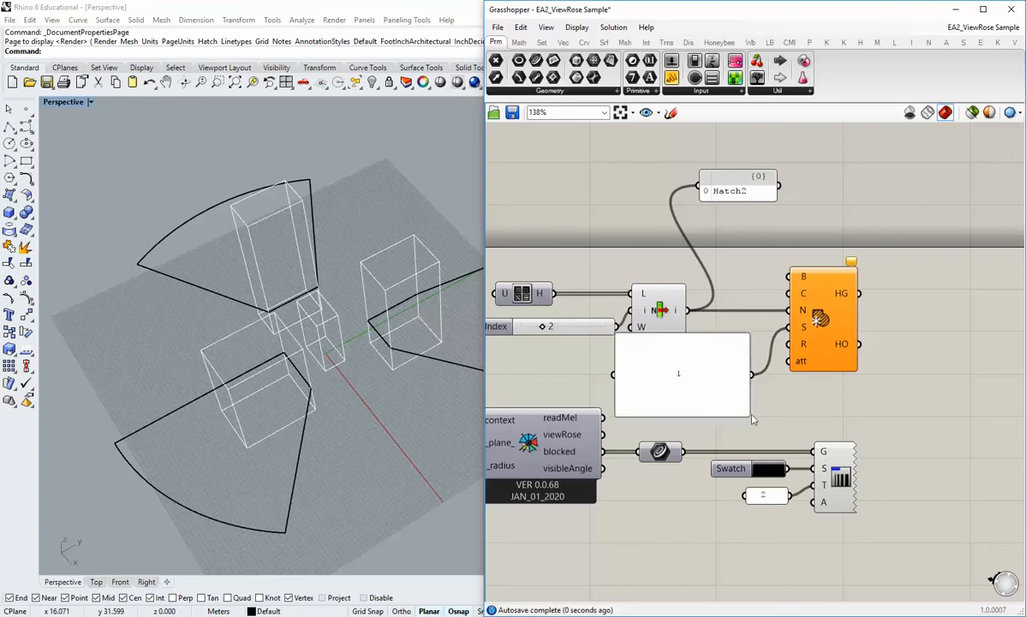
drag(747, 414, 752, 334)
click(823, 400)
right_drag(823, 400, 800, 342)
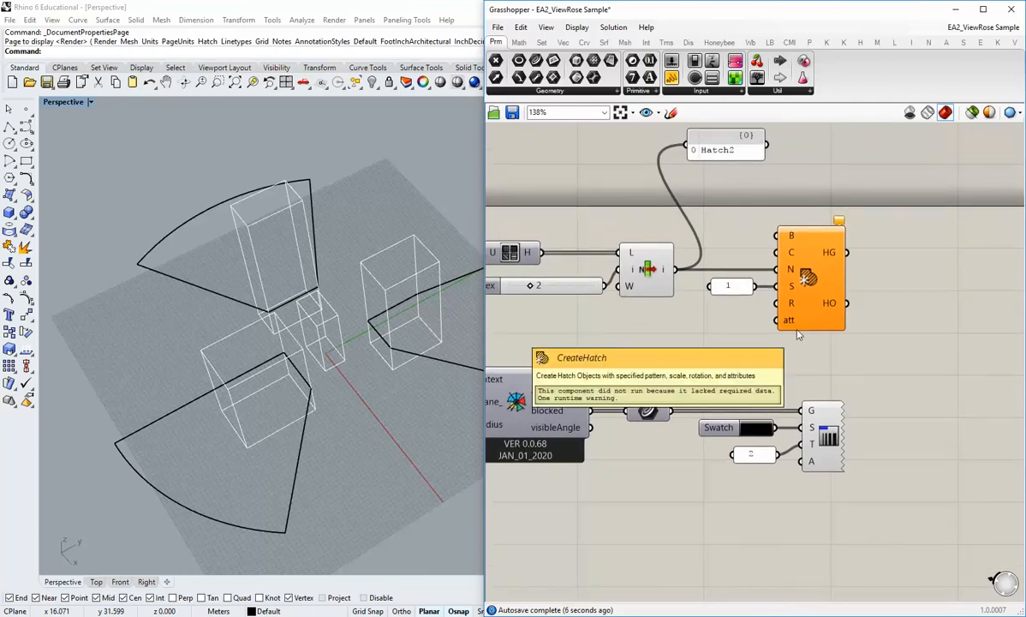
- Add a Custom Preview component after CreateHatch and connect the HG output to its G input
scroll(781, 323, down, 3)
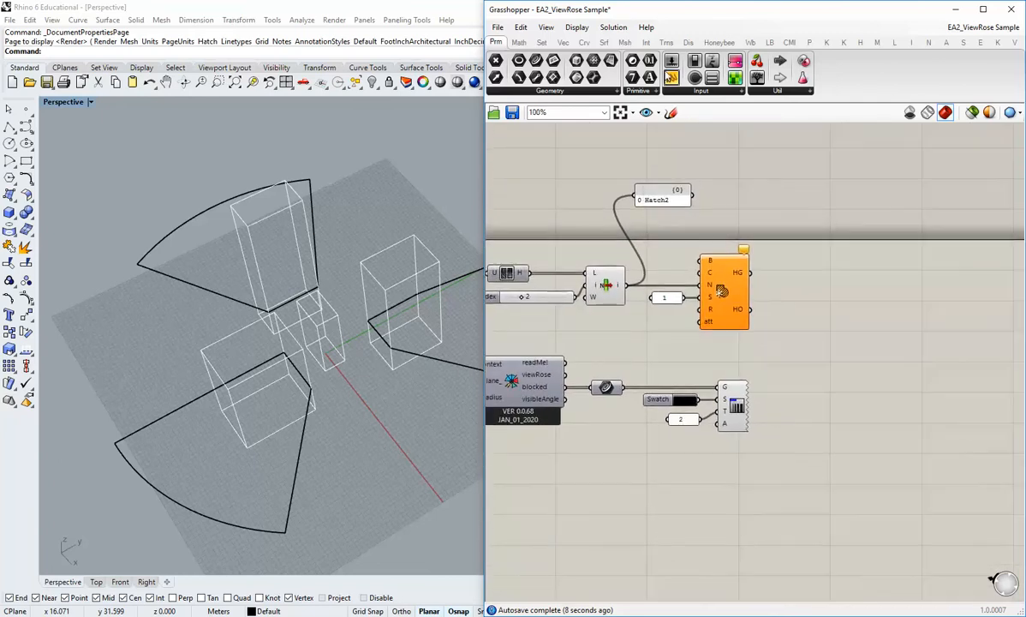
click(687, 42)
drag(758, 77, 869, 328)
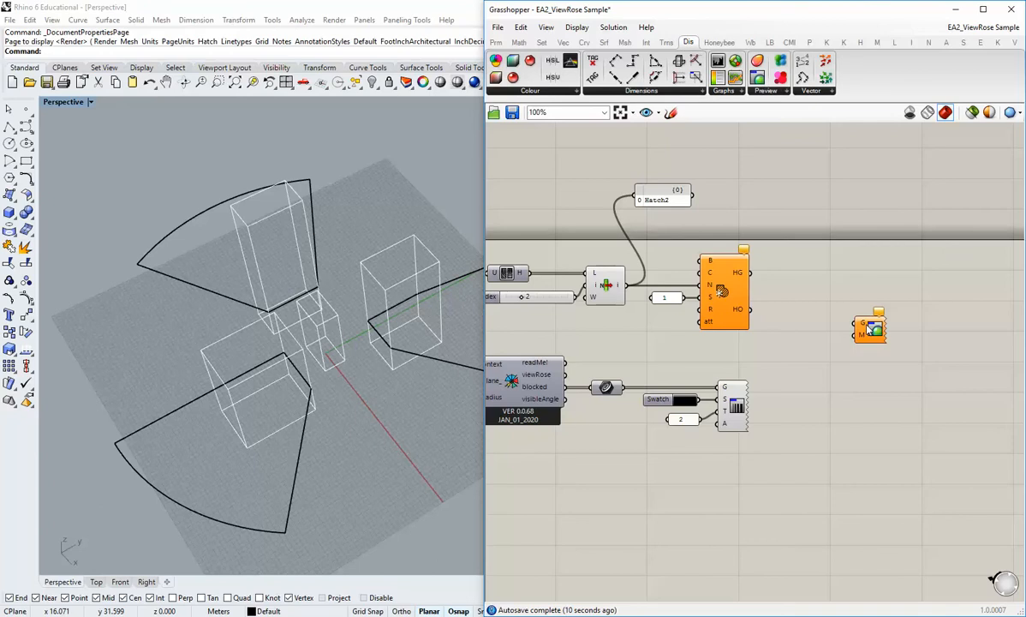
right_drag(799, 314, 834, 340)
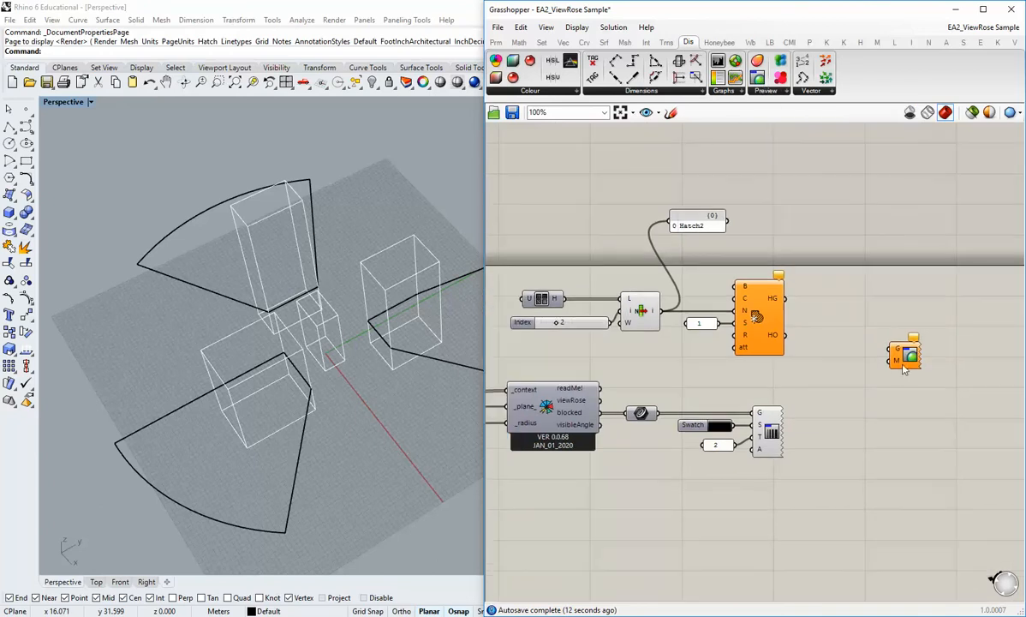
drag(912, 355, 881, 369)
right_drag(821, 363, 821, 347)
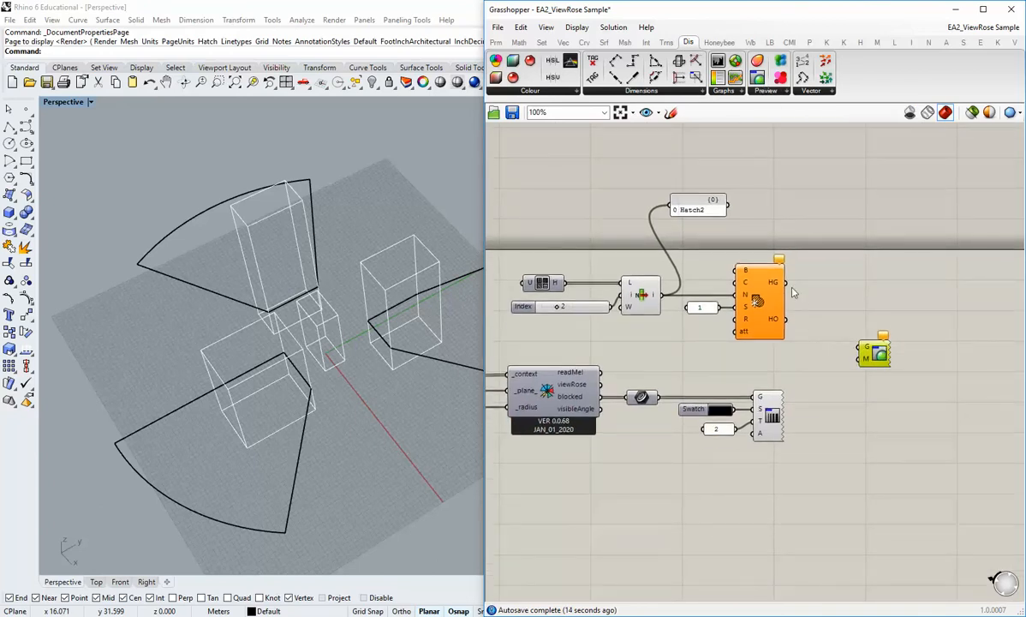
mouse_move(778, 285)
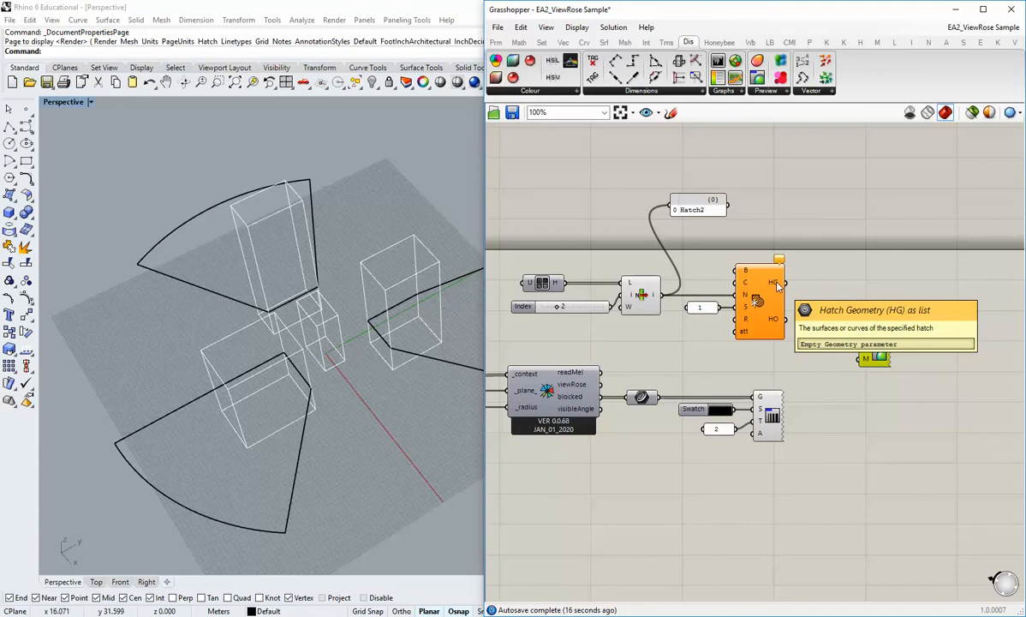
drag(792, 284, 850, 337)
click(866, 381)
- Add another black colour swatch between CreateHatch and Custom Preview Lineweights
click(496, 42)
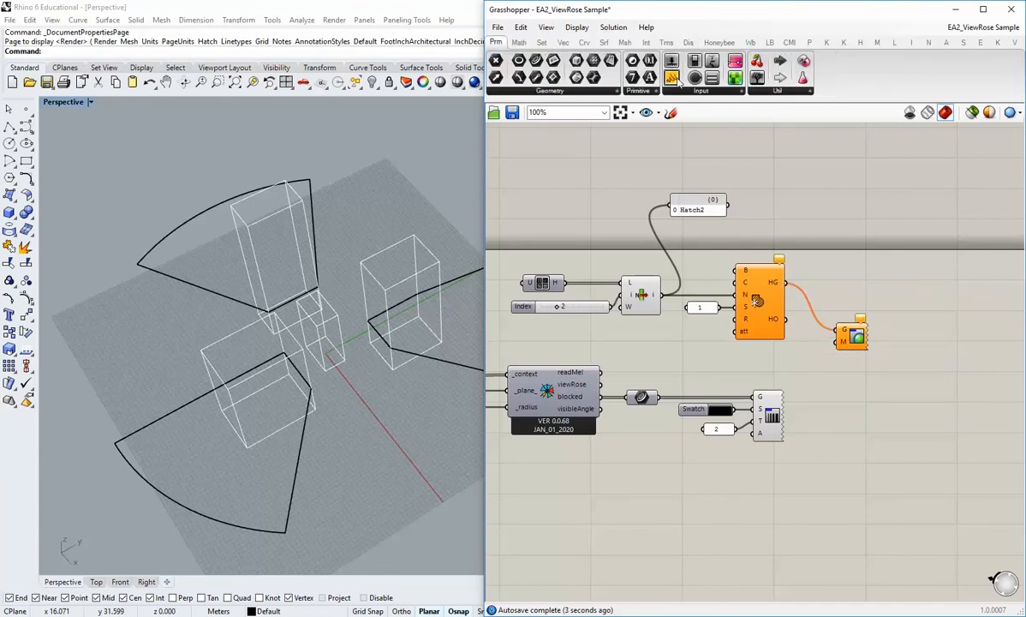
click(681, 90)
drag(701, 408, 706, 414)
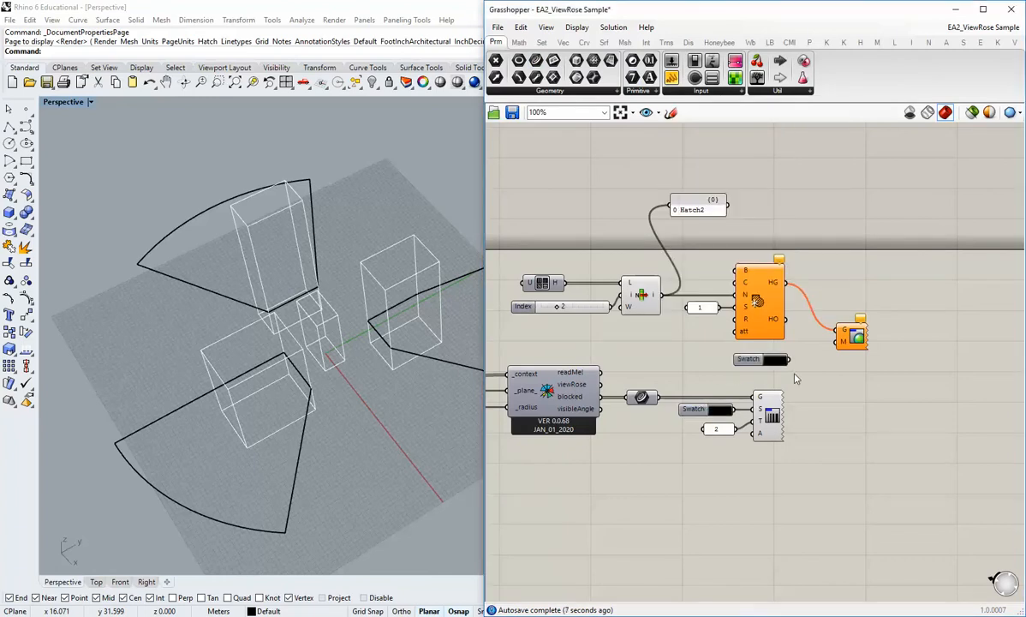
- Lower the alpha of the swatch below CreateHatch to make its black partly transparent and accept the colour
scroll(749, 367, up, 2)
click(775, 360)
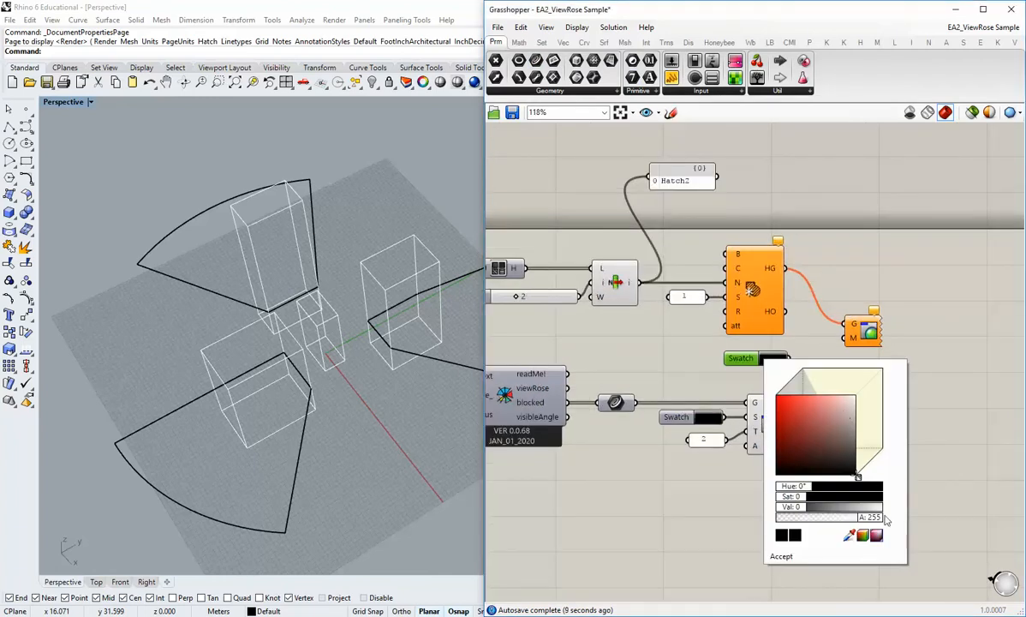
drag(865, 517, 832, 516)
click(781, 556)
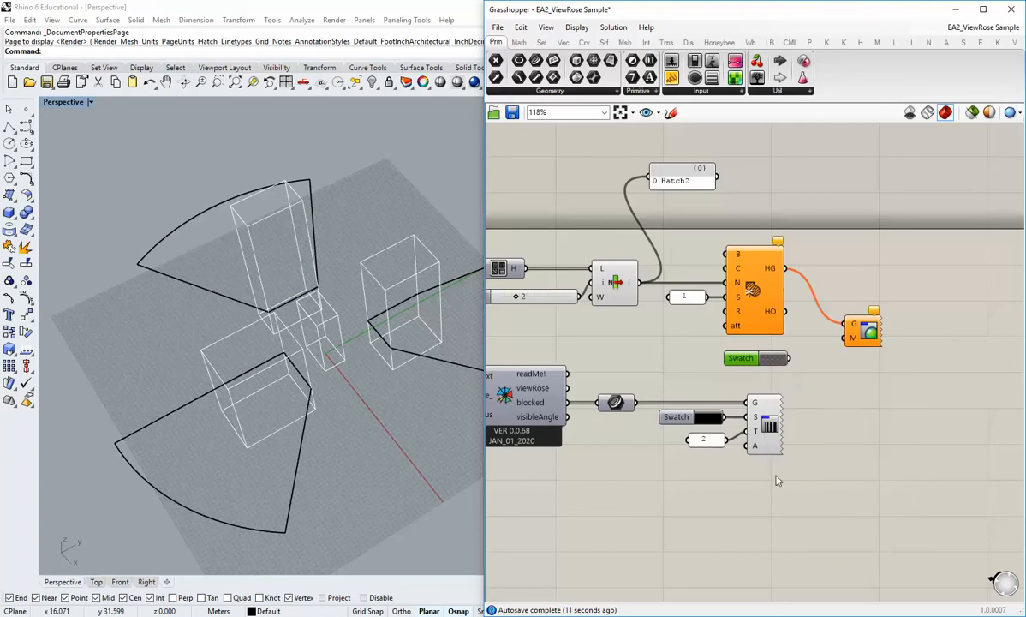
- Connect the semi-transparent swatch to Custom Preview's M input and shift both components further away from CreateHatch
drag(748, 358, 787, 339)
click(828, 370)
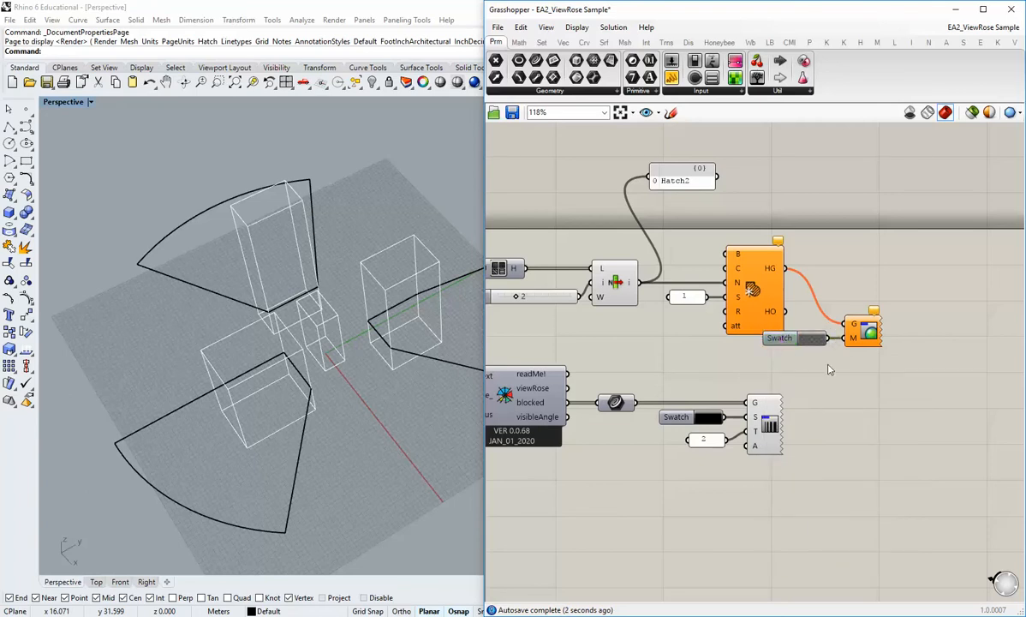
drag(872, 368, 907, 340)
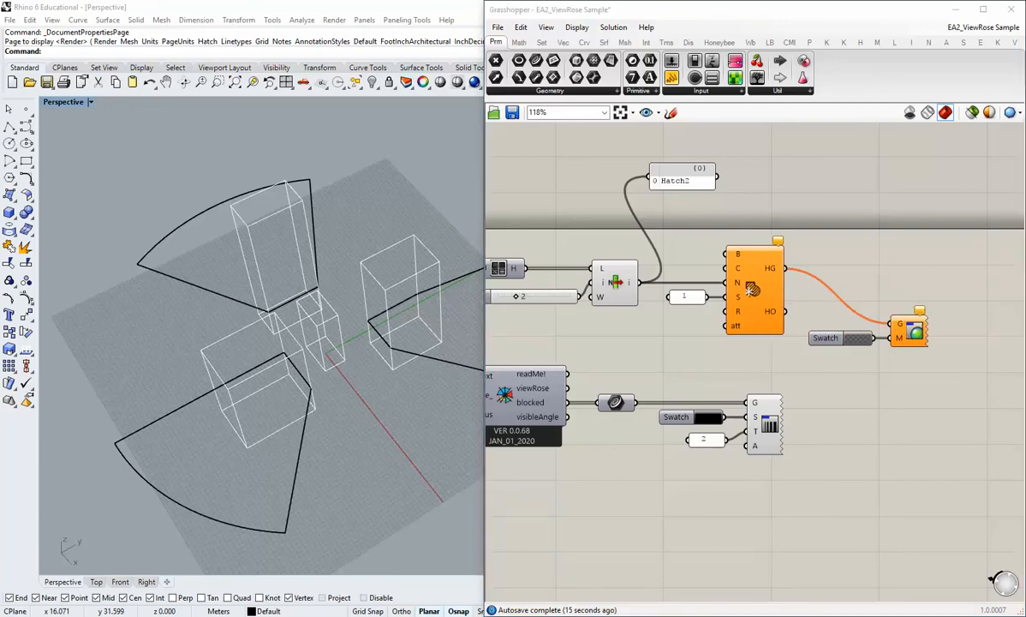
- Connect the curve parameter holding the blocked outlines to CreateHatch's C input
mouse_move(738, 273)
mouse_move(641, 404)
mouse_down()
mouse_move(685, 296)
mouse_move(728, 268)
mouse_up()
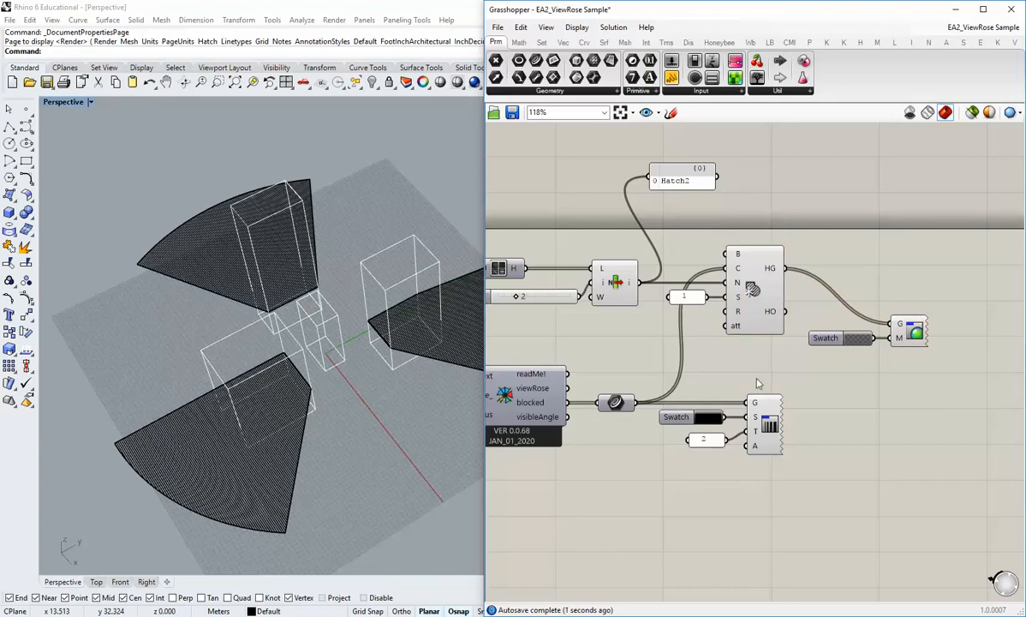
- Examine the hatch lines filling the blocked view areas from several distances and angles in the perspective viewport
right_drag(758, 380, 733, 376)
right_drag(333, 377, 331, 391)
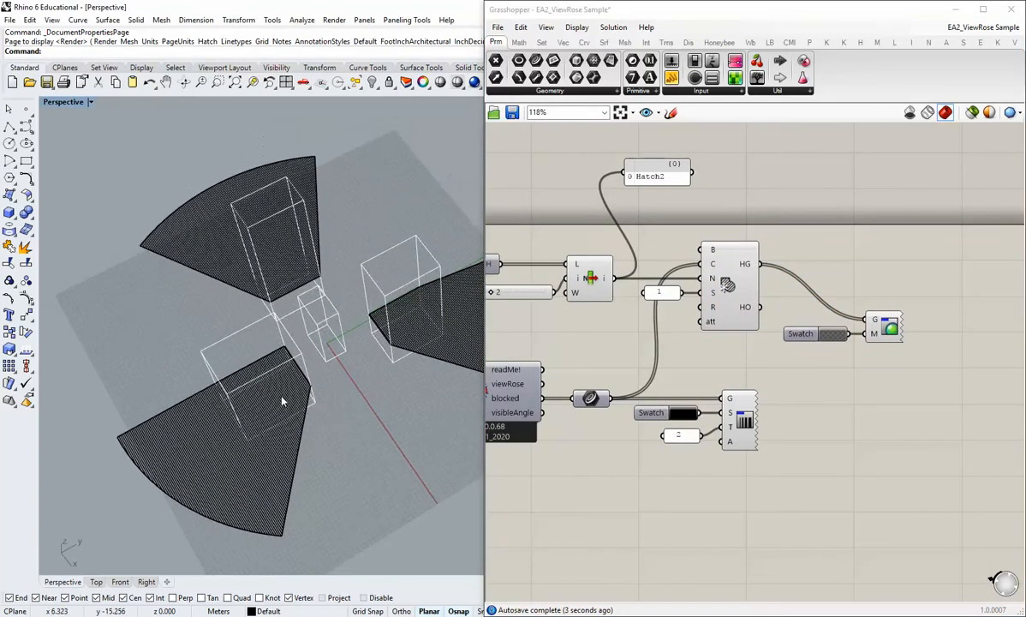
scroll(282, 409, up, 8)
scroll(283, 417, down, 5)
mouse_move(284, 418)
right_down()
mouse_move(392, 369)
mouse_move(265, 428)
right_up()
scroll(386, 343, up, 10)
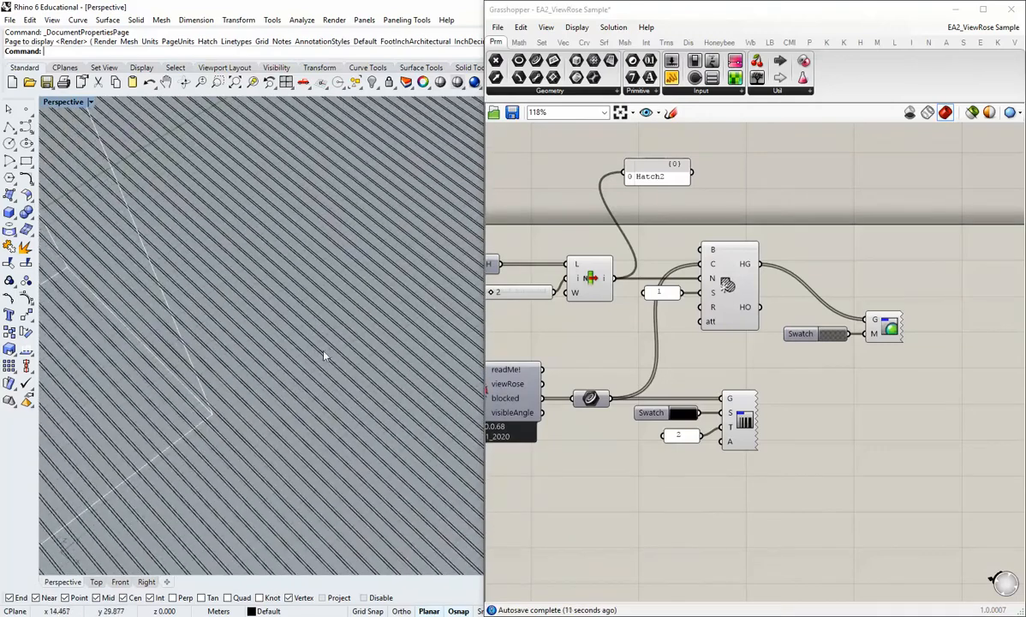
scroll(328, 358, down, 5)
mouse_move(292, 377)
shift+right_down()
mouse_move(269, 368)
mouse_move(262, 435)
shift+right_up()
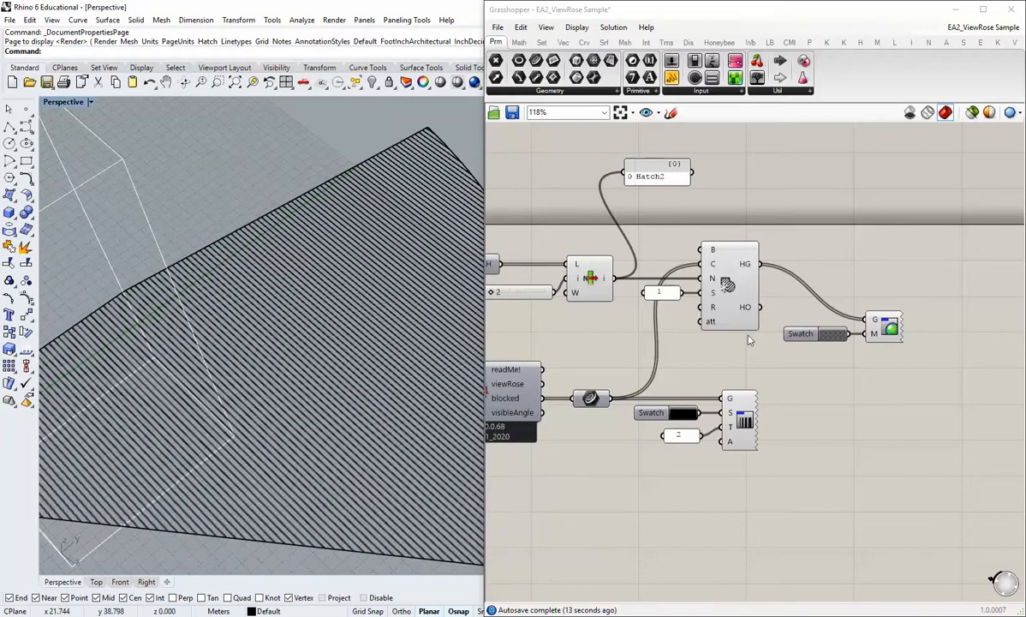
- Try feeding CreateHatch's HG output into Custom Preview Lineweights' G input, and reconnect the curve parameter there
mouse_move(749, 266)
right_drag(835, 435, 797, 447)
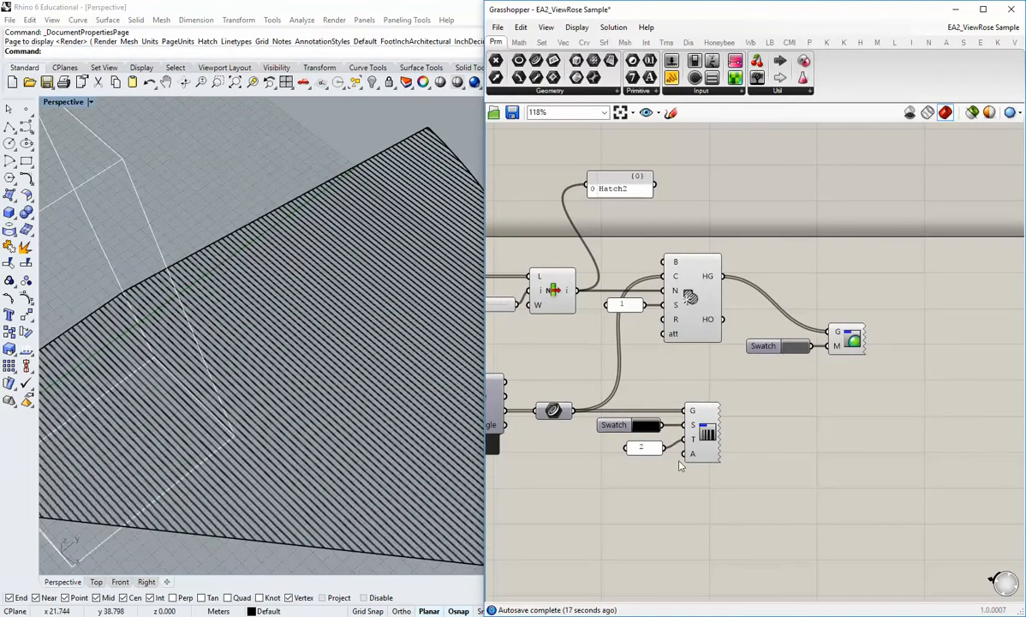
drag(724, 276, 686, 411)
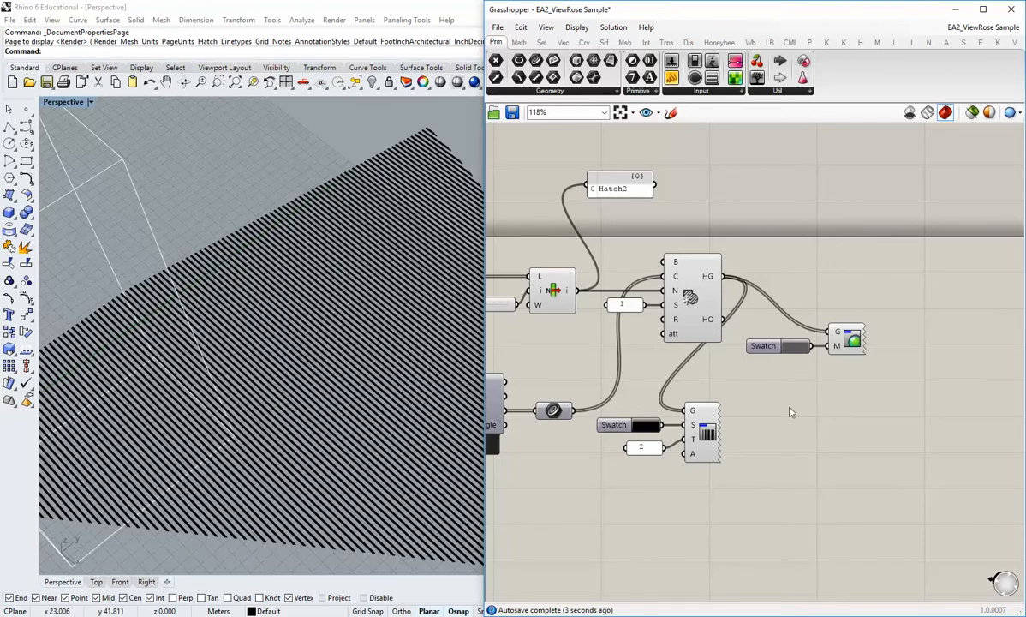
drag(574, 411, 691, 412)
- Set the hatch scale panel to 0.5 and check the hatch density in the viewport
right_drag(769, 390, 846, 368)
double_click(681, 298)
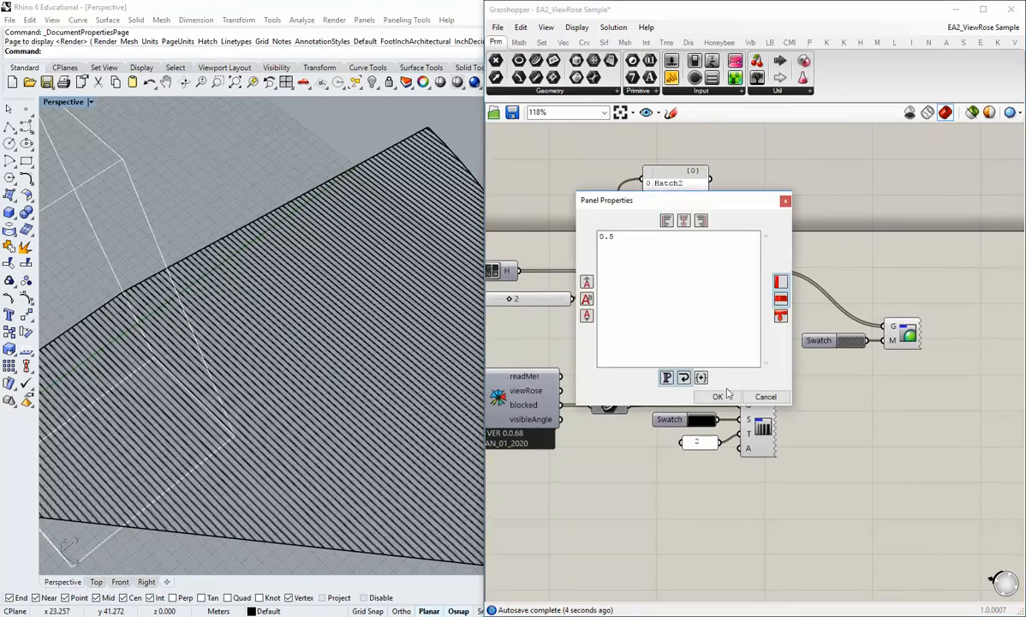
click(718, 396)
scroll(330, 314, down, 5)
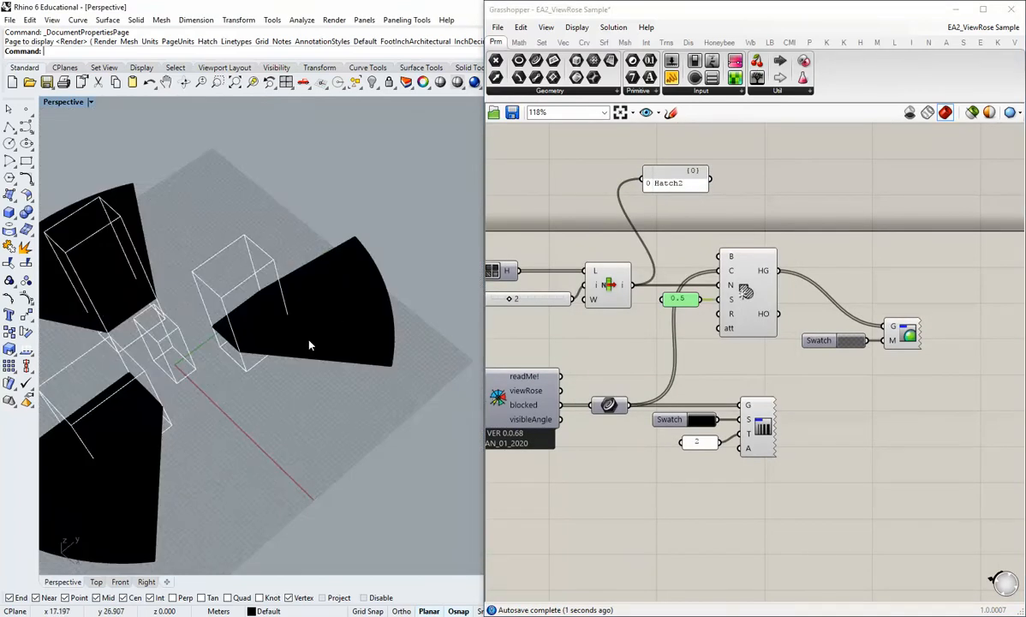
scroll(362, 296, up, 10)
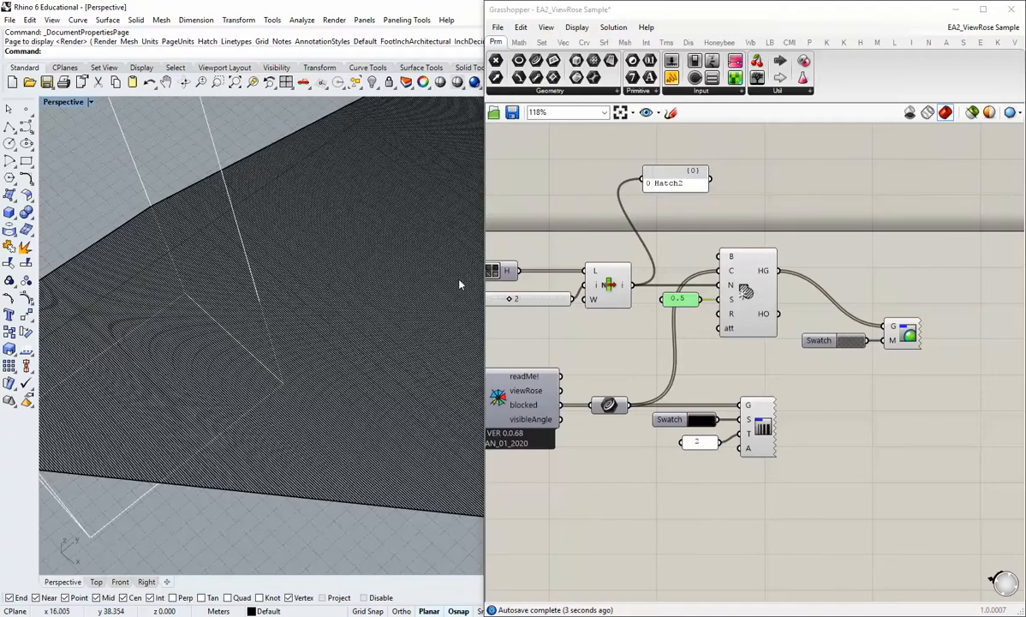
- Widen the Rhino window beside the Grasshopper canvas and examine the hatch lines up close
drag(484, 237, 561, 256)
scroll(378, 382, up, 3)
mouse_move(377, 382)
right_down()
mouse_move(274, 364)
mouse_move(373, 385)
mouse_move(299, 419)
mouse_move(317, 428)
right_up()
scroll(318, 429, up, 5)
scroll(345, 471, down, 2)
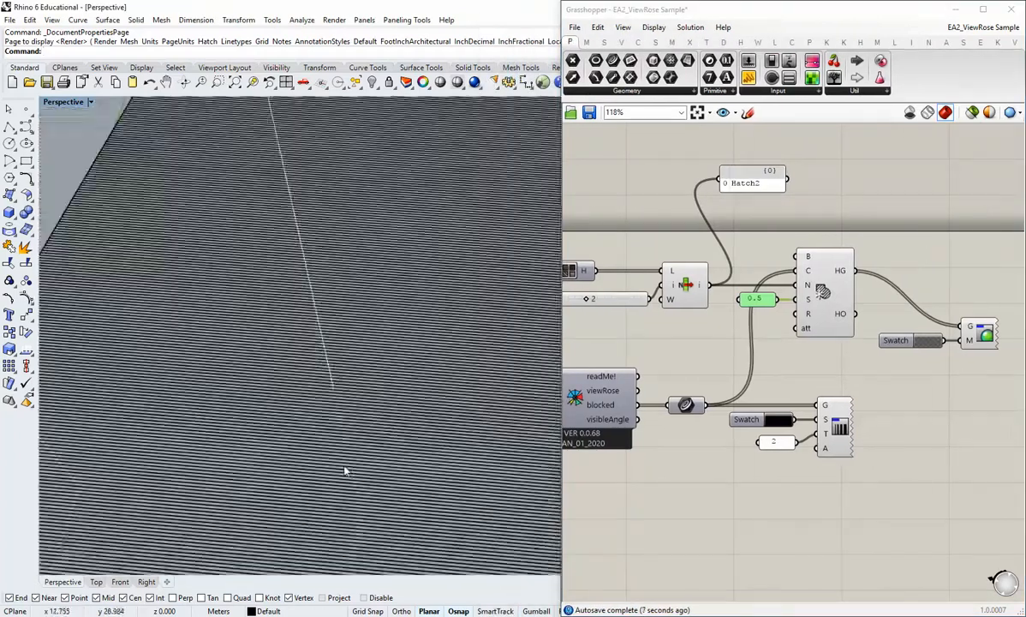
scroll(345, 471, down, 5)
mouse_move(345, 471)
right_down()
mouse_move(360, 410)
mouse_move(318, 384)
mouse_move(272, 407)
right_up()
mouse_move(272, 407)
shift+right_down()
mouse_move(287, 432)
mouse_move(252, 441)
shift+right_up()
- Set the hatch scale panel to 2 and inspect the line spacing on one blocked area
double_click(750, 299)
text(2)
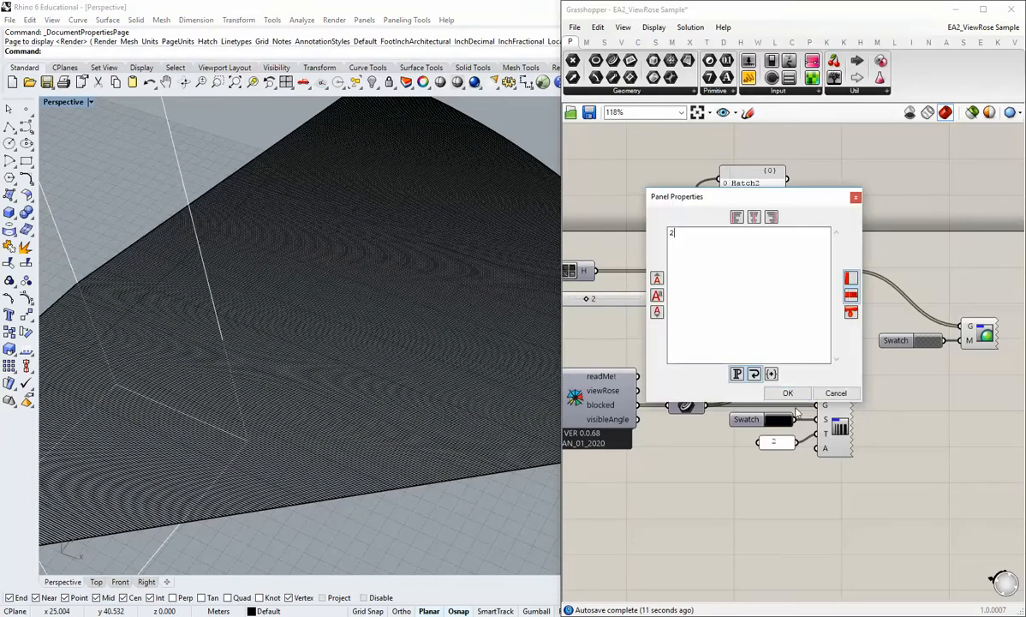
click(781, 393)
scroll(408, 299, down, 4)
mouse_move(390, 312)
shift+right_down()
mouse_move(407, 300)
mouse_move(412, 360)
shift+right_up()
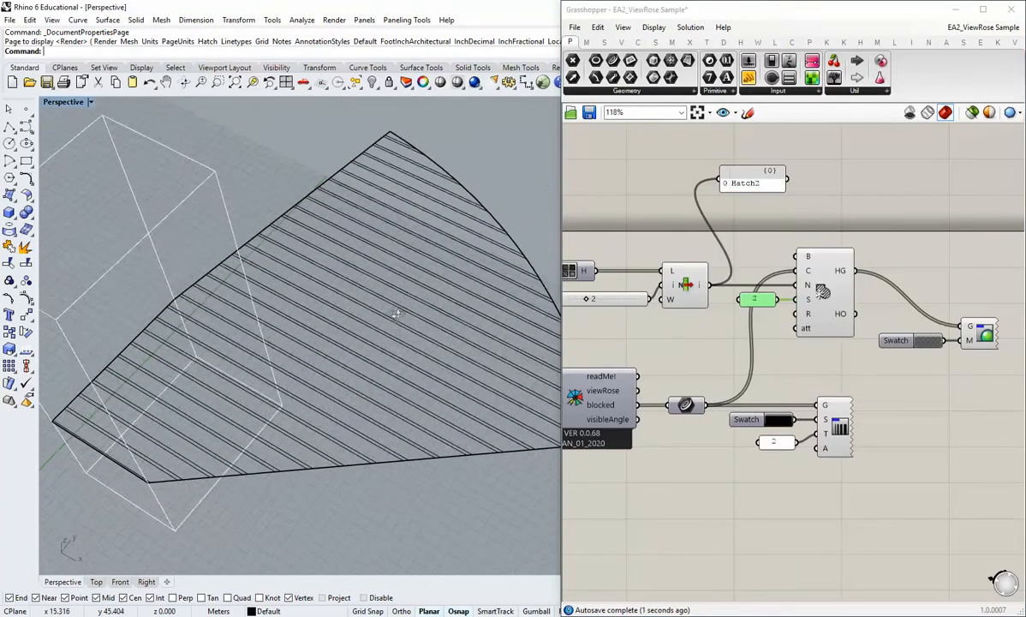
scroll(412, 360, up, 5)
scroll(412, 360, down, 3)
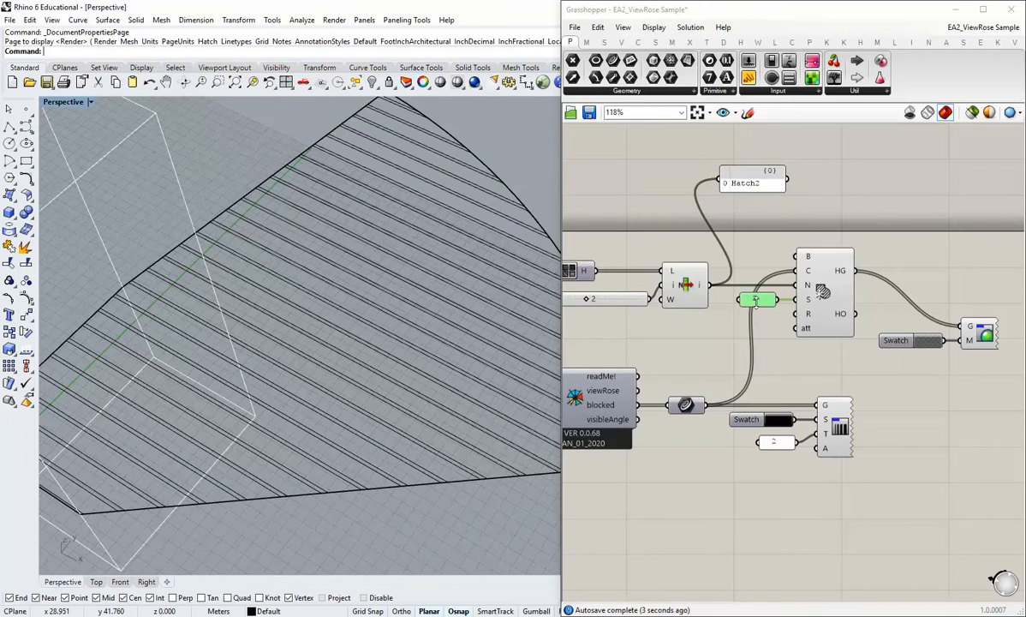
- Set the hatch scale panel to 1 and check the hatches on all blocked areas
double_click(750, 299)
text(1)
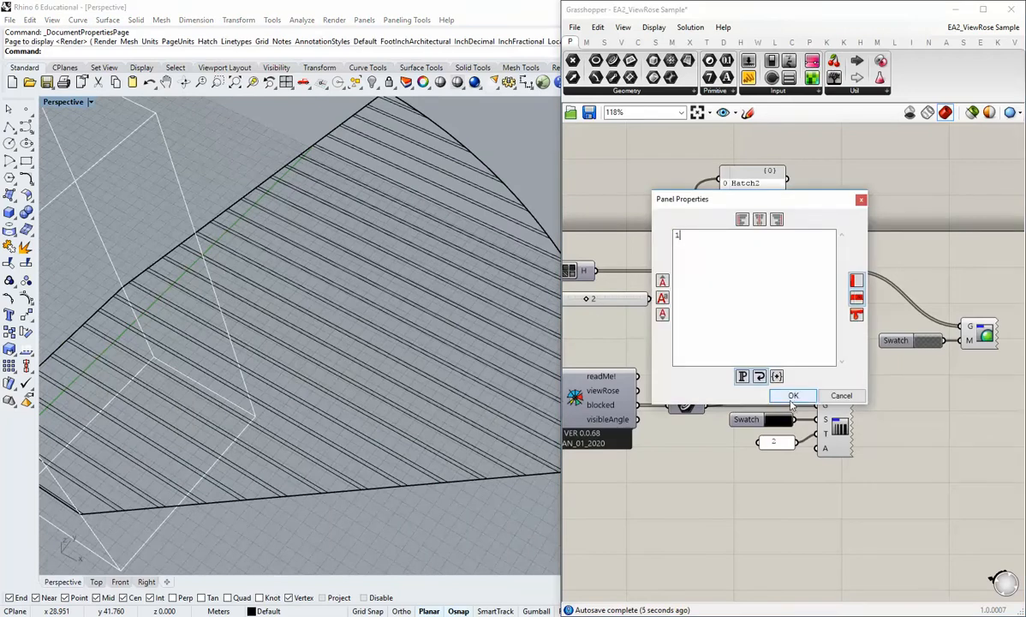
click(791, 395)
right_drag(470, 278, 414, 337)
scroll(415, 337, down, 10)
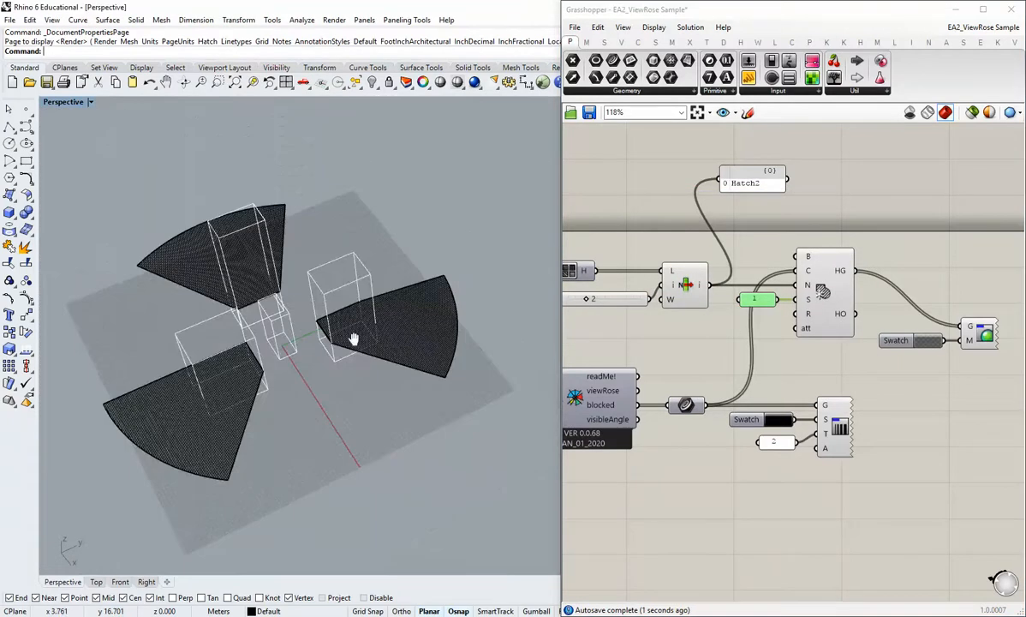
mouse_move(353, 339)
right_down()
mouse_move(417, 355)
mouse_move(401, 387)
mouse_move(378, 363)
mouse_move(373, 375)
right_up()
scroll(429, 359, up, 8)
scroll(428, 359, down, 2)
- Set the index slider to 5 to try another hatch pattern and inspect it on a blocked area
right_drag(817, 372, 728, 342)
click(777, 377)
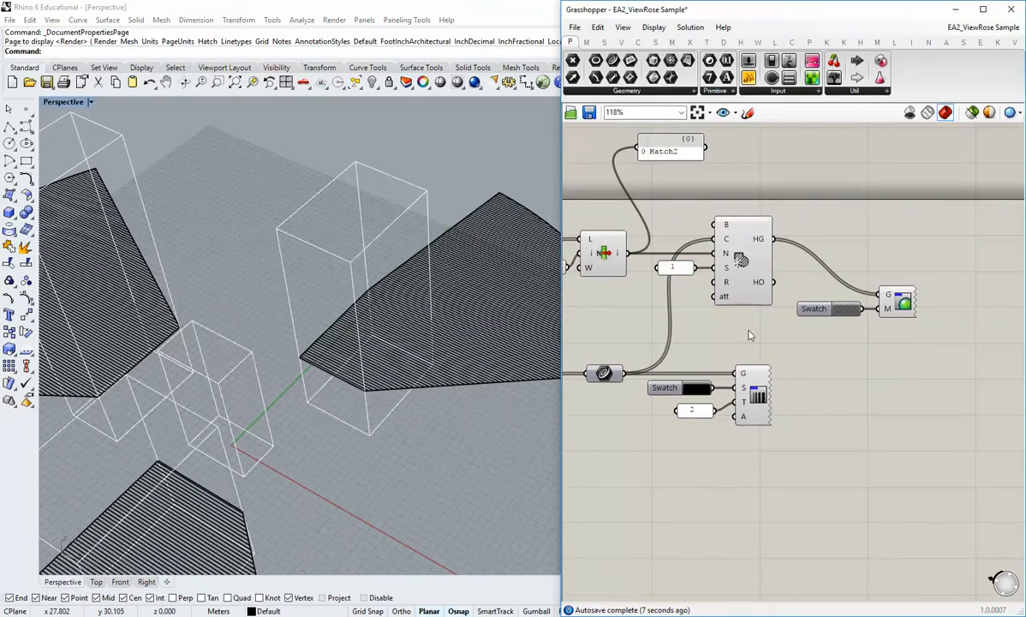
right_drag(360, 295, 281, 327)
right_drag(666, 268, 768, 295)
scroll(629, 300, up, 3)
drag(593, 293, 641, 291)
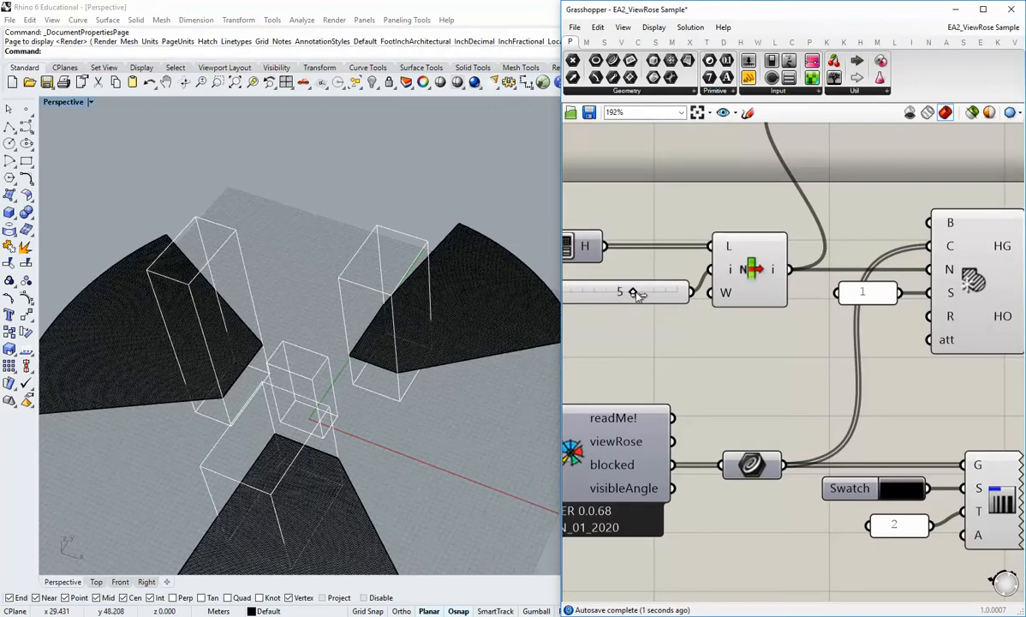
scroll(449, 346, up, 5)
scroll(479, 347, up, 2)
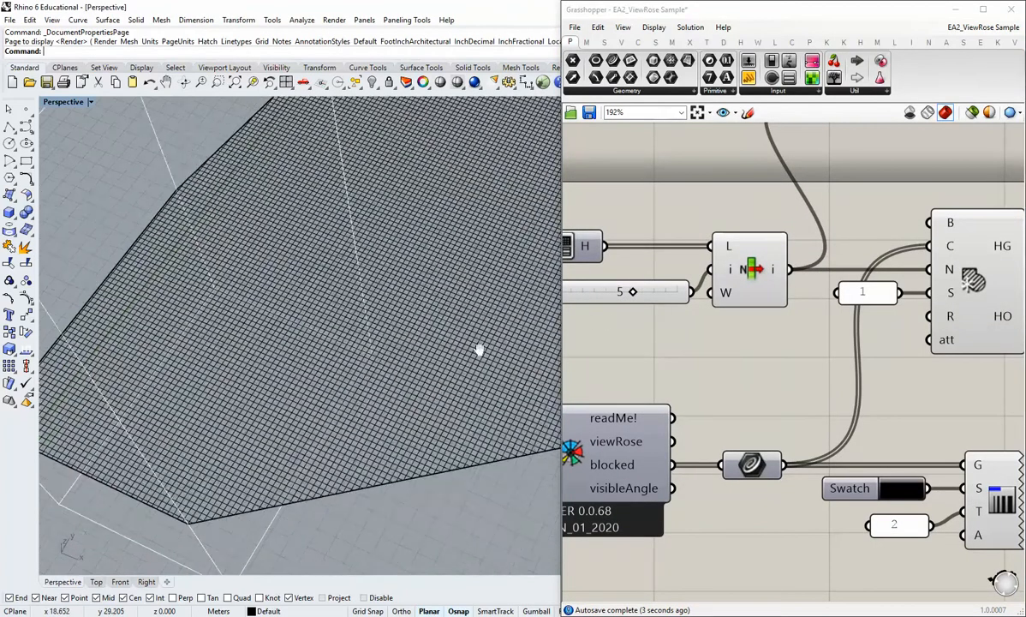
- Set the index slider to 6 and inspect the triangular hatch pattern
drag(635, 292, 651, 296)
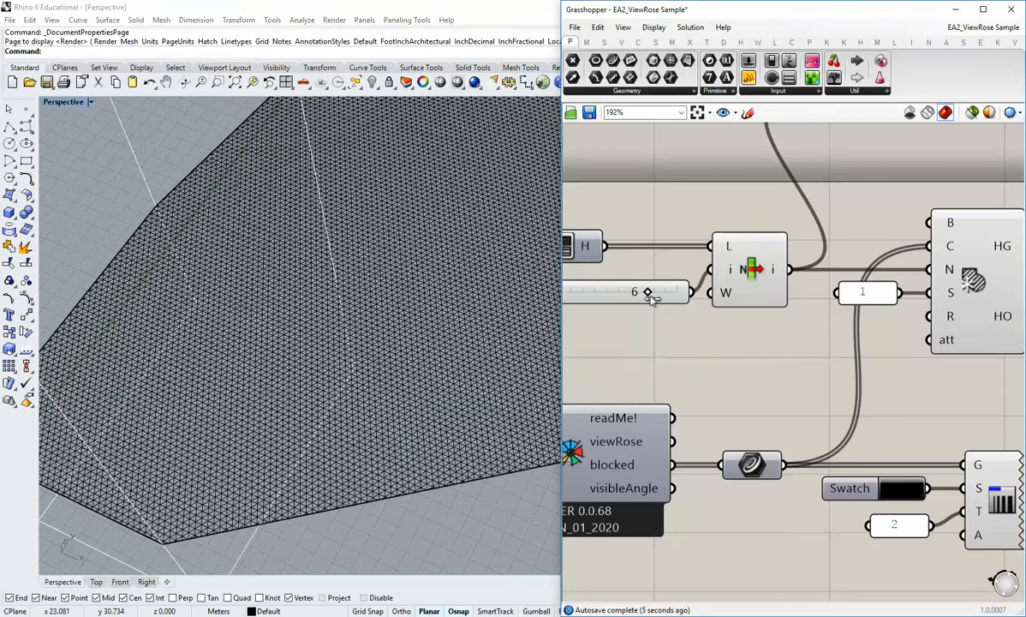
scroll(355, 410, down, 6)
scroll(360, 420, up, 8)
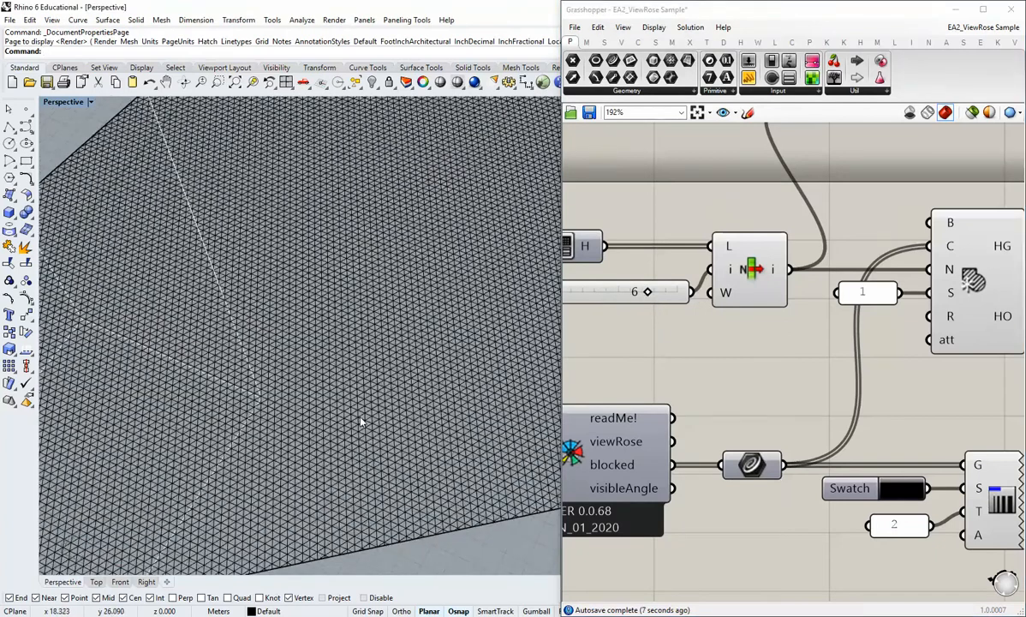
scroll(361, 420, down, 2)
- Set the panel feeding CreateHatch's S input to 2 and view the enlarged triangular pattern
double_click(874, 296)
text(2)
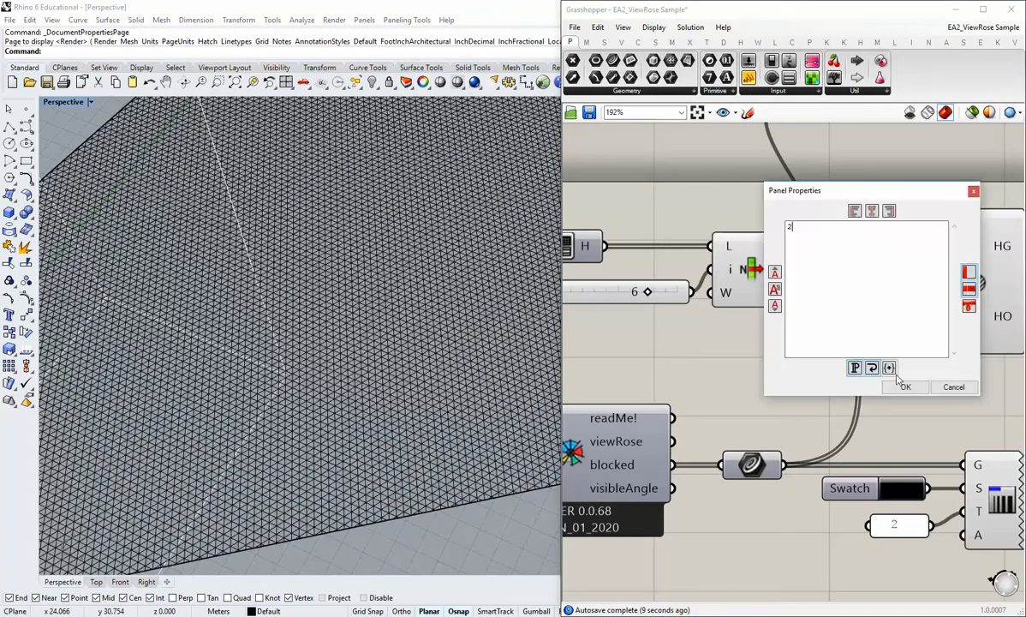
click(903, 386)
scroll(345, 331, down, 5)
scroll(326, 320, down, 3)
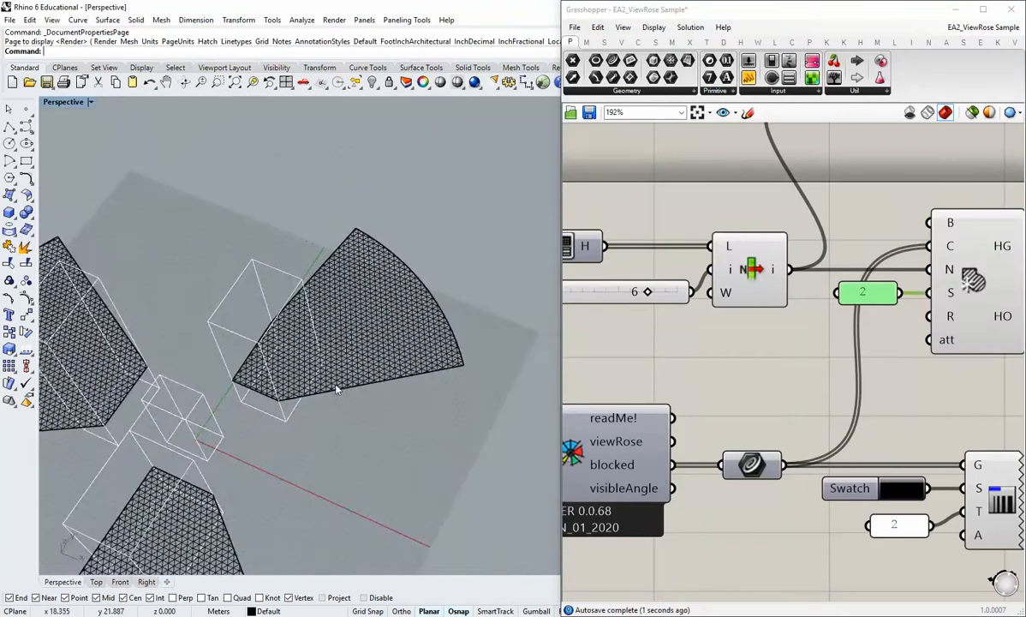
right_drag(313, 359, 361, 318)
scroll(361, 318, up, 4)
- Set the panel feeding CreateHatch's S input to 1
right_drag(650, 334, 701, 349)
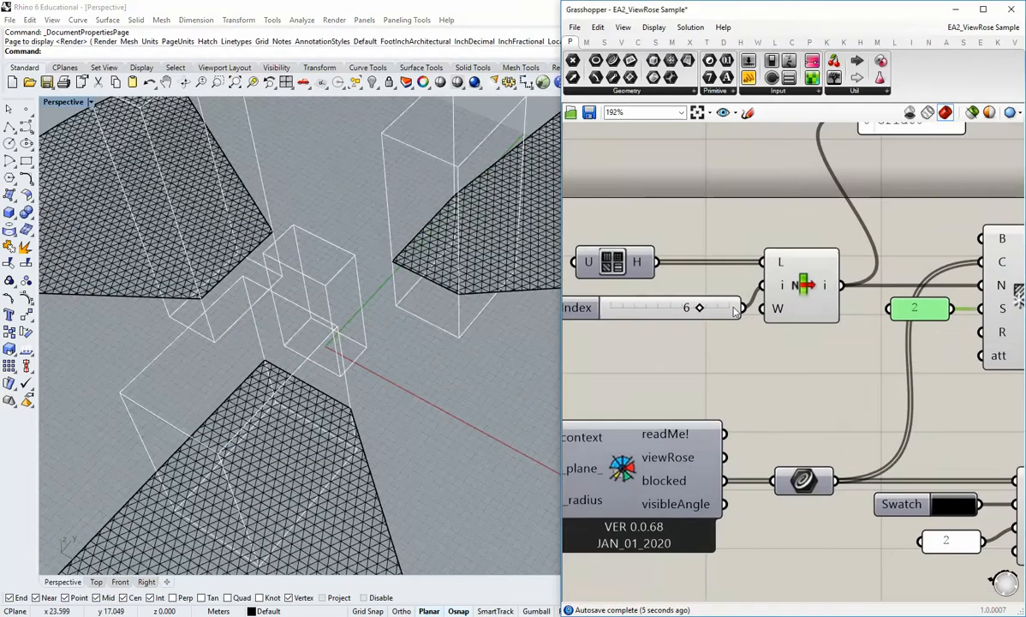
double_click(915, 311)
text(1)
click(931, 405)
- Set the index slider to 8 to select the Squares hatch pattern and check it on the blocked areas
drag(699, 308, 724, 312)
scroll(451, 243, up, 5)
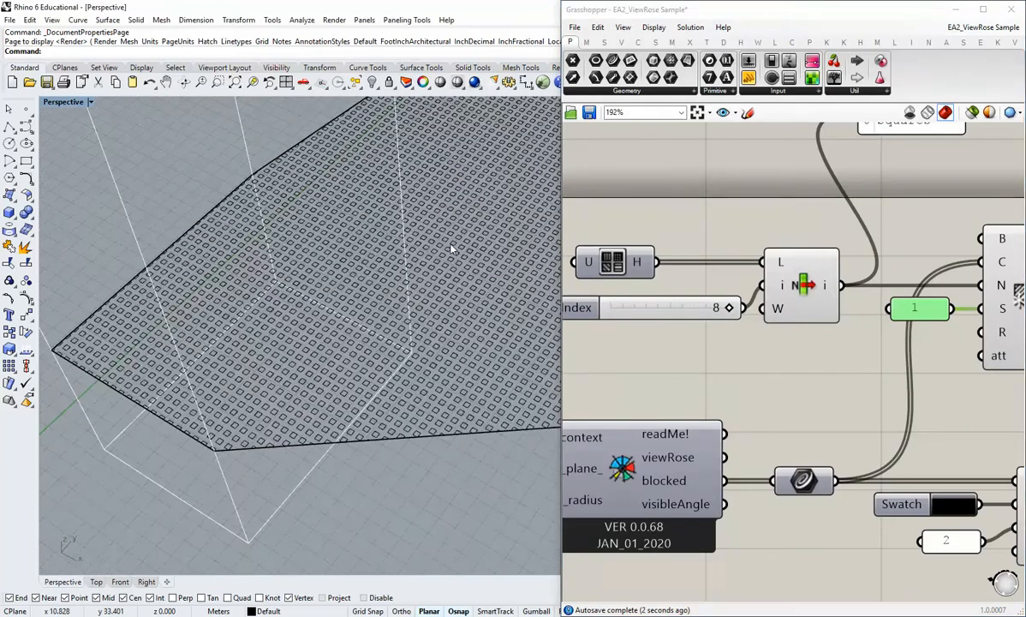
scroll(452, 248, down, 7)
mouse_move(451, 290)
right_down()
mouse_move(392, 319)
mouse_move(541, 377)
right_up()
scroll(362, 293, up, 4)
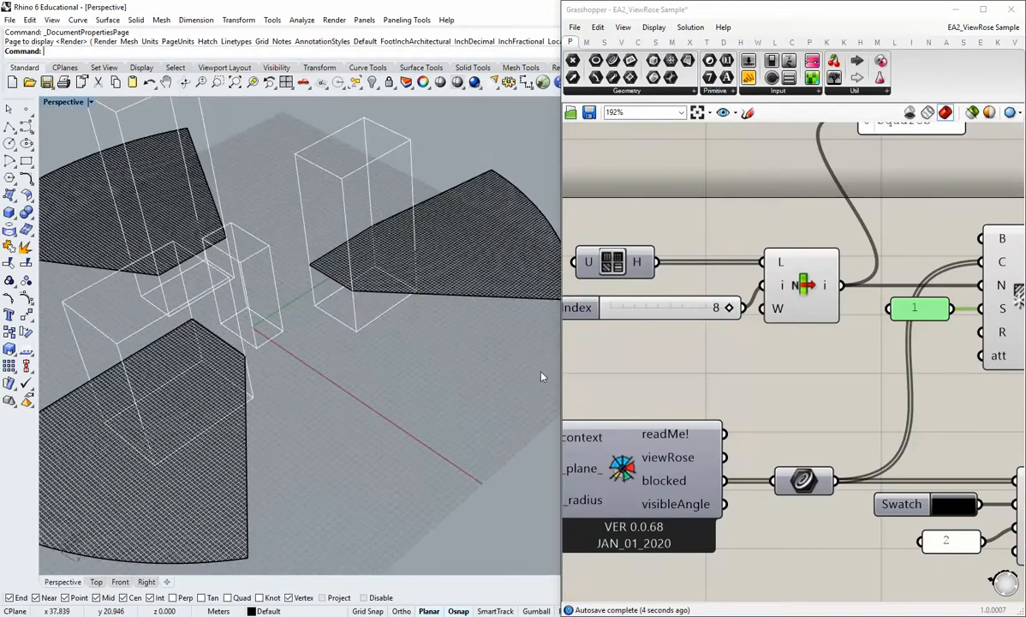
- Shift the panel showing the hatch pattern name slightly closer to the space above CreateHatch
click(727, 397)
scroll(852, 398, down, 4)
right_drag(853, 398, 717, 330)
scroll(836, 272, up, 2)
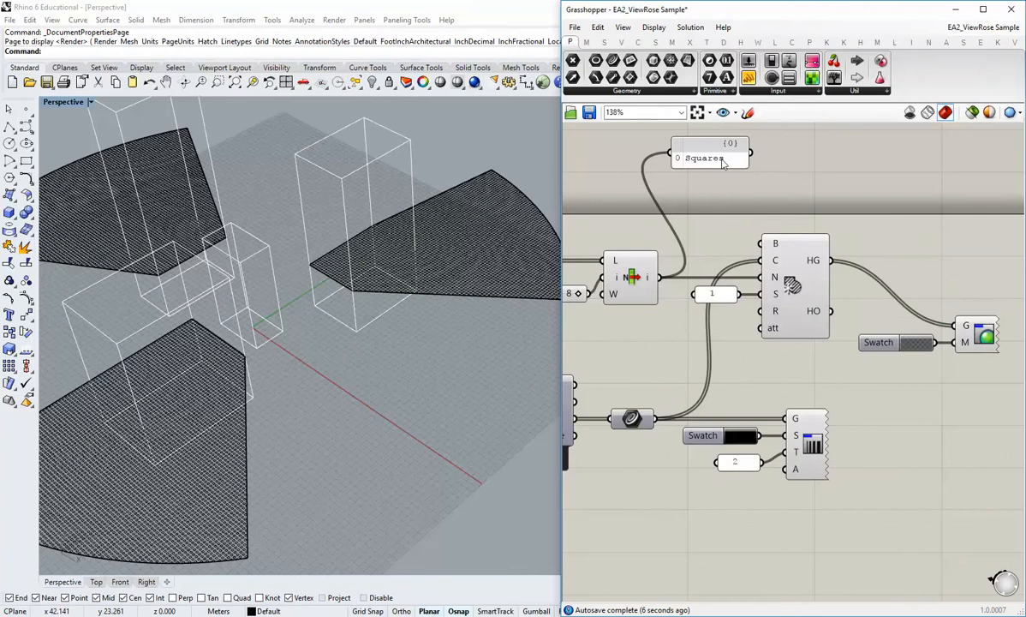
drag(722, 164, 752, 170)
click(702, 201)
right_drag(413, 291, 362, 344)
scroll(928, 336, up, 2)
right_drag(928, 336, 867, 271)
scroll(914, 335, down, 3)
drag(937, 415, 754, 236)
click(798, 241)
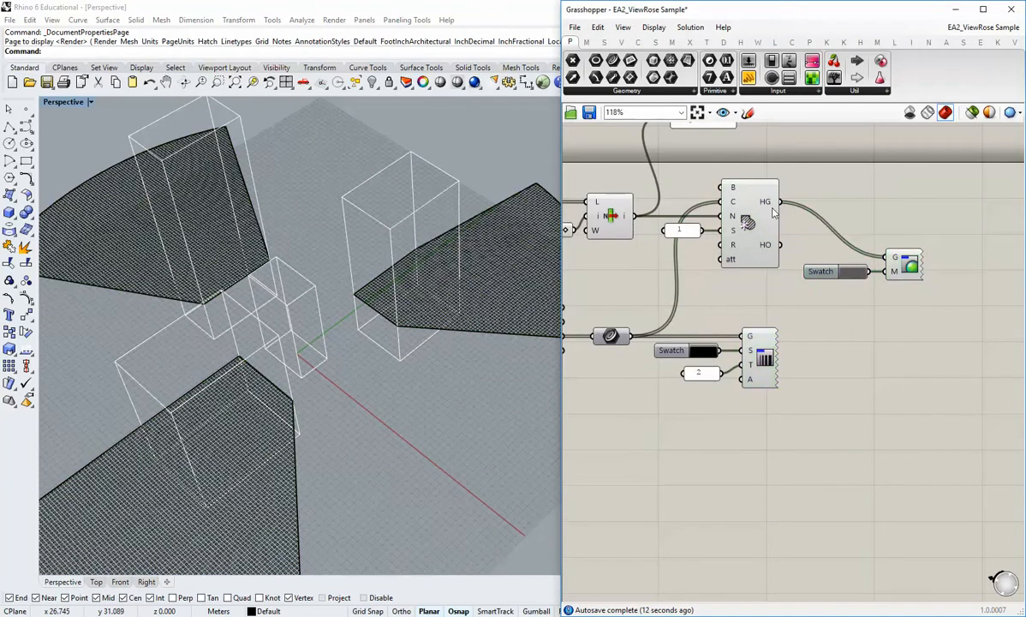
- Move the panel containing 2 up to sit directly beneath the swatch feeding Custom Preview Lineweights
mouse_move(771, 206)
right_drag(690, 292, 750, 295)
scroll(711, 318, down, 1)
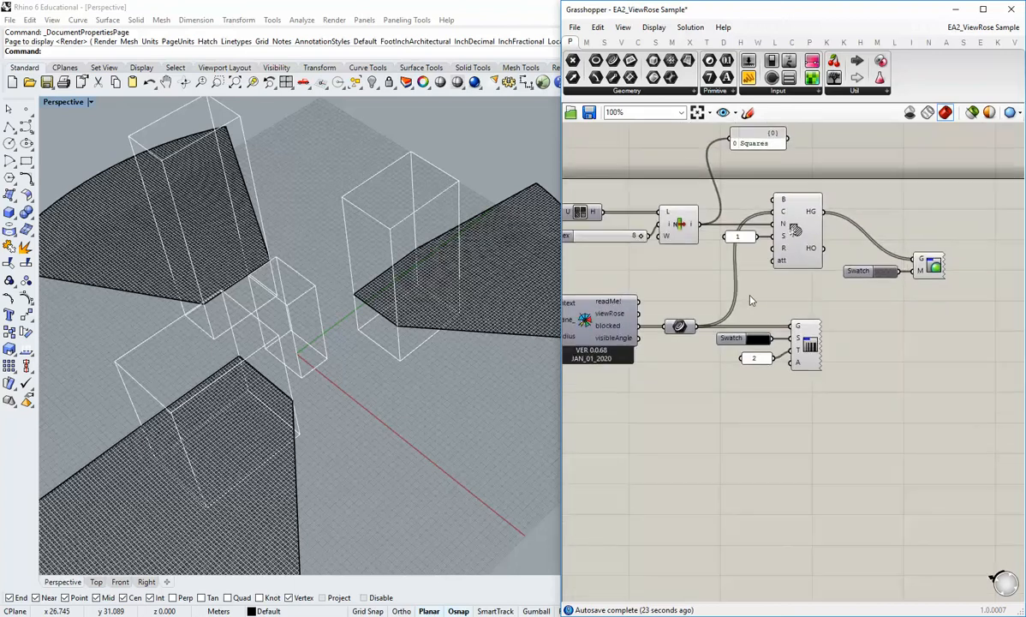
click(751, 359)
scroll(751, 359, up, 1)
drag(768, 378, 745, 323)
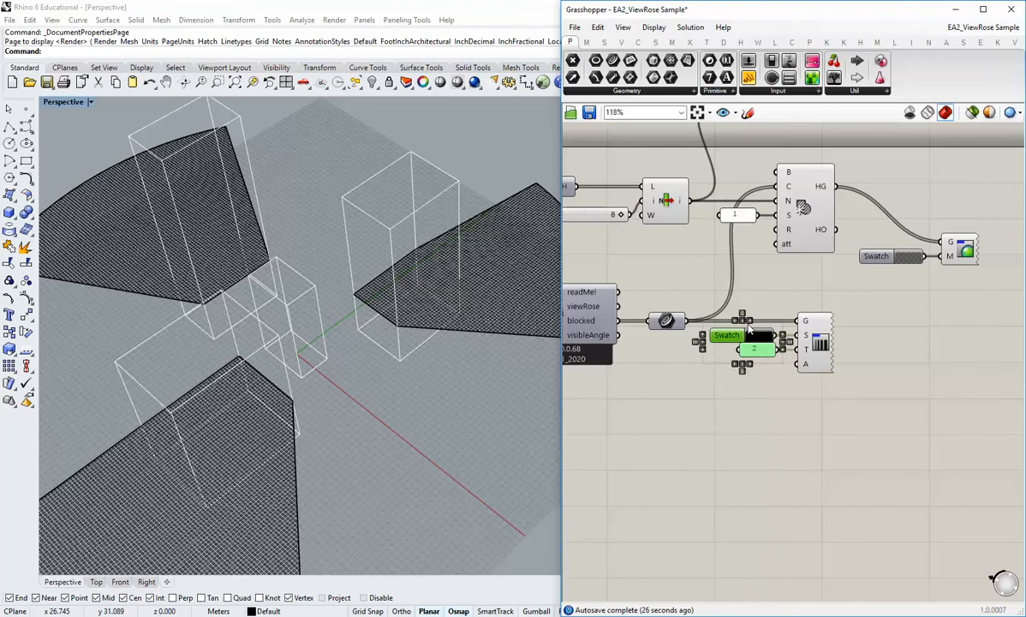
click(751, 318)
click(827, 284)
right_drag(829, 281, 794, 300)
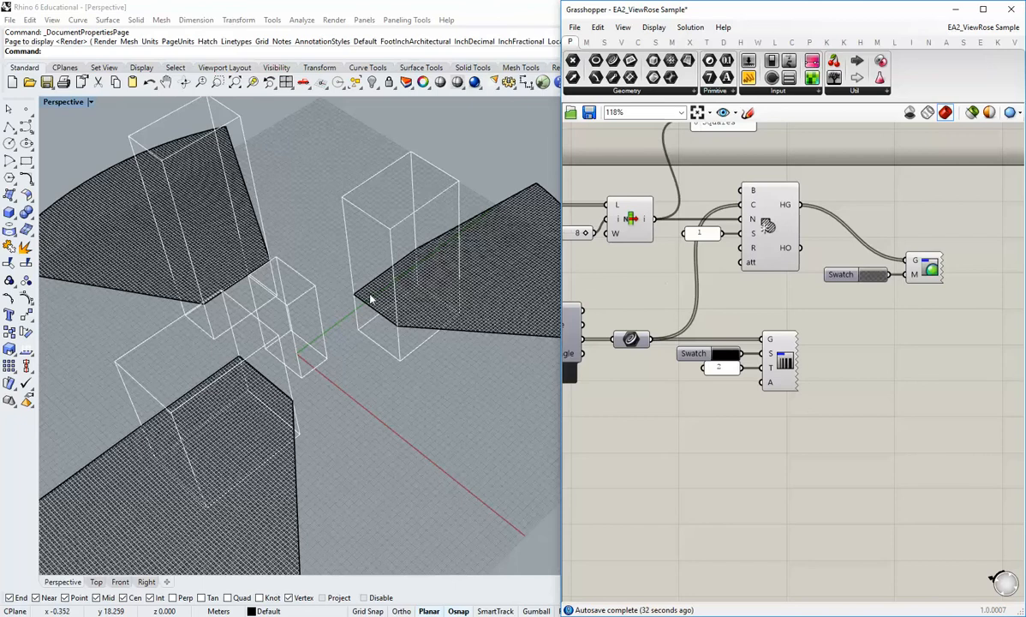
right_drag(367, 298, 399, 319)
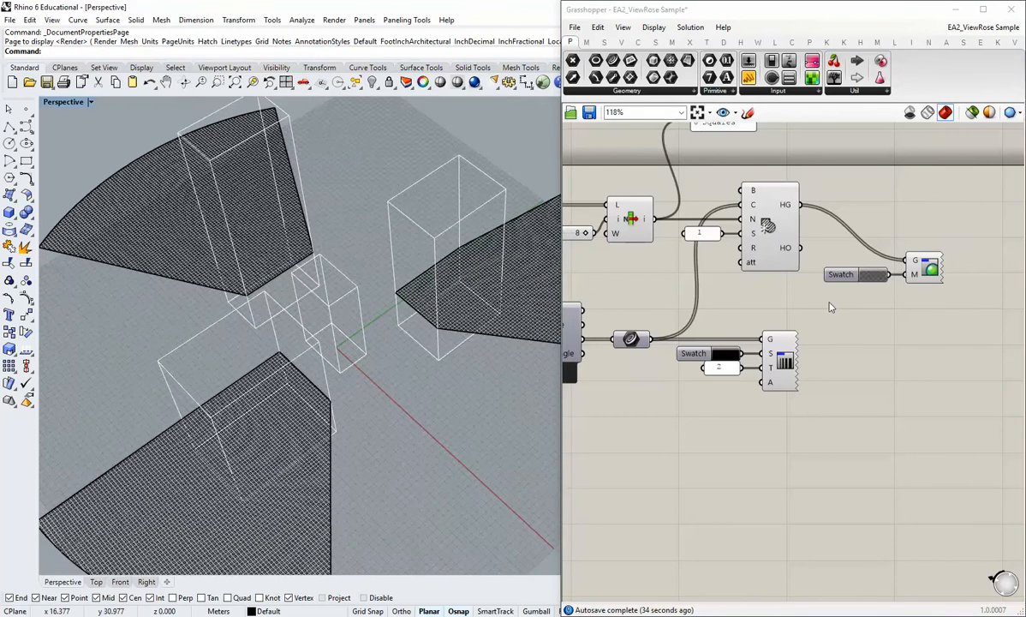
- Turn off the preview of CreateHatch, the custom hatch preview and the Custom Preview Lineweights component together
scroll(745, 349, down, 3)
drag(912, 465, 694, 300)
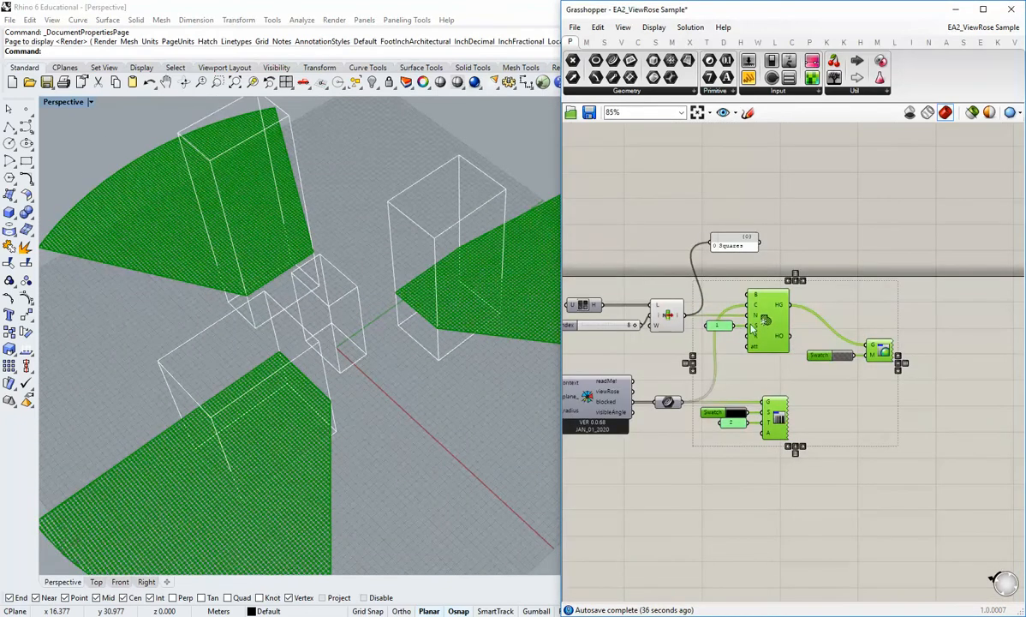
middle_click(769, 327)
click(802, 289)
right_drag(814, 415, 844, 354)
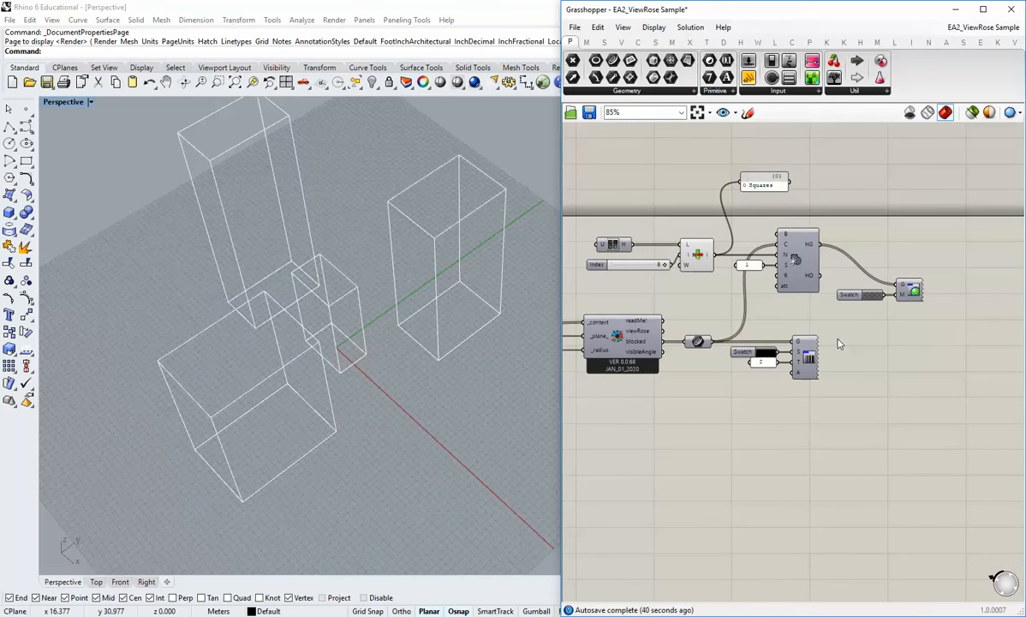
scroll(660, 319, up, 2)
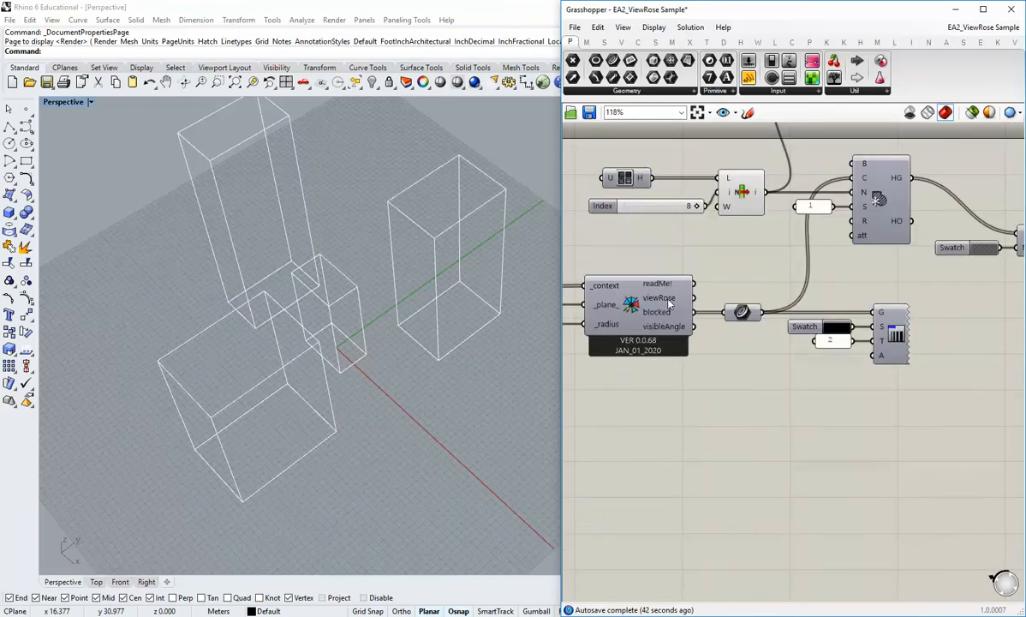
- Preview the view rose component temporarily to examine the unblocked view areas around the buildings, and switch its preview off again
right_drag(372, 330, 391, 384)
scroll(383, 394, down, 4)
scroll(394, 366, up, 4)
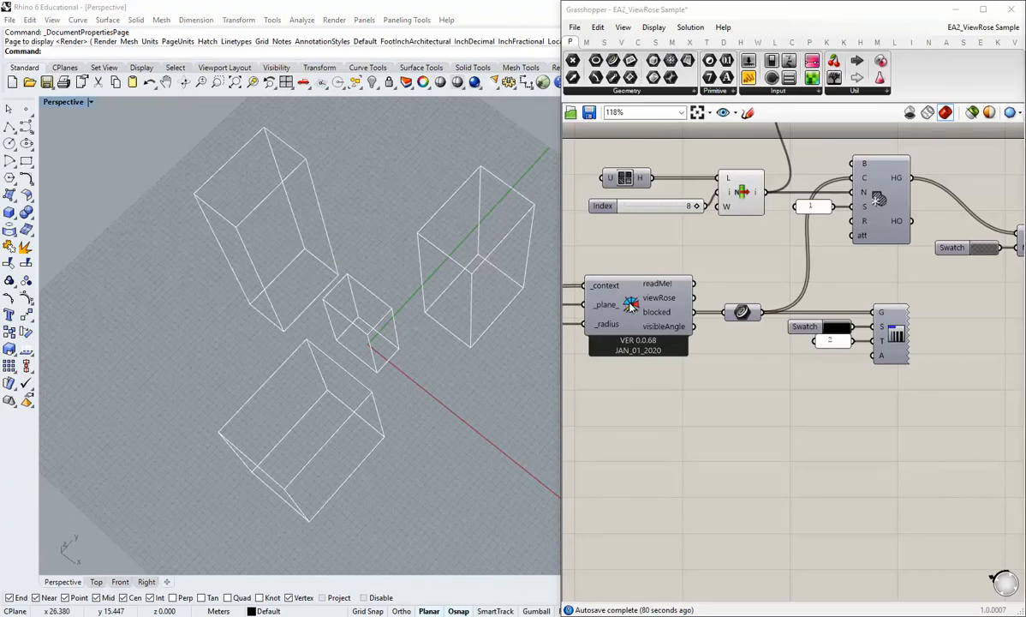
right_click(631, 303)
click(663, 377)
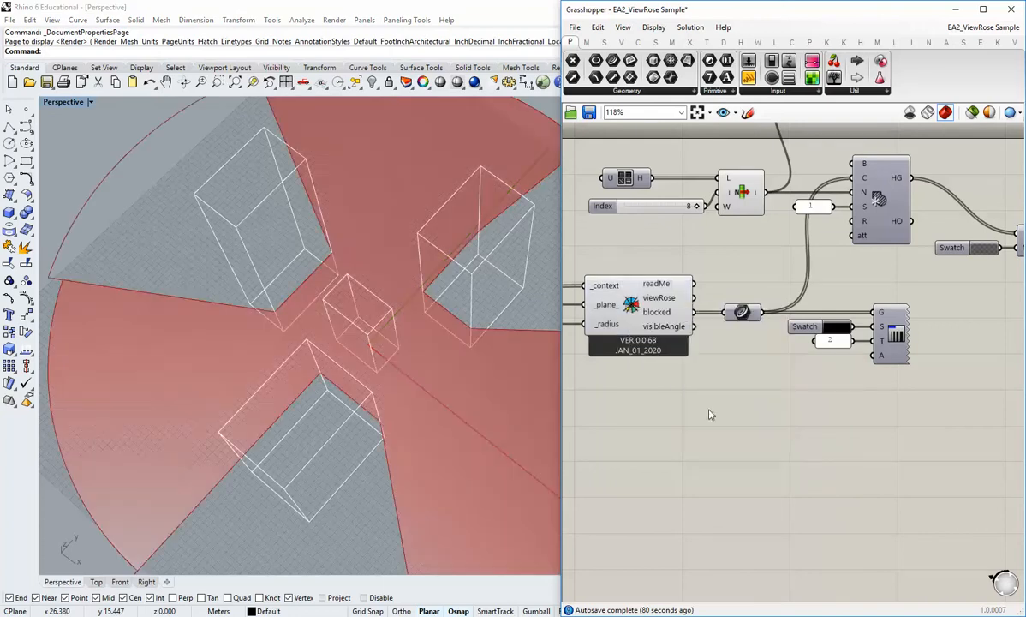
right_drag(421, 305, 383, 378)
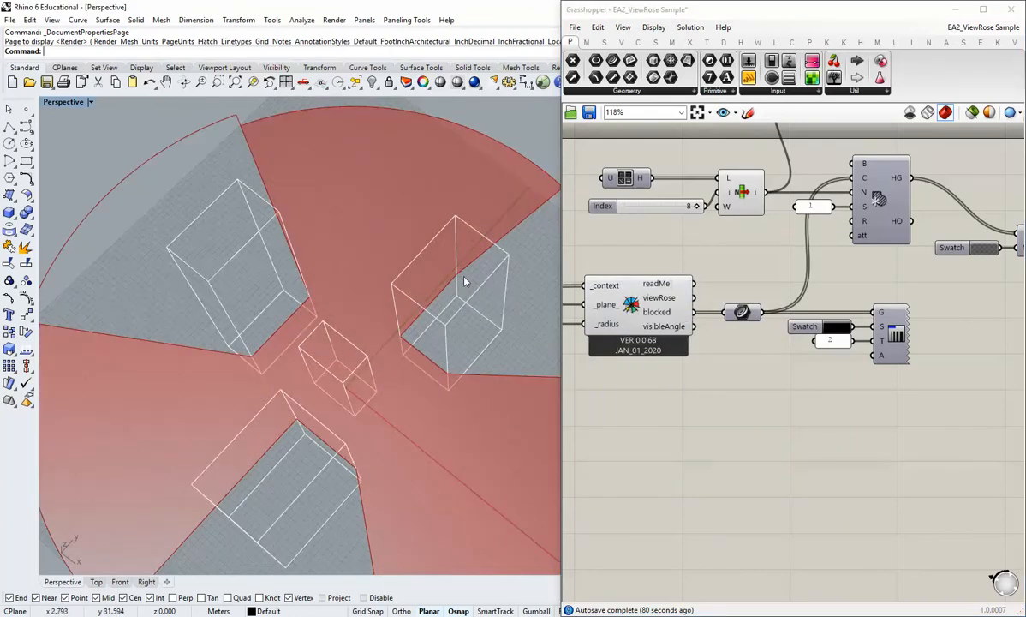
right_drag(464, 281, 340, 474)
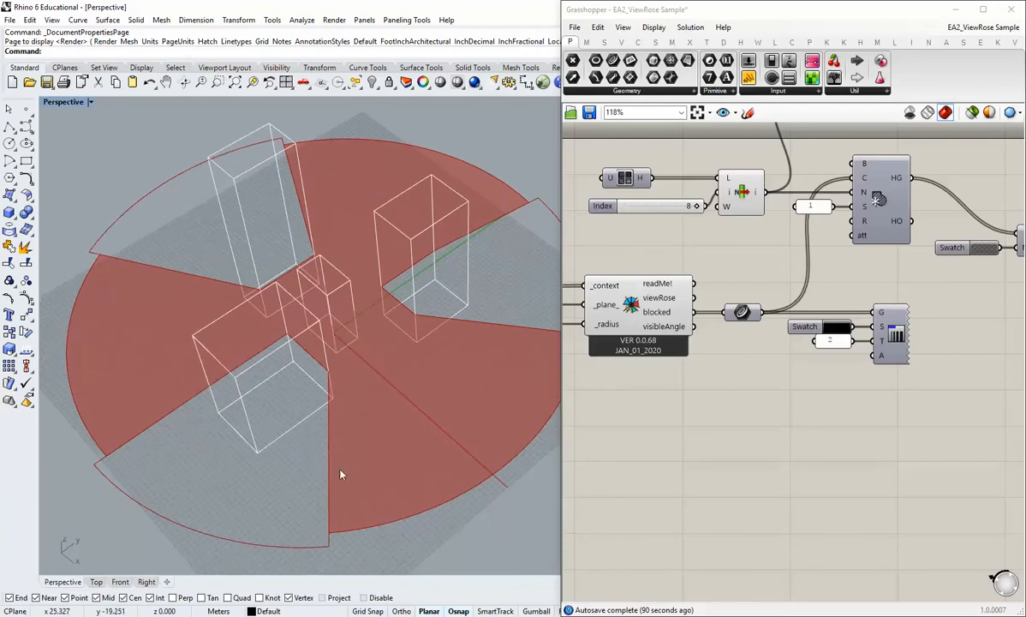
right_drag(401, 357, 329, 334)
scroll(322, 380, up, 2)
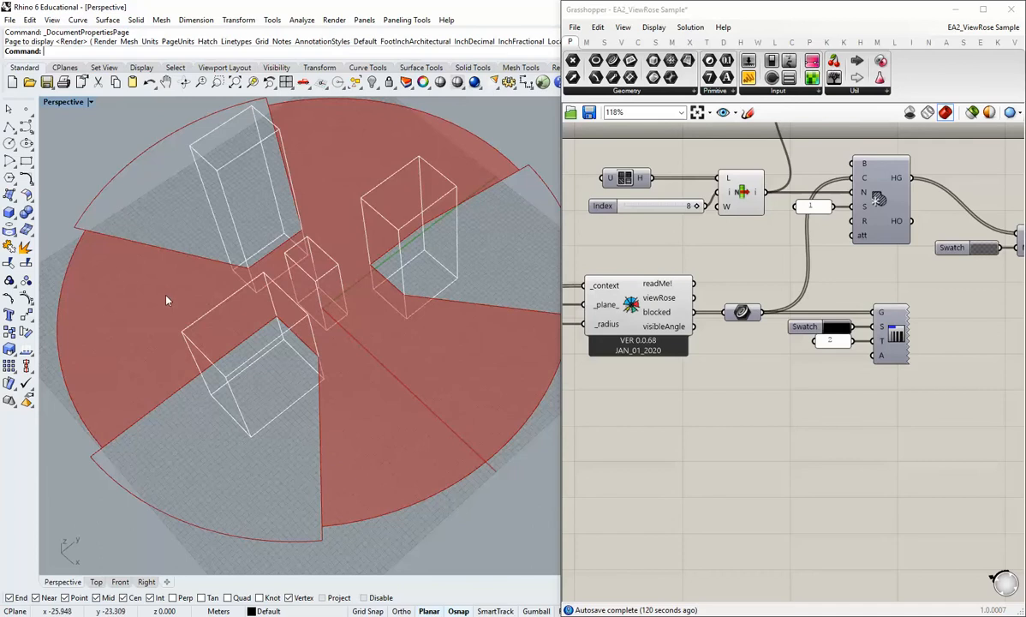
right_drag(347, 271, 360, 345)
scroll(360, 345, up, 5)
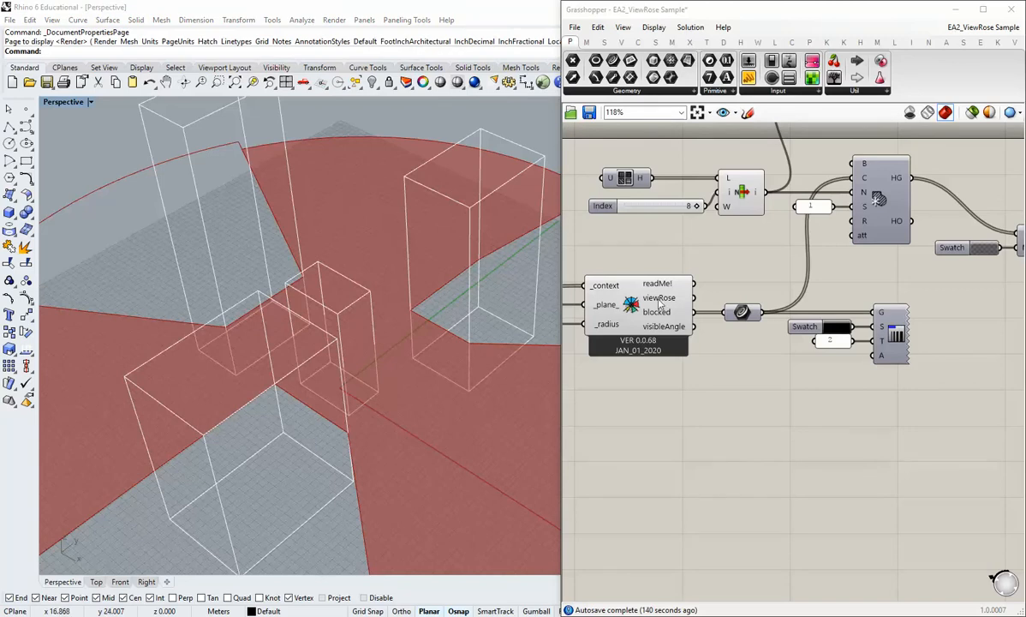
right_click(593, 291)
click(650, 393)
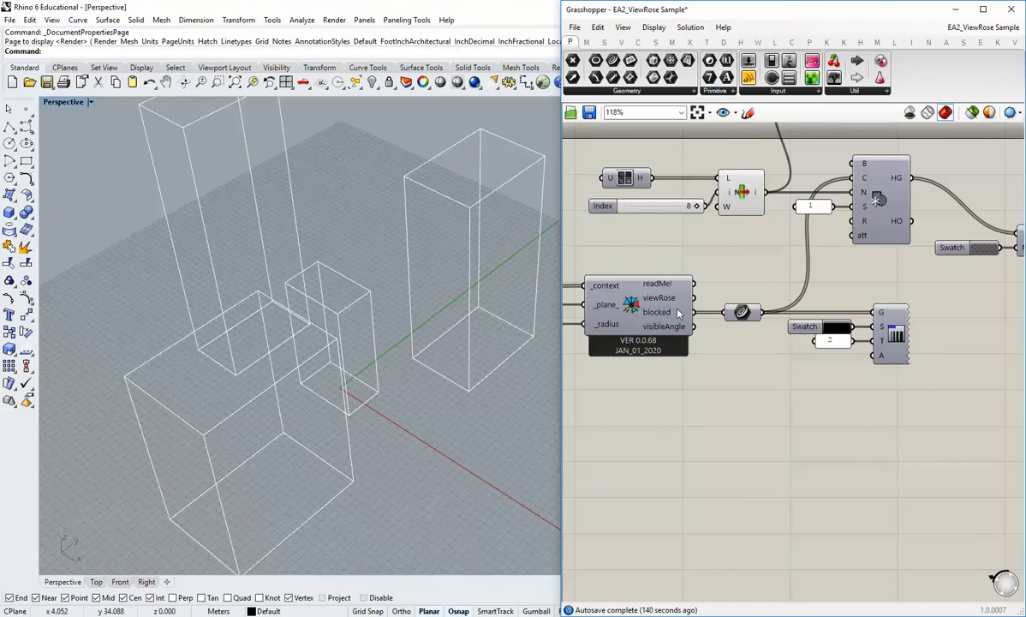
- Add a Populate Geometry component below the view rose component and connect the viewRose output to its G input
right_drag(794, 395, 808, 387)
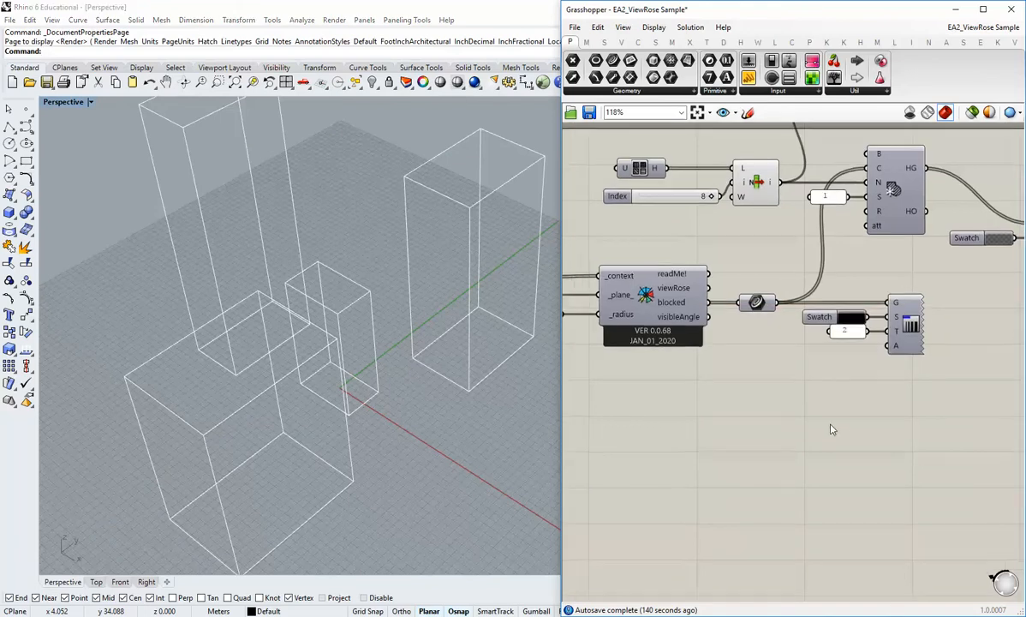
click(622, 42)
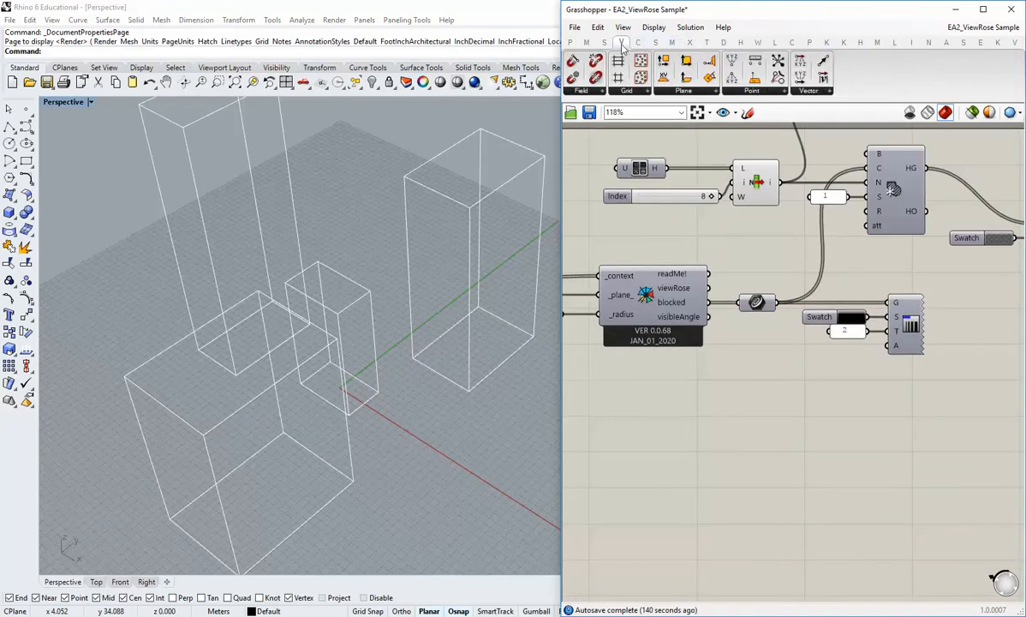
click(638, 92)
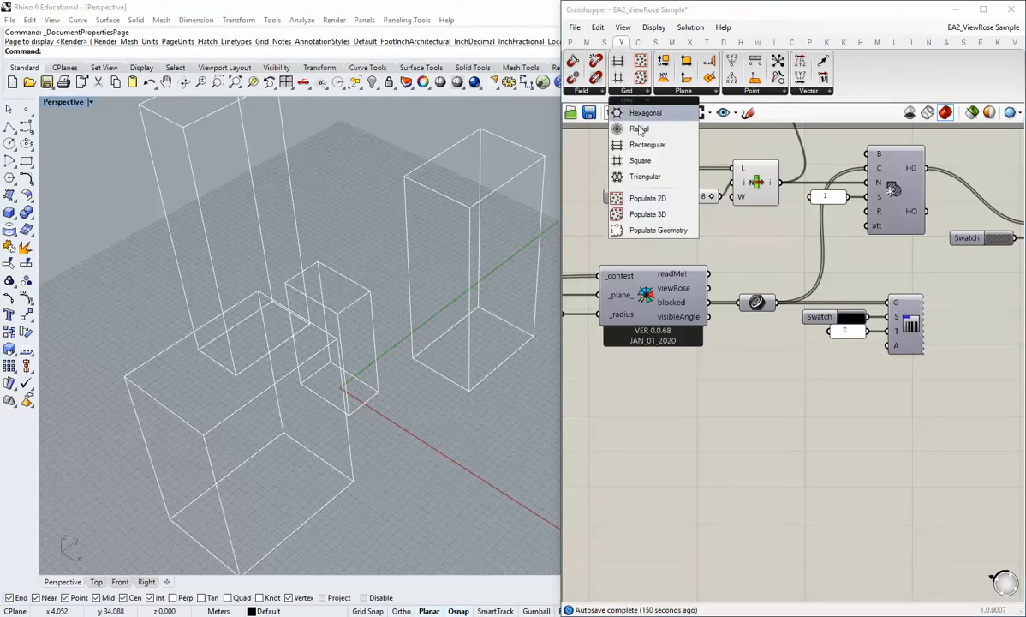
click(651, 231)
click(753, 401)
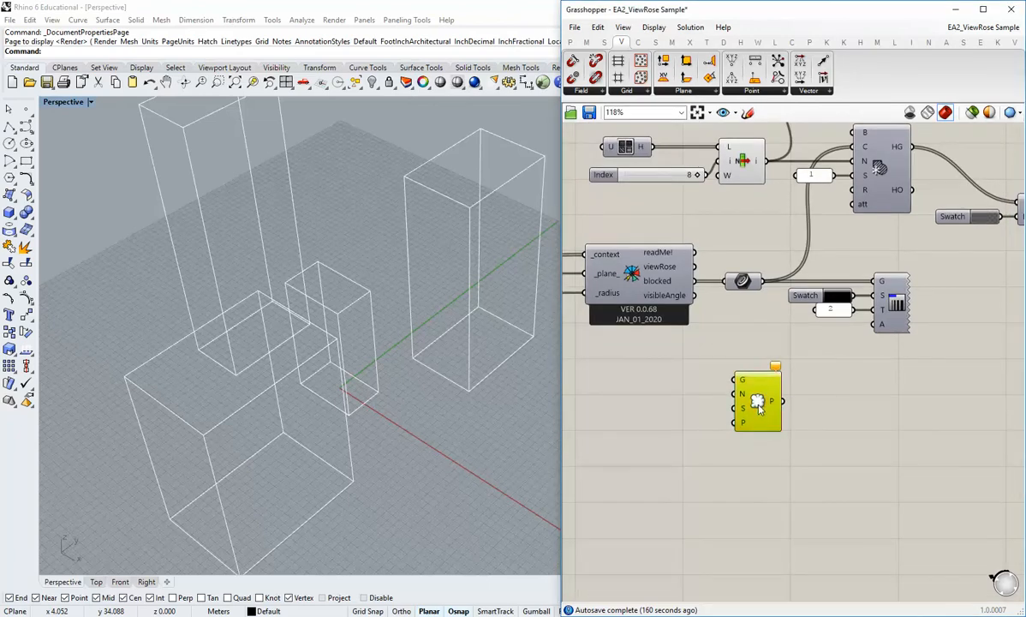
drag(695, 266, 734, 379)
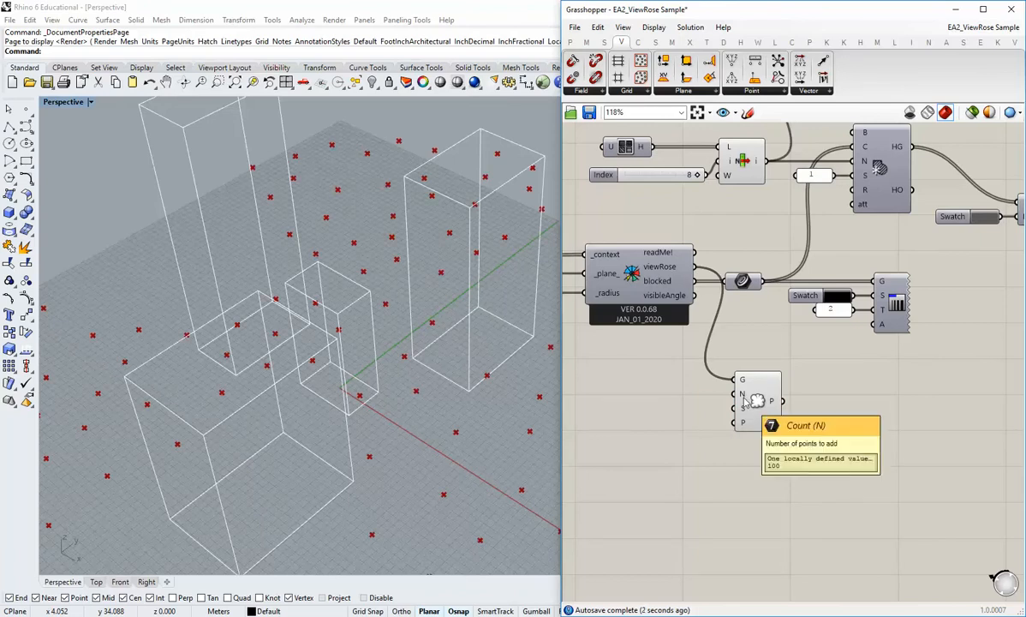
- Add a panel beside Populate Geometry and enter 5000 in it
right_drag(702, 363, 733, 365)
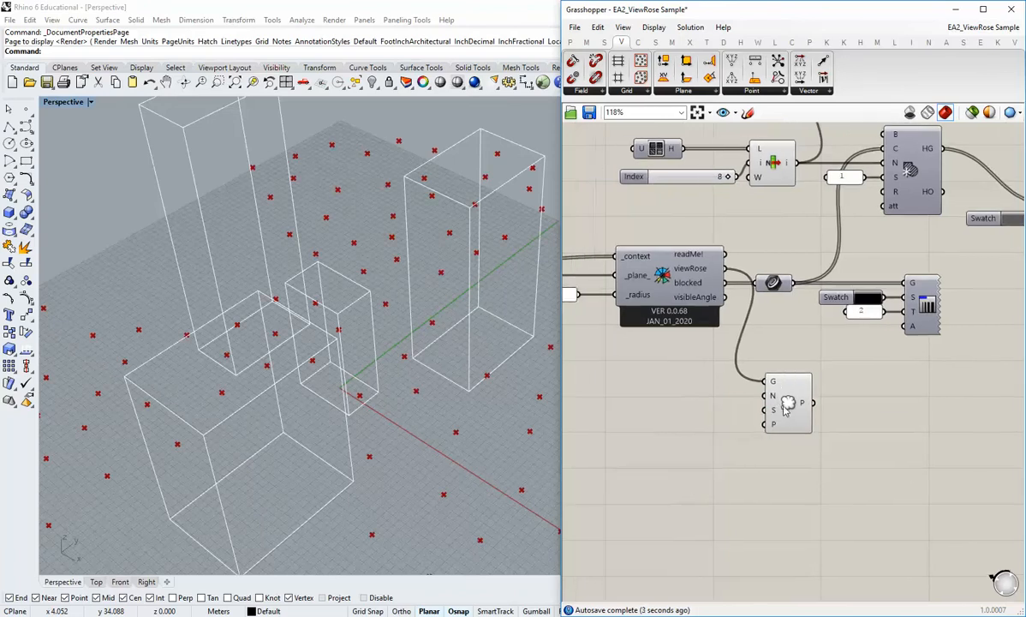
click(569, 42)
click(749, 78)
click(689, 430)
right_drag(741, 483, 822, 478)
drag(799, 438, 772, 437)
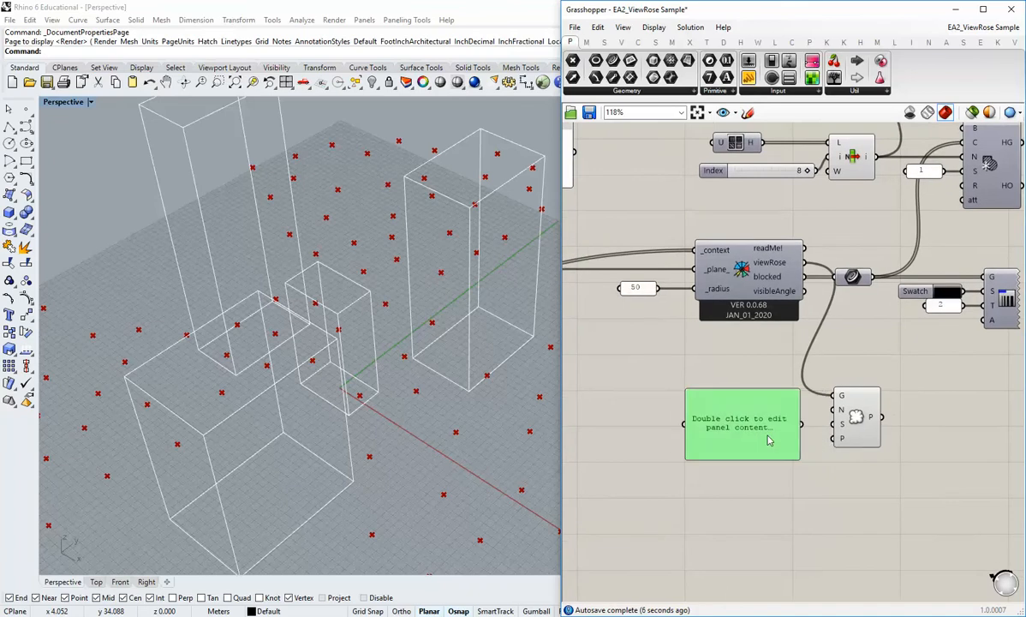
double_click(737, 430)
text(5000)
click(787, 498)
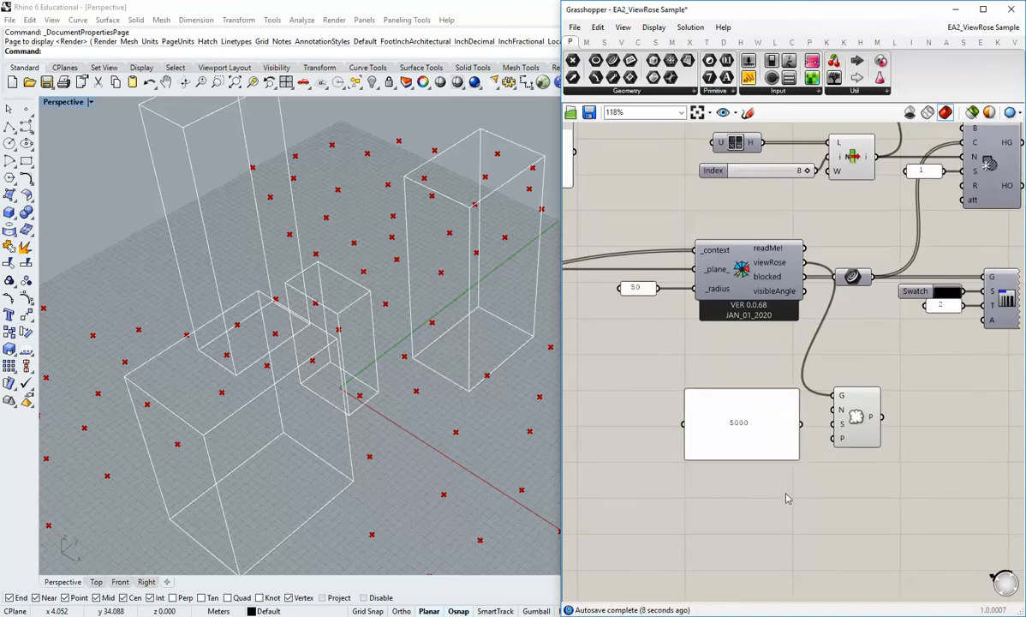
- Connect the 5000 panel to Populate Geometry's N input, shrink it to a single line and place it beside that input
drag(802, 423, 834, 409)
drag(796, 460, 647, 356)
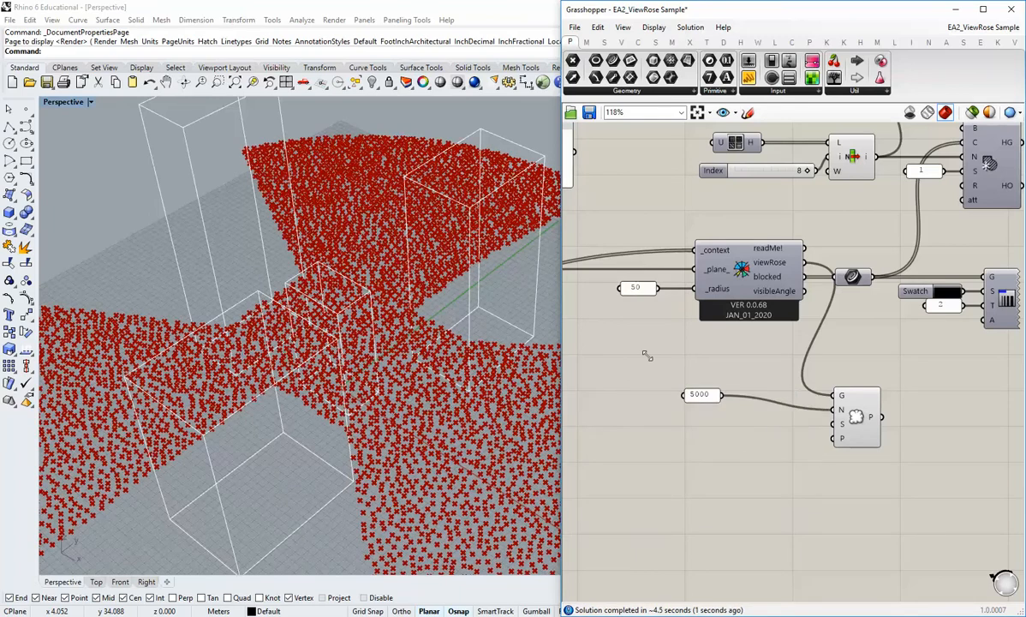
drag(708, 402, 784, 415)
right_drag(411, 377, 328, 399)
scroll(391, 421, down, 5)
scroll(357, 435, up, 7)
scroll(311, 375, down, 5)
scroll(312, 366, up, 5)
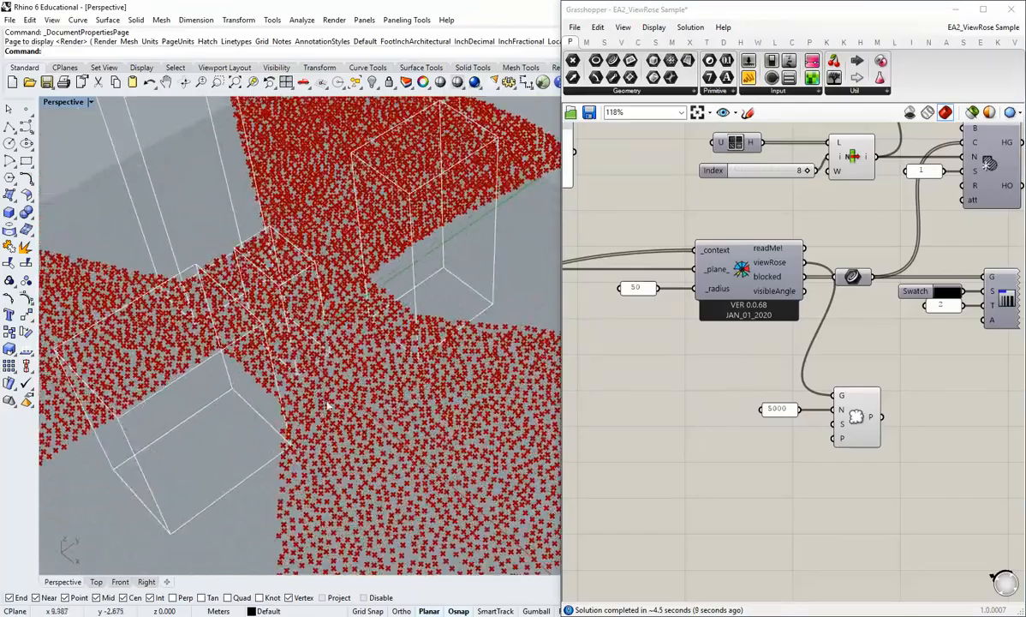
- Set the point count panel feeding Populate Geometry to 1000
right_drag(781, 434, 723, 431)
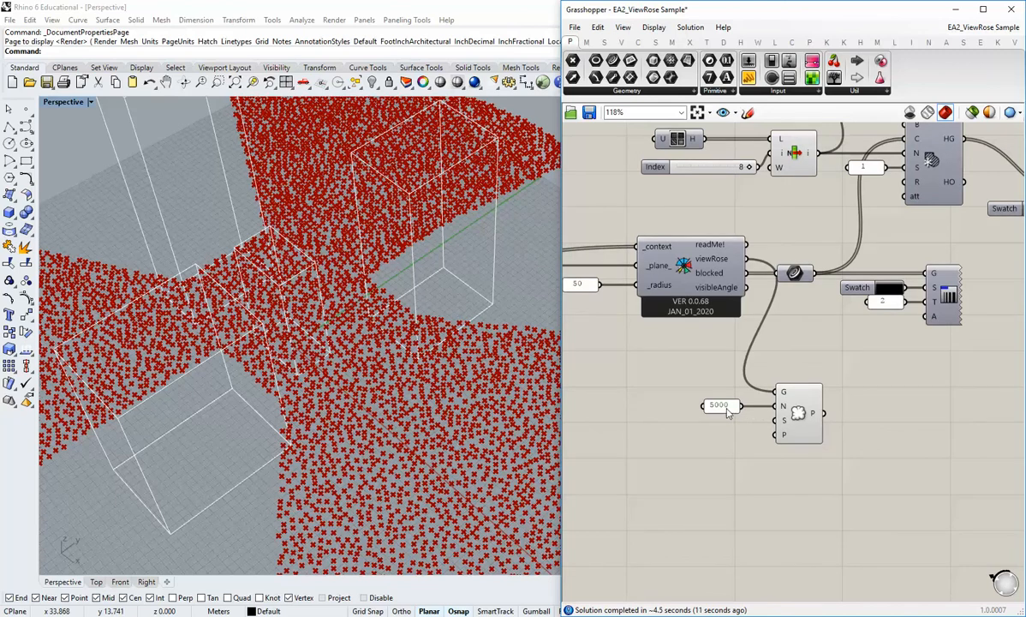
double_click(720, 406)
text(1)
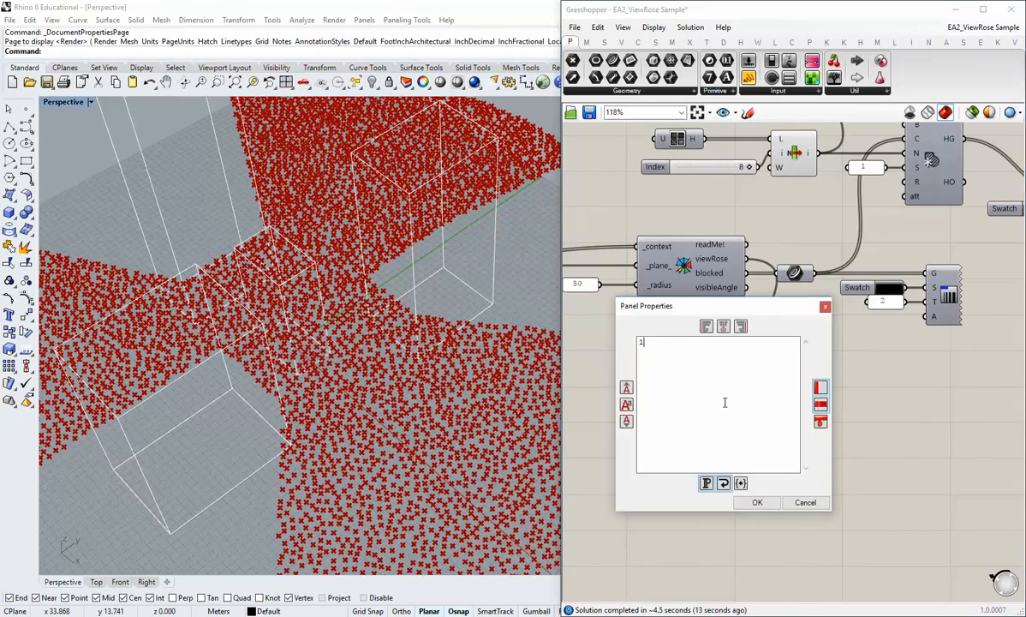
text(000)
click(757, 502)
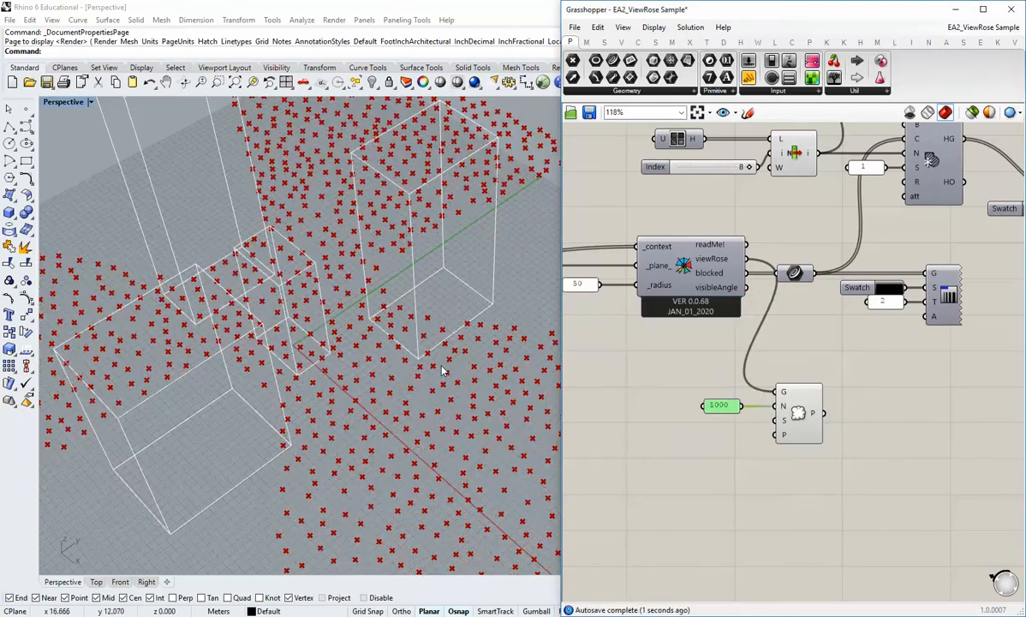
scroll(413, 392, down, 2)
click(780, 444)
- Move Populate Geometry closer to its count panel and shift the pair slightly lower beneath the view rose component
right_drag(780, 444, 761, 397)
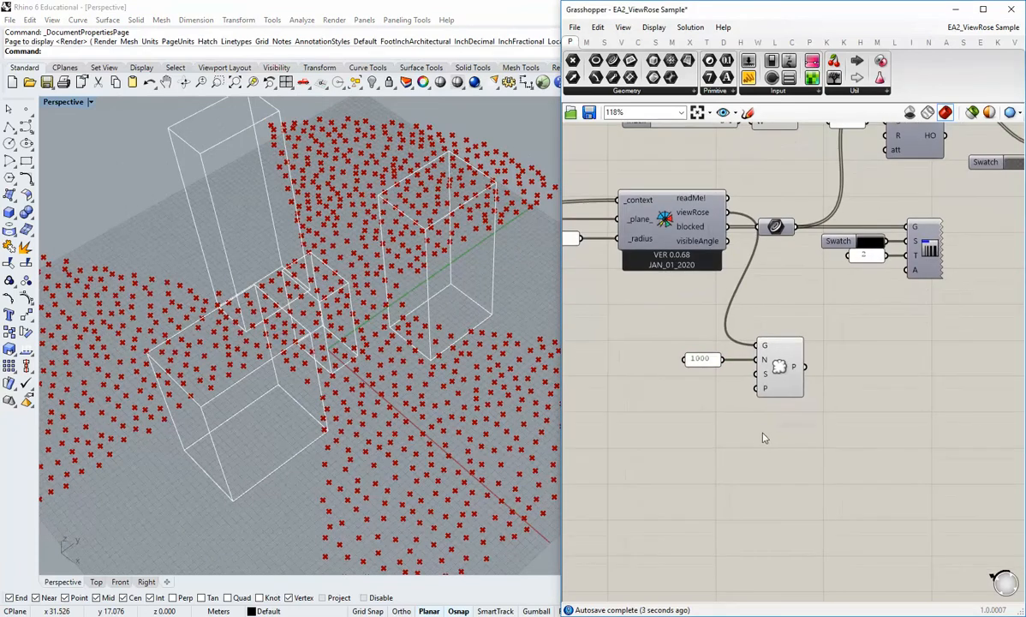
drag(770, 385, 755, 386)
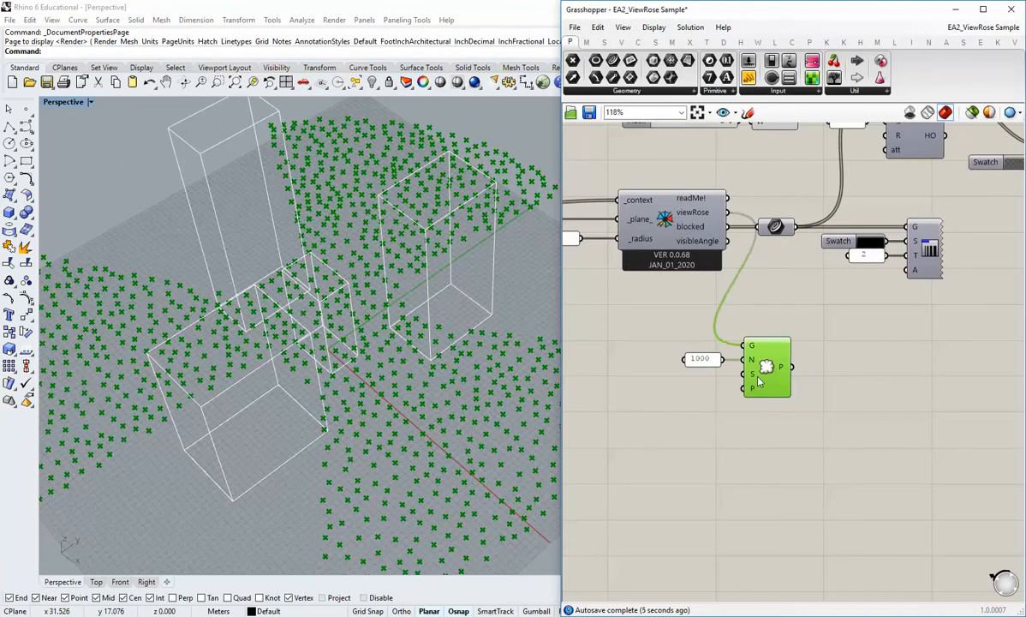
click(773, 419)
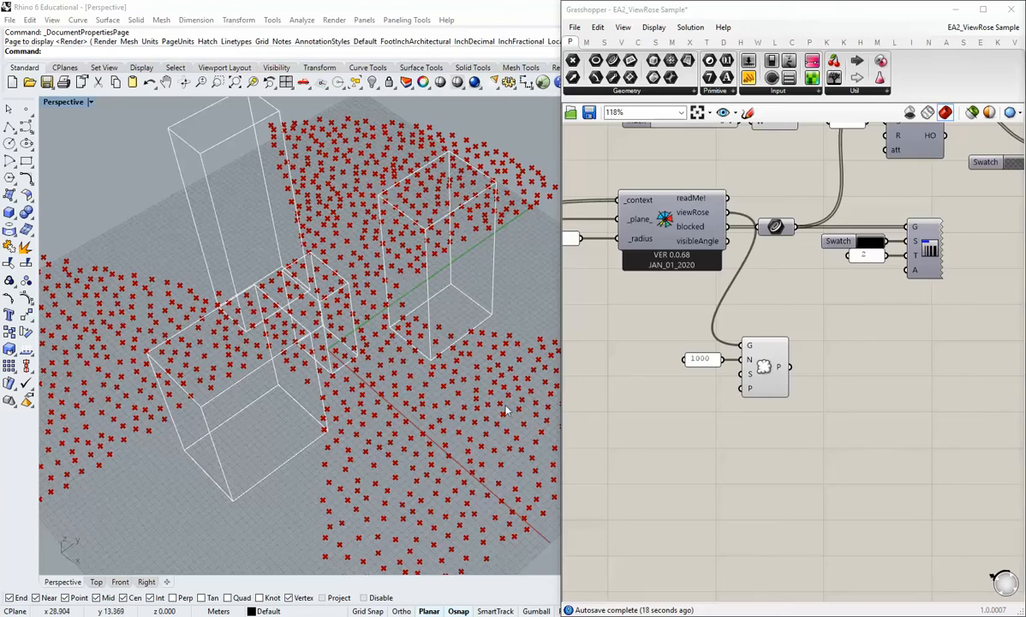
scroll(397, 384, down, 3)
scroll(376, 396, down, 1)
right_drag(376, 397, 362, 416)
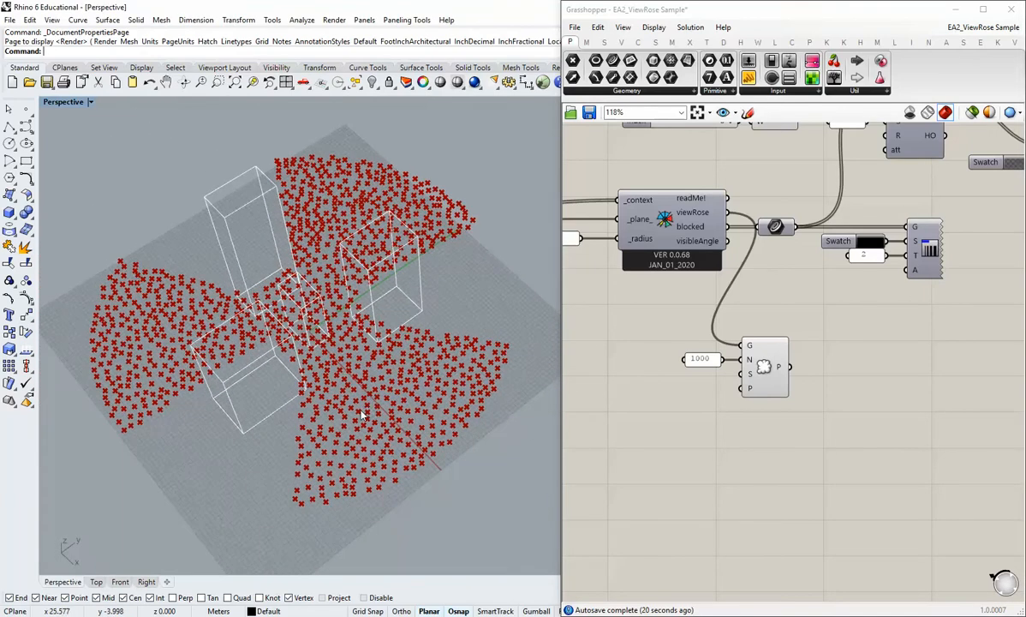
right_drag(708, 434, 759, 427)
drag(845, 409, 742, 342)
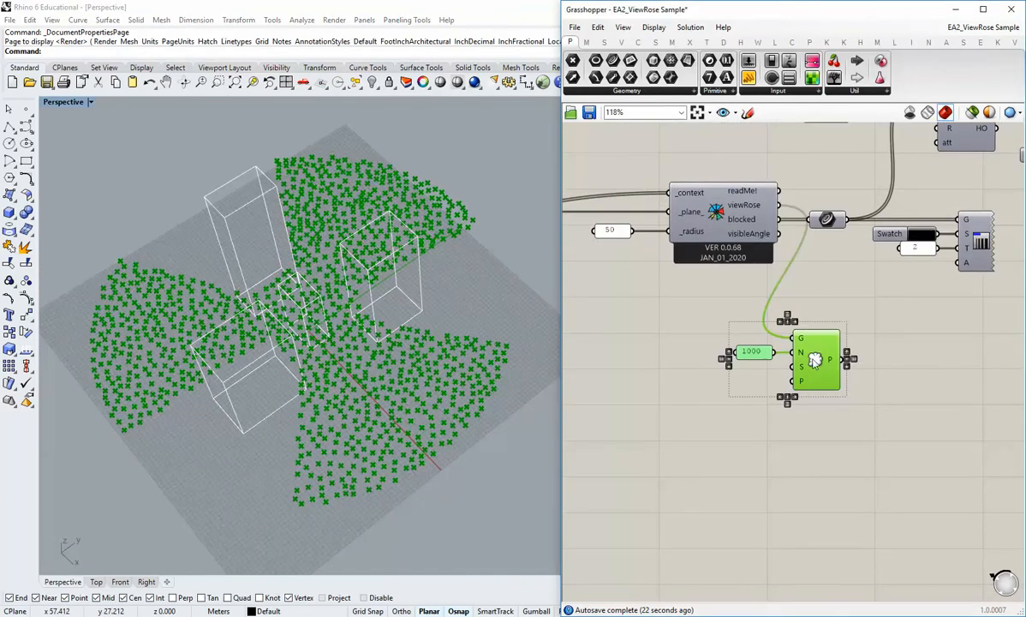
drag(813, 358, 823, 365)
click(813, 426)
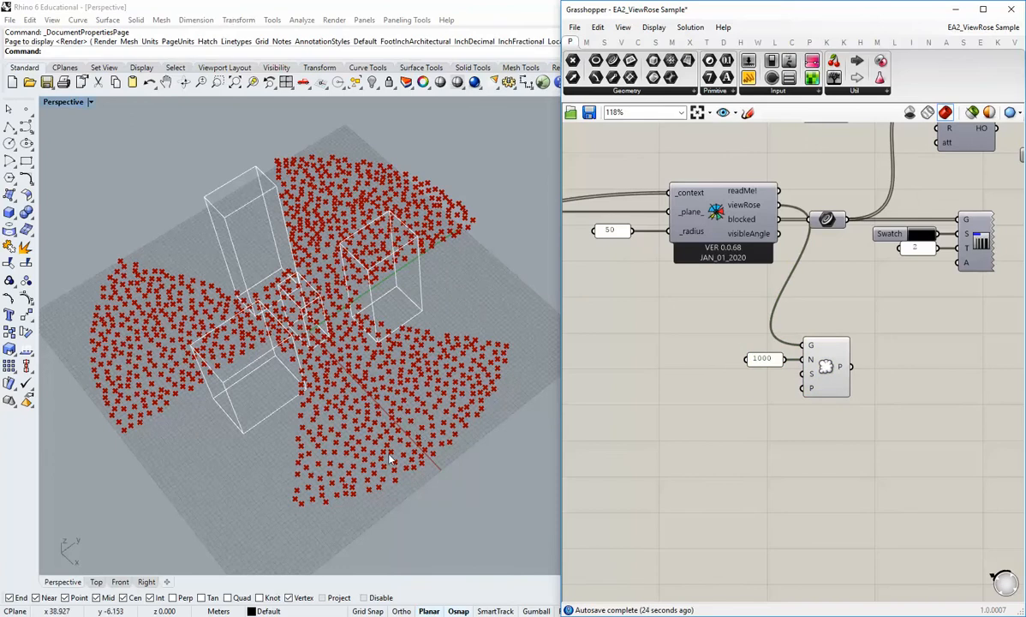
- Examine the points spread over the visible view areas and the Volume and XY Plane components feeding the view rose
shift+right_drag(388, 459, 419, 450)
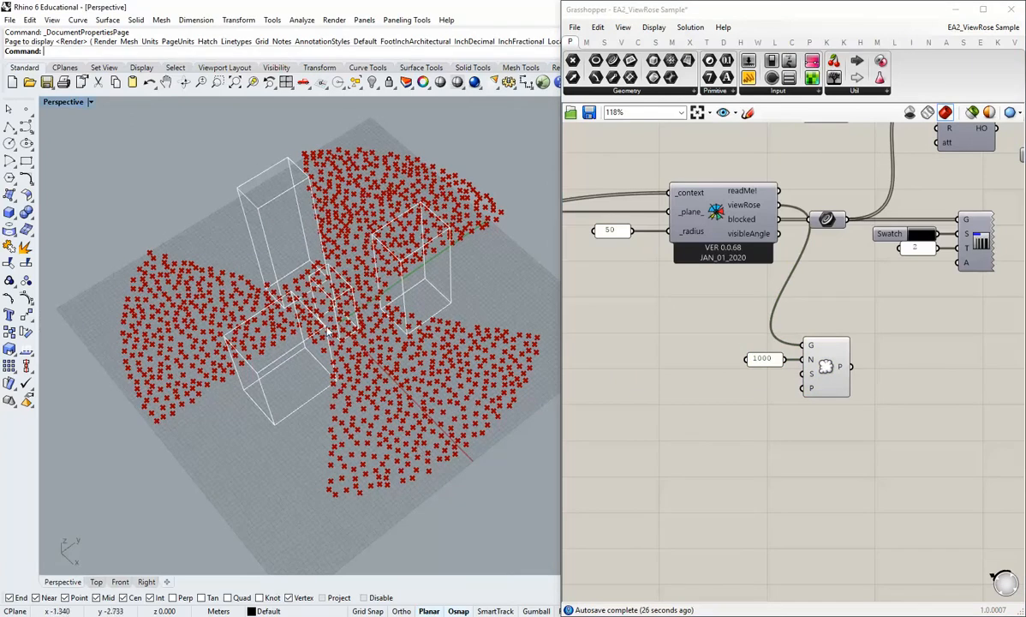
mouse_move(331, 322)
right_down()
mouse_move(327, 301)
mouse_move(323, 316)
right_up()
scroll(323, 316, up, 2)
scroll(776, 364, down, 2)
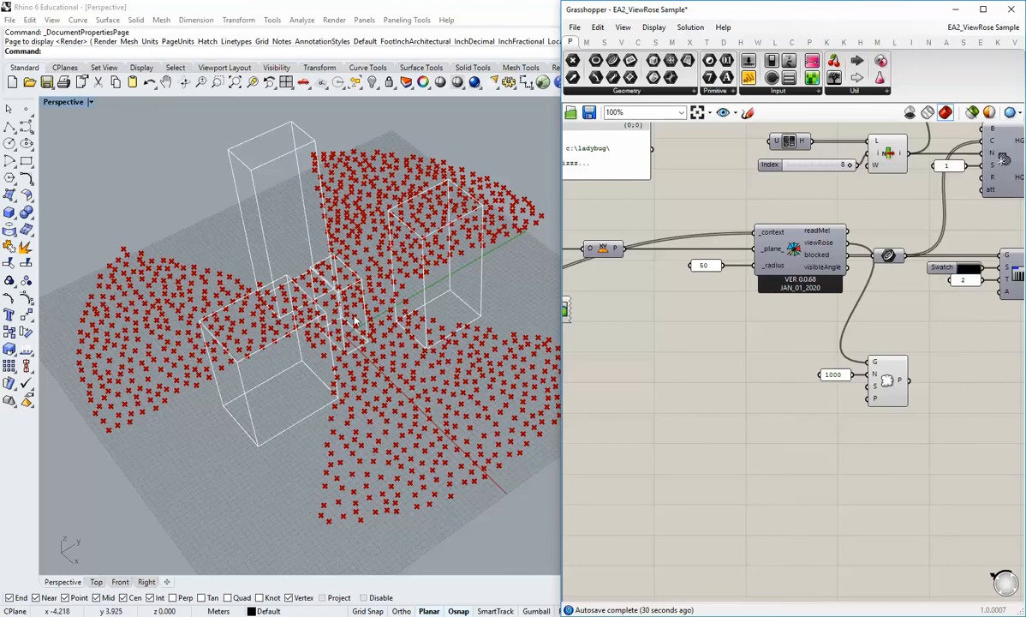
right_drag(637, 319, 786, 364)
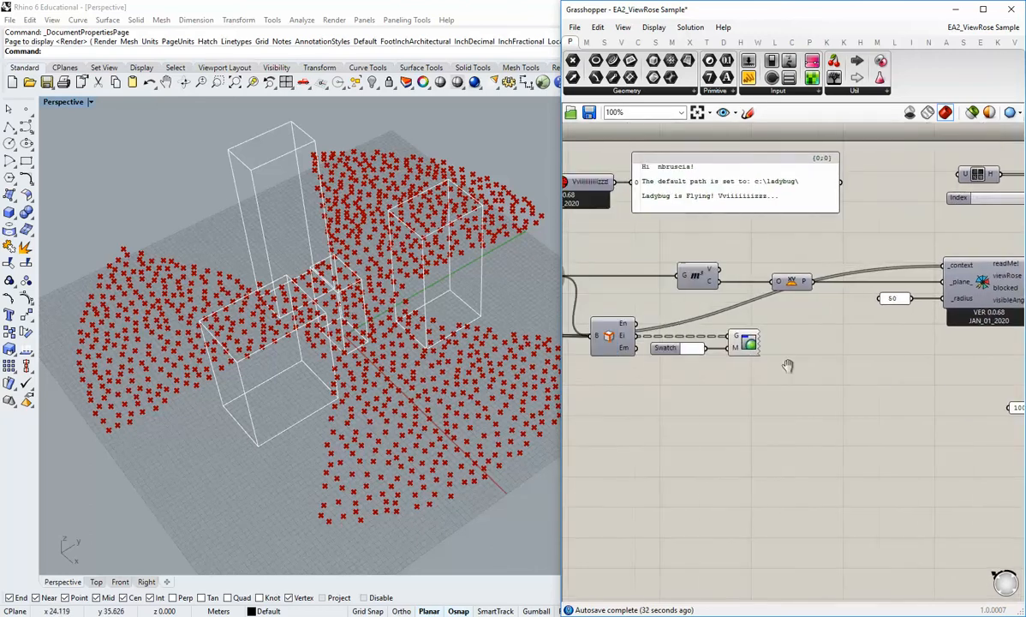
click(697, 280)
click(821, 406)
scroll(822, 405, down, 1)
right_drag(821, 405, 769, 375)
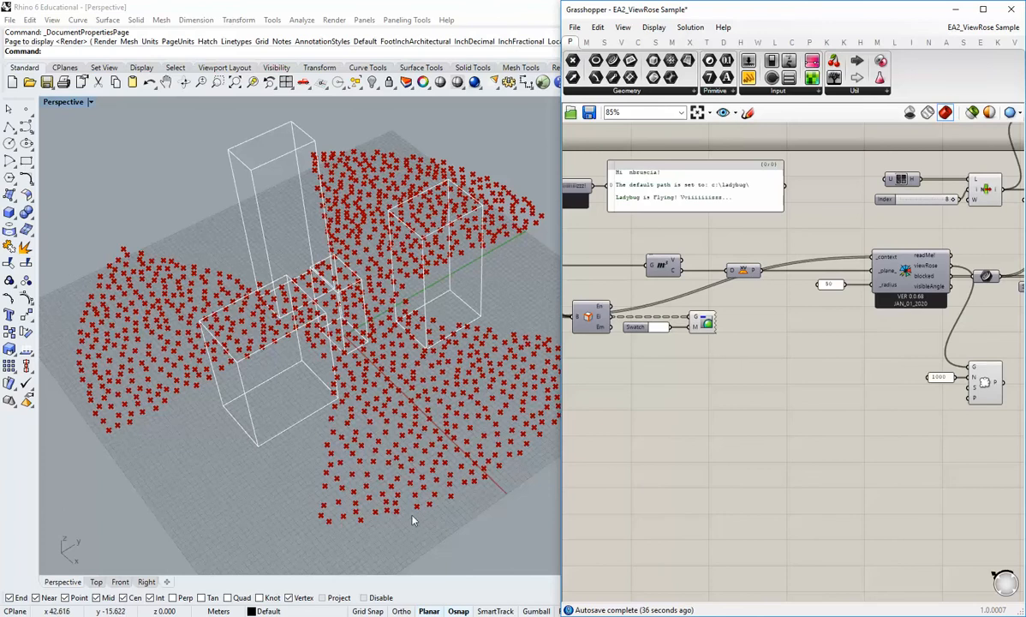
scroll(368, 437, up, 2)
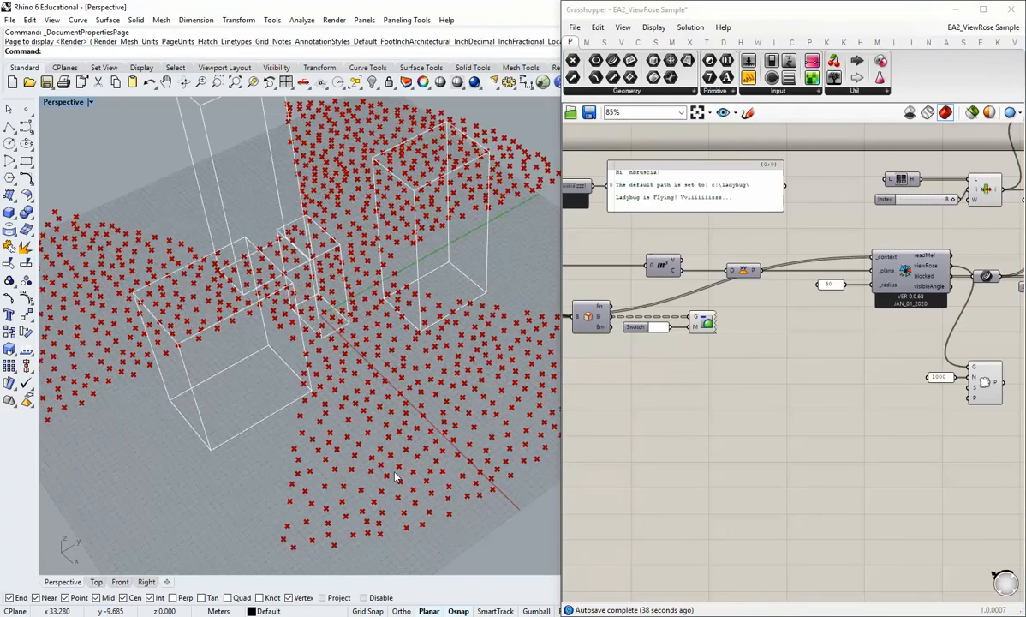
shift+right_drag(385, 488, 286, 485)
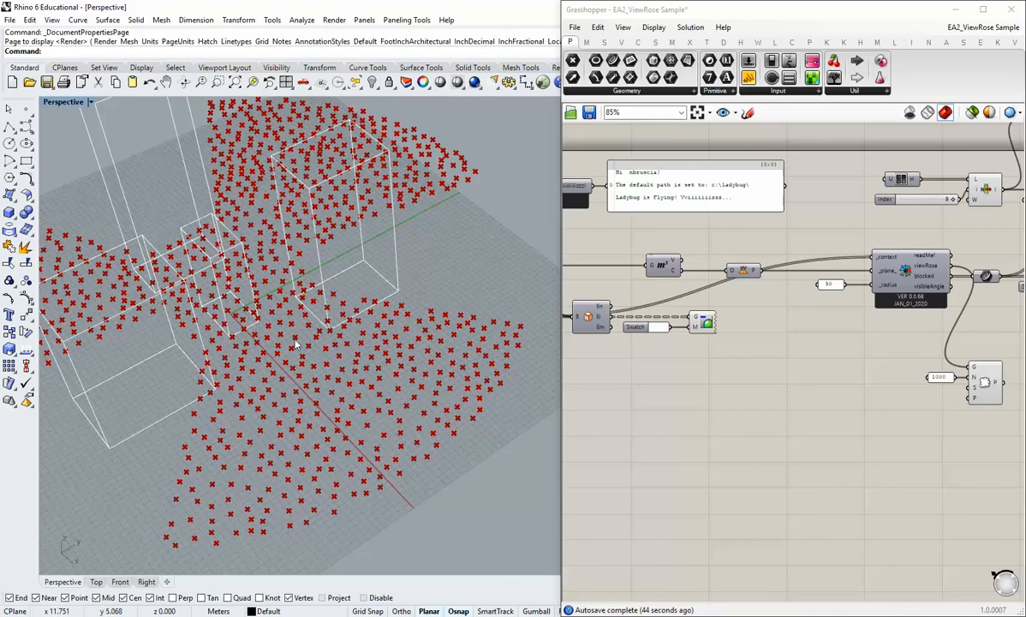
- Add a Distance component and connect the Volume component's centroid output to its A input
shift+right_drag(303, 334, 333, 346)
click(837, 409)
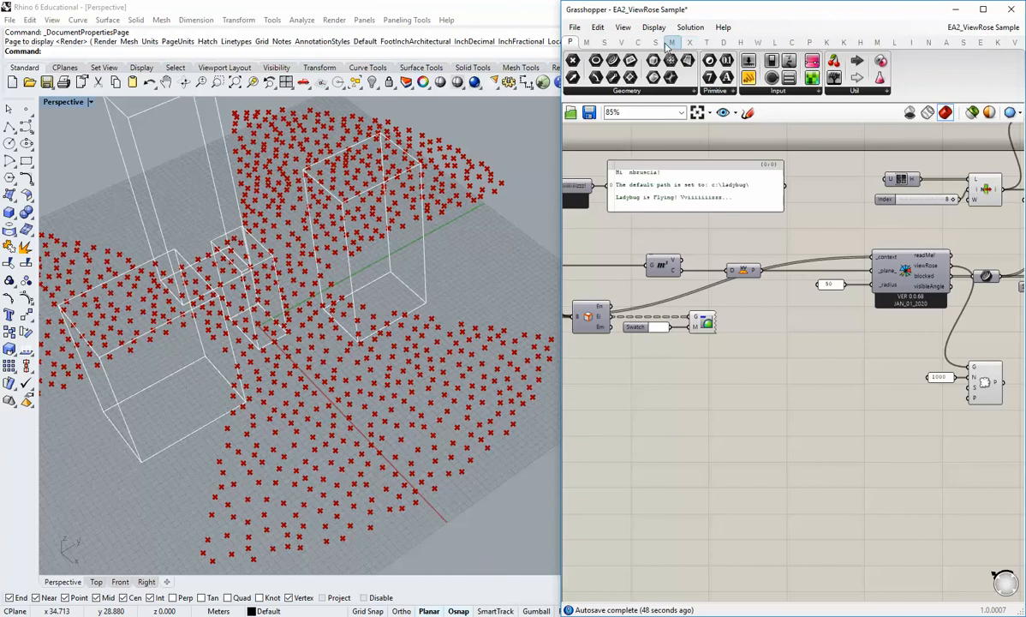
click(621, 42)
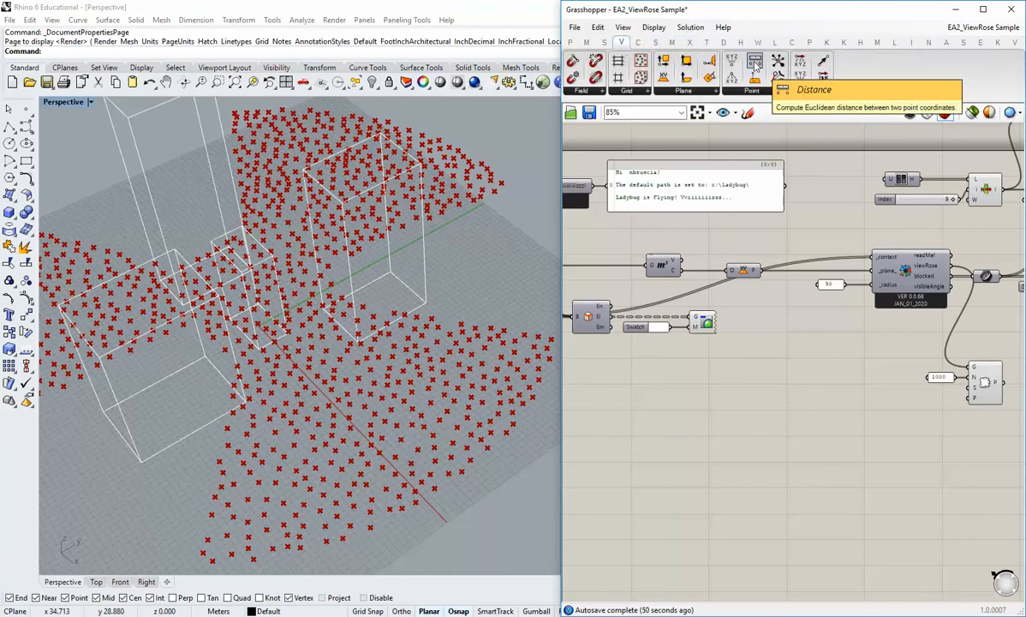
drag(755, 62, 759, 396)
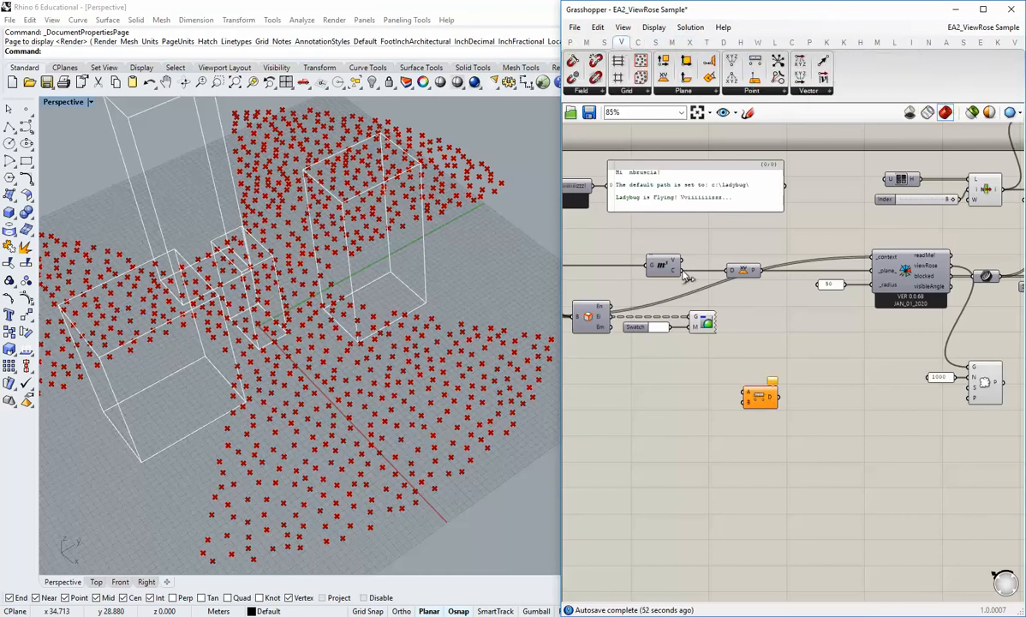
mouse_move(683, 270)
mouse_down()
mouse_move(748, 374)
mouse_move(743, 391)
mouse_move(862, 421)
mouse_up()
click(871, 448)
- Move the Distance component to the lower right of Populate Geometry
right_drag(871, 447, 784, 438)
scroll(783, 437, up, 2)
drag(765, 406, 902, 408)
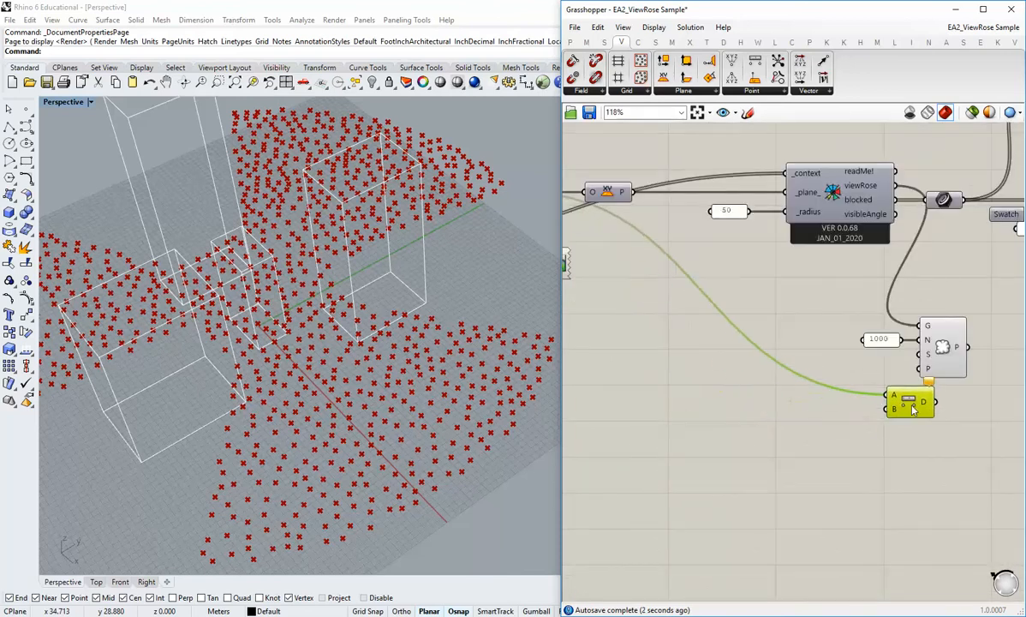
right_drag(924, 435, 795, 438)
drag(757, 398, 867, 421)
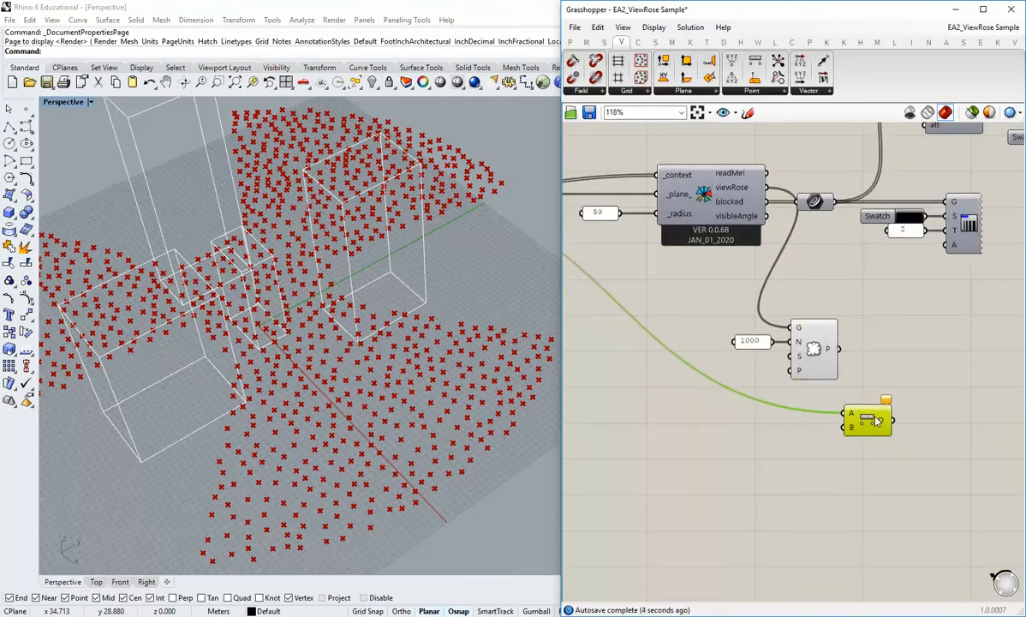
- Connect Populate Geometry's point output to the Distance component's B input and space the two components further apart
drag(844, 351, 848, 426)
click(830, 356)
drag(830, 357, 804, 356)
click(788, 405)
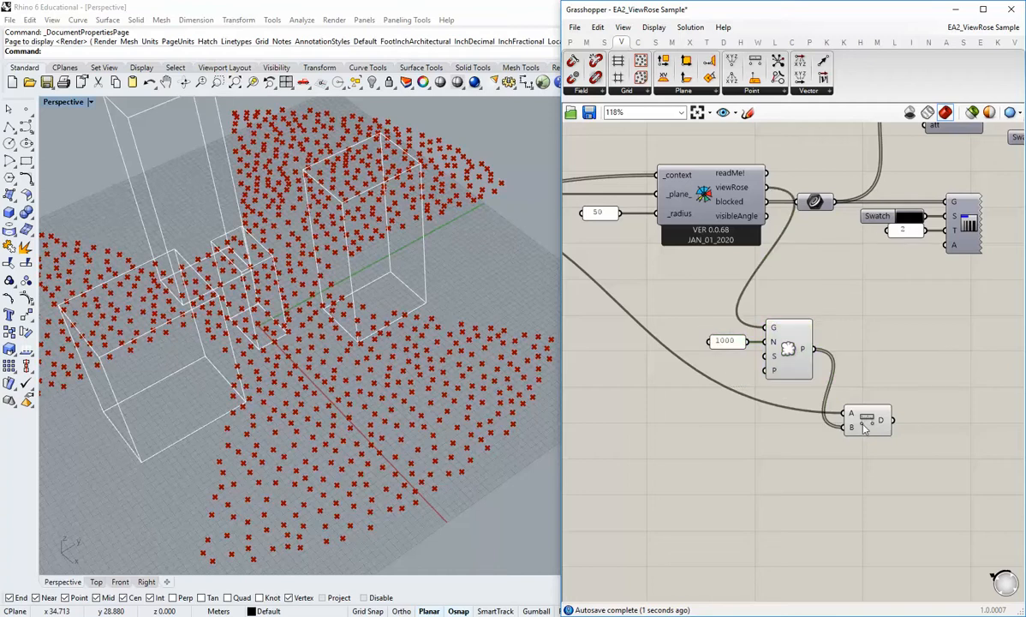
drag(862, 423, 876, 423)
click(881, 382)
right_drag(897, 389, 826, 376)
mouse_move(827, 408)
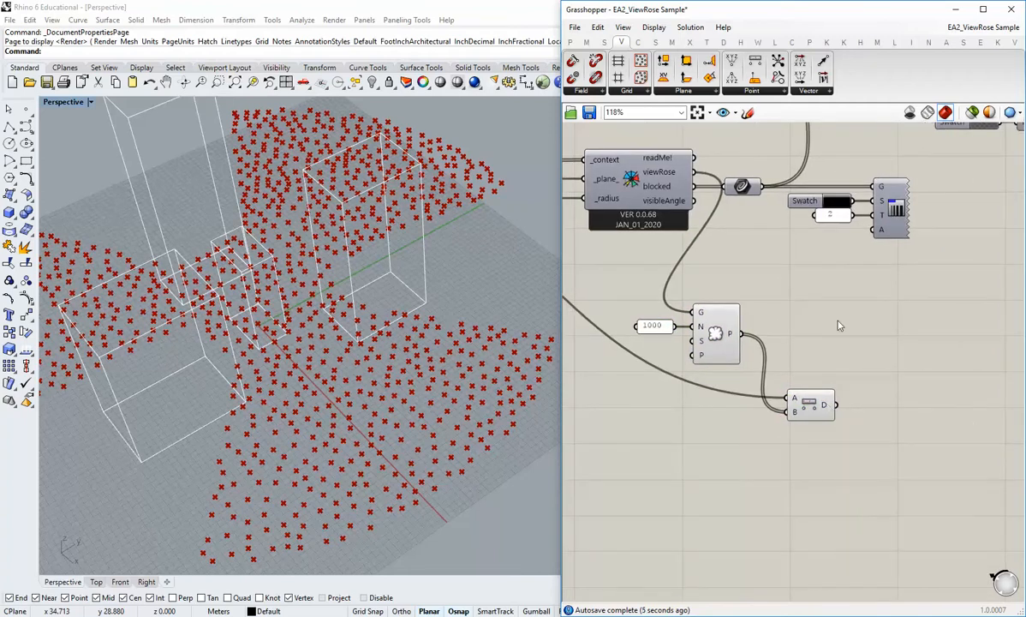
- Add a Random component above the Distance component
right_drag(840, 326, 737, 425)
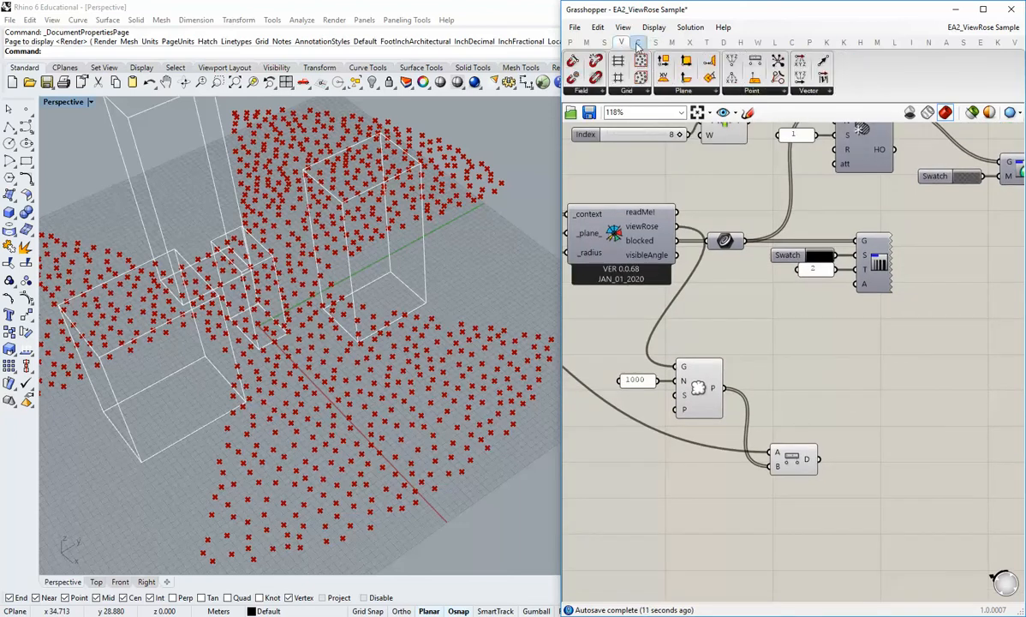
click(604, 42)
click(696, 92)
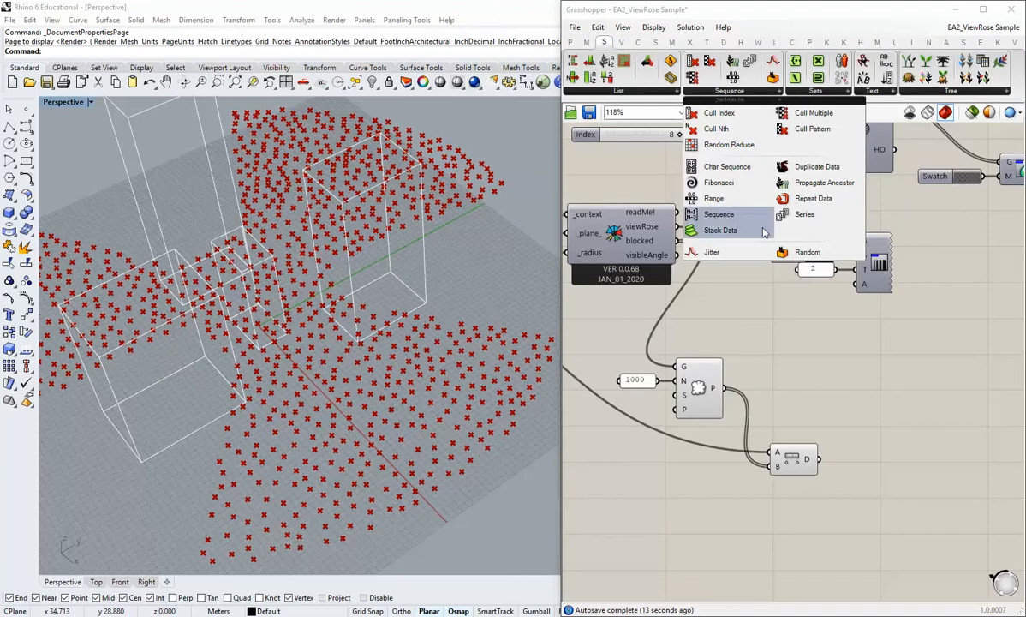
click(805, 252)
click(836, 354)
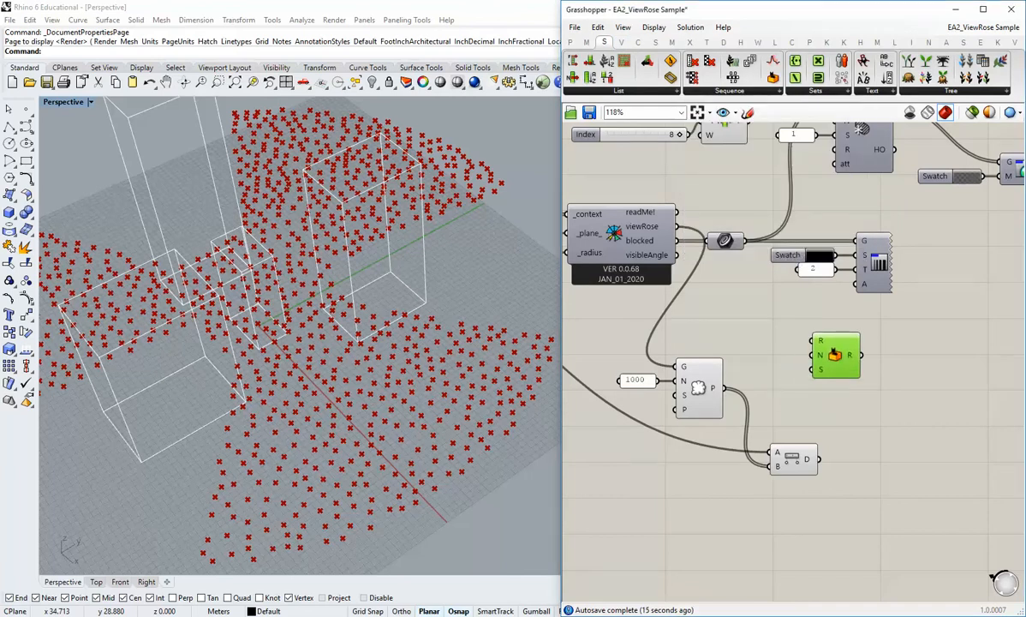
- Connect the 1000 panel to Random's N input and line up the panel and the Random component
right_drag(737, 374, 801, 390)
drag(703, 397, 938, 383)
drag(702, 347, 664, 364)
drag(936, 388, 915, 374)
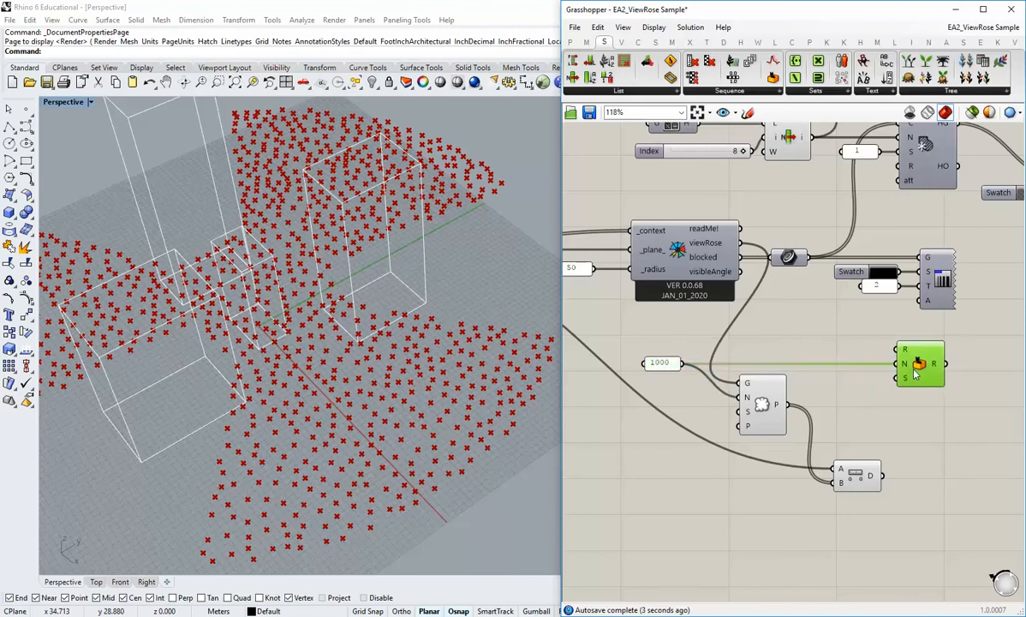
click(840, 427)
- Reposition Populate Geometry and the Distance component below the Random component so their point wire runs compactly
scroll(843, 434, down, 1)
right_drag(855, 472, 819, 412)
drag(820, 412, 848, 413)
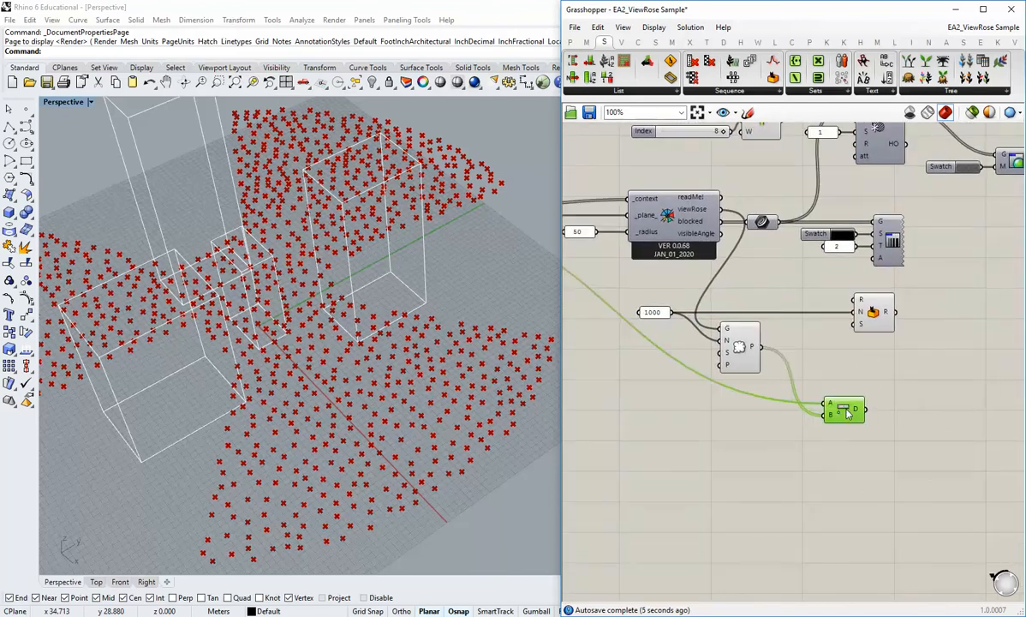
right_drag(915, 456, 737, 440)
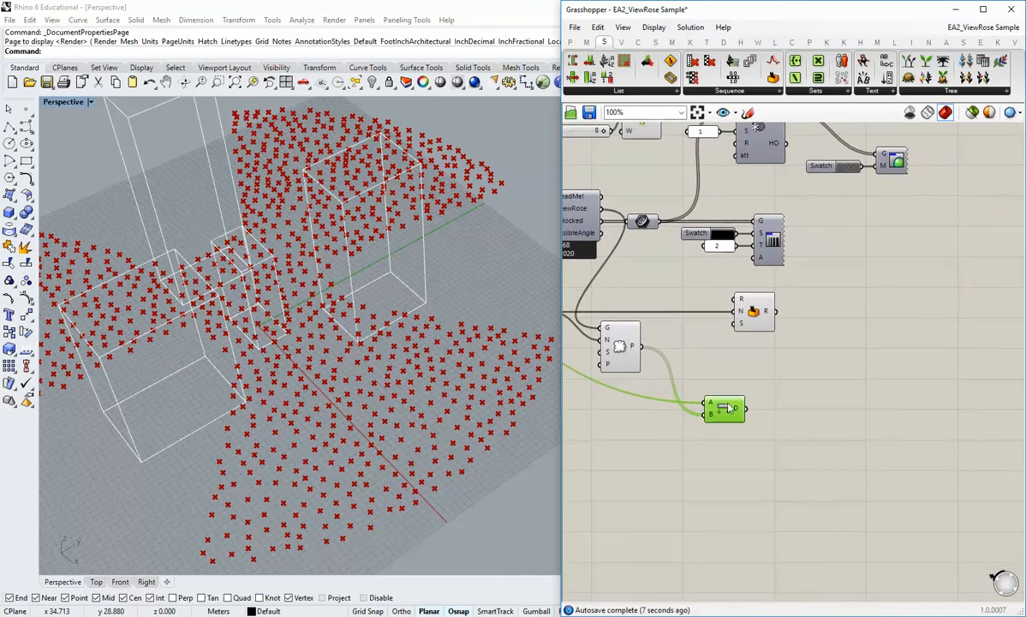
shift+drag(615, 350, 644, 357)
click(648, 411)
drag(744, 418, 724, 418)
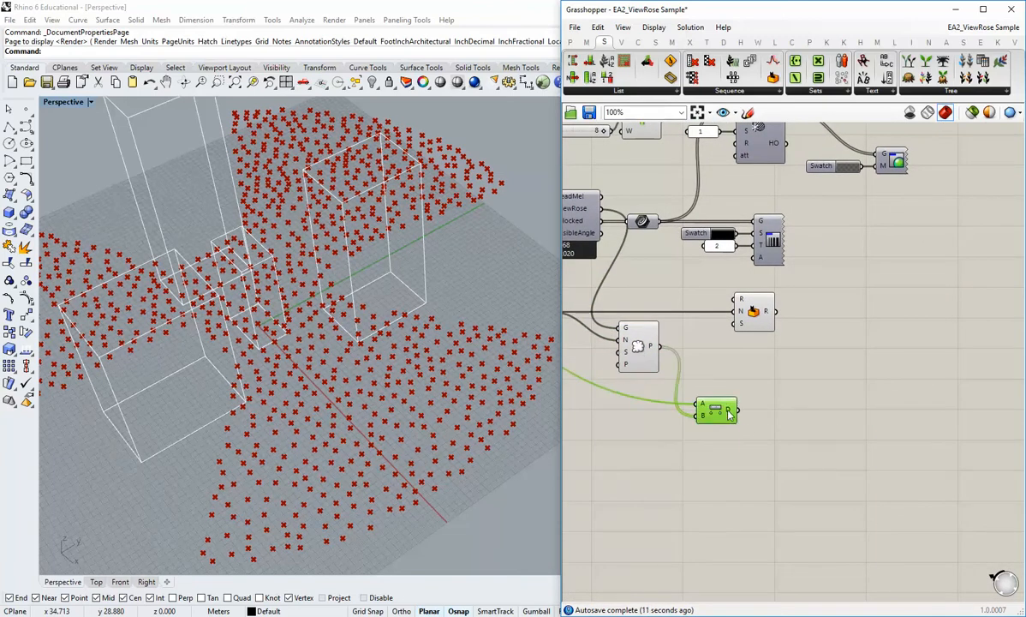
mouse_move(729, 413)
click(724, 378)
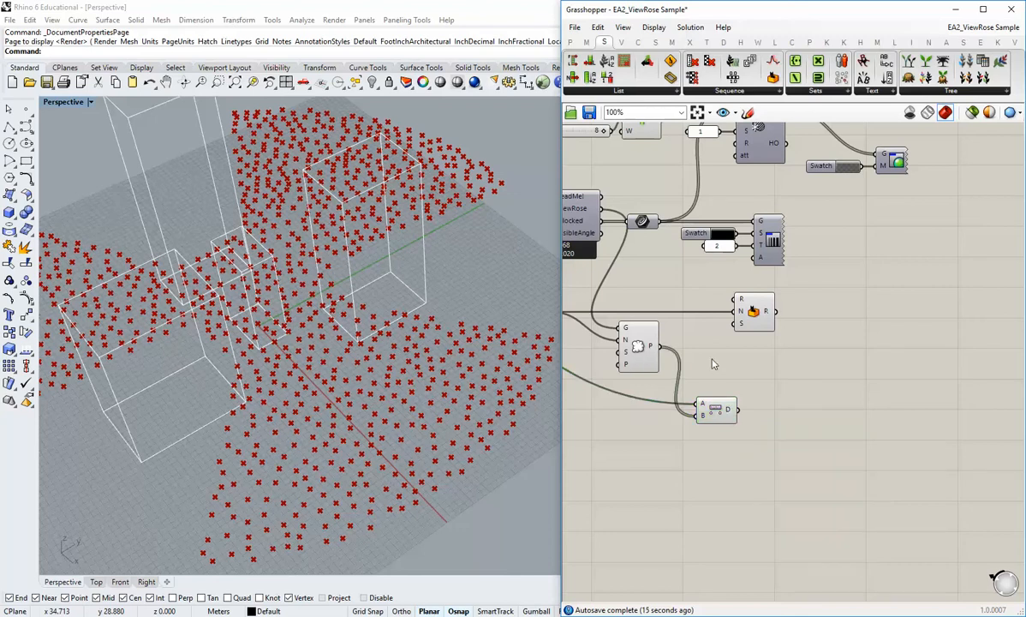
- Add a Sort List component and connect the Distance output to its K input
click(616, 91)
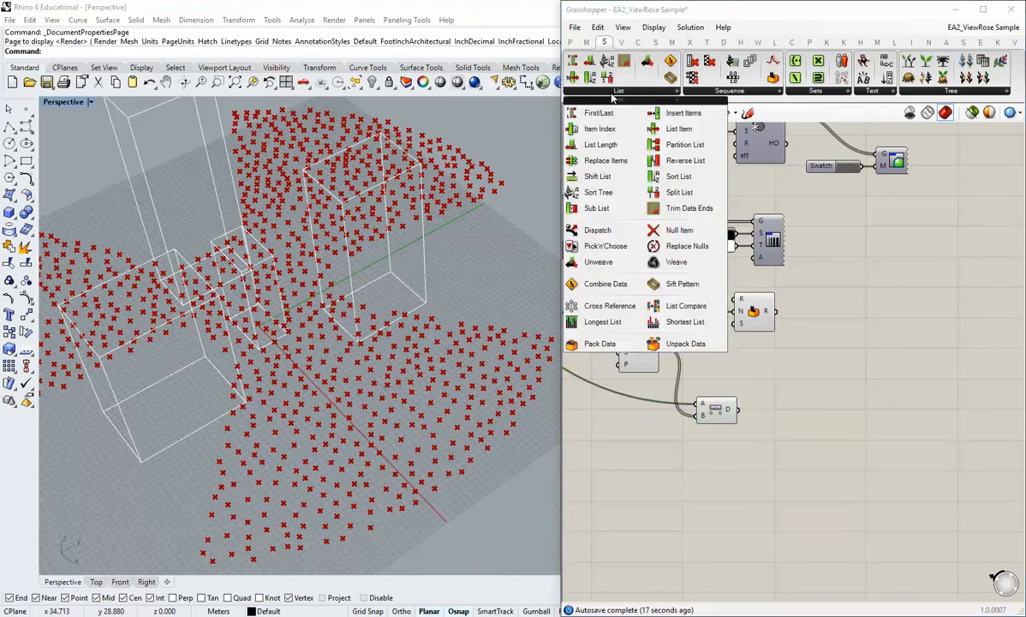
click(676, 176)
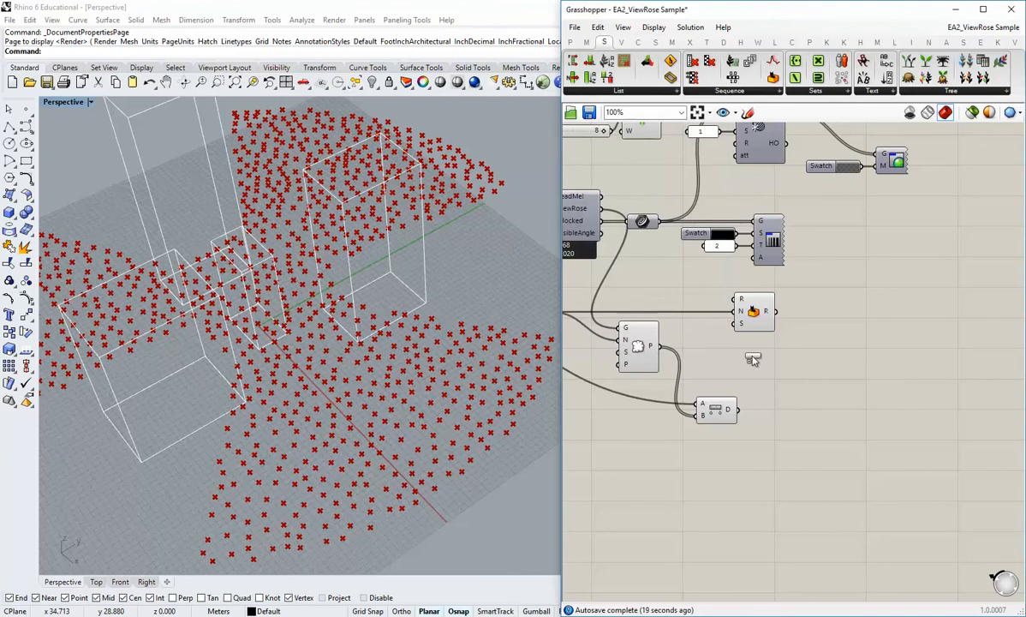
click(788, 396)
drag(739, 410, 799, 414)
click(767, 379)
- Move the Distance component closer to Populate Geometry and bring Sort List in next to it
right_drag(744, 370, 714, 362)
drag(689, 402, 672, 403)
click(698, 377)
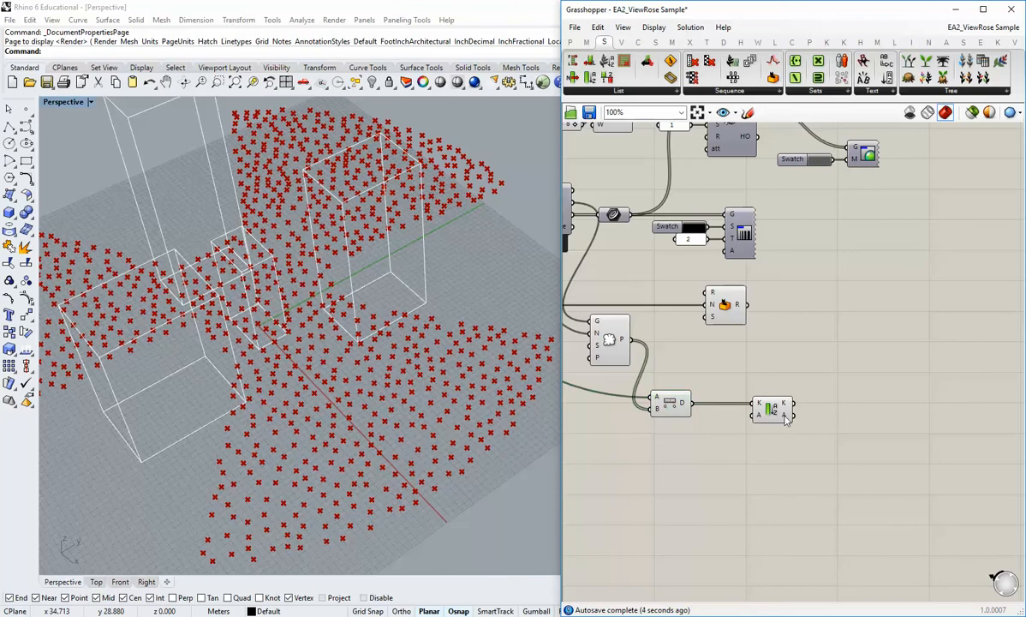
drag(776, 410, 747, 409)
click(729, 389)
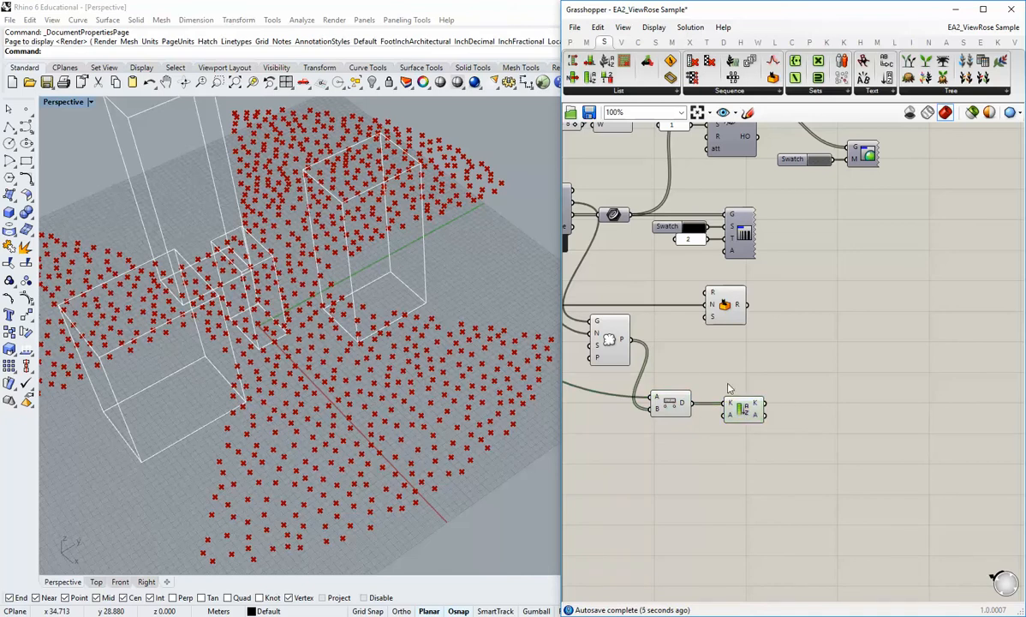
- Connect Populate Geometry's points to Sort List's A input and adjust the spacing between Distance and Sort List
drag(631, 340, 727, 416)
drag(741, 409, 776, 410)
click(757, 446)
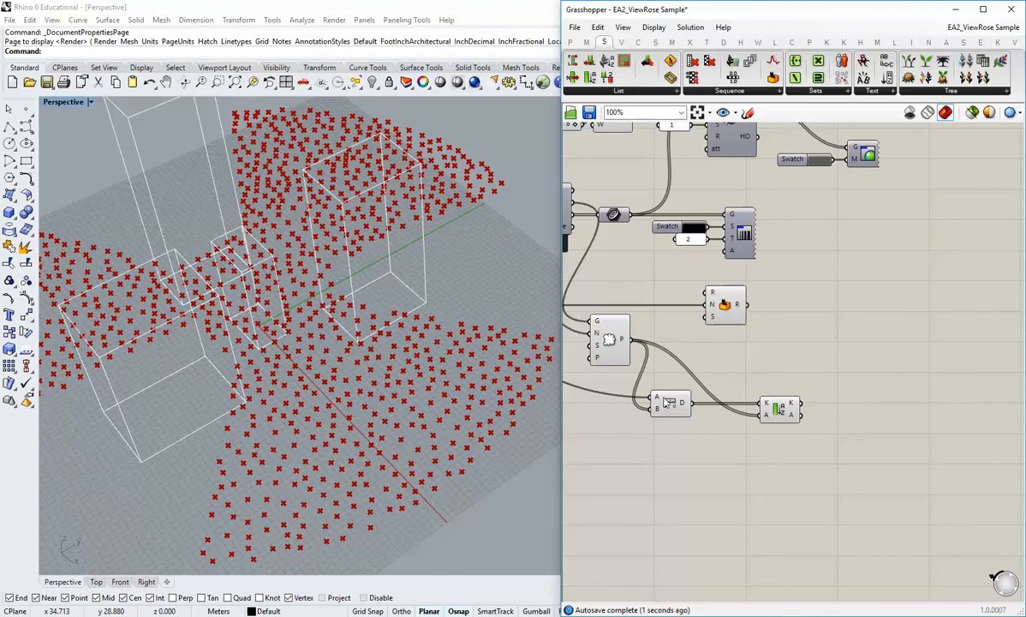
drag(671, 403, 652, 403)
click(651, 463)
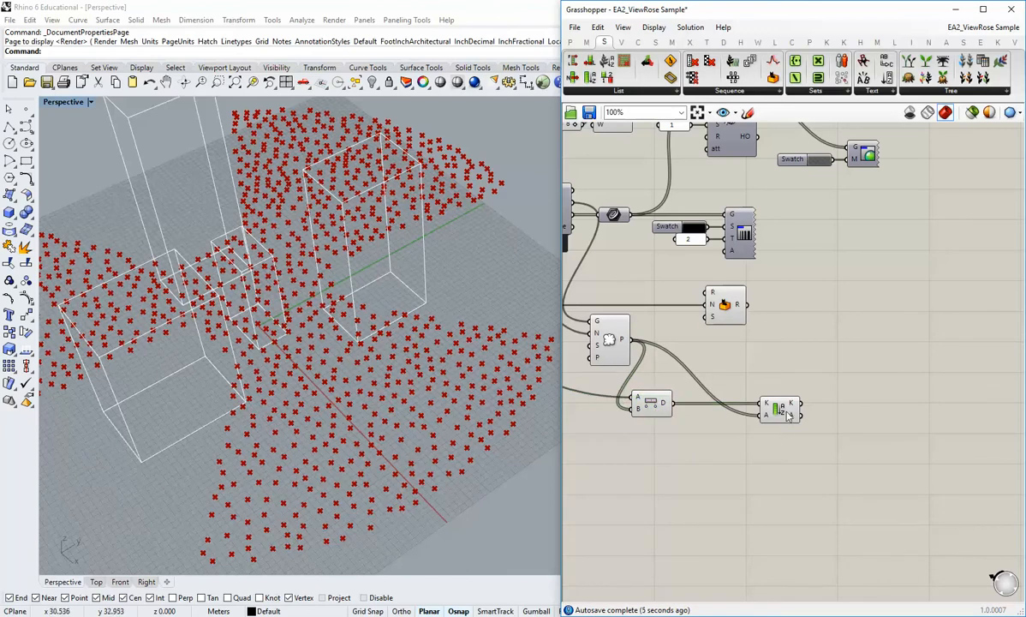
drag(787, 415, 767, 414)
click(828, 388)
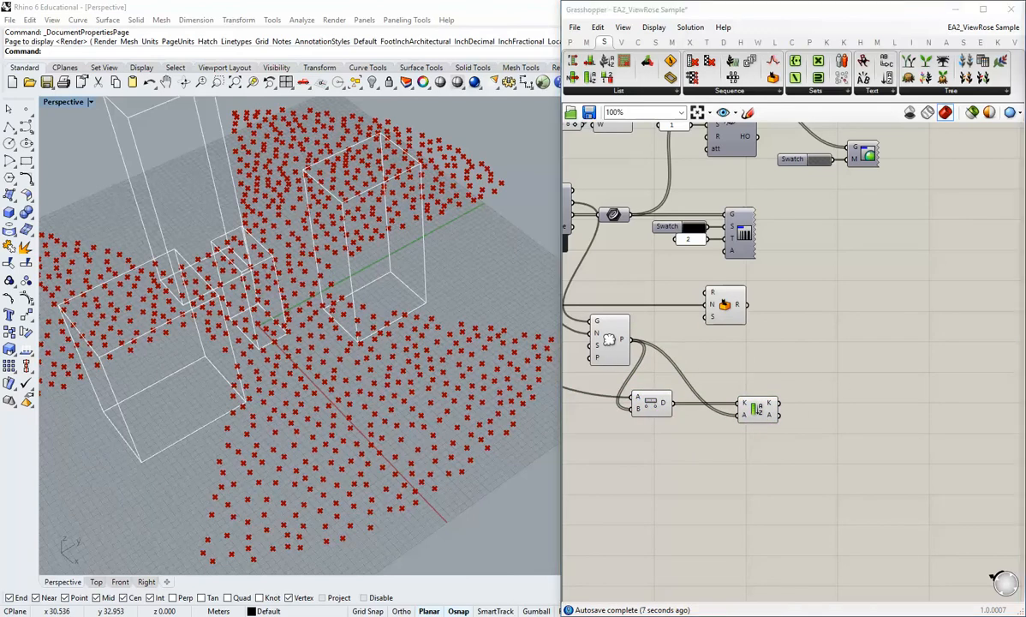
drag(774, 413, 763, 413)
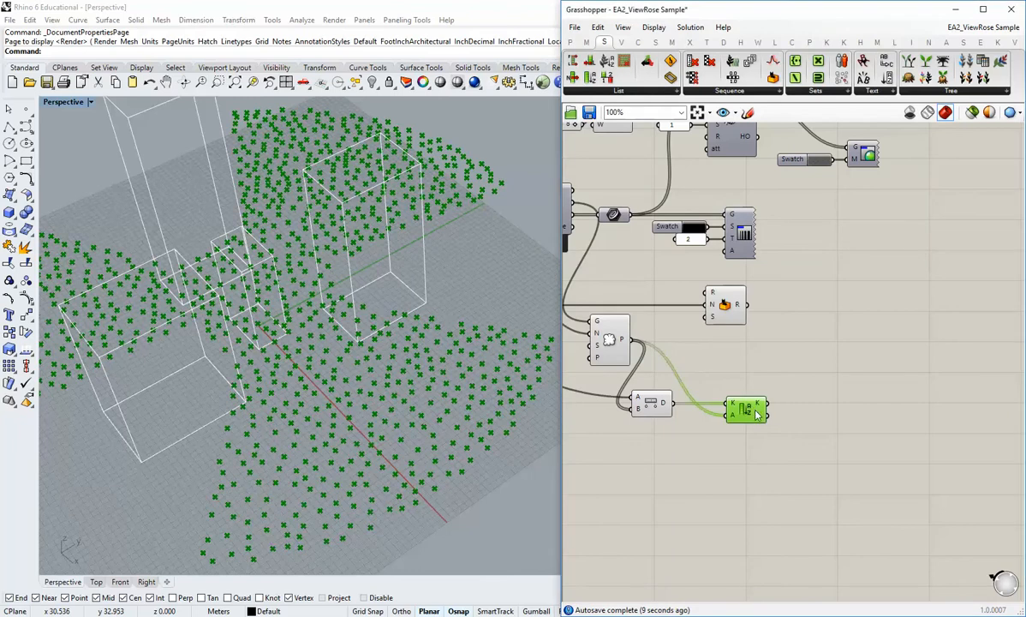
click(743, 369)
- Add a Bounds component above Sort List and connect Sort List's sorted keys output to it
click(587, 42)
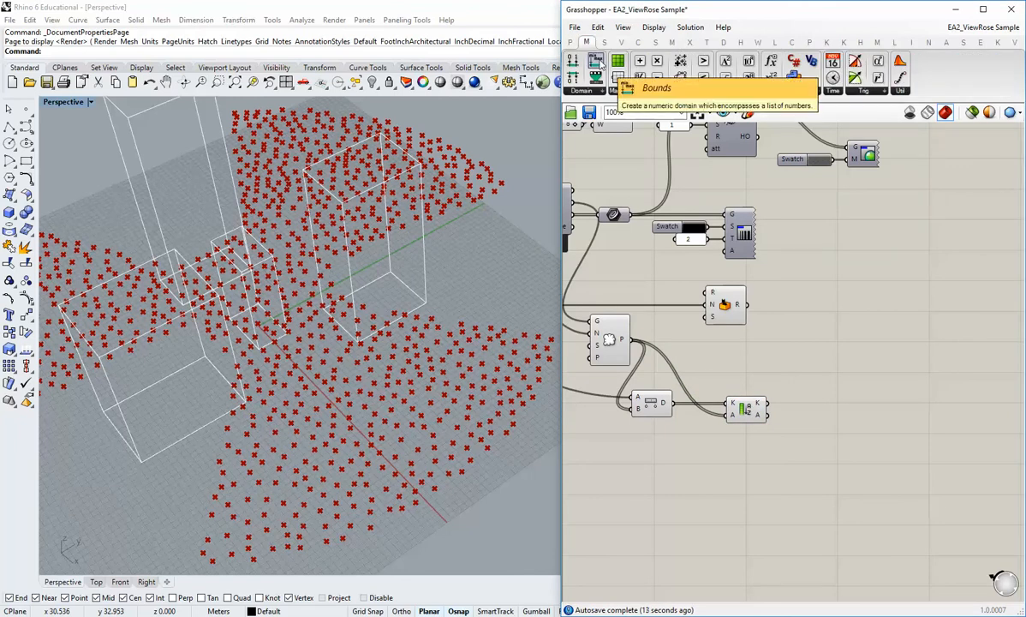
drag(597, 61, 856, 419)
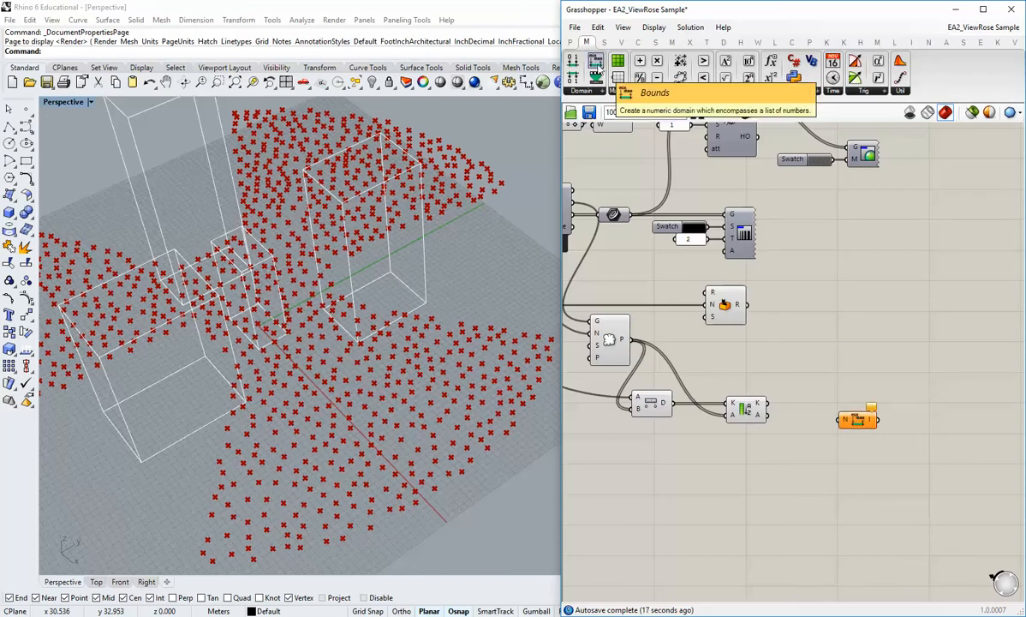
drag(856, 419, 820, 377)
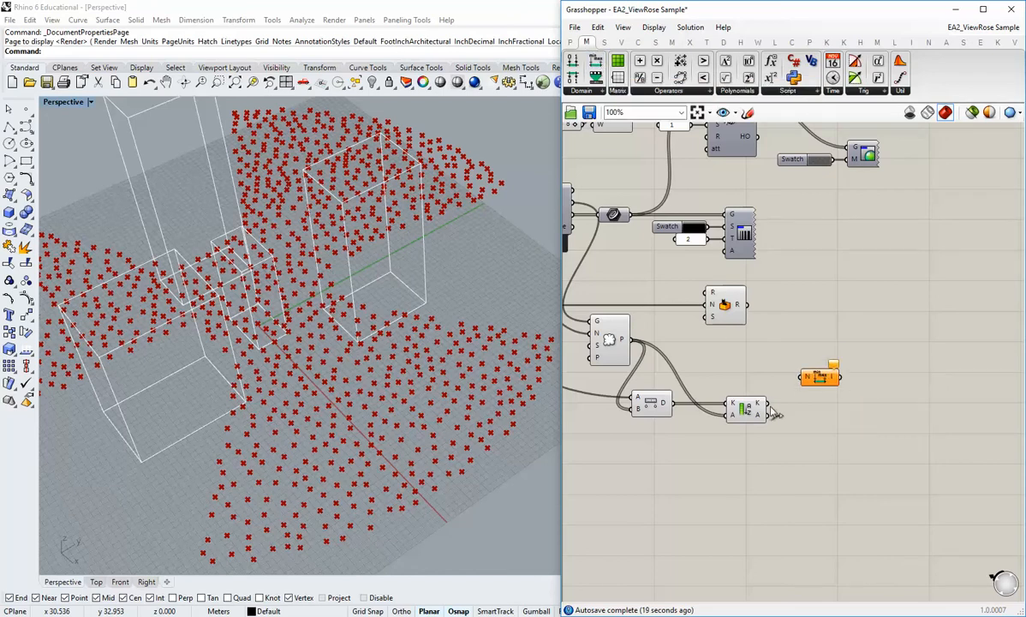
drag(768, 403, 815, 382)
click(823, 405)
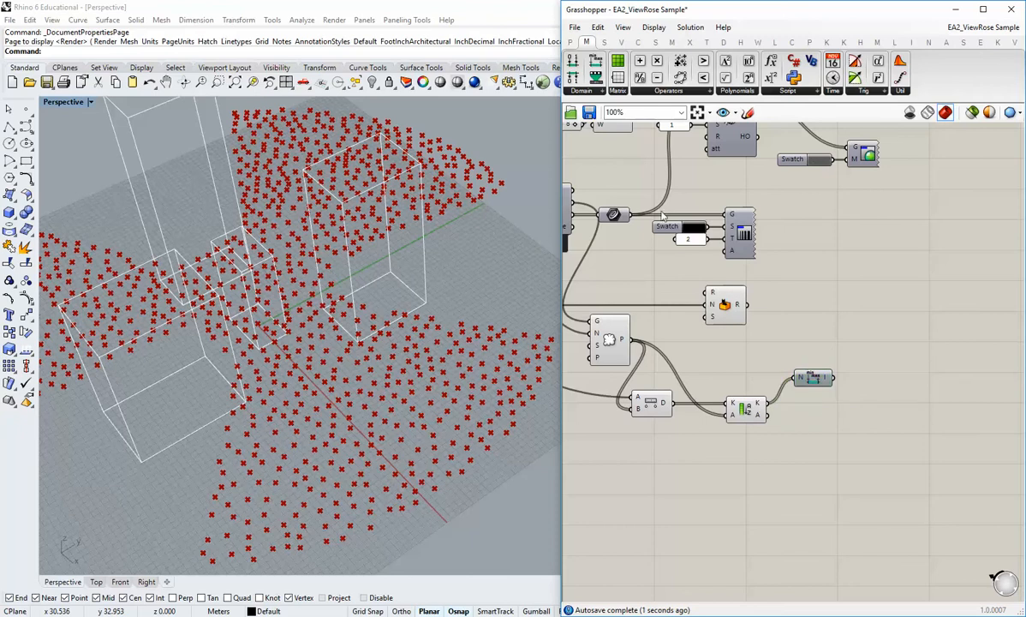
- Add a Remap Numbers component beside Sort List, just below Bounds
click(597, 80)
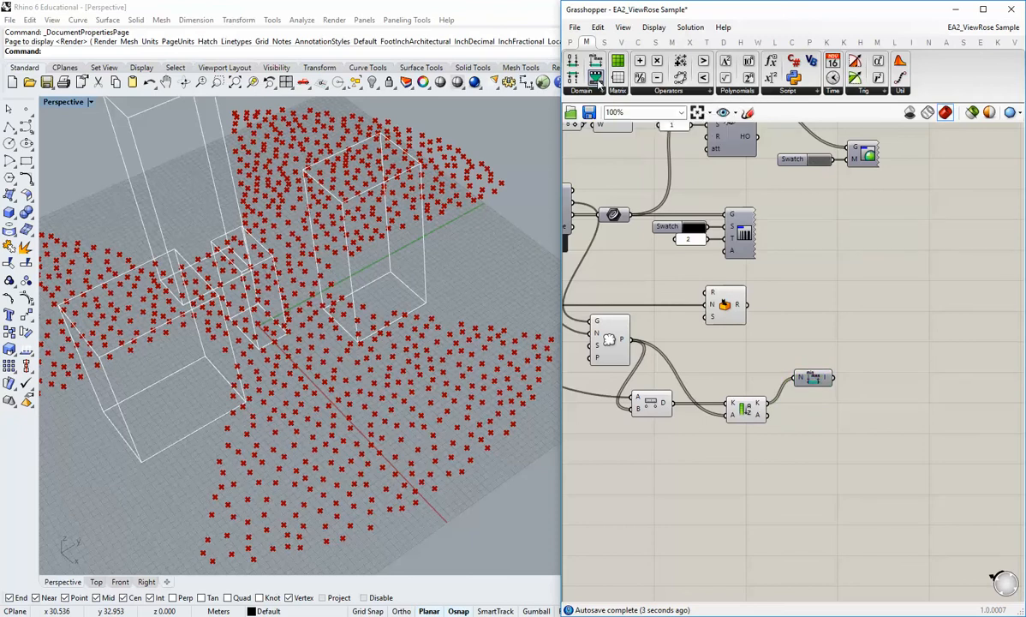
click(847, 442)
drag(847, 441, 856, 428)
click(815, 430)
right_drag(812, 428, 794, 428)
- Connect Sort List's sorted keys to Remap Numbers' V input and the Bounds output to its S input, tightening the layout
drag(750, 403, 854, 413)
drag(795, 387, 837, 418)
click(835, 465)
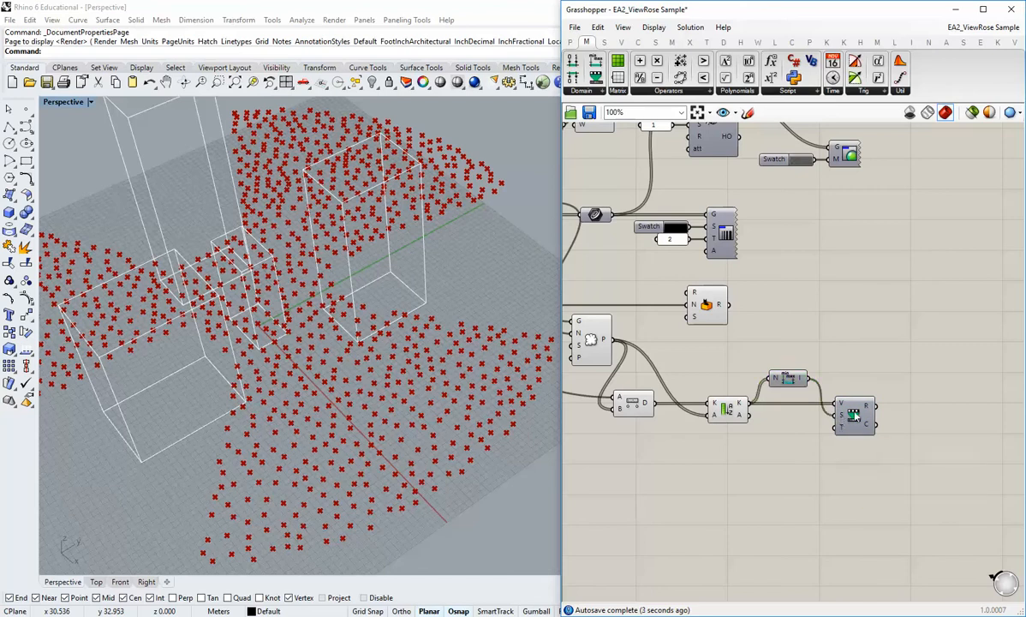
drag(854, 417, 846, 418)
click(821, 472)
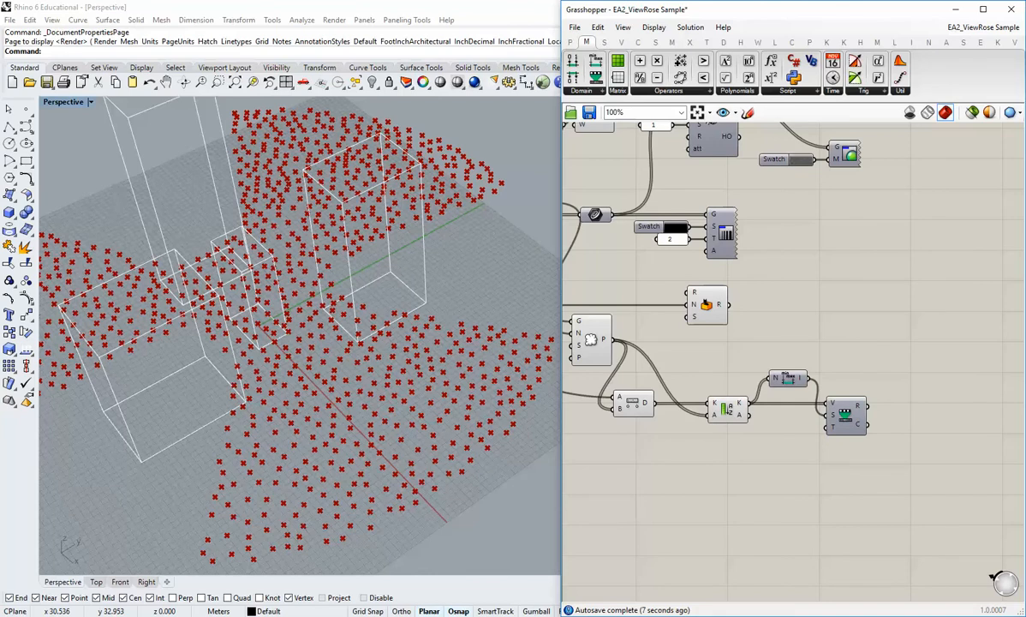
- Add a Graph Mapper beside Remap Numbers and set its graph type to the straight diagonal curve with four control points
right_drag(738, 309, 712, 320)
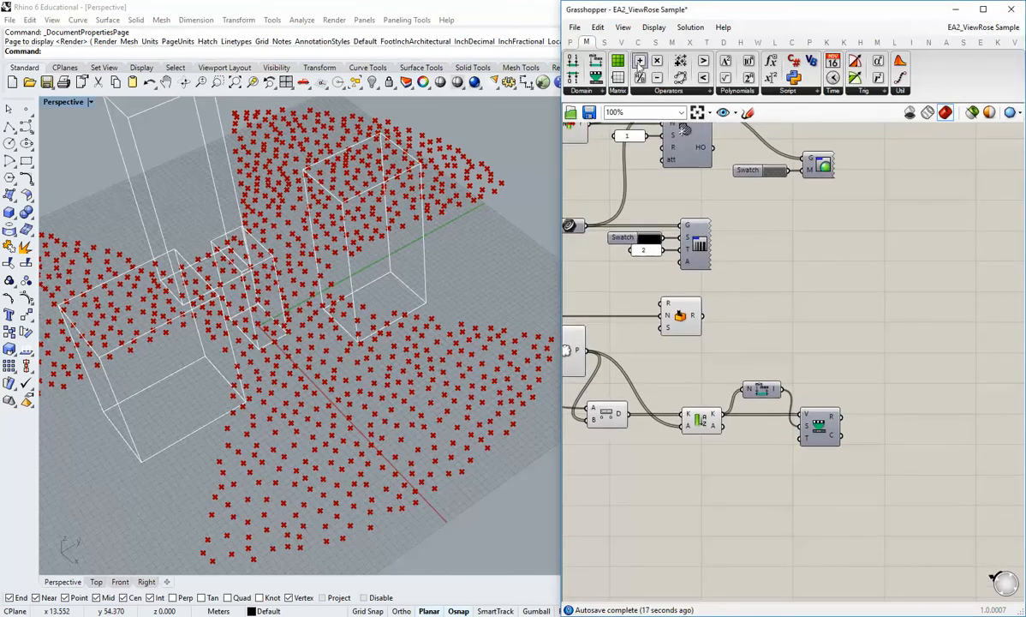
click(571, 43)
click(780, 92)
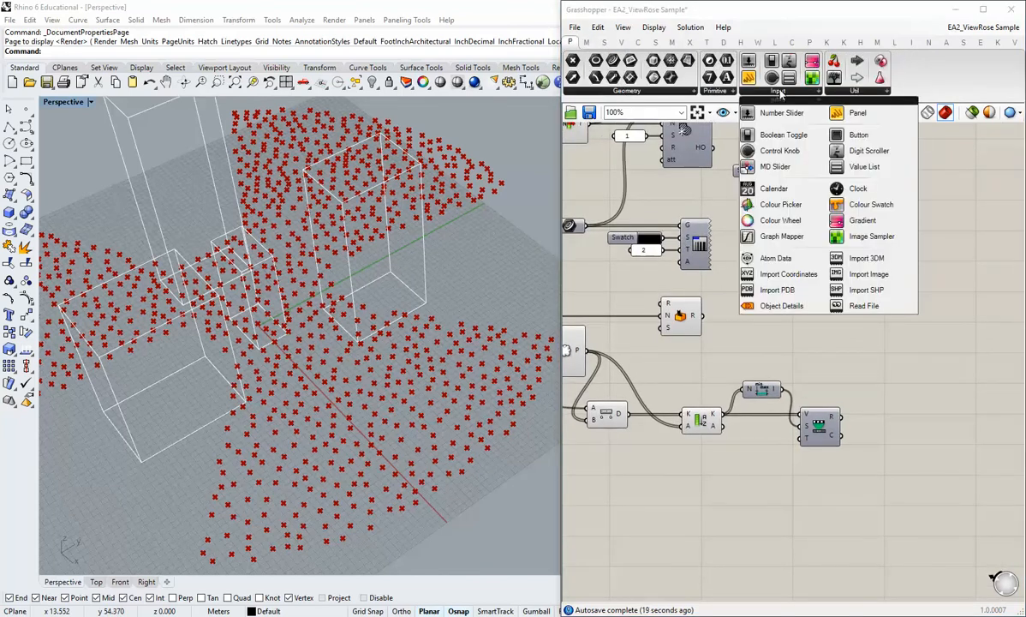
drag(857, 112, 871, 462)
right_click(878, 458)
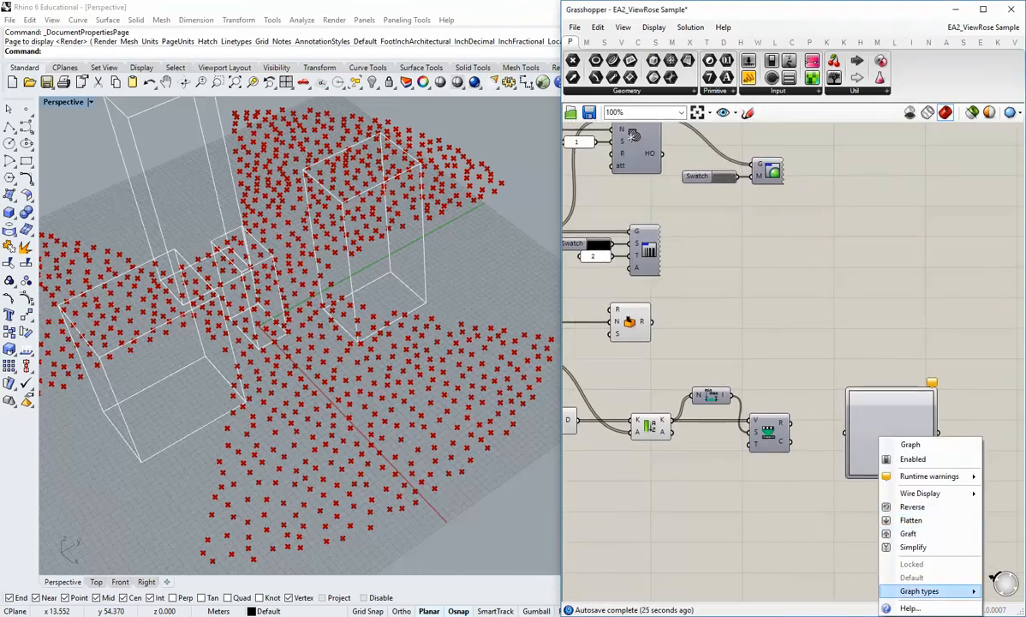
click(837, 442)
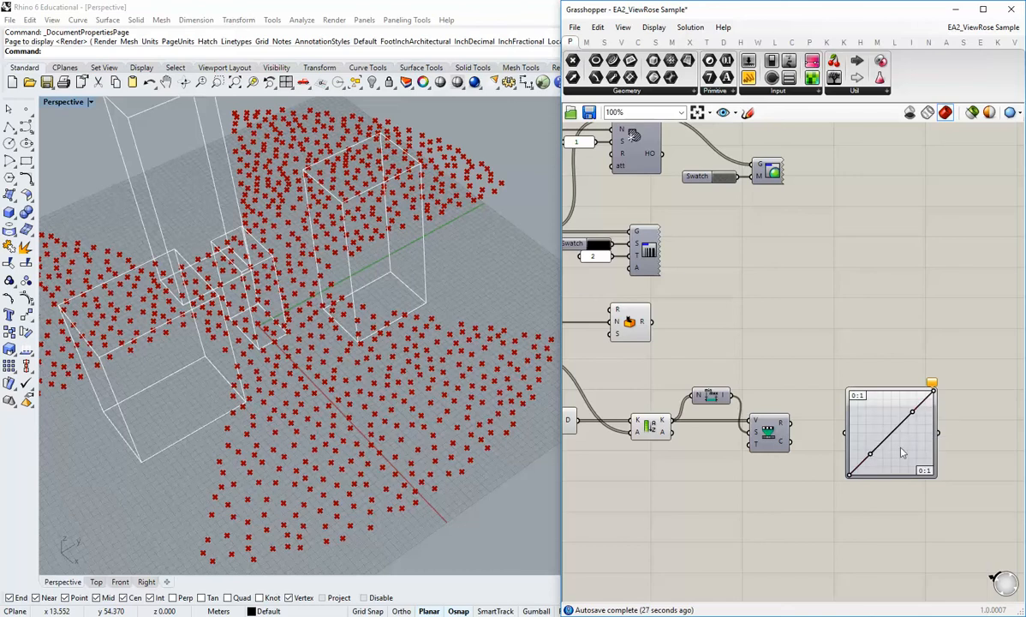
- Connect Remap Numbers' R output to the Graph Mapper's input and place the Graph Mapper closer beside it
drag(836, 426, 823, 394)
scroll(788, 463, up, 1)
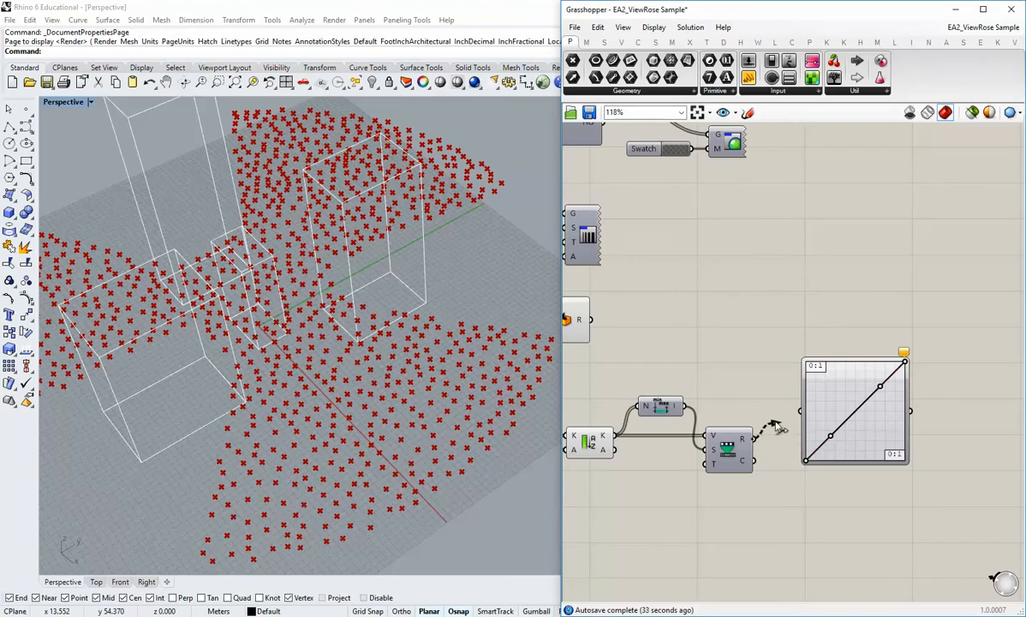
drag(754, 439, 823, 393)
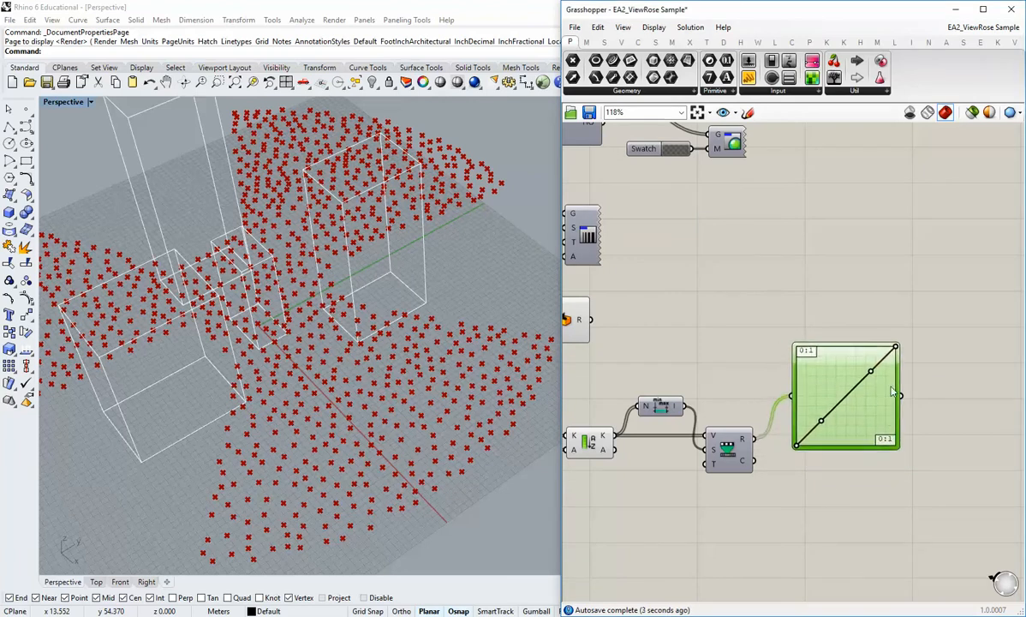
click(934, 474)
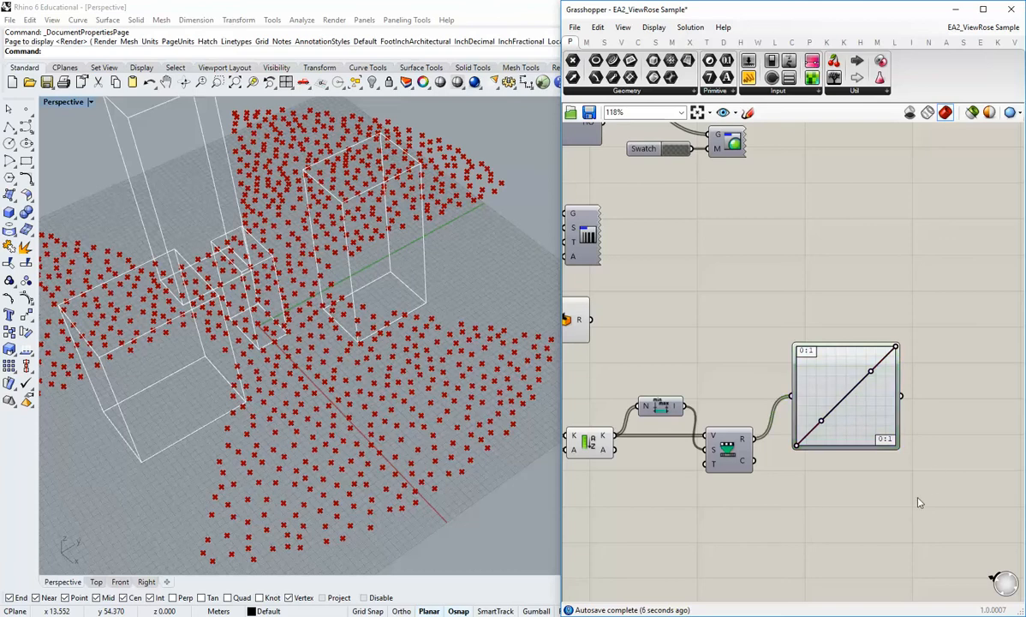
scroll(870, 428, down, 3)
click(882, 420)
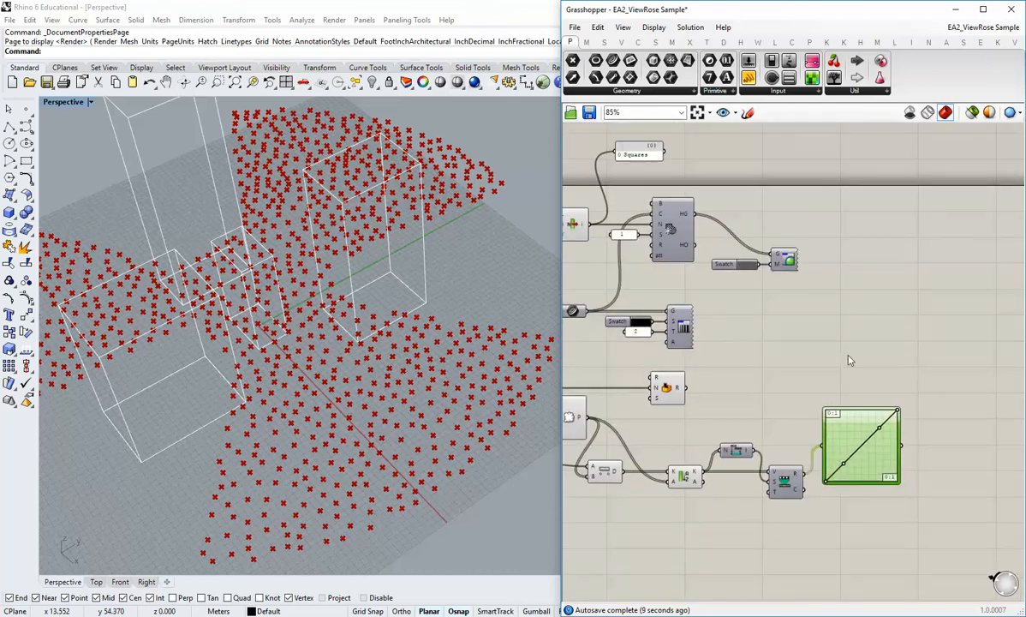
- Move the Random component directly above the Graph Mapper and widen the Grasshopper window over the Rhino viewport
mouse_move(681, 390)
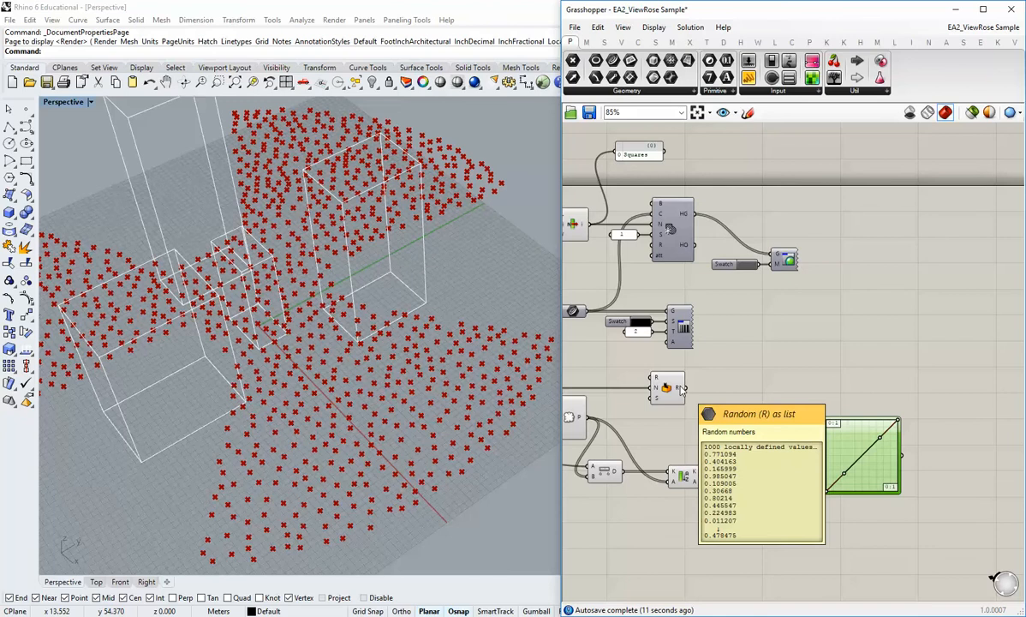
click(744, 424)
right_drag(744, 424, 733, 406)
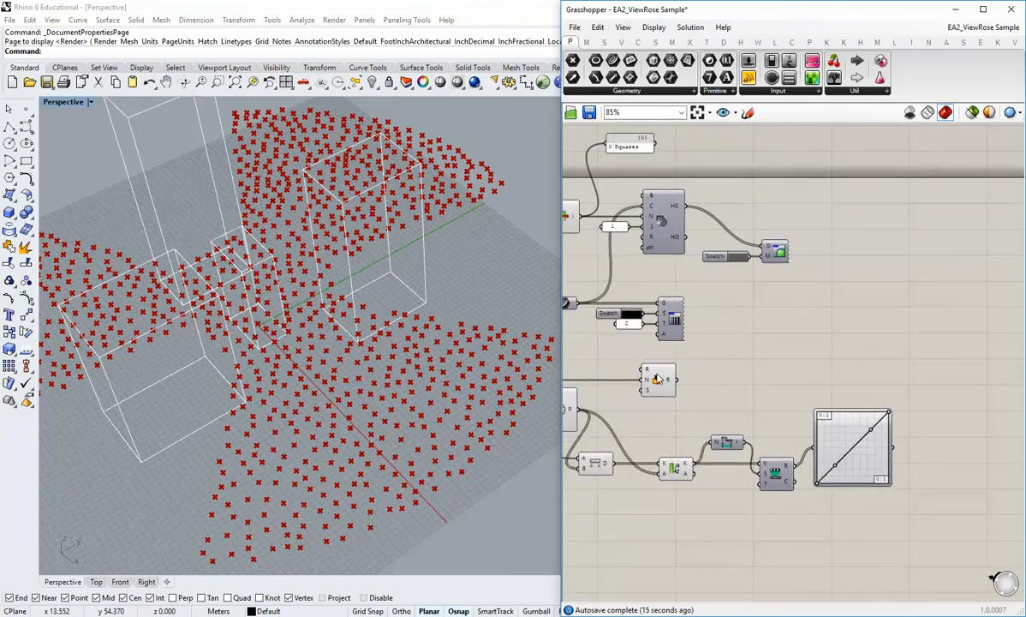
drag(657, 378, 832, 378)
right_drag(869, 378, 800, 378)
drag(562, 319, 536, 324)
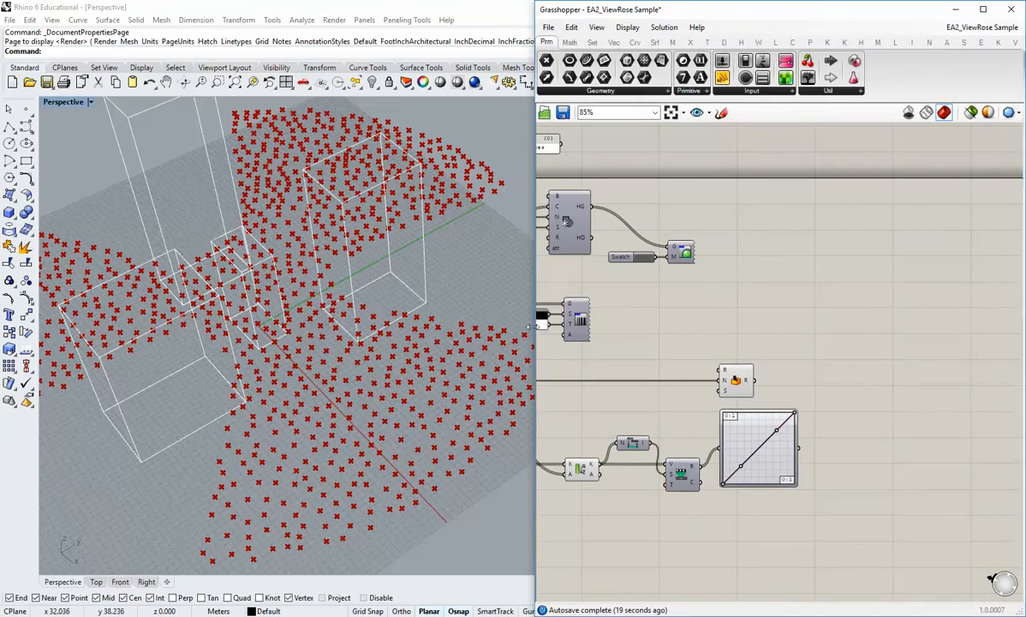
right_drag(747, 370, 846, 346)
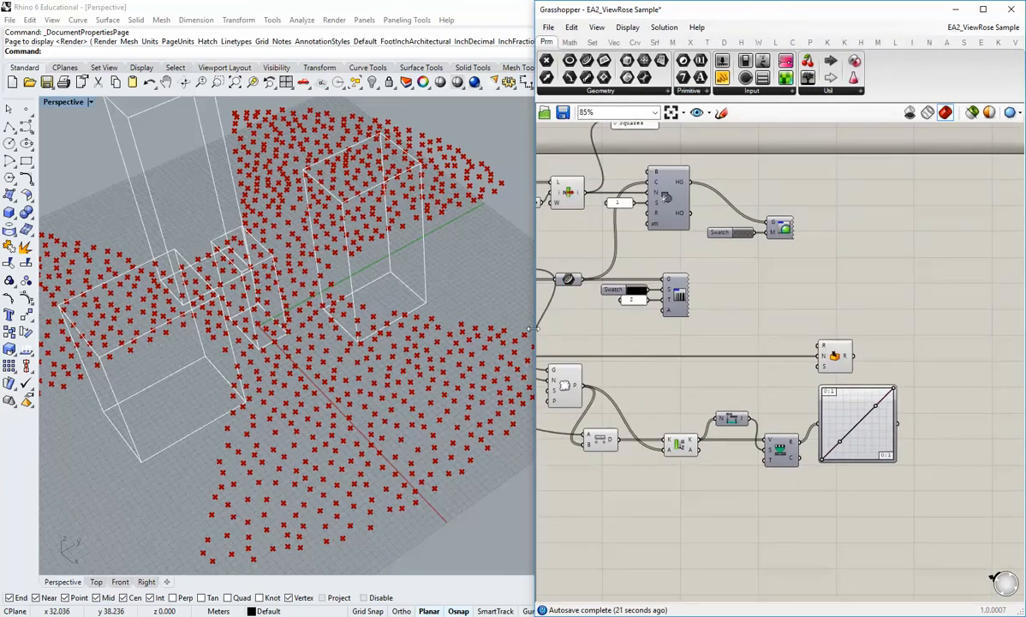
drag(531, 328, 419, 328)
mouse_move(595, 415)
right_down()
mouse_move(648, 414)
mouse_move(608, 419)
right_up()
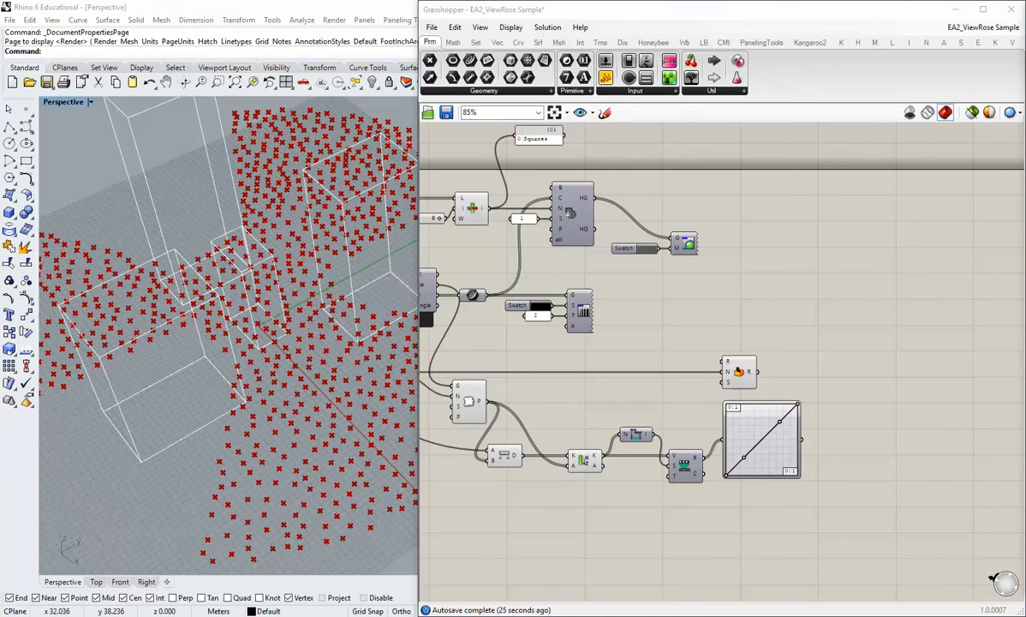
- Add a Smaller Than component beside the Random component
click(497, 42)
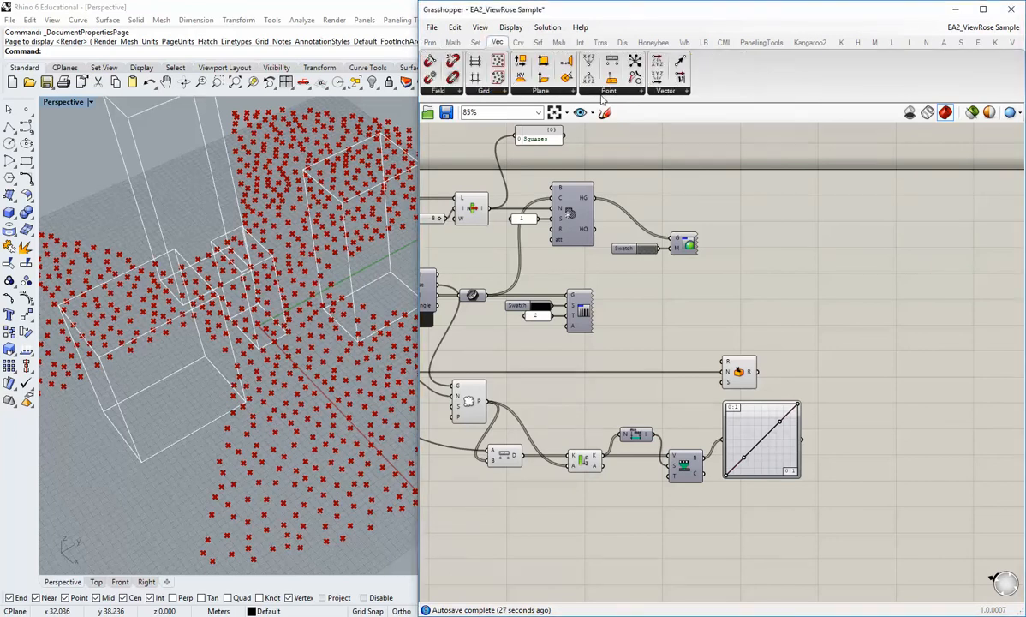
click(430, 42)
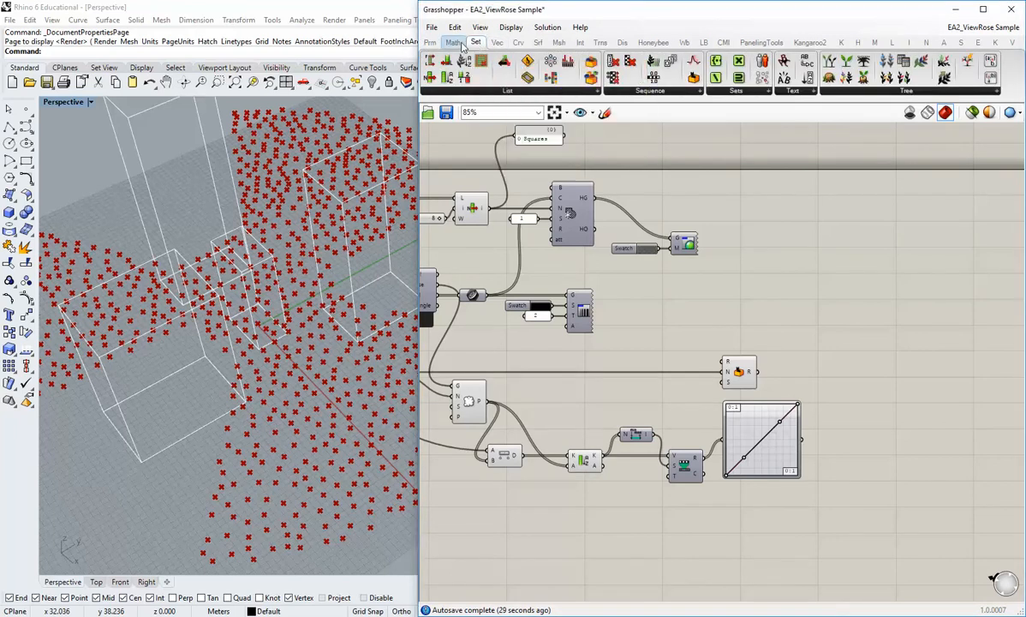
click(453, 42)
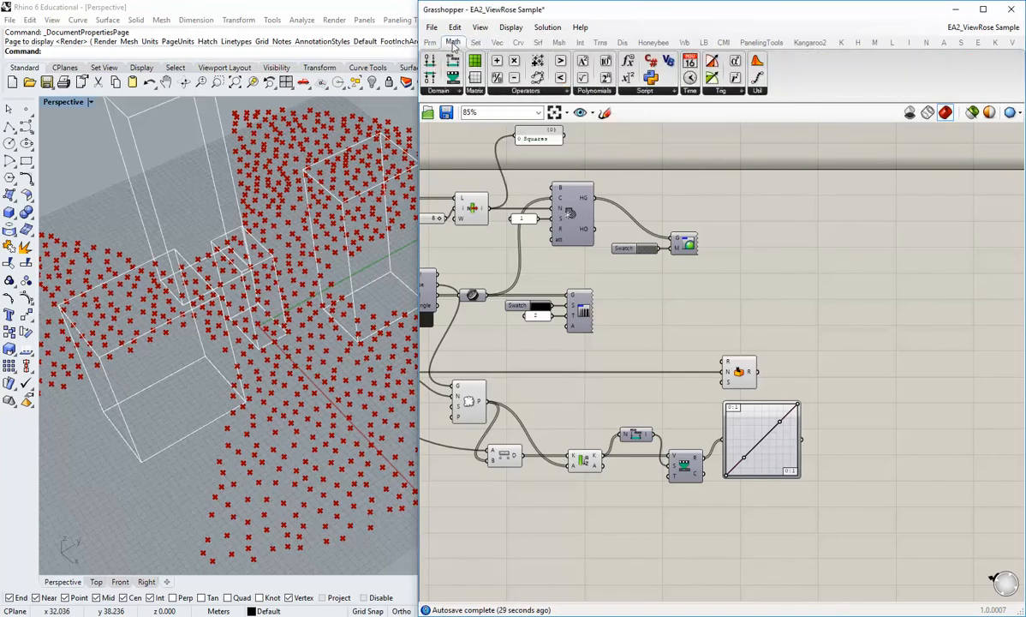
click(542, 91)
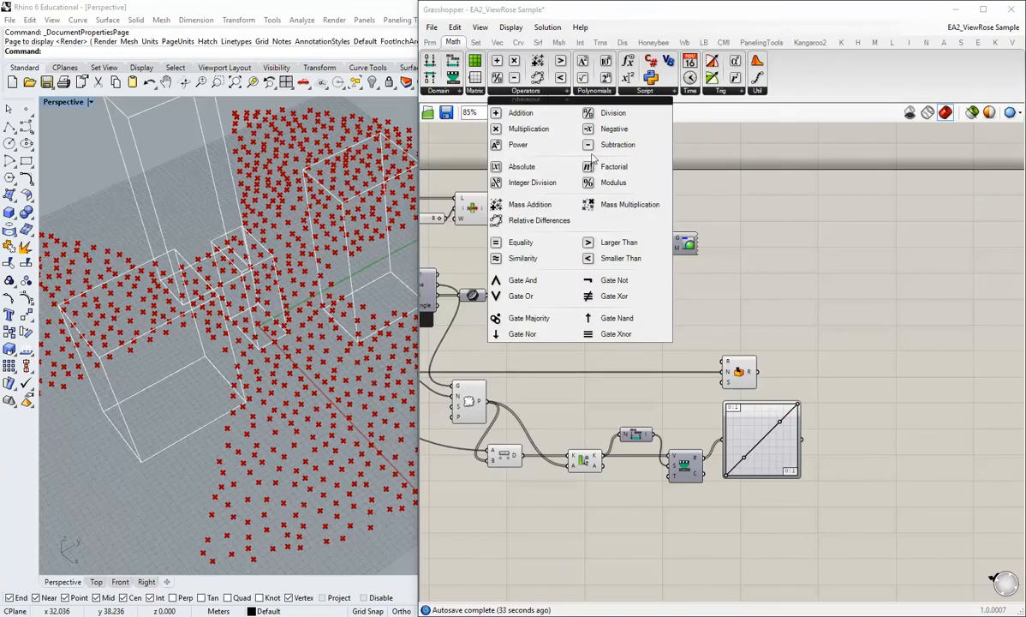
click(619, 260)
click(822, 380)
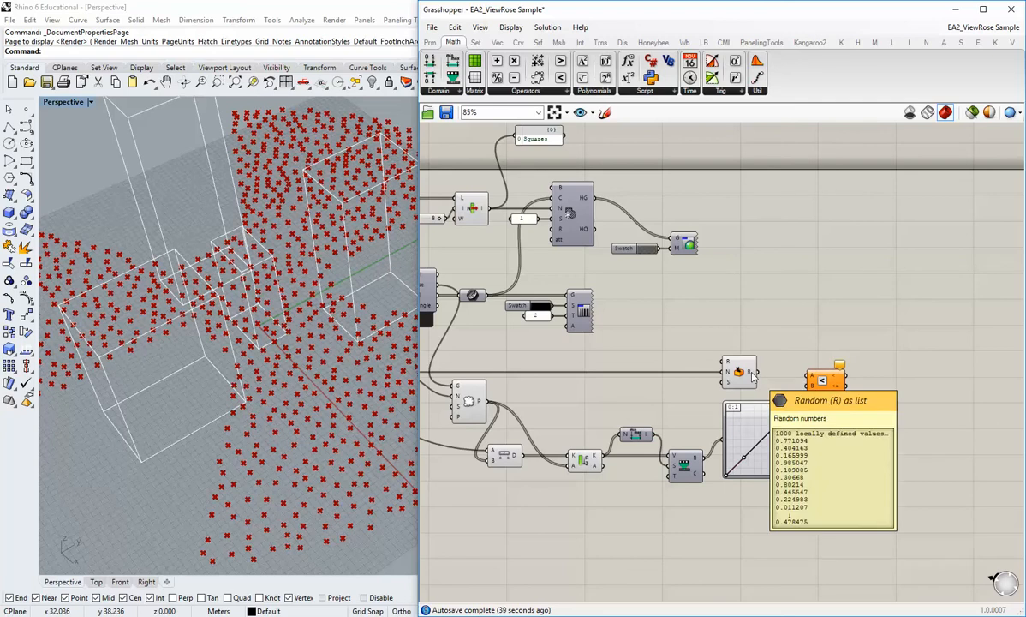
- Connect Random's R output to Smaller Than's B input and the Graph Mapper's output to its A input
drag(752, 374, 852, 370)
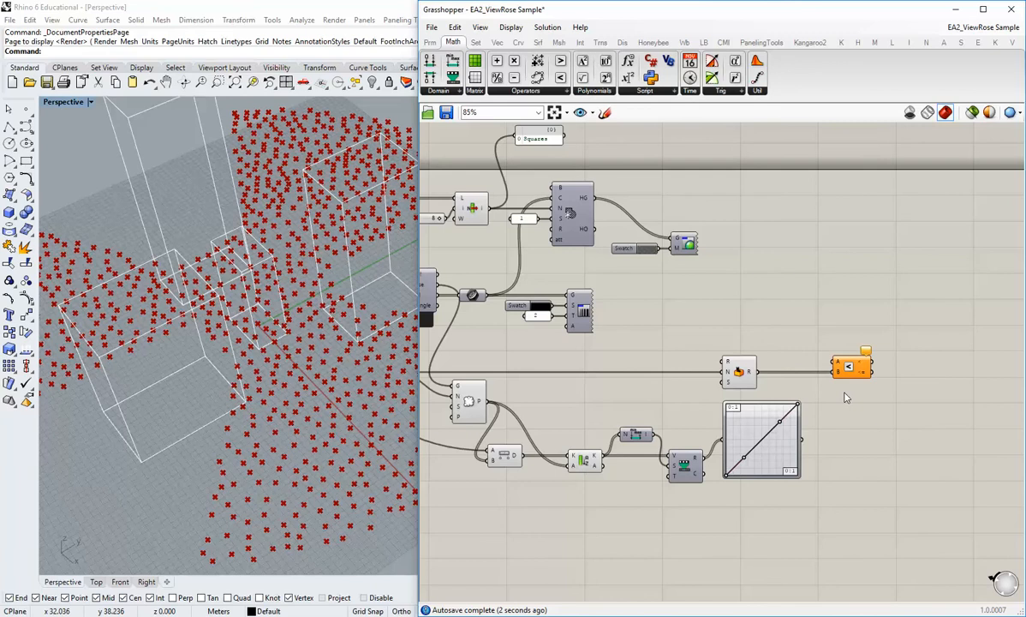
drag(803, 440, 837, 371)
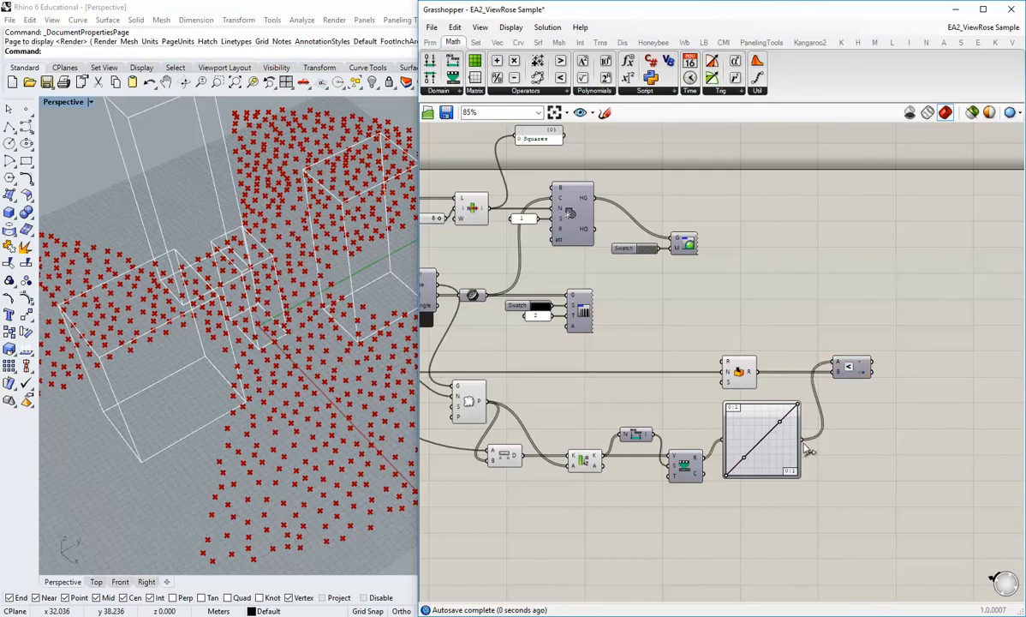
right_drag(870, 382, 806, 361)
- Add a Cull Pattern component and place it below the Graph Mapper
mouse_move(827, 364)
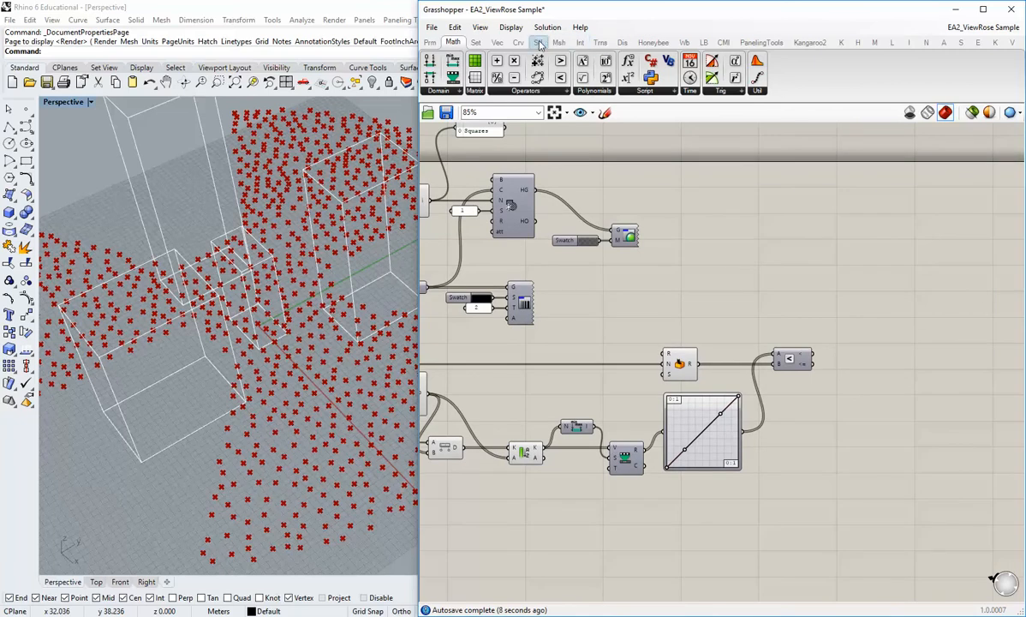
click(497, 42)
click(476, 42)
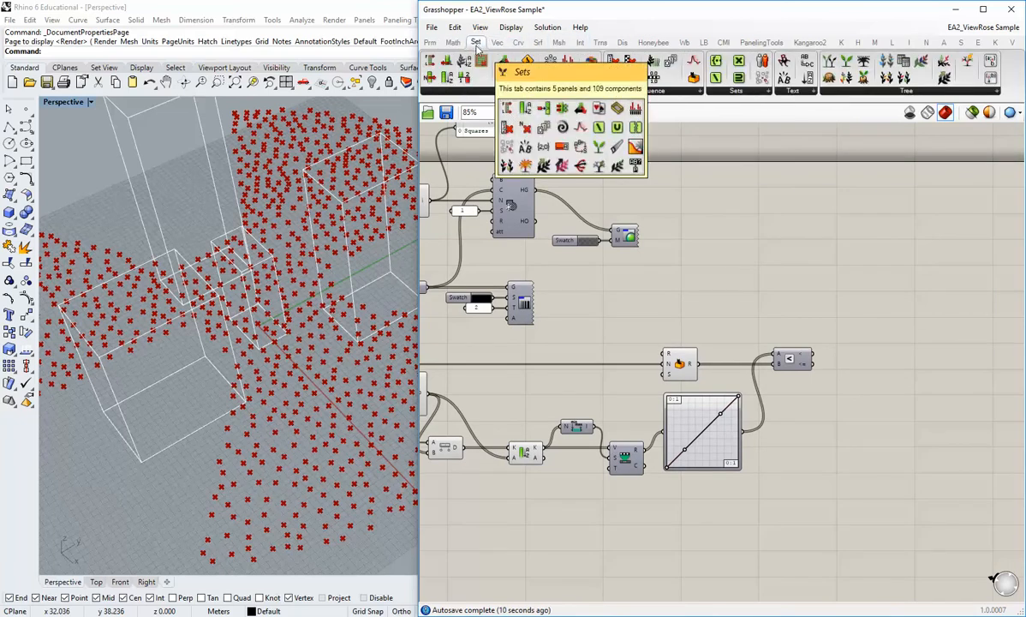
click(638, 91)
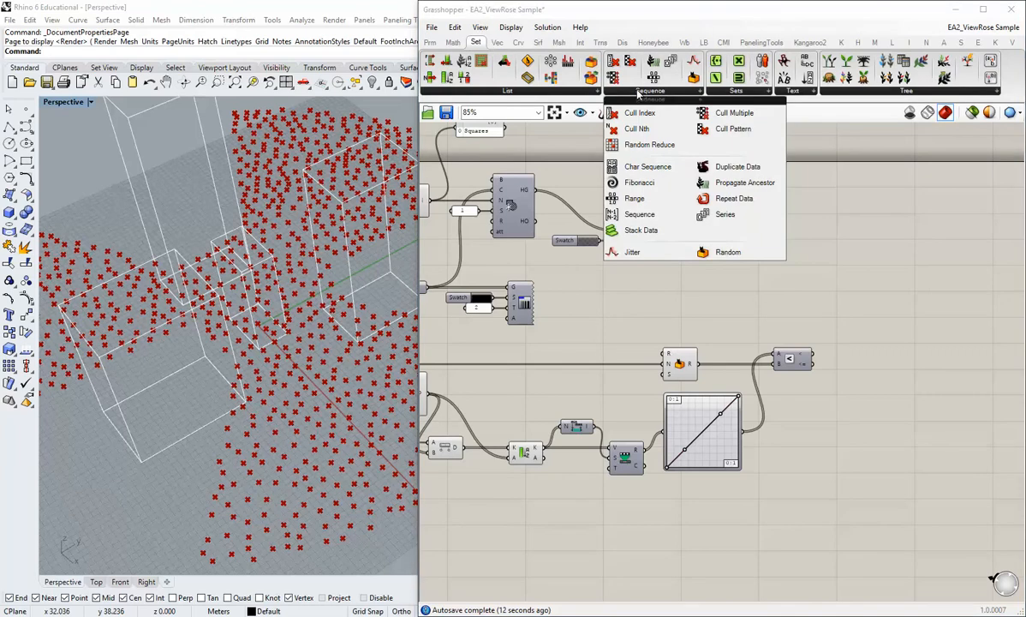
click(722, 130)
click(822, 458)
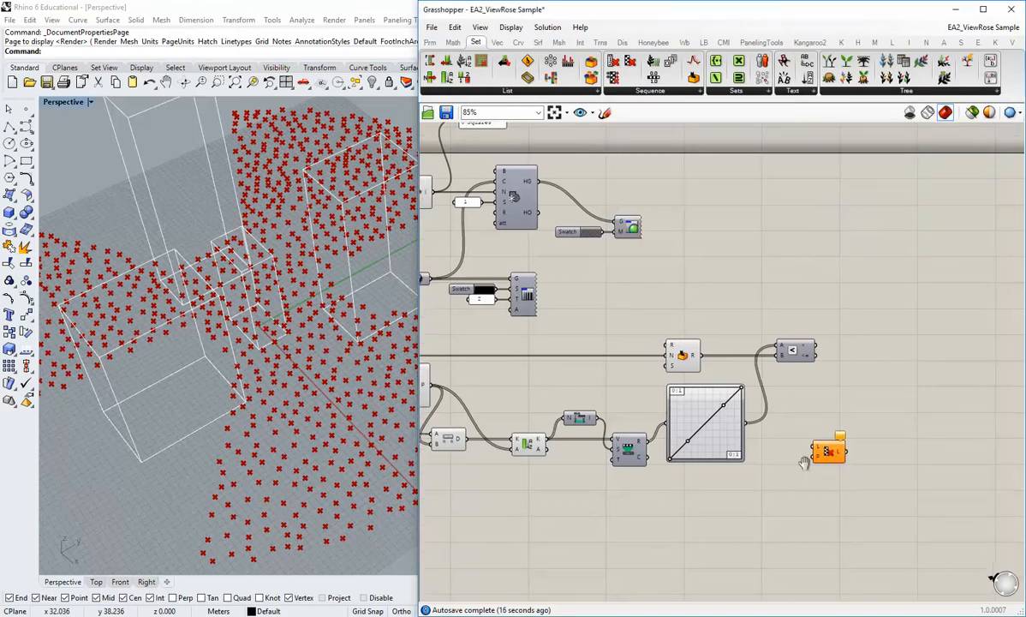
right_drag(804, 463, 818, 443)
drag(850, 435, 811, 498)
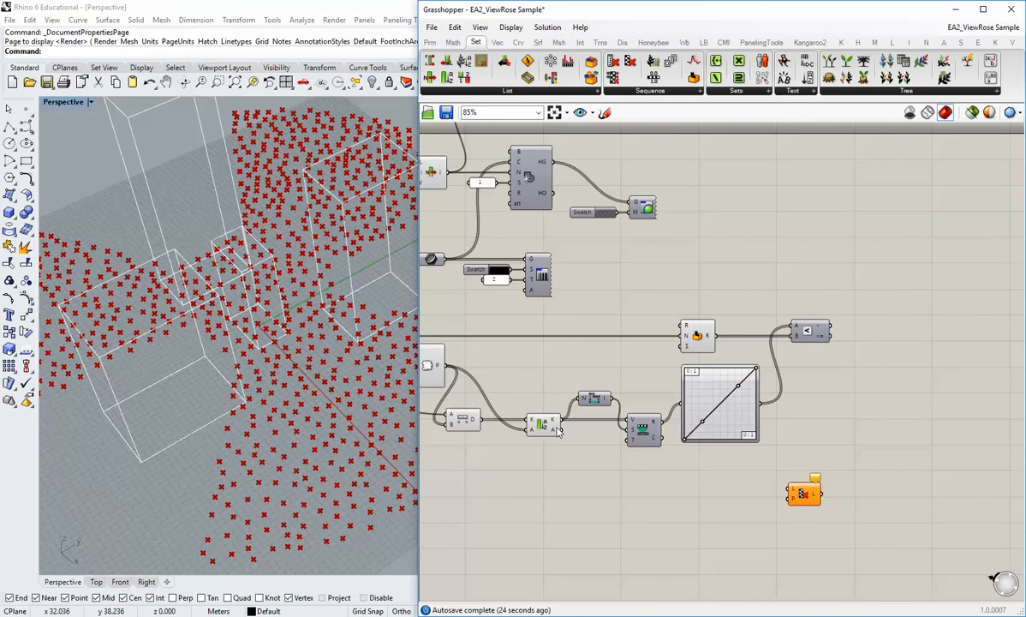
- Turn off the preview of the Populate Geometry component
right_drag(436, 370, 526, 353)
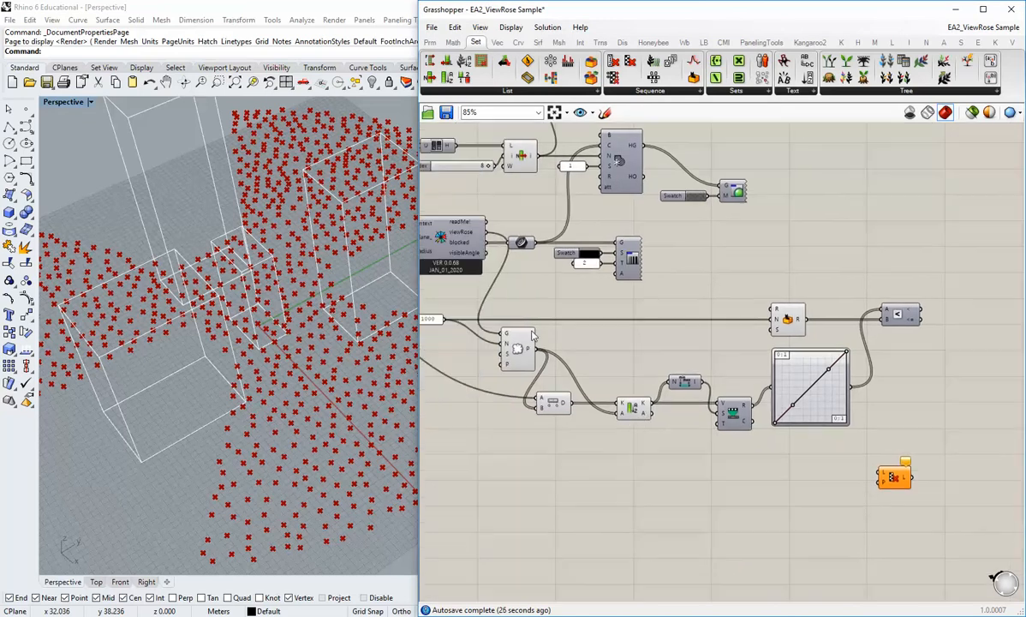
right_click(526, 353)
click(555, 322)
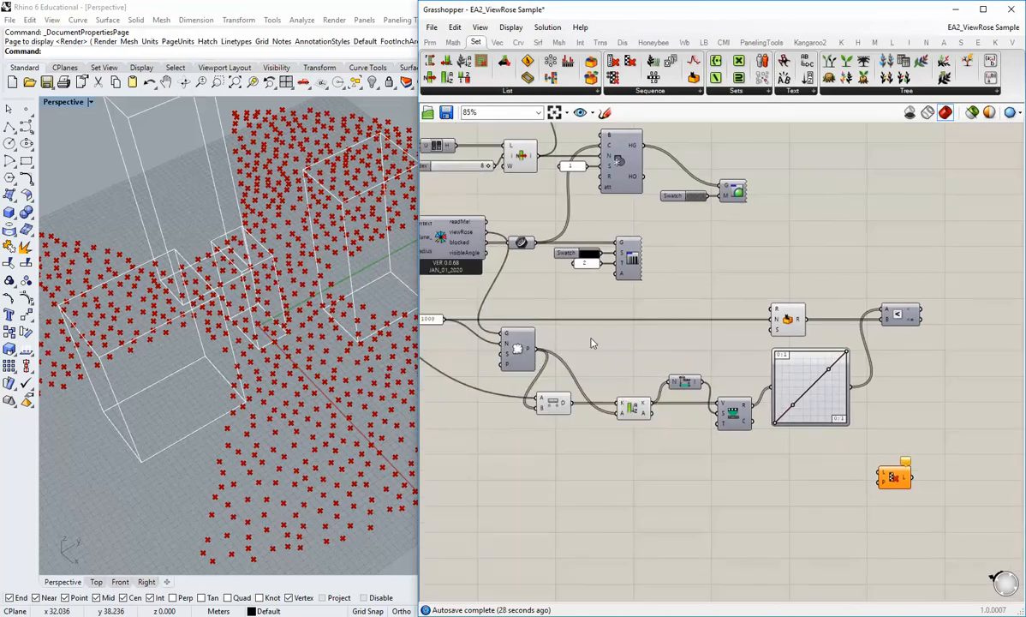
- Connect Sort List's sorted A output to Cull Pattern's L input and move Cull Pattern beyond the Smaller Than component
right_drag(561, 373, 531, 375)
scroll(612, 408, up, 2)
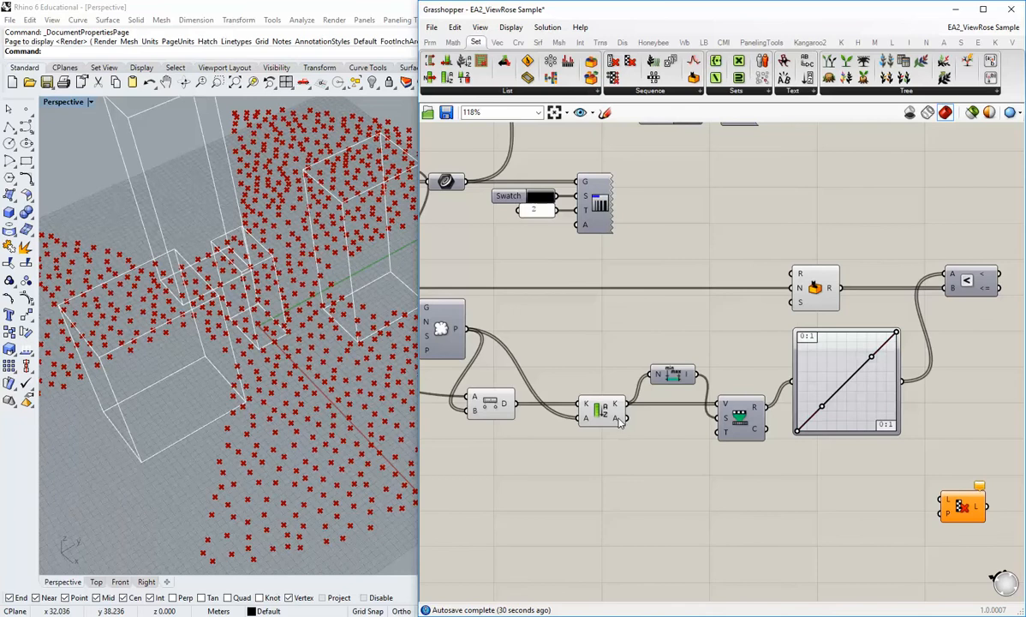
mouse_move(620, 419)
scroll(604, 424, down, 2)
drag(810, 474, 769, 473)
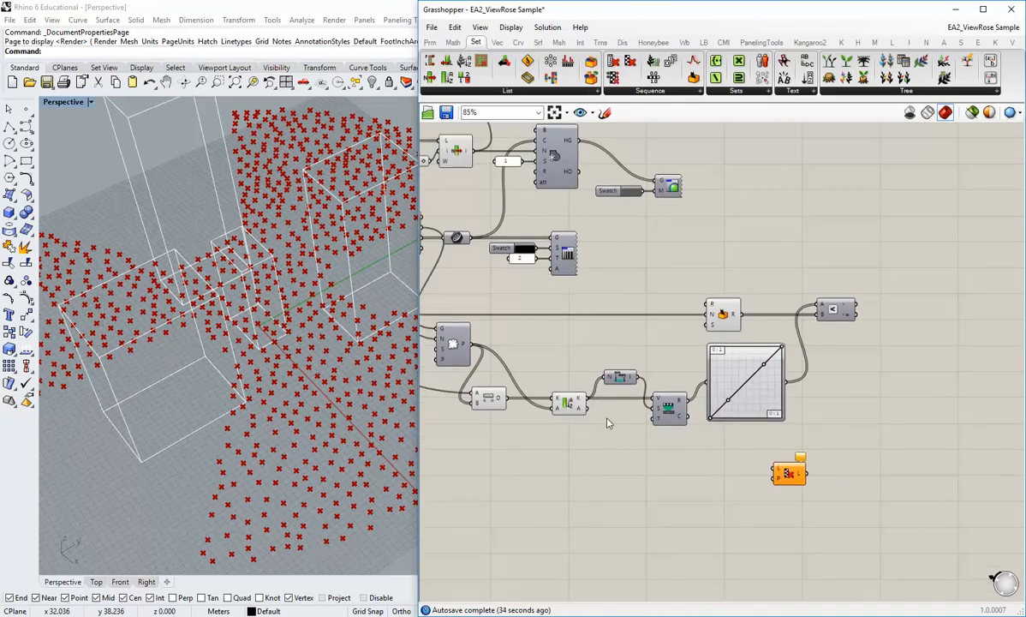
drag(589, 412, 946, 419)
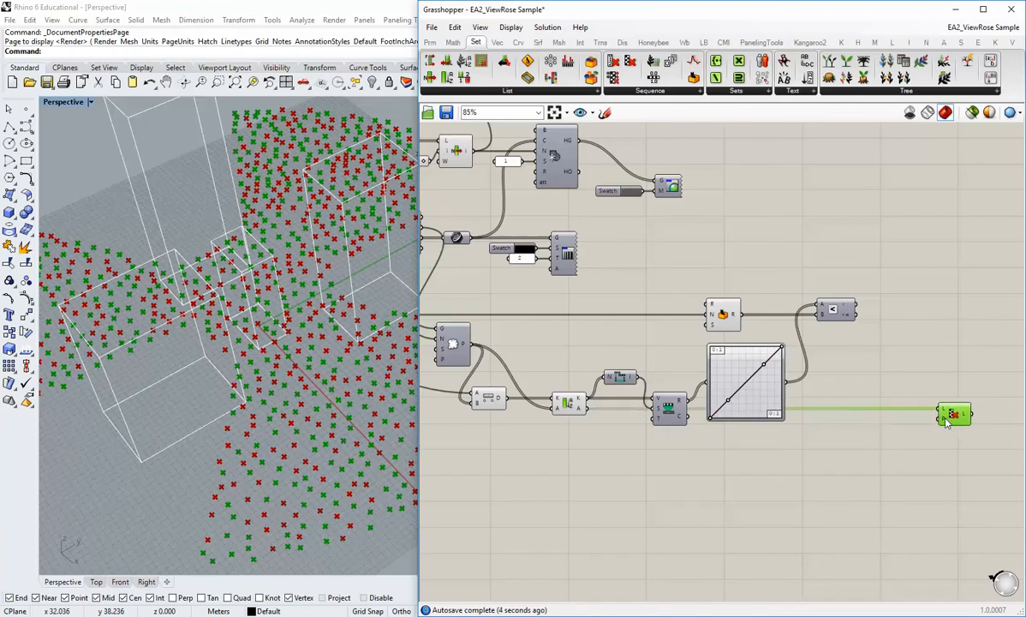
click(928, 400)
- Connect Smaller Than's < output to Cull Pattern's P input
right_drag(854, 315, 794, 304)
scroll(790, 299, up, 2)
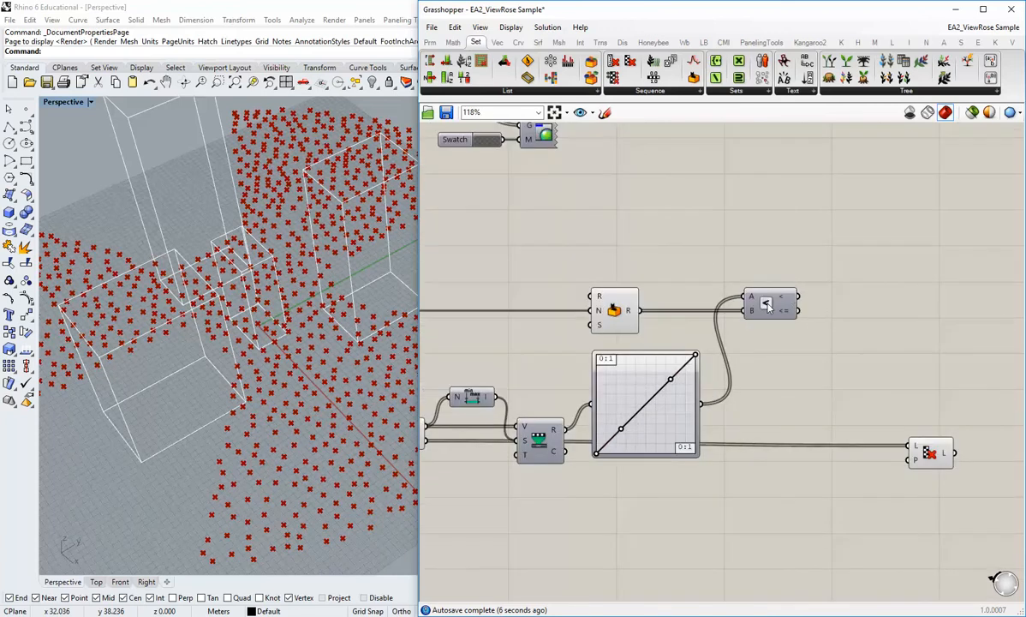
drag(797, 297, 911, 461)
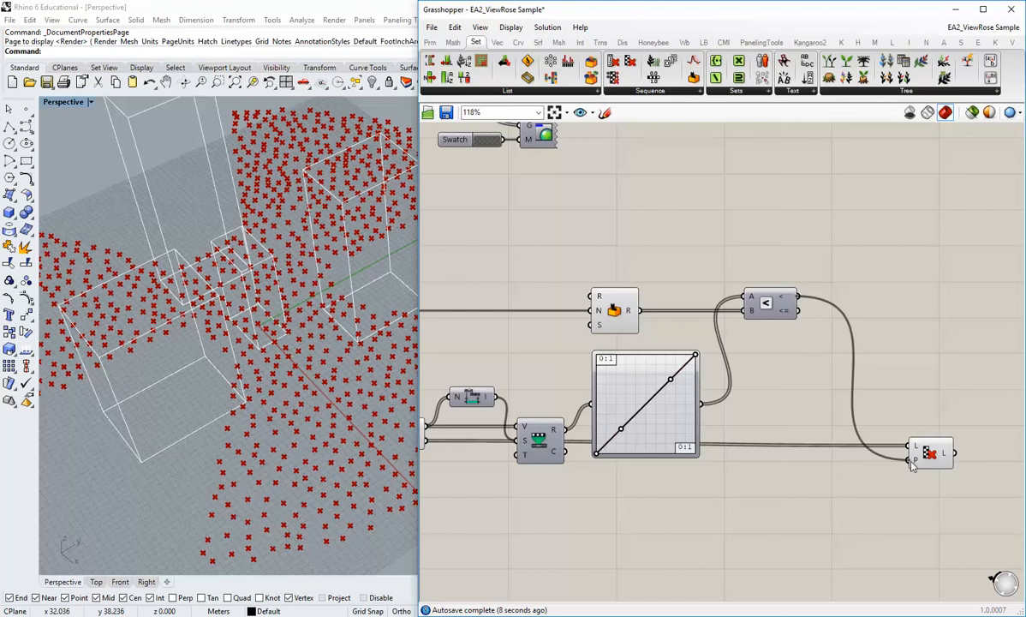
- Turn off Sort List's preview and view the culled points from above in the Perspective viewport
right_drag(771, 441, 963, 473)
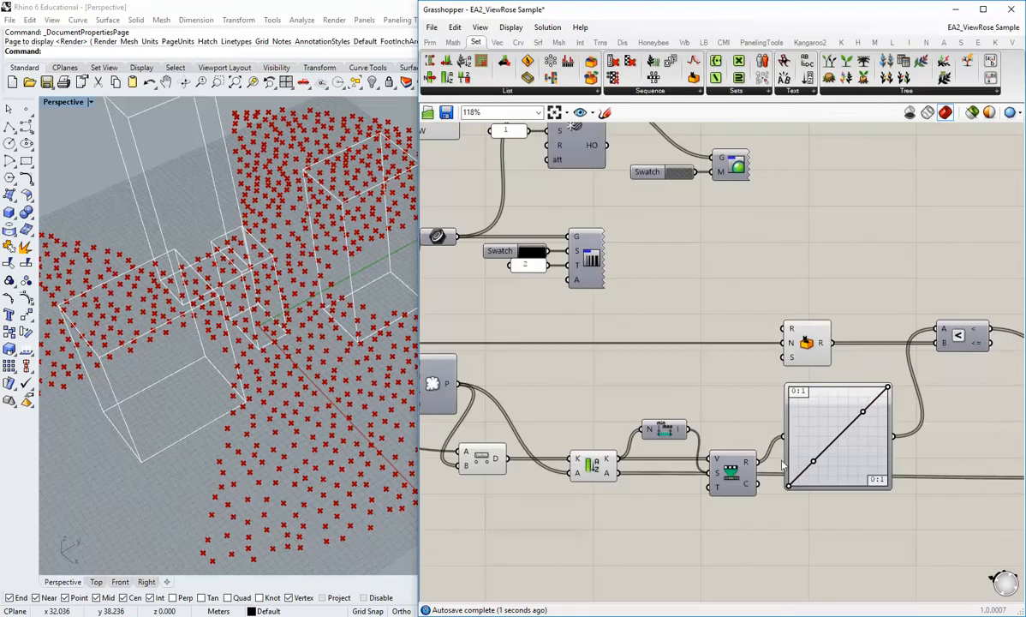
right_drag(589, 474, 595, 442)
right_click(600, 433)
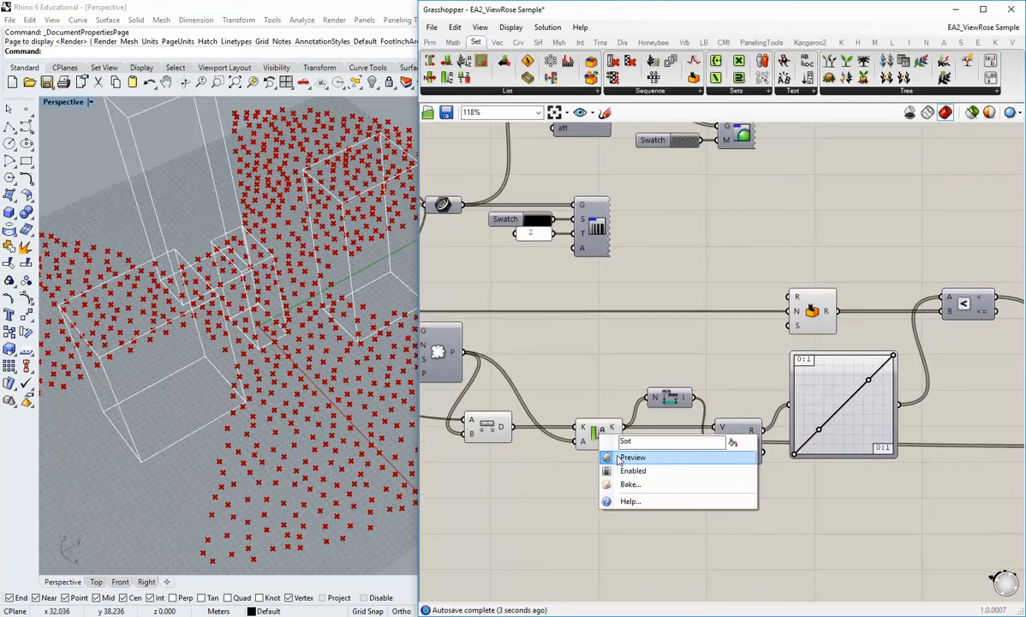
click(633, 455)
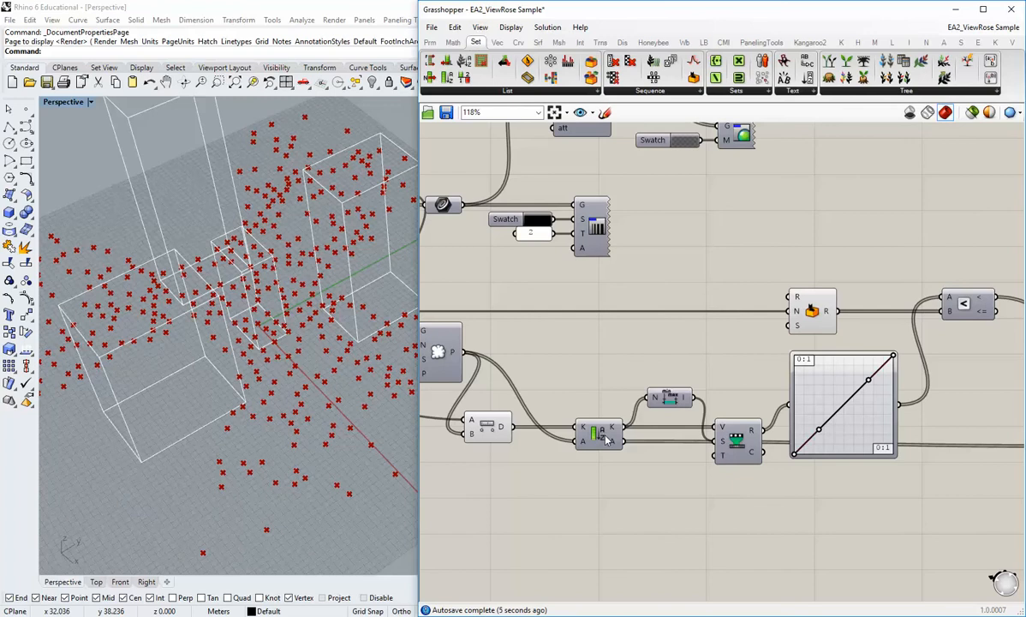
right_drag(282, 320, 320, 377)
scroll(268, 362, down, 5)
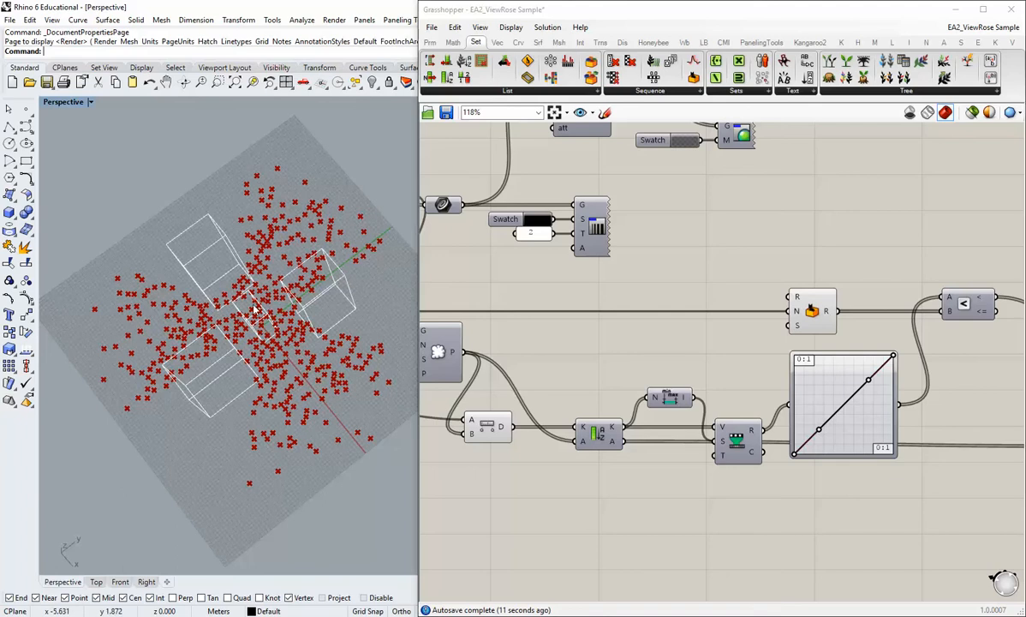
- Reshape the Graph Mapper's Bezier curve into a smooth S-curve by repositioning its two inner control handles
right_drag(830, 454, 747, 458)
scroll(749, 456, up, 2)
drag(732, 426, 814, 456)
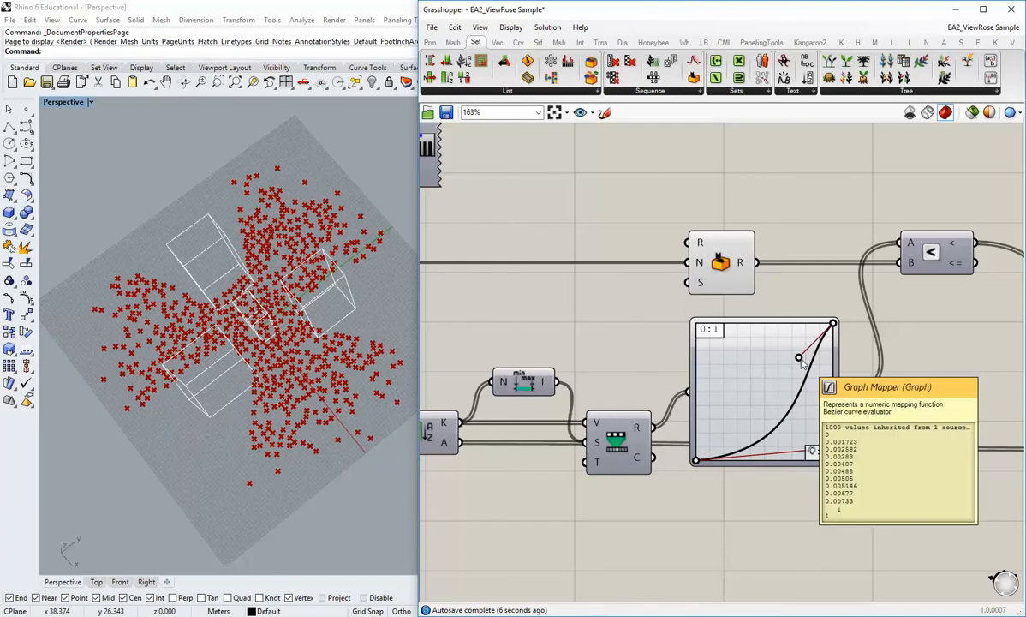
drag(799, 358, 757, 361)
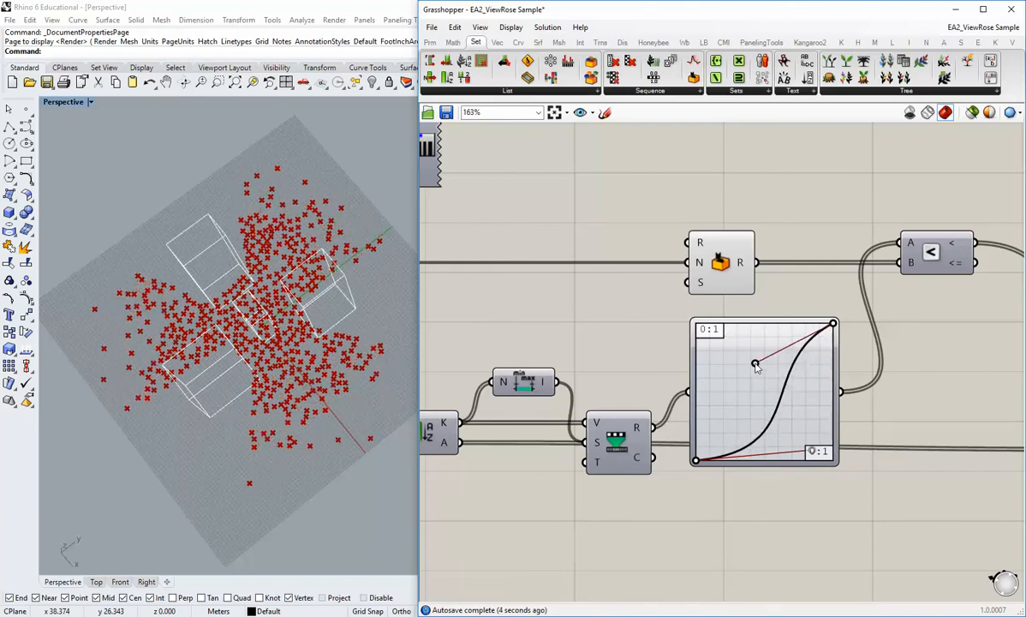
drag(812, 452, 779, 447)
mouse_move(756, 363)
mouse_down()
mouse_move(775, 374)
mouse_move(781, 348)
mouse_move(759, 369)
mouse_up()
scroll(786, 527, down, 2)
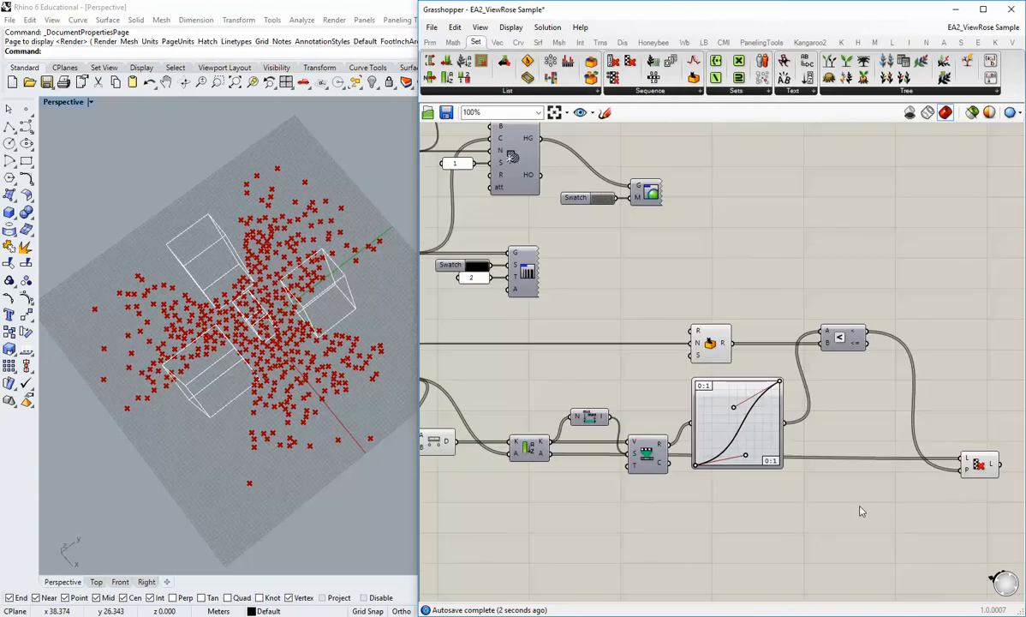
- Change the panel feeding the Populate Geometry component's N input to 5000 points
right_drag(625, 510, 976, 570)
scroll(645, 409, up, 2)
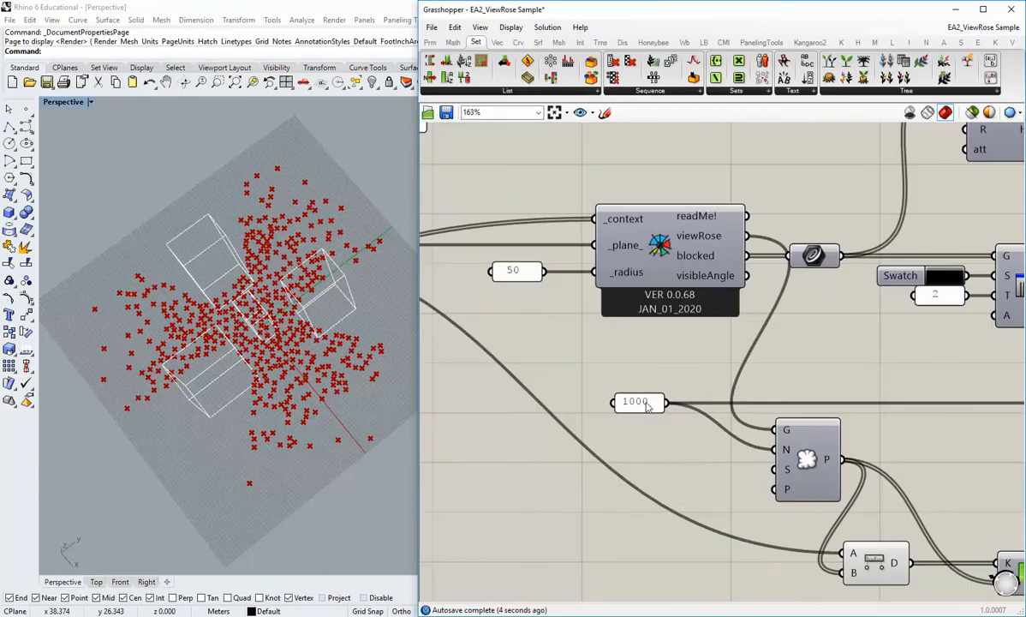
double_click(646, 406)
text(50)
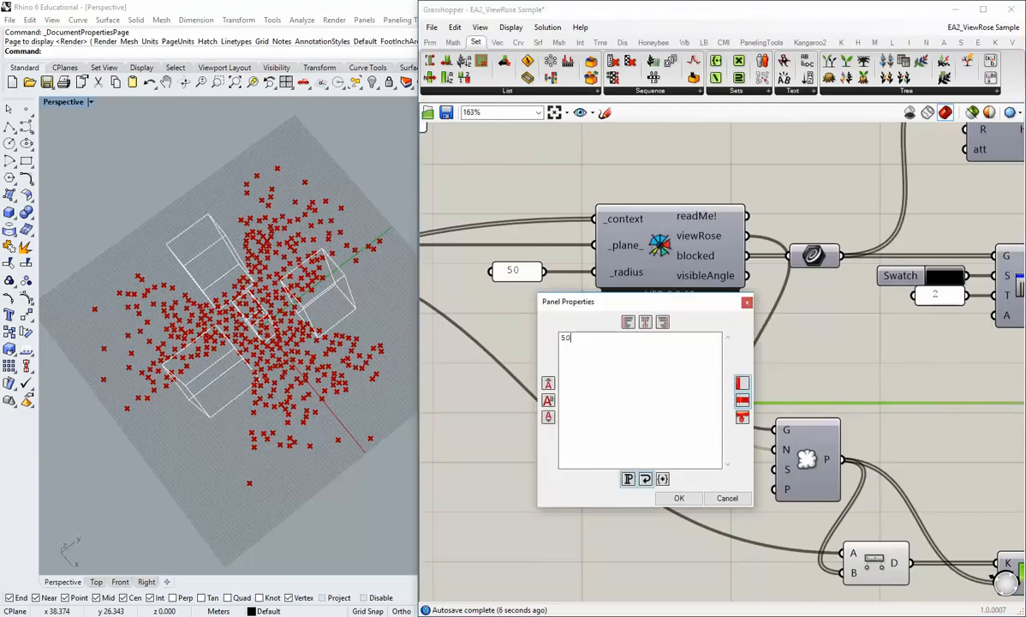
text(00)
click(679, 497)
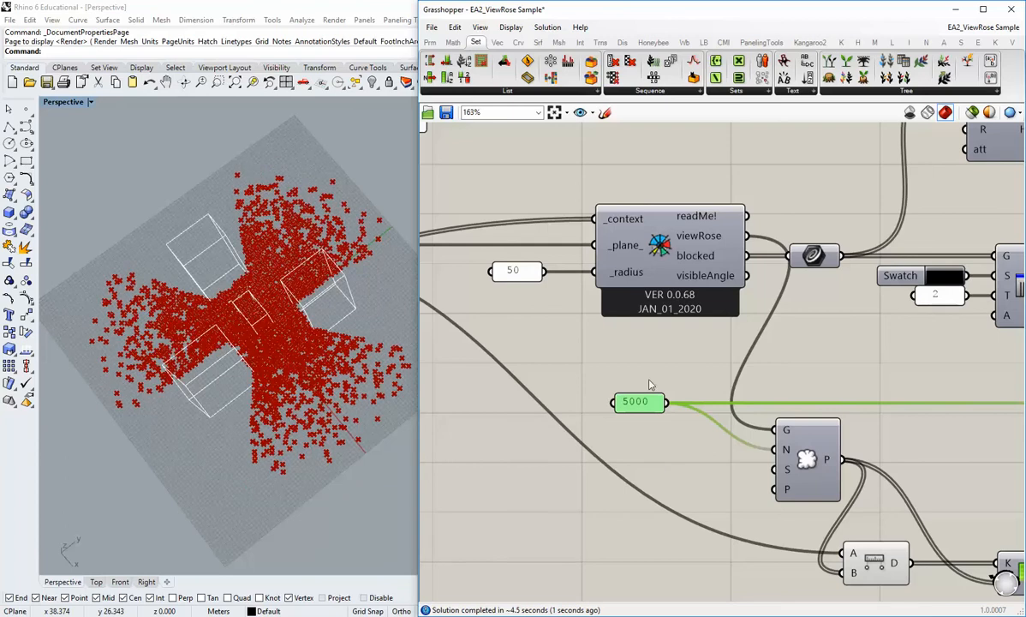
click(695, 476)
- Reshape the Graph Mapper's Bezier curve by moving both inner control handles slightly upward while keeping a smooth S-curve
right_drag(295, 392, 268, 415)
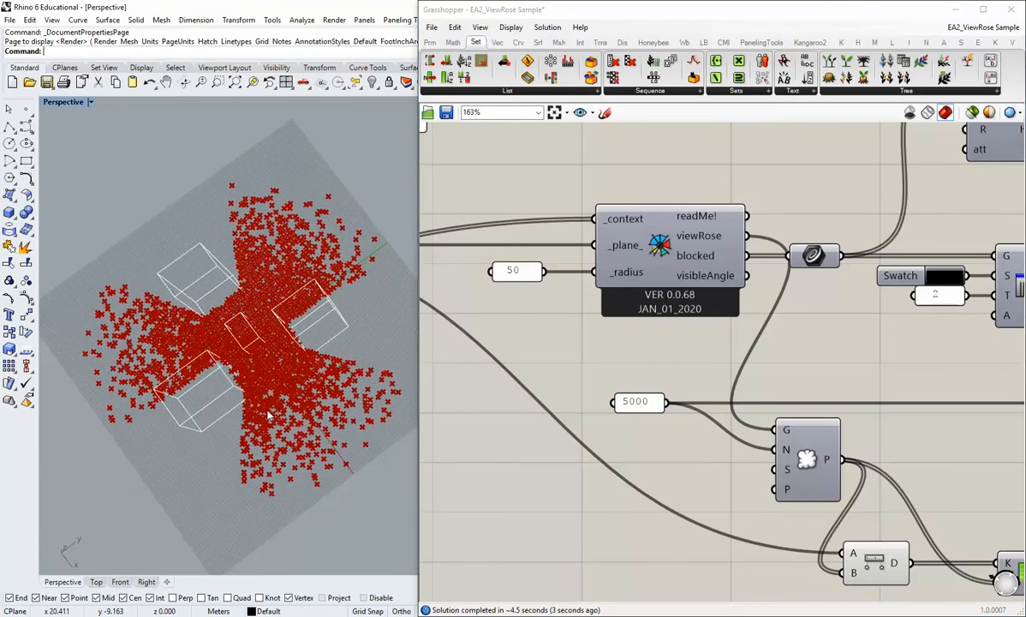
scroll(244, 342, up, 6)
right_drag(248, 351, 304, 377)
scroll(278, 398, down, 5)
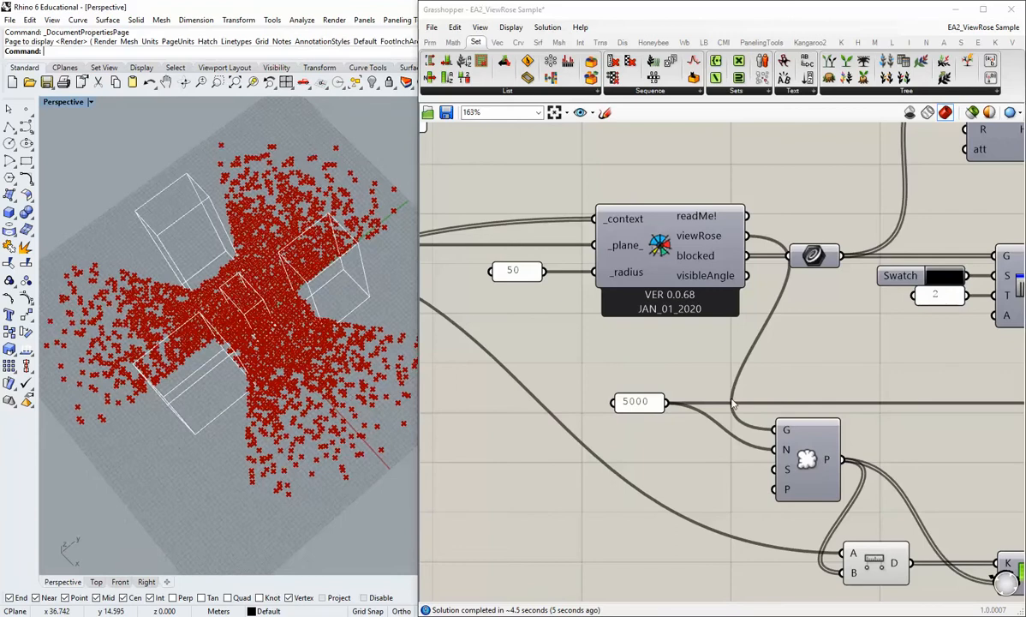
scroll(734, 403, down, 2)
right_drag(923, 421, 458, 352)
right_drag(762, 427, 659, 427)
scroll(618, 459, up, 1)
drag(643, 359, 641, 350)
drag(664, 438, 648, 391)
right_drag(539, 470, 577, 472)
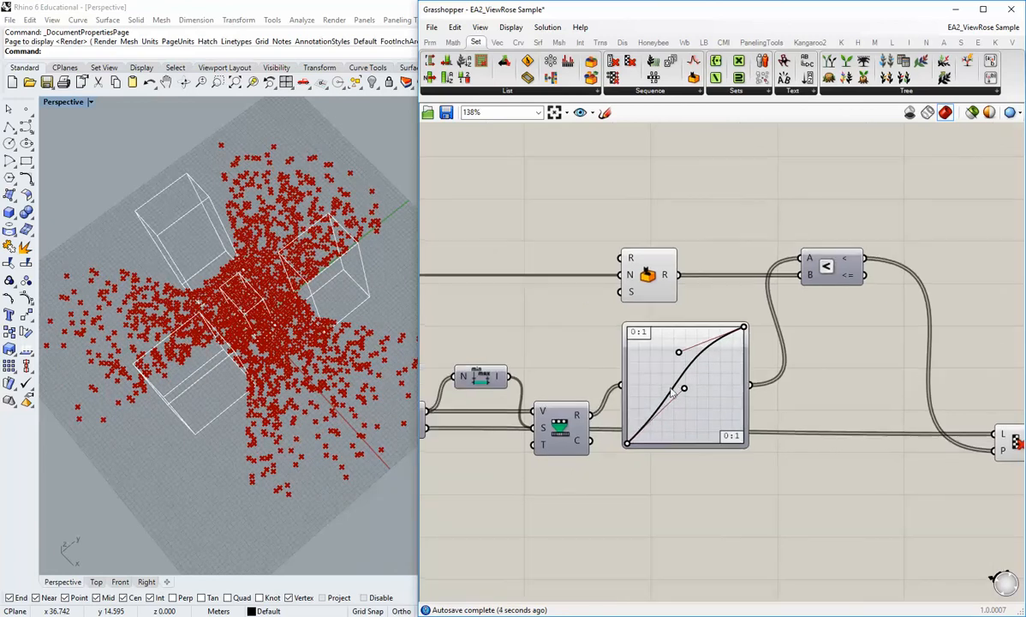
drag(684, 389, 687, 414)
- Switch from the Perspective viewport to a maximized Top viewport and widen the Rhino view area beside the Grasshopper canvas
scroll(267, 396, down, 4)
right_drag(267, 395, 316, 366)
scroll(278, 339, up, 4)
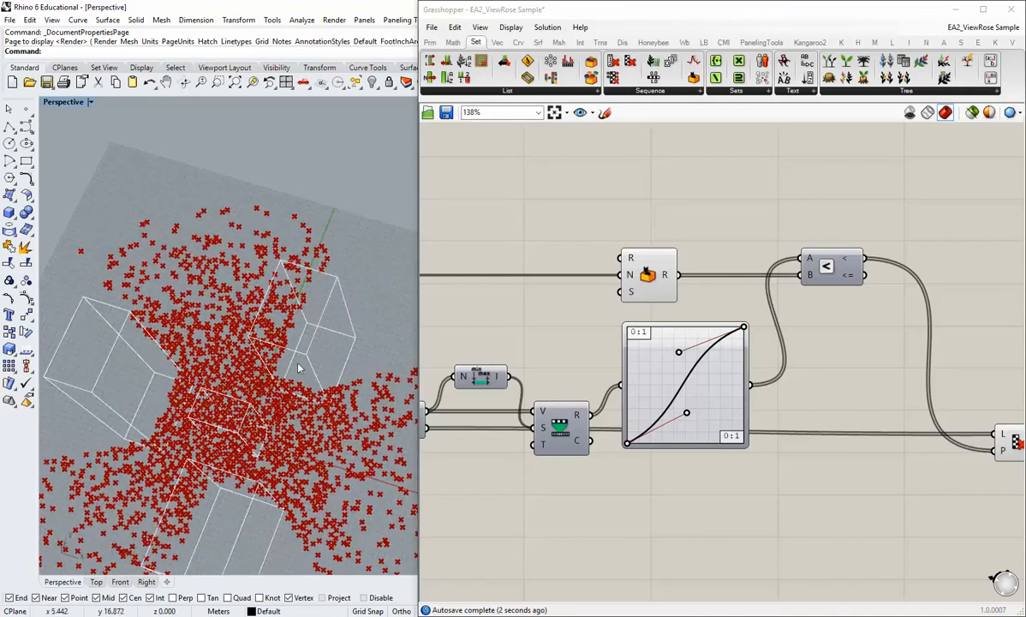
double_click(70, 104)
double_click(57, 103)
scroll(194, 300, down, 15)
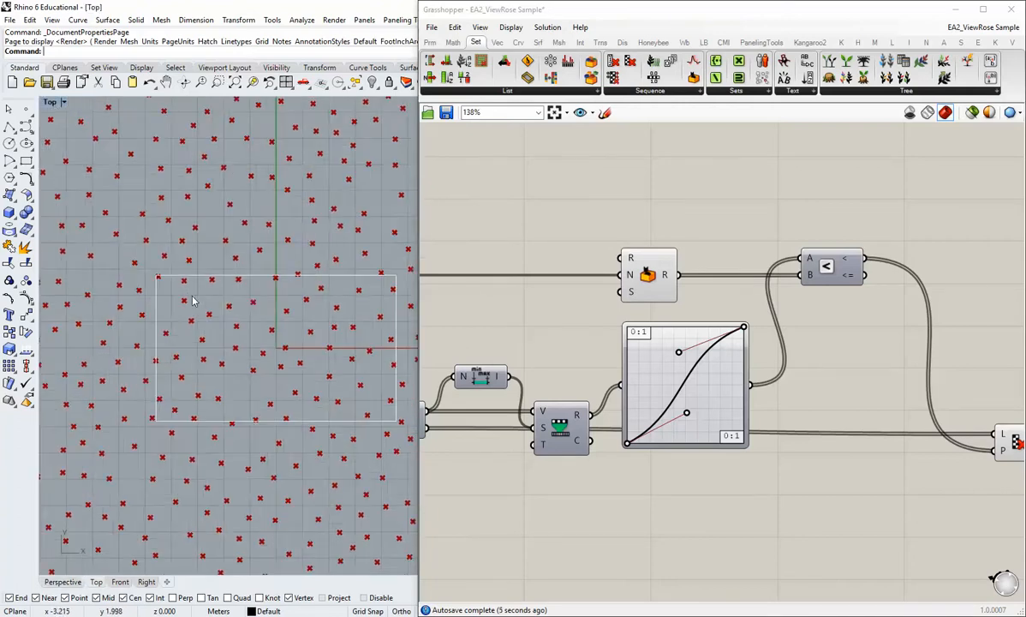
scroll(195, 300, down, 3)
drag(418, 234, 485, 233)
- Examine in the Top viewport how the culled points thin out with distance around the building outlines
right_drag(267, 322, 304, 367)
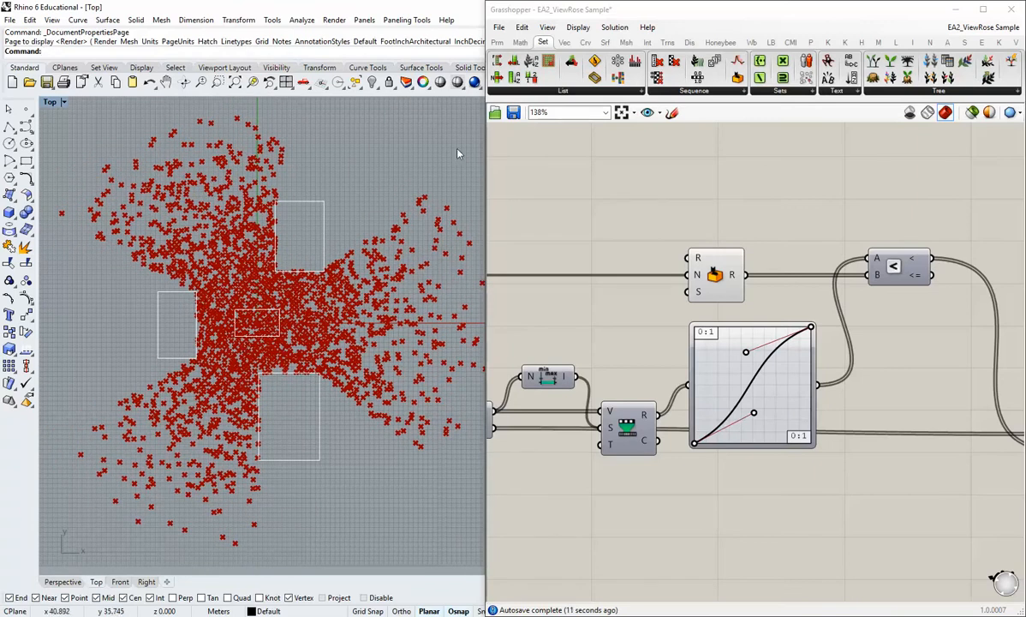
right_drag(399, 350, 360, 331)
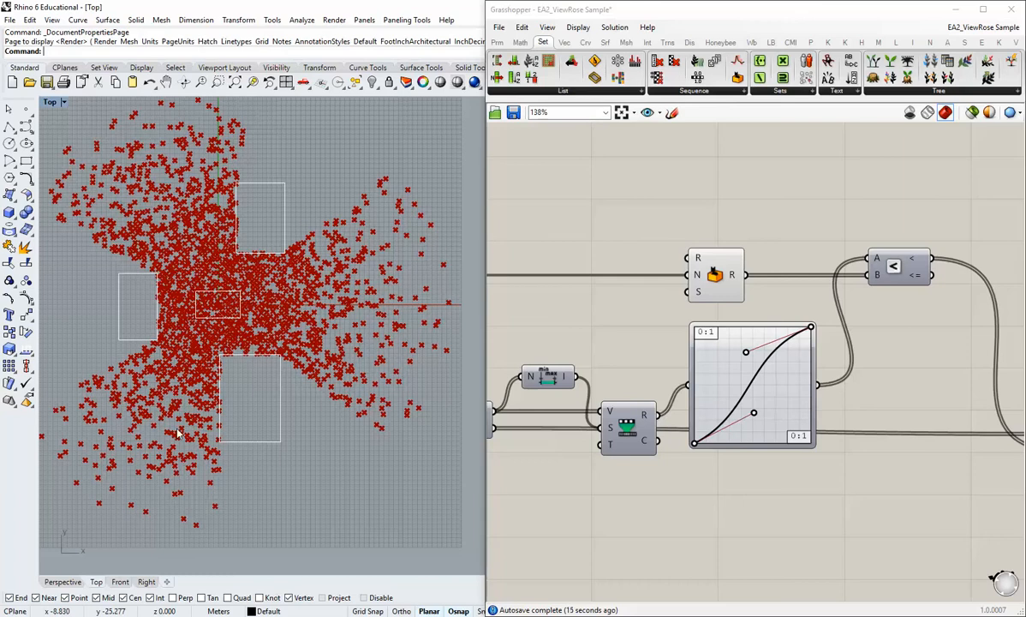
right_drag(186, 444, 196, 438)
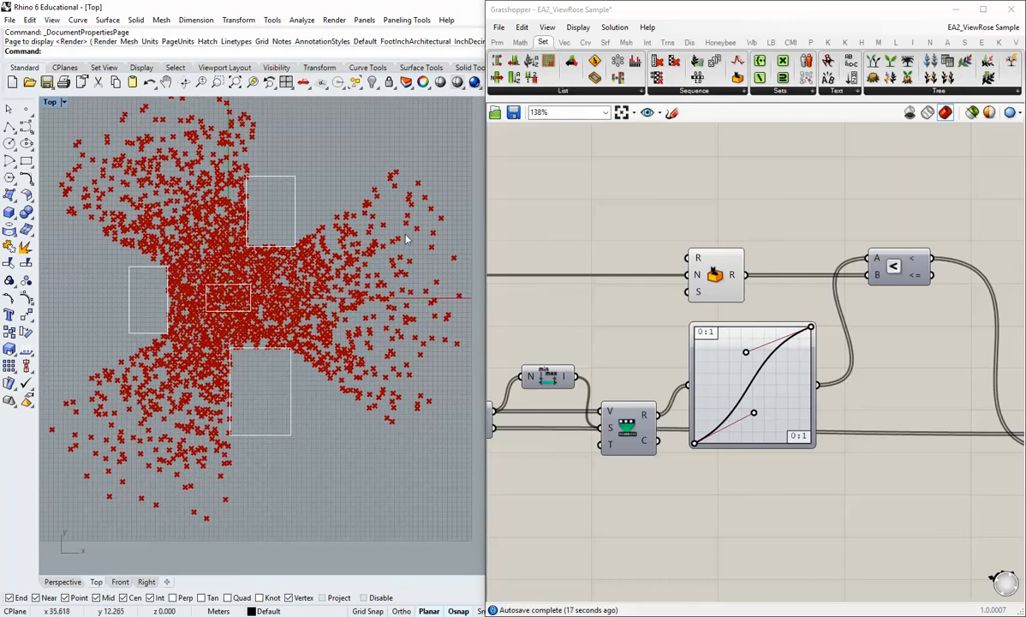
scroll(769, 427, down, 4)
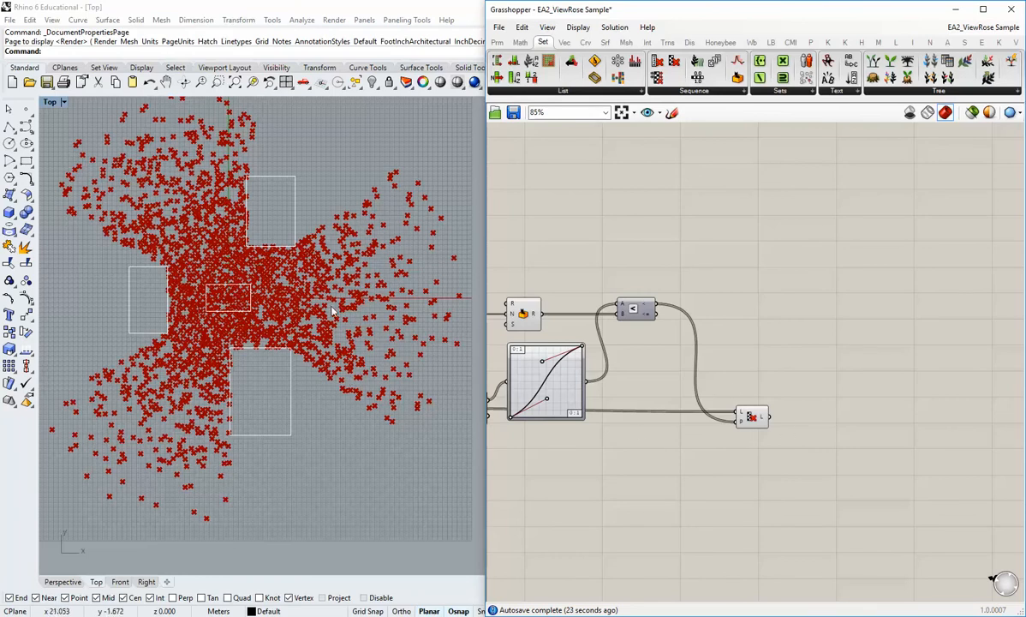
right_drag(297, 299, 323, 327)
scroll(210, 294, up, 3)
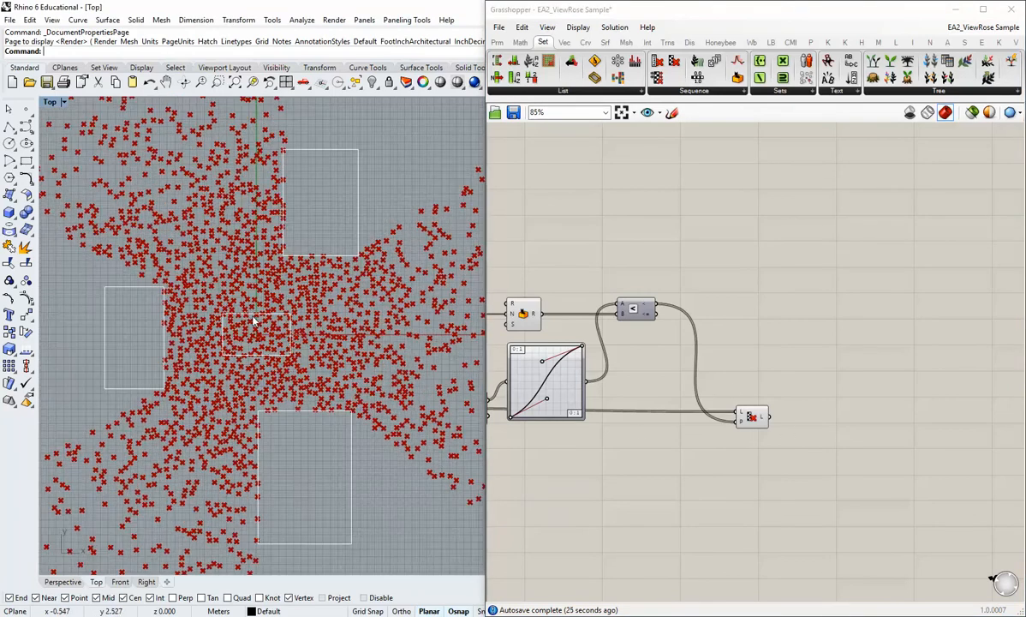
scroll(287, 327, down, 2)
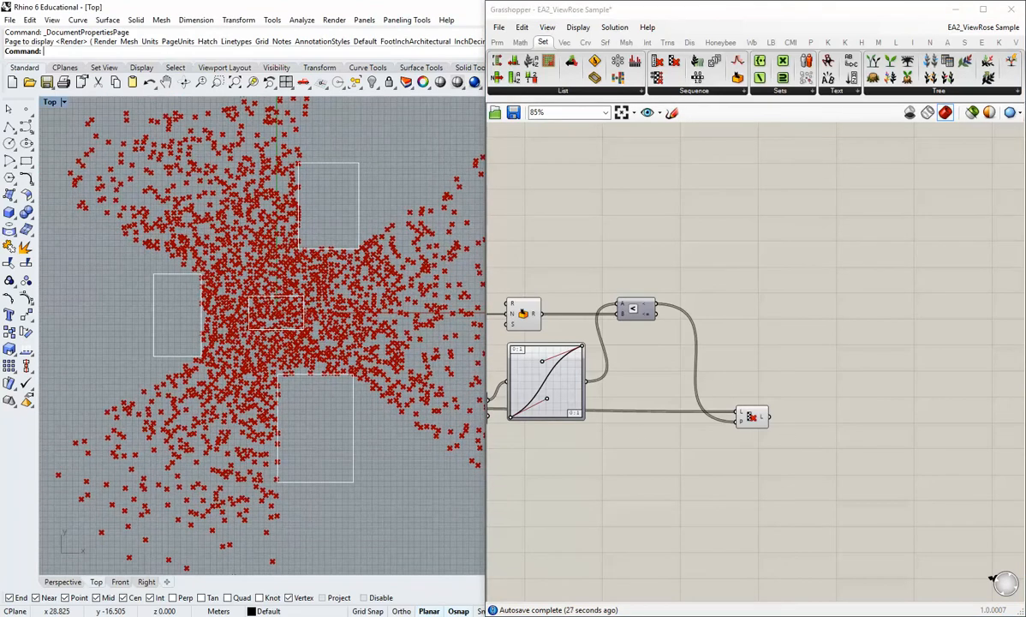
- Add a Circle component beside Cull Pattern and connect Cull Pattern's L output to its P input
click(730, 240)
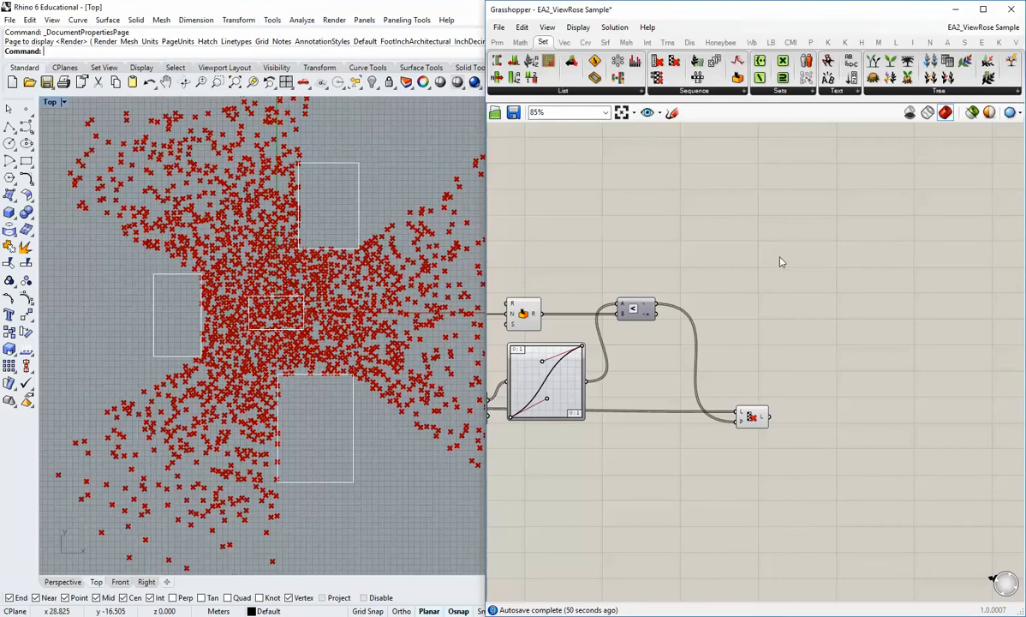
click(585, 43)
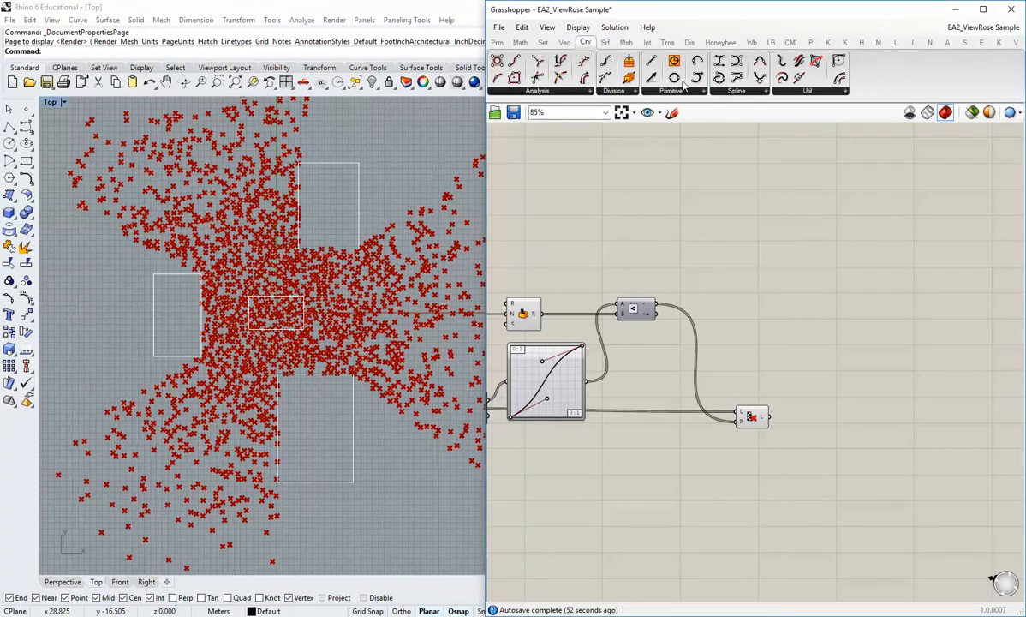
drag(674, 61, 861, 481)
drag(773, 414, 835, 469)
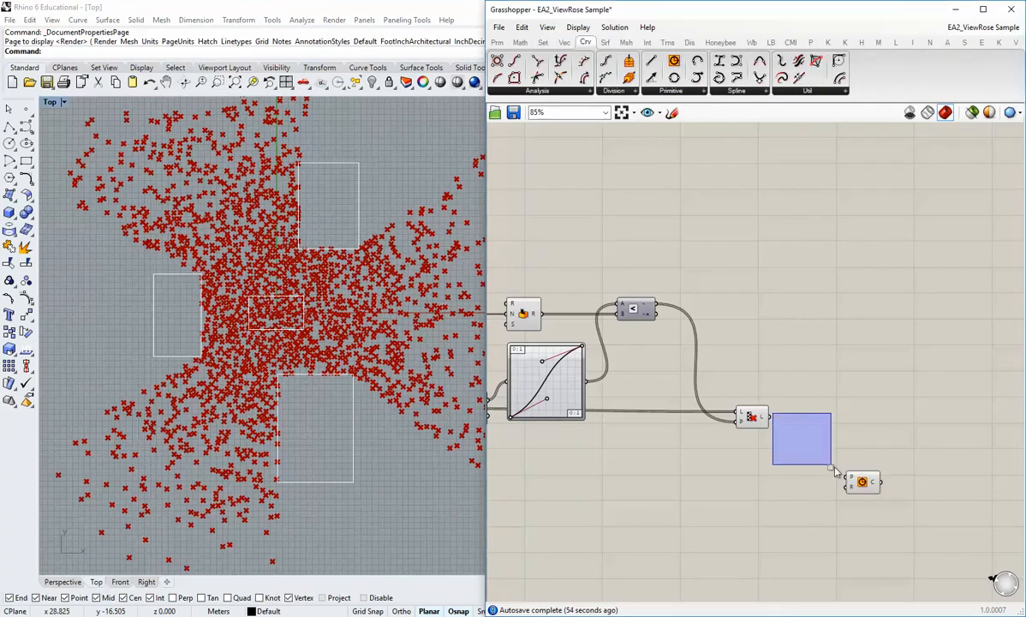
drag(769, 417, 818, 425)
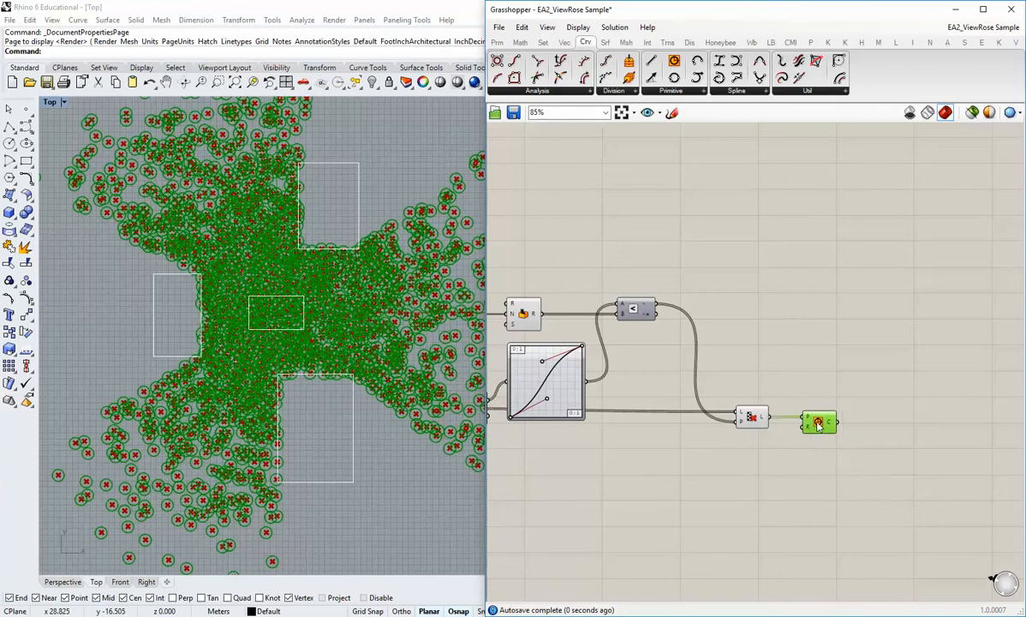
- Turn off Cull Pattern's preview and move the Circle component slightly farther away from it
click(792, 454)
right_click(754, 415)
click(778, 437)
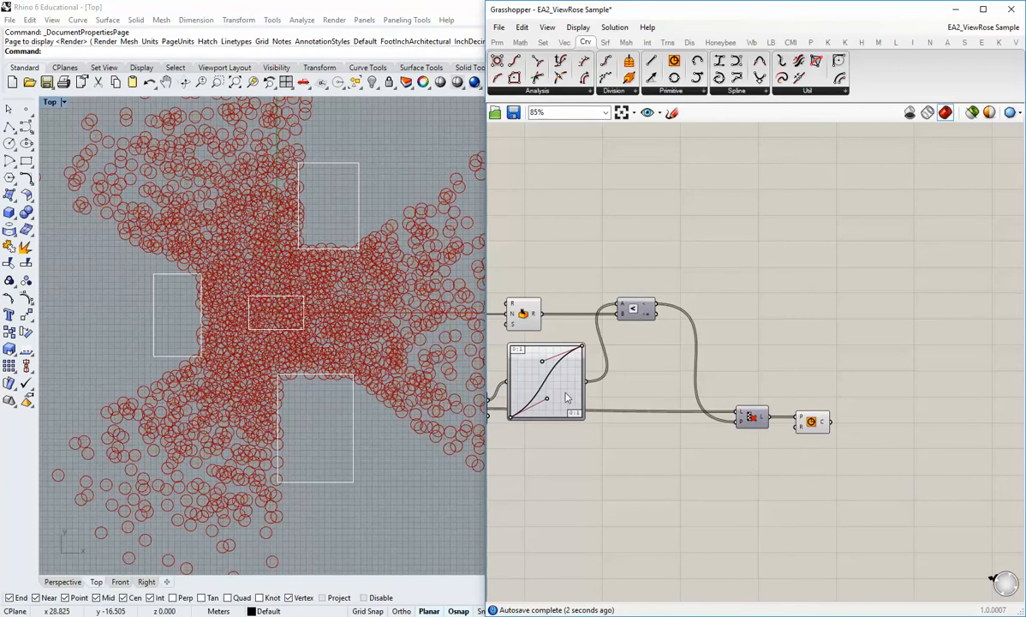
drag(811, 420, 823, 420)
click(799, 470)
- Add a number slider with a value of 0.250 and connect it to the Circle component's R input
click(496, 42)
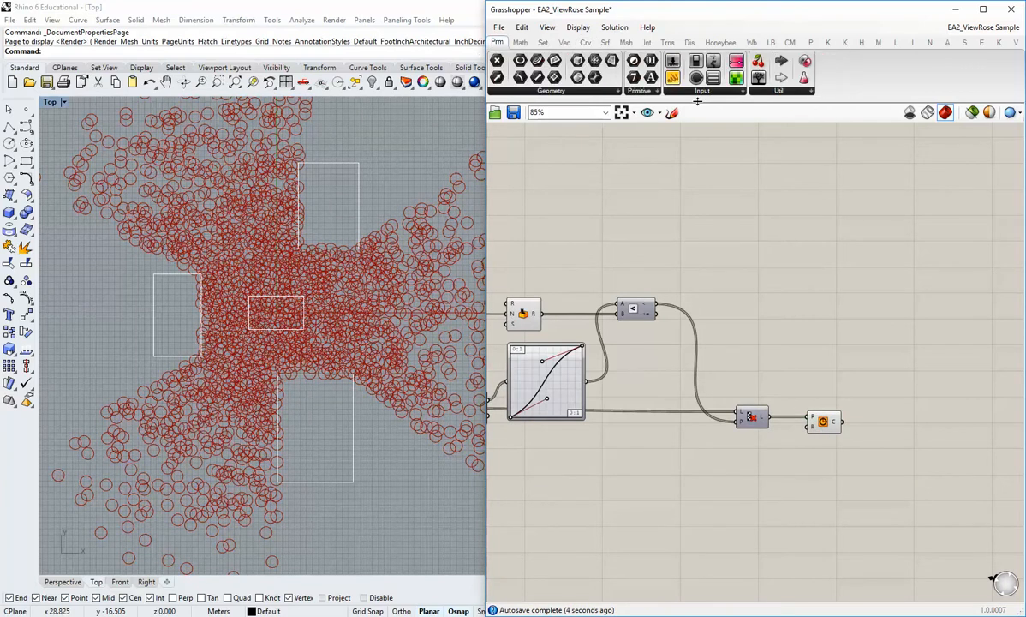
drag(672, 77, 816, 417)
scroll(775, 450, up, 2)
right_drag(787, 481, 787, 505)
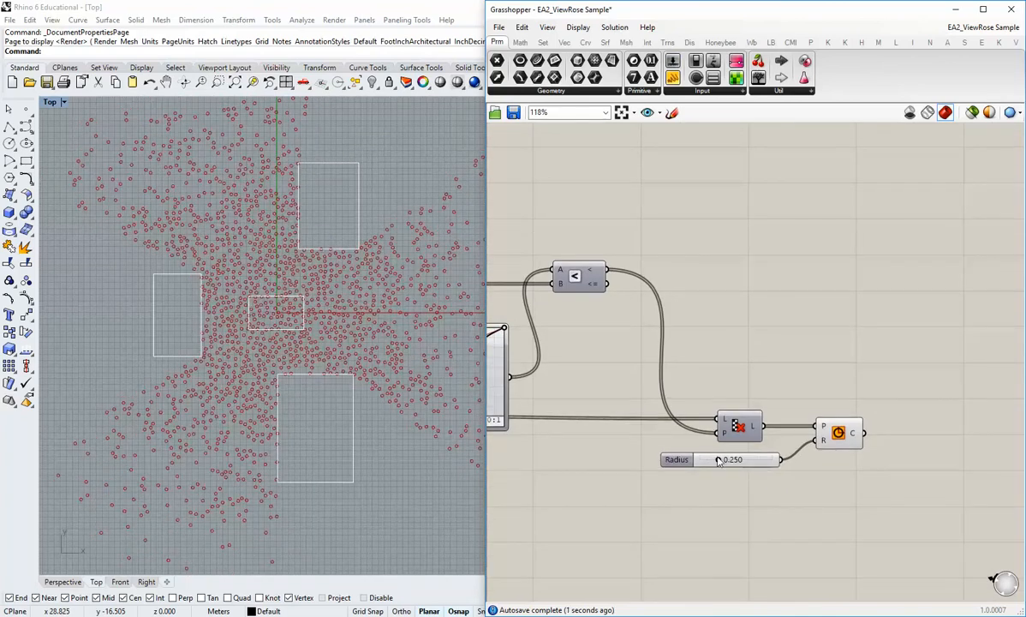
- Set the circle Radius slider to 0.242 and check the circles around the four rectangles
drag(719, 462, 719, 462)
scroll(333, 454, down, 2)
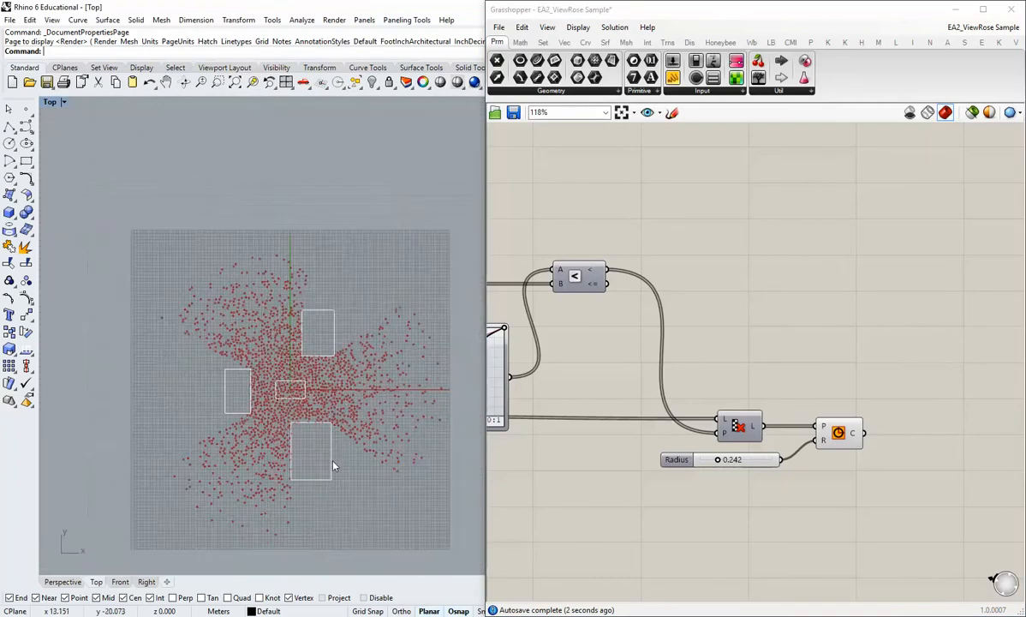
scroll(314, 418, up, 5)
scroll(340, 466, down, 4)
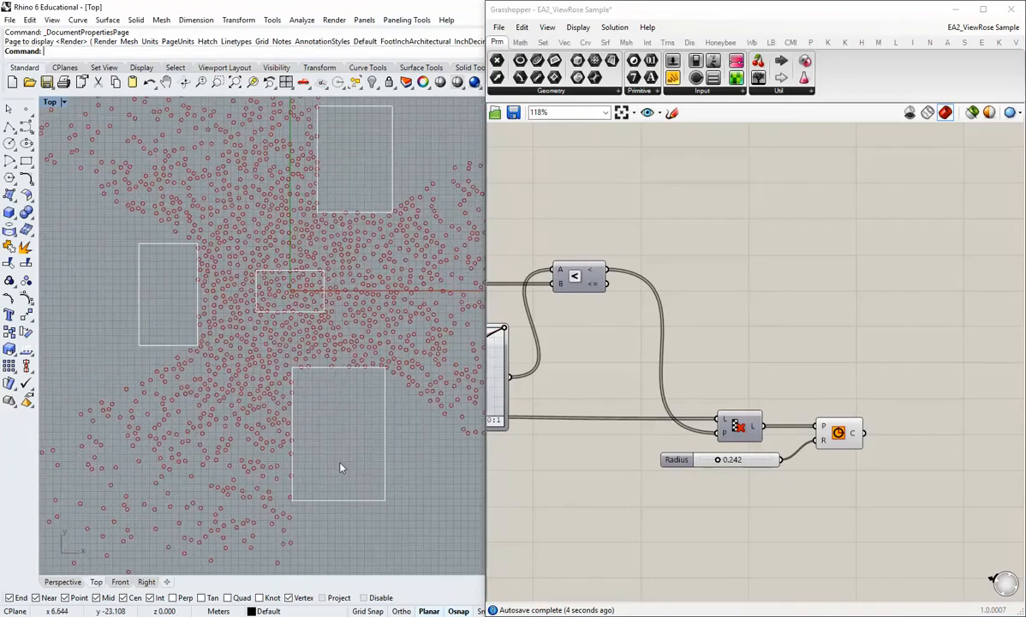
scroll(340, 467, up, 1)
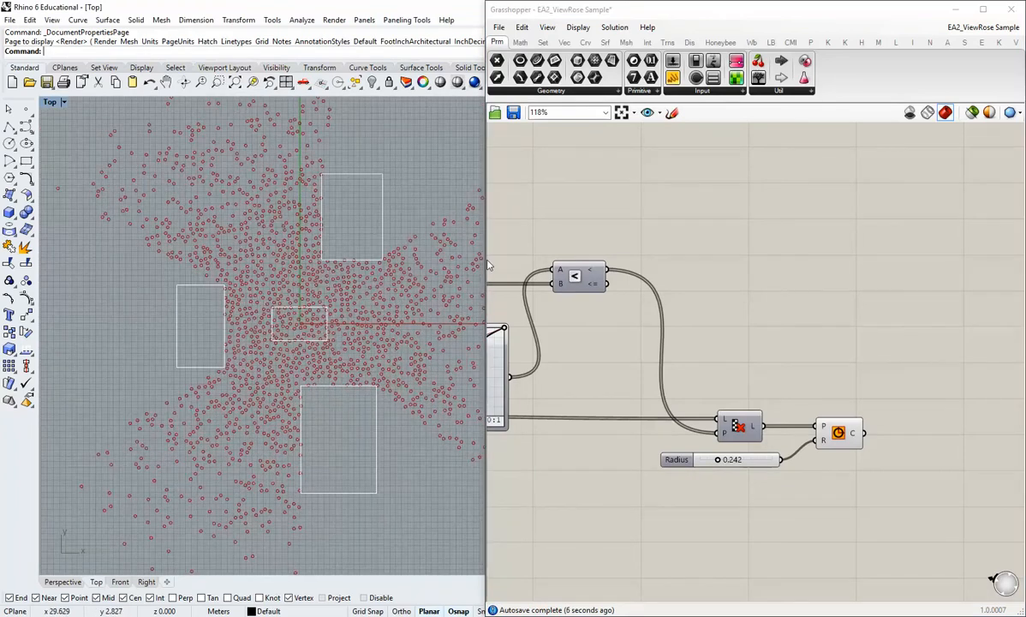
- Narrow the Grasshopper window to enlarge the Rhino viewport and centre the whole circle pattern in it
drag(488, 265, 504, 279)
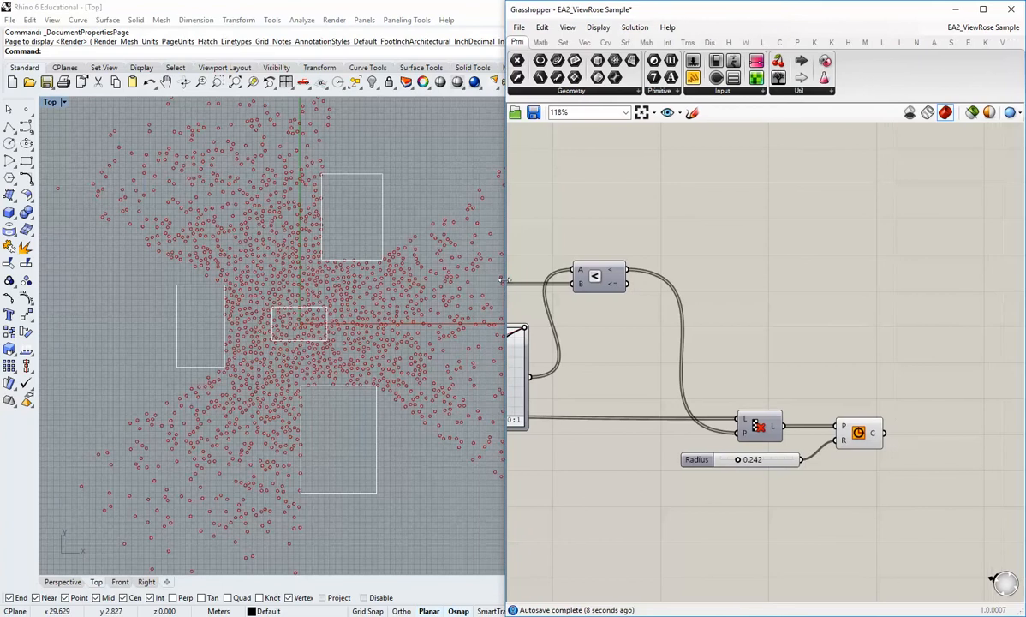
scroll(378, 373, down, 1)
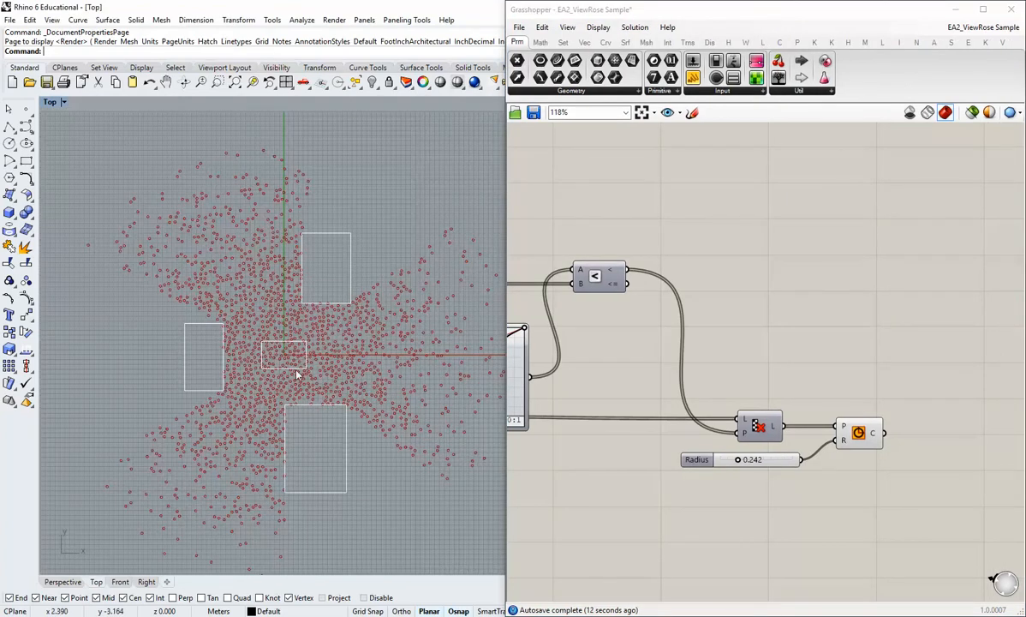
right_drag(370, 394, 338, 390)
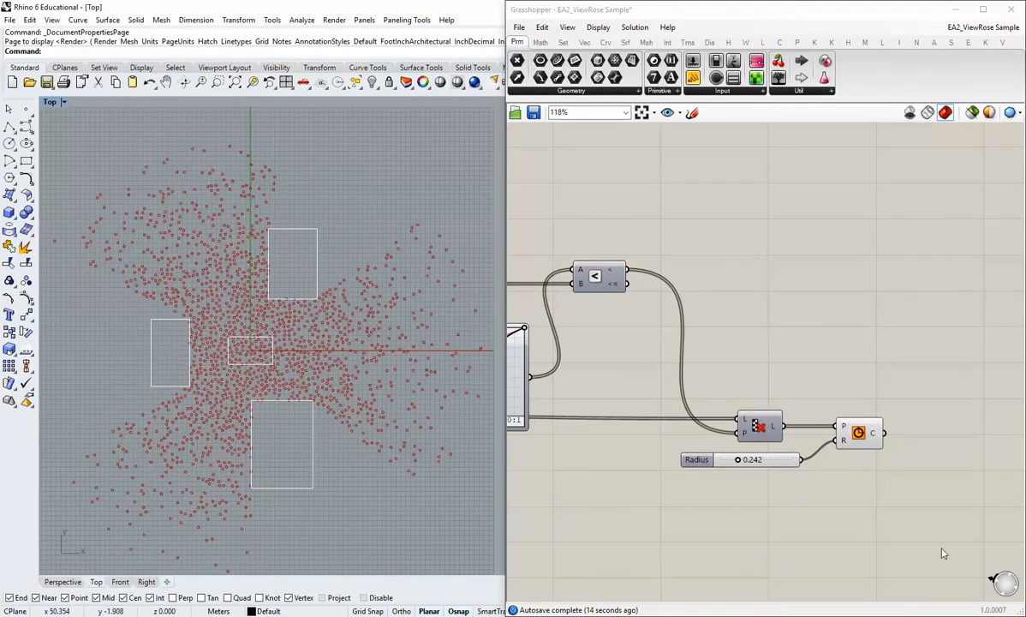
- Move the Radius slider lower on the canvas, clear of the Cull Pattern and Circle components
right_drag(799, 488, 744, 466)
drag(735, 442, 759, 440)
click(739, 460)
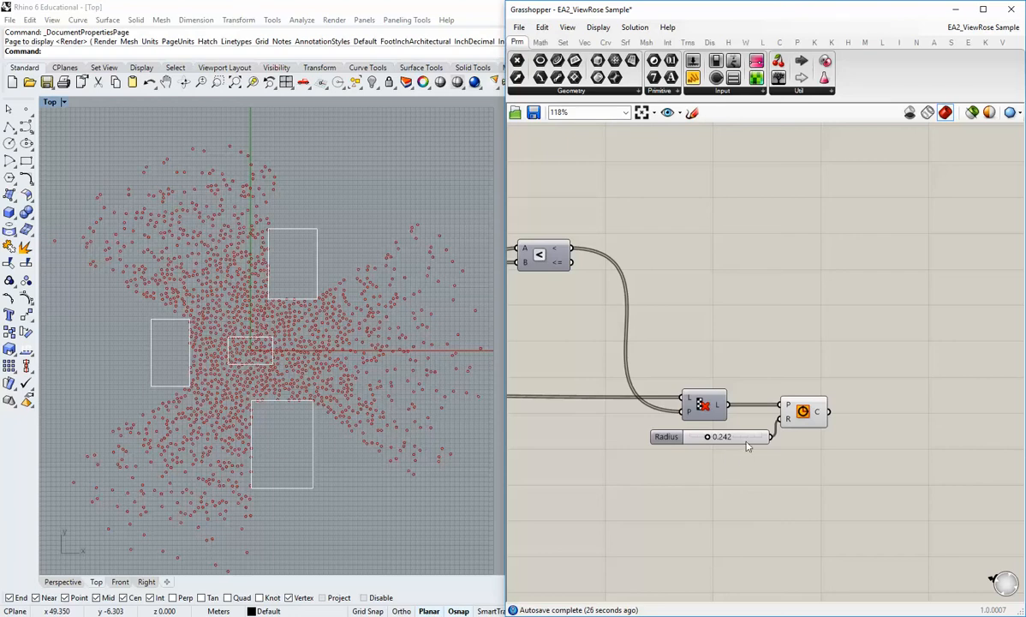
drag(746, 446, 730, 472)
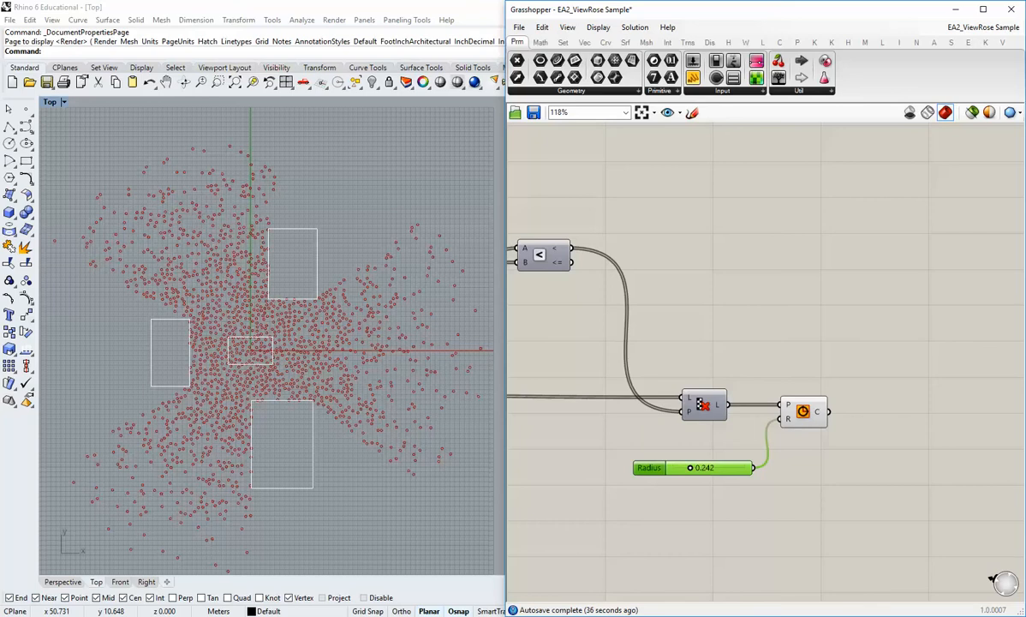
- Examine the definition upstream of the circles, from the remapped distances through the Graph Mapper to the Cull Pattern
scroll(646, 340, down, 1)
right_drag(617, 340, 760, 308)
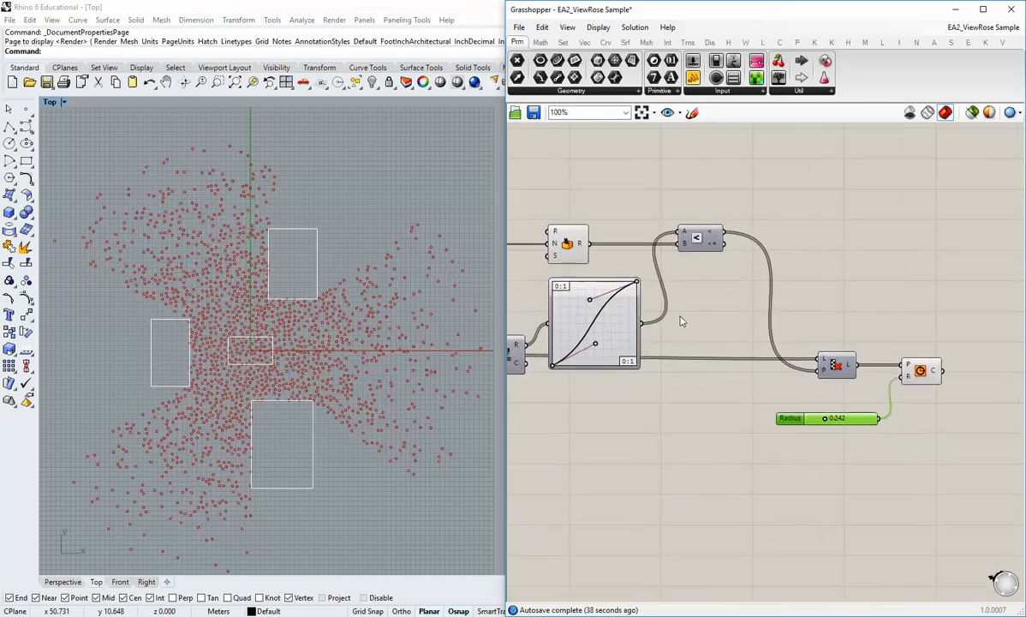
click(621, 332)
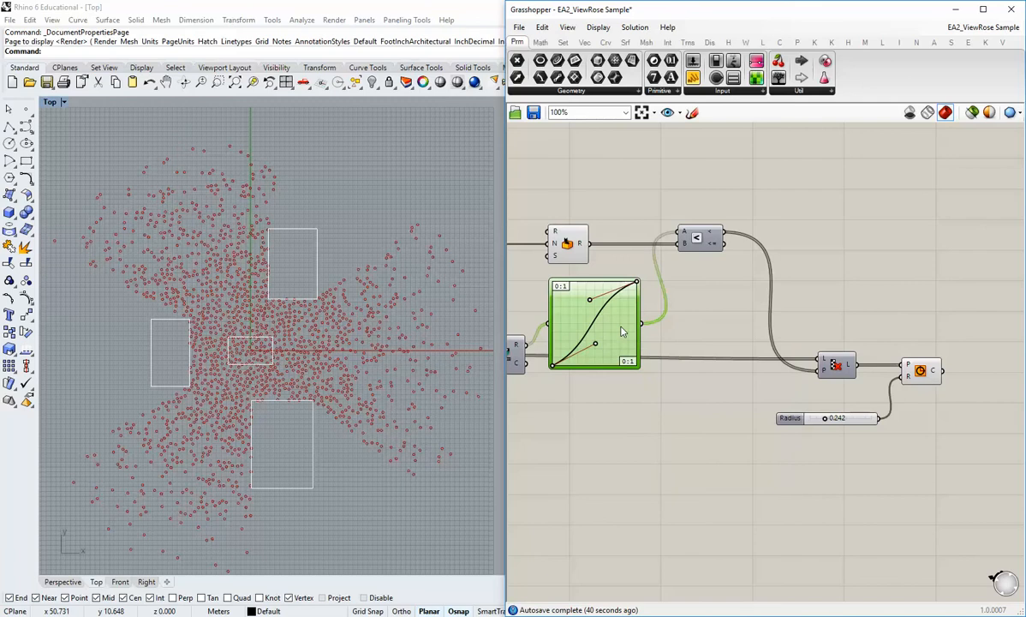
click(687, 332)
right_drag(687, 332, 843, 320)
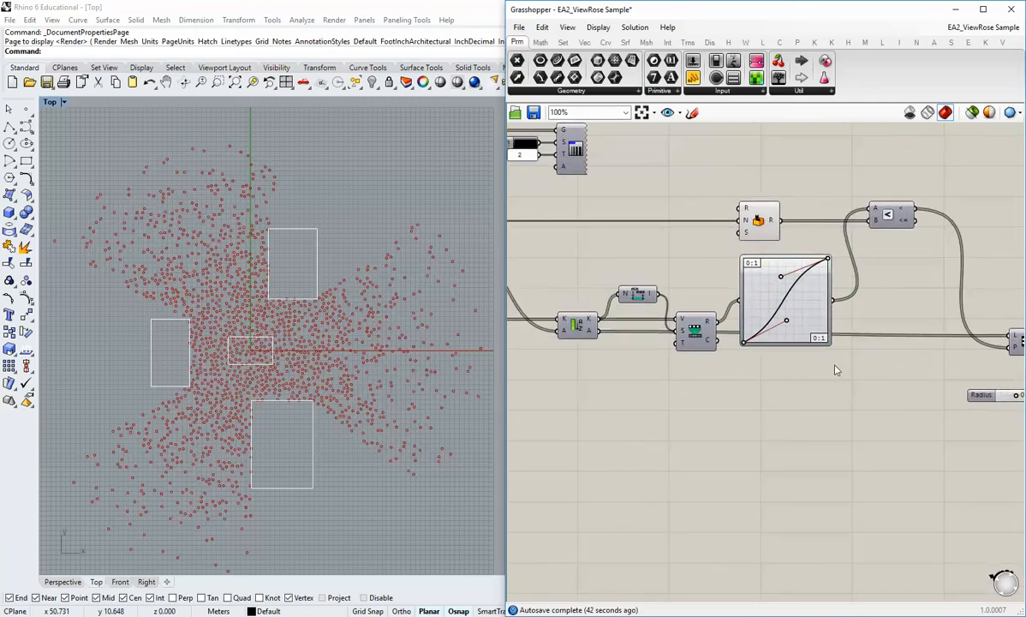
scroll(781, 341, down, 1)
right_drag(781, 341, 788, 411)
scroll(788, 411, up, 1)
right_drag(853, 351, 729, 359)
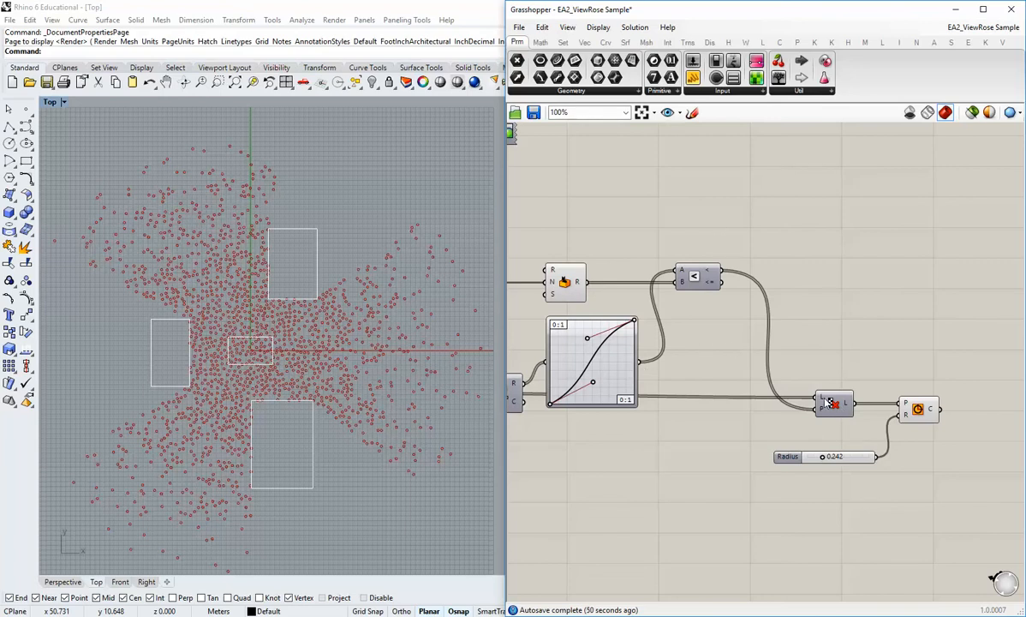
- Add a second Cull Pattern above the existing one, taking its list from the Graph Mapper and its pattern from the smaller-than result
drag(829, 403, 816, 403)
click(563, 42)
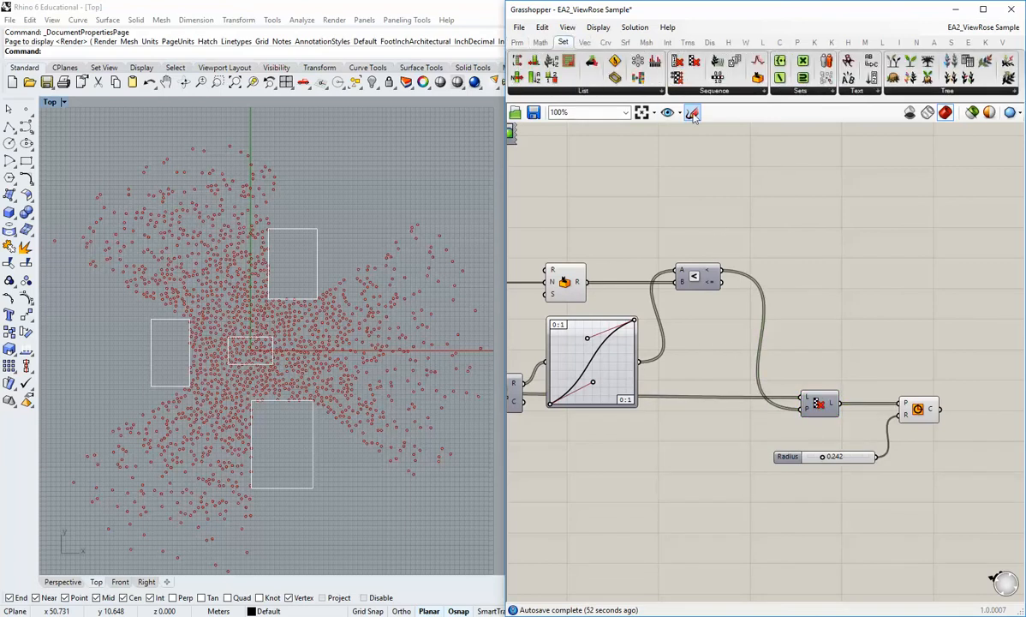
click(717, 92)
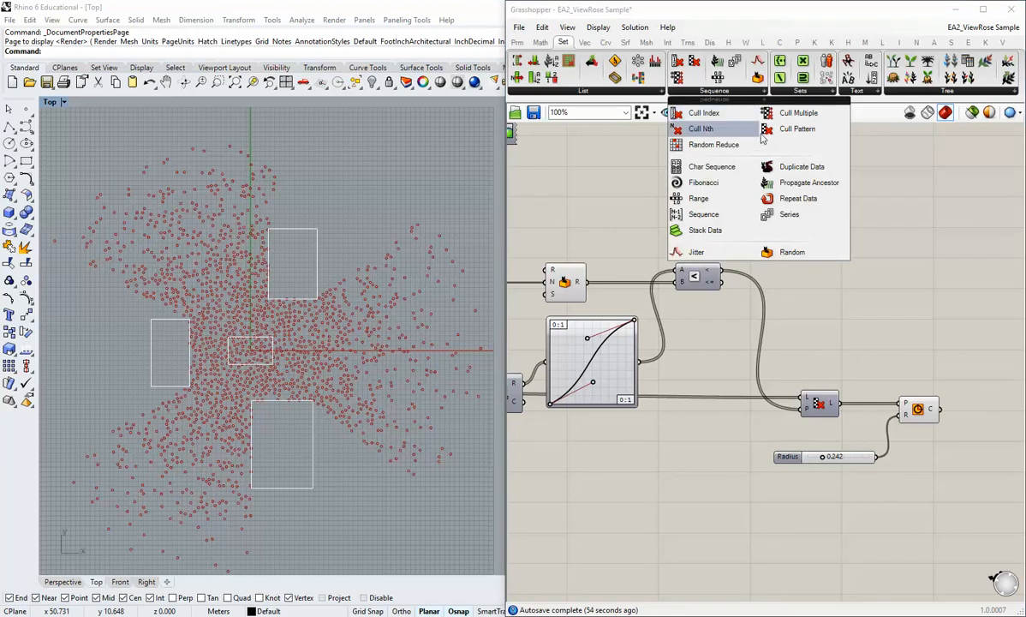
drag(701, 128, 792, 338)
drag(643, 365, 828, 325)
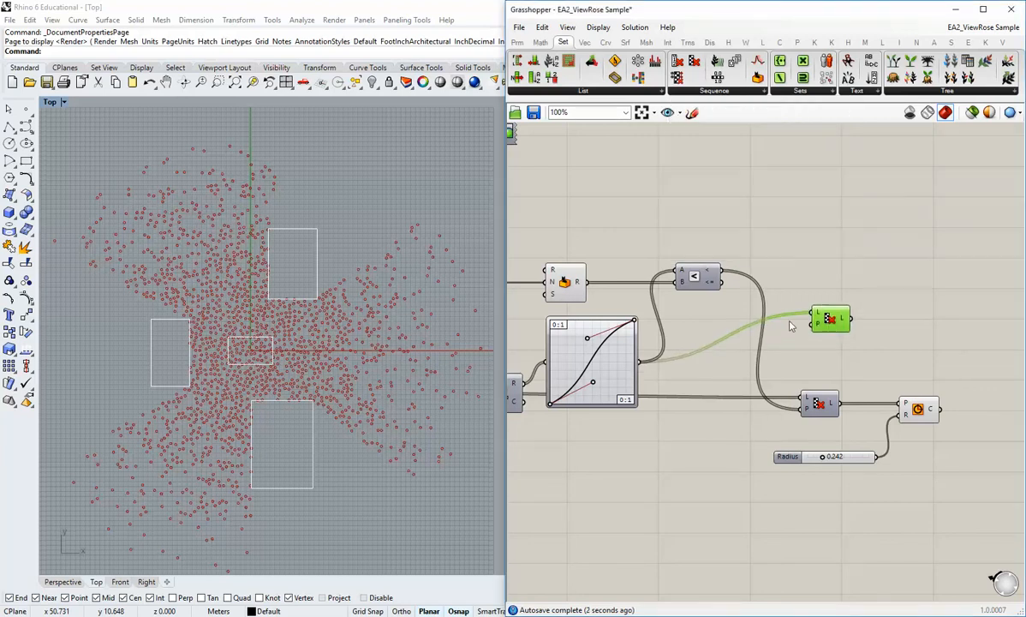
drag(726, 281, 820, 368)
click(666, 364)
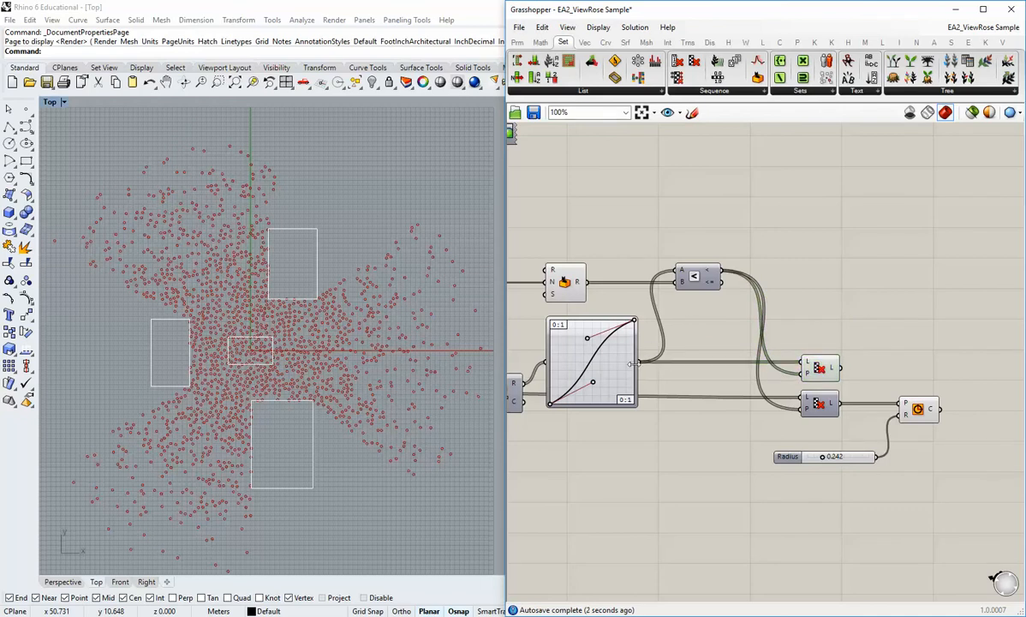
- Connect the new Cull Pattern's list output to the Circle's radius input, replacing the slider
mouse_move(634, 365)
mouse_move(933, 412)
click(827, 371)
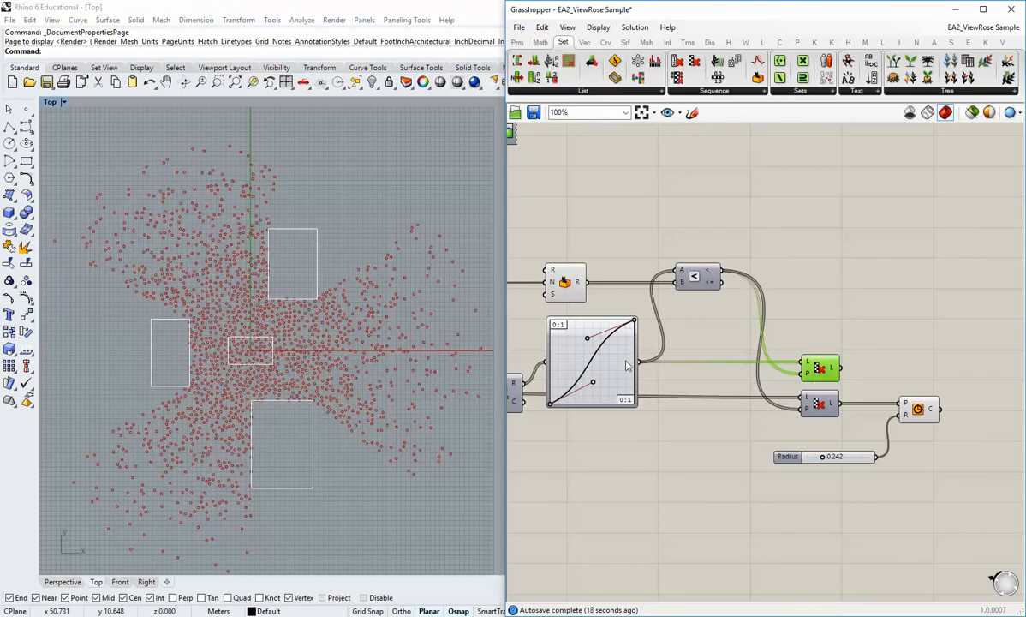
click(695, 364)
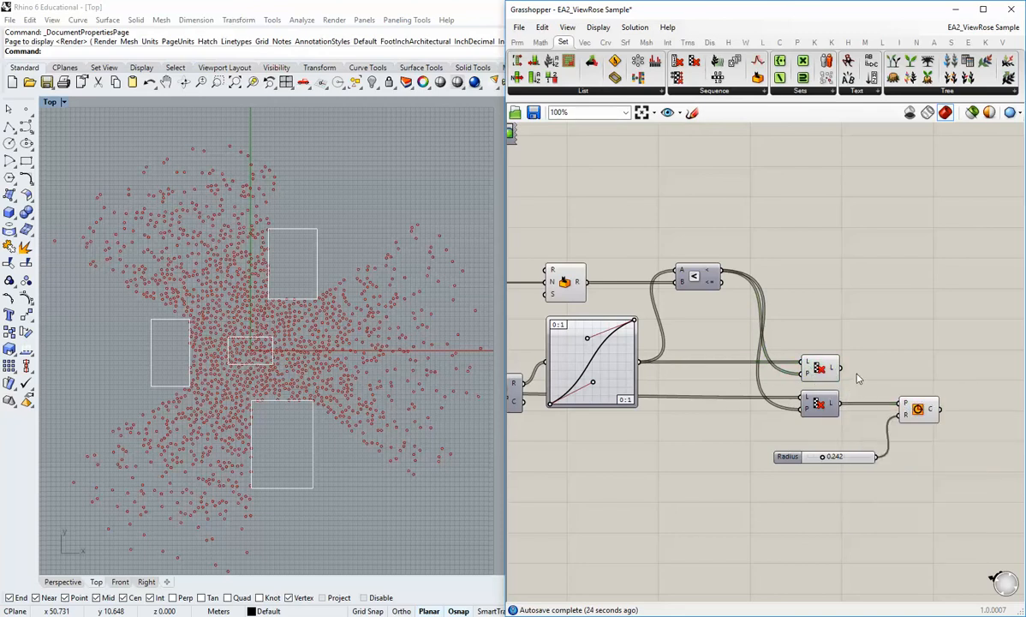
mouse_move(834, 370)
drag(836, 368, 901, 419)
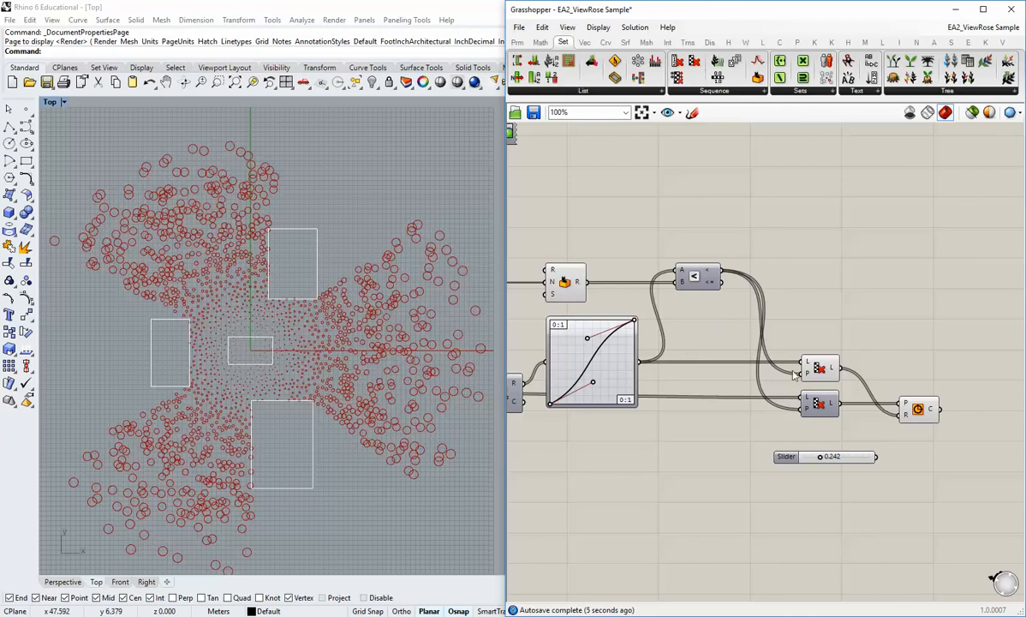
- Examine how the circle sizes vary with distance from the central rectangle in the Top view
right_drag(259, 355, 247, 390)
scroll(289, 356, up, 10)
scroll(287, 358, down, 8)
scroll(262, 377, up, 6)
scroll(263, 378, down, 4)
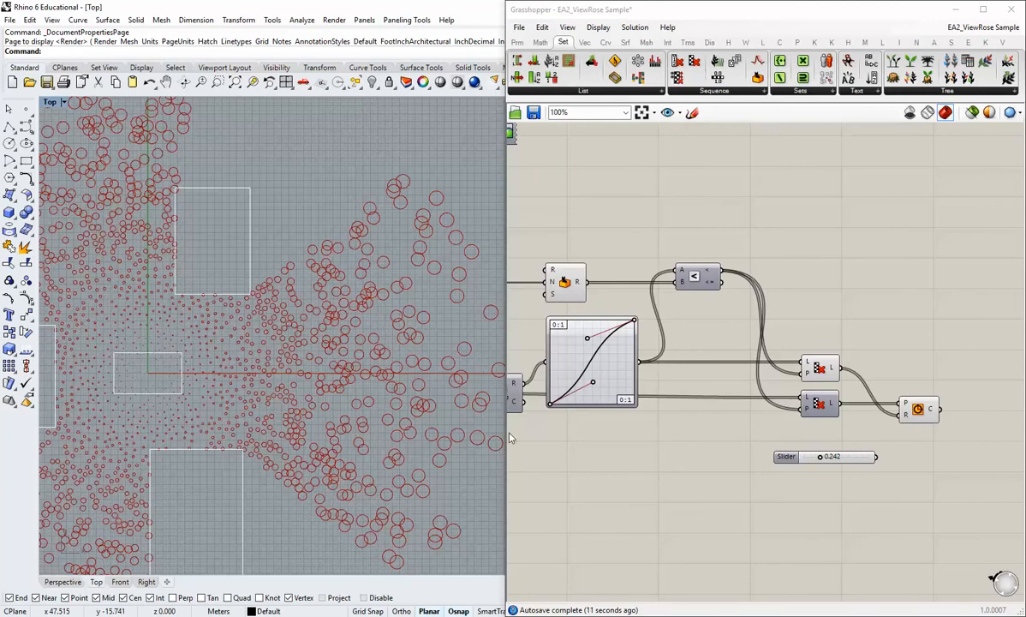
right_drag(409, 236, 379, 239)
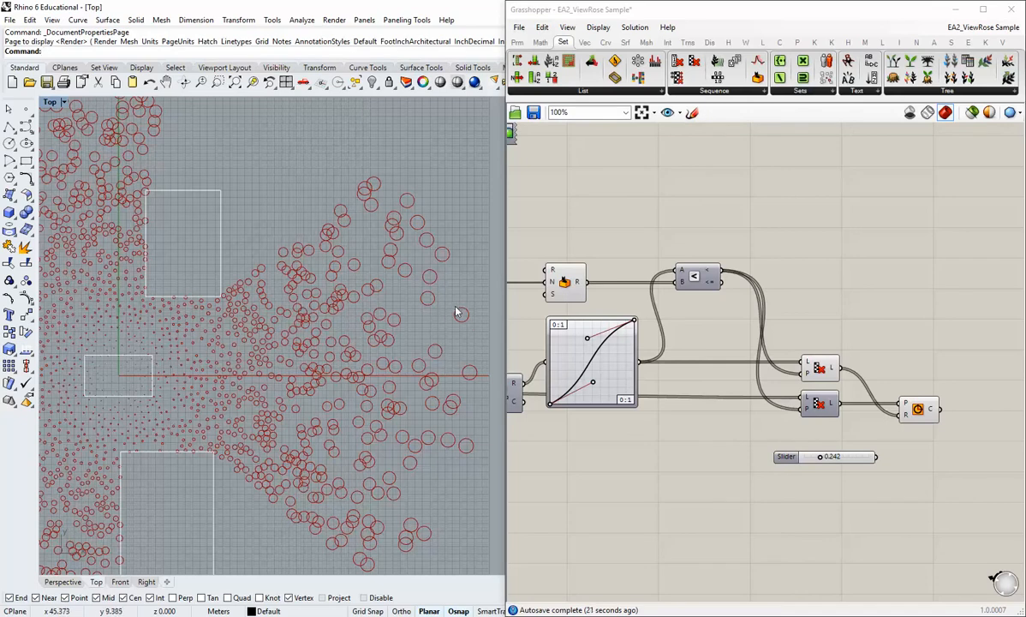
right_drag(276, 359, 312, 341)
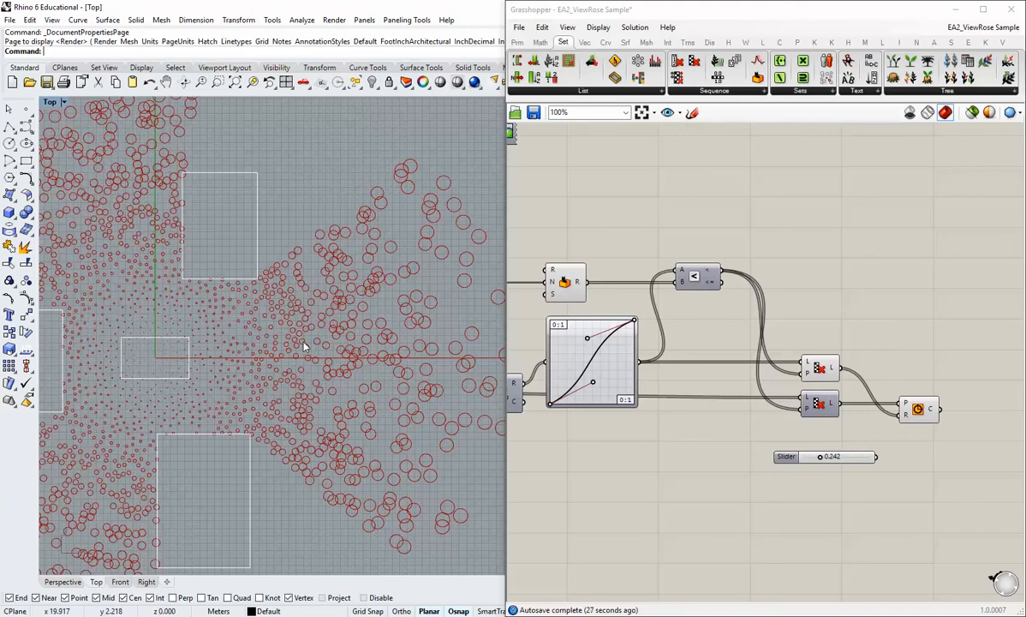
scroll(304, 347, down, 2)
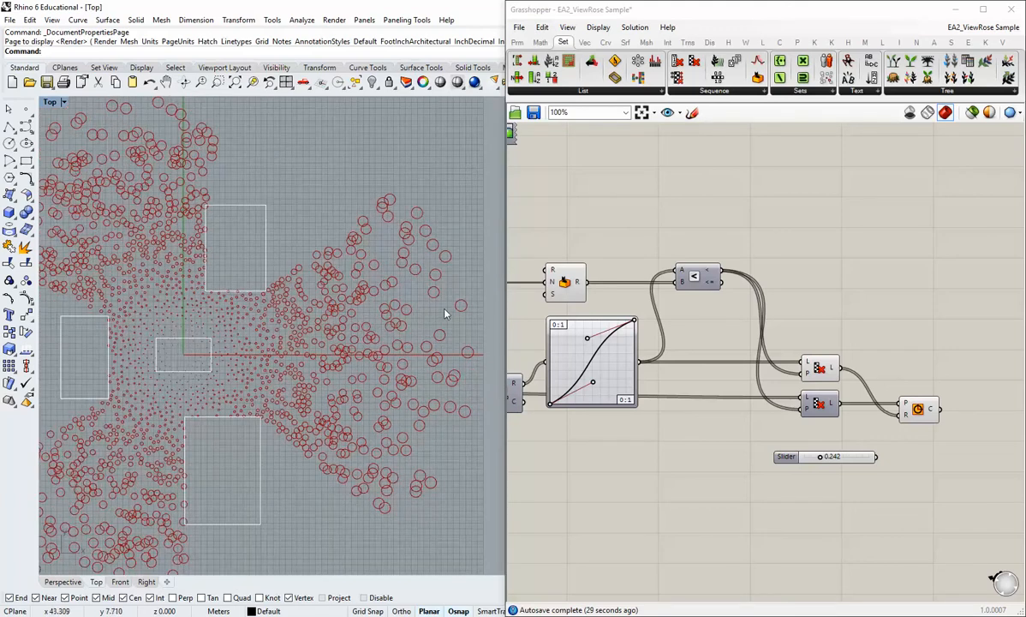
scroll(249, 371, down, 1)
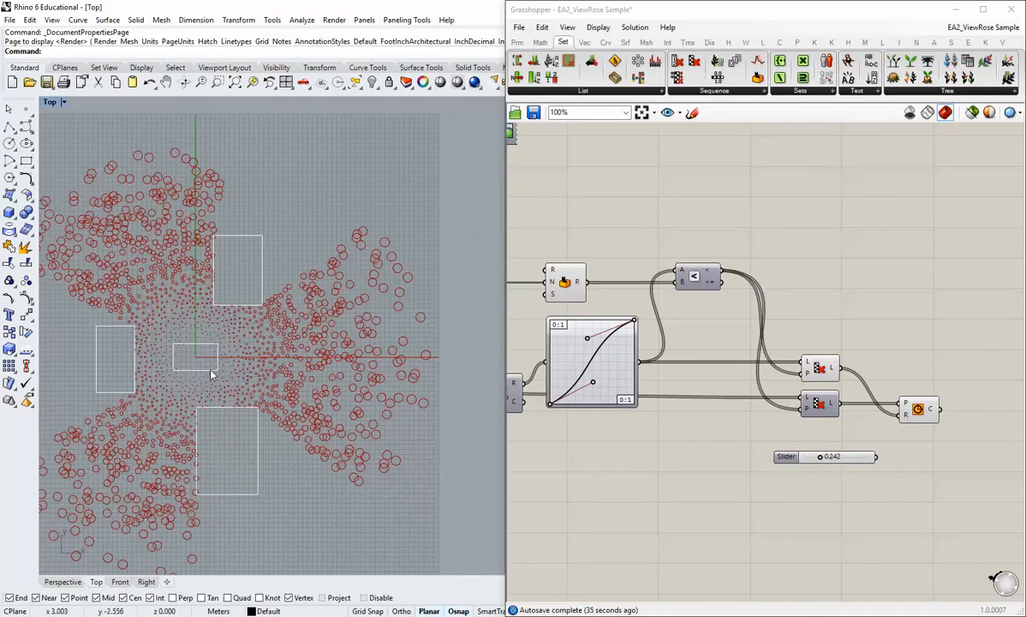
- Reverse the list output of the new Cull Pattern and check the resulting circles in the viewport
scroll(771, 360, up, 1)
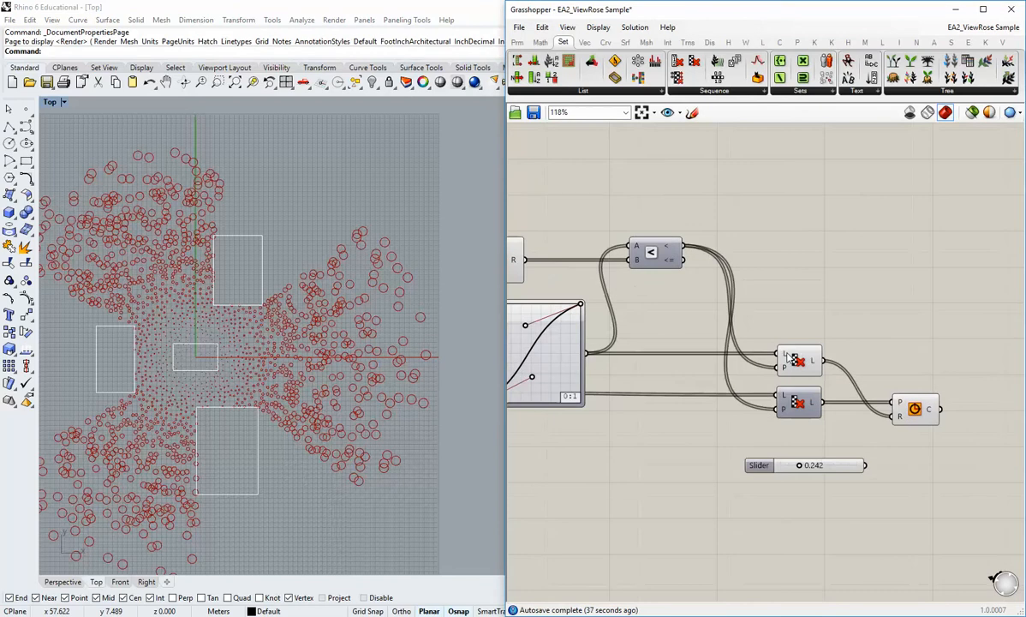
mouse_move(784, 359)
right_click(816, 363)
click(848, 407)
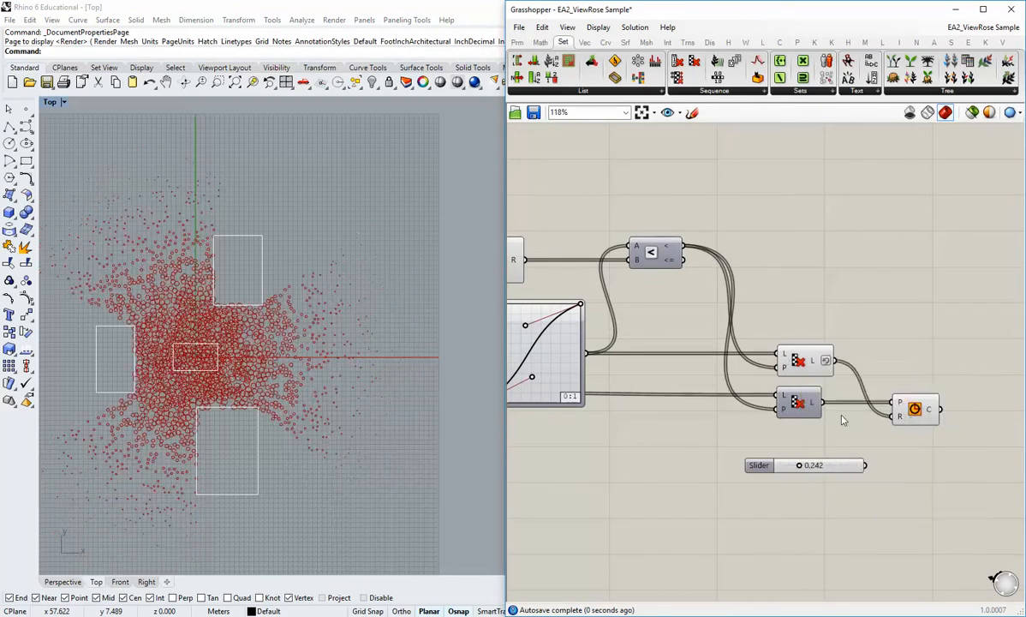
scroll(289, 347, up, 4)
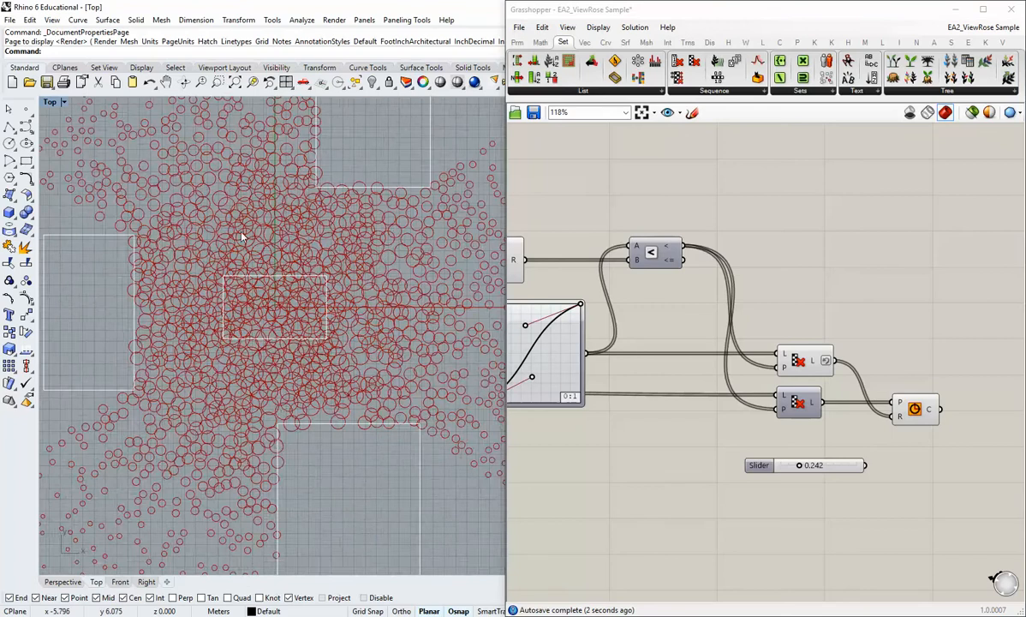
scroll(290, 346, down, 4)
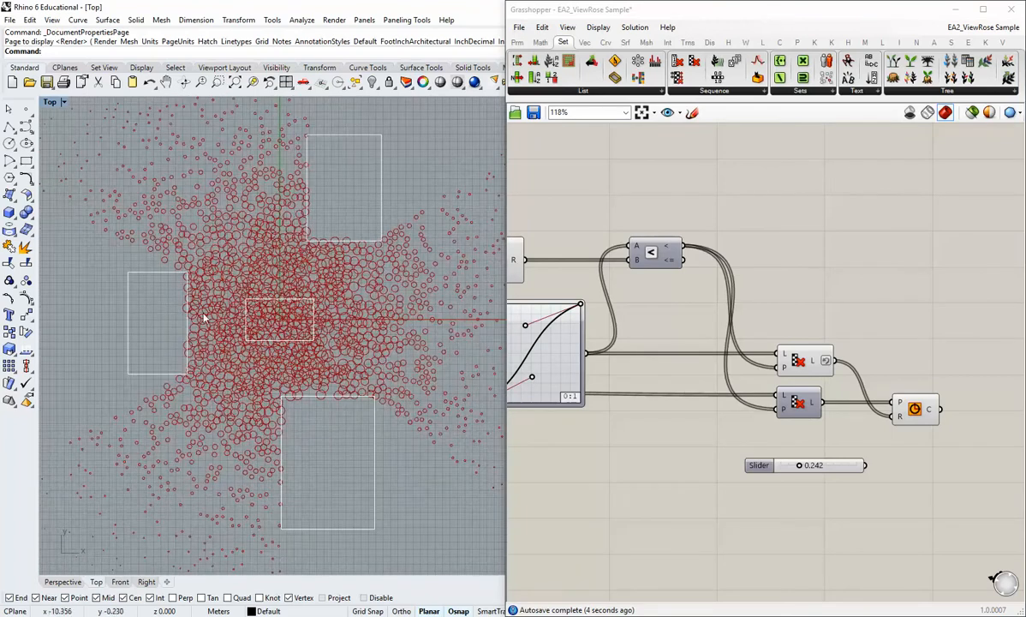
right_drag(821, 400, 786, 393)
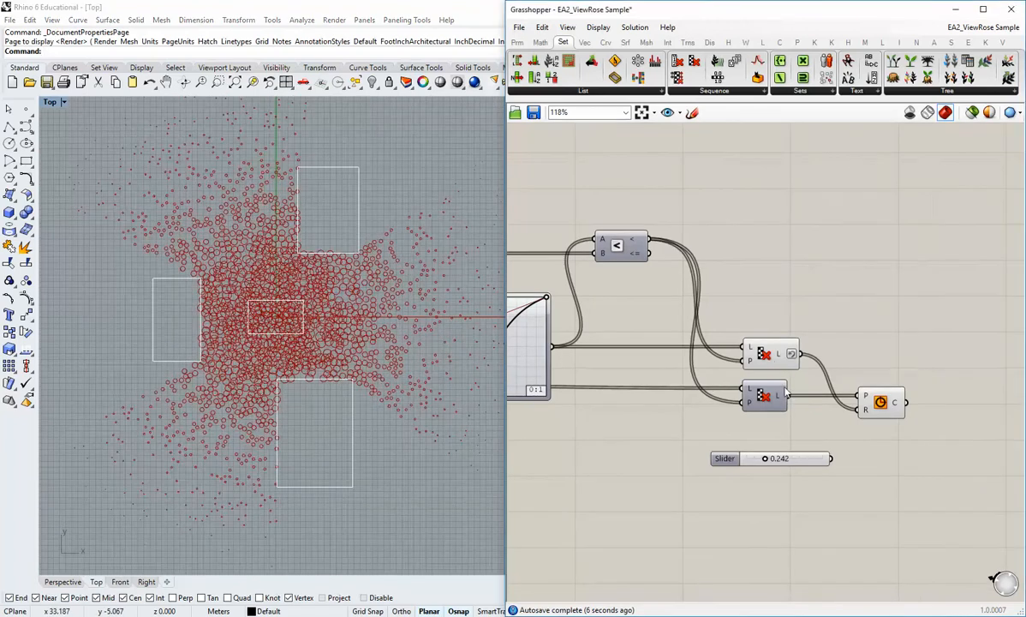
right_click(763, 357)
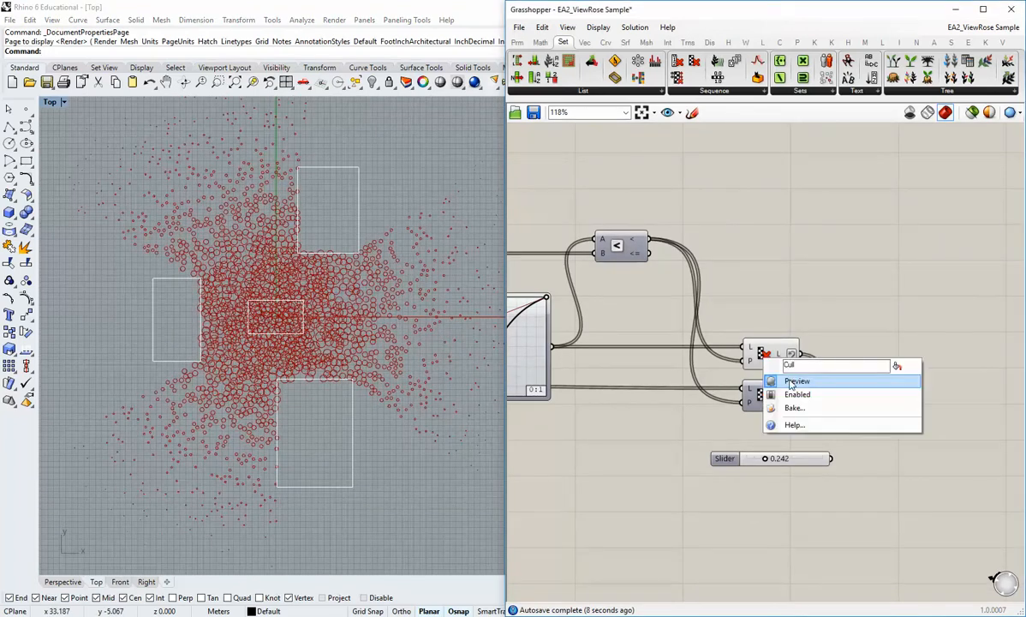
click(774, 297)
- Spread the Circle component, the unused slider and the reversed Cull Pattern apart to make room between them
right_drag(774, 301, 728, 276)
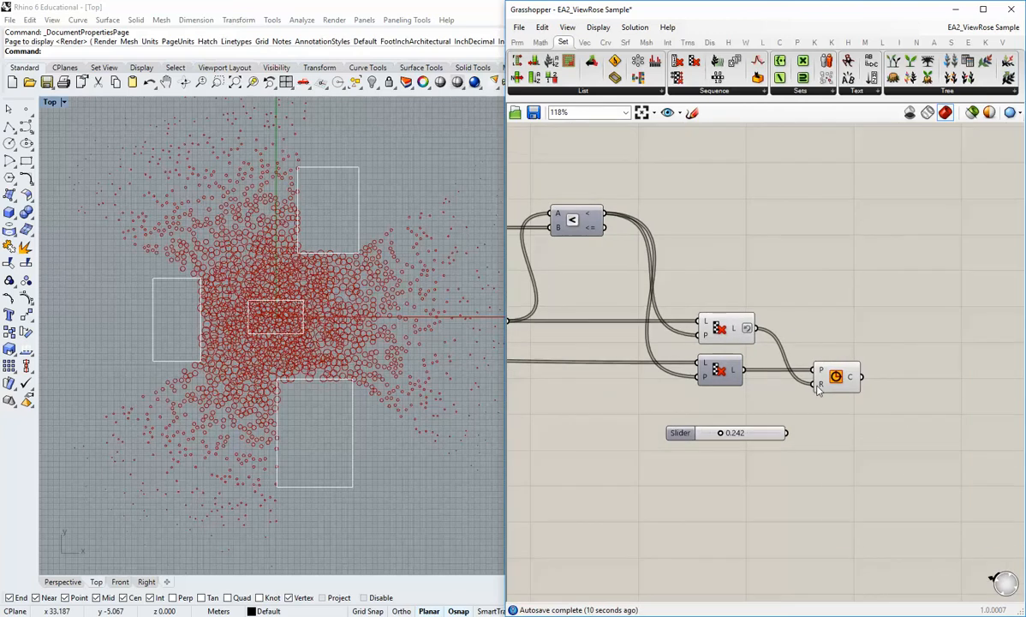
mouse_move(818, 388)
drag(835, 381, 886, 381)
drag(761, 437, 793, 470)
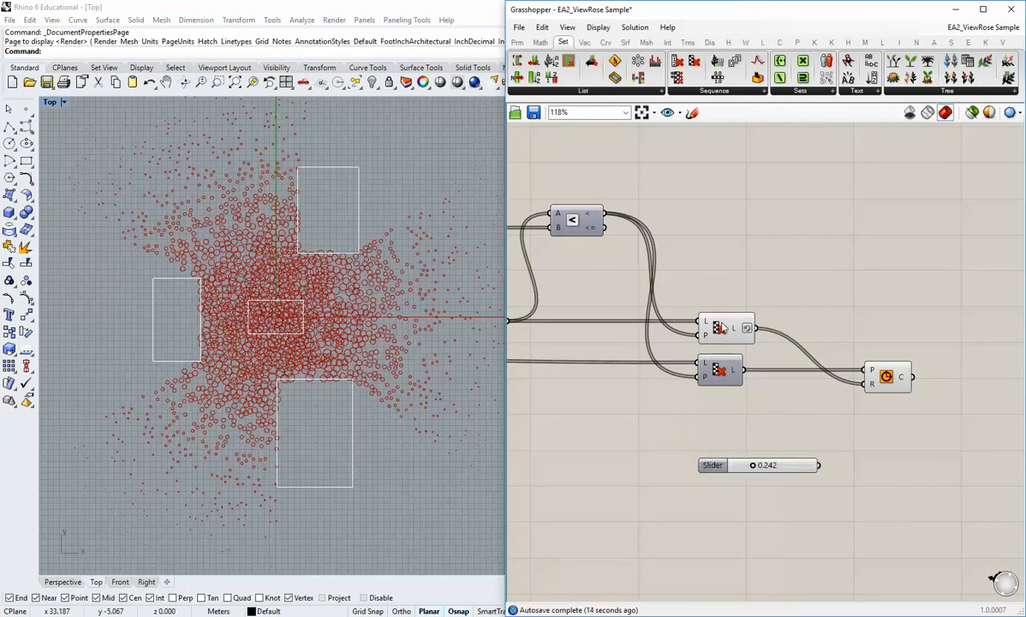
drag(759, 323, 709, 323)
click(755, 307)
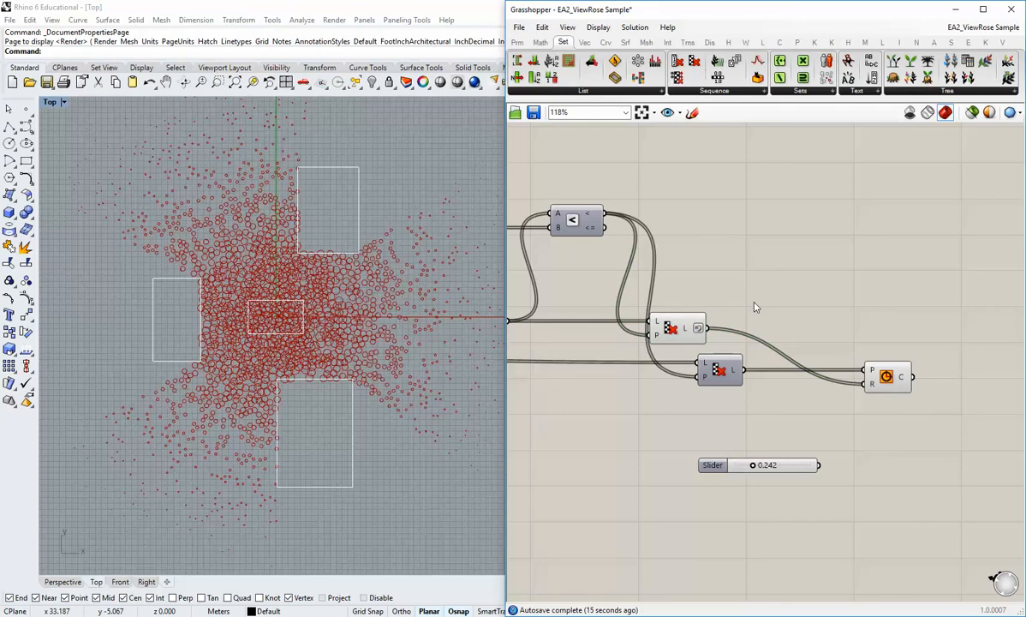
- Add Remap Numbers and Bounds components beside the Cull Patterns, feeding the reversed Cull Pattern list into Bounds
click(540, 42)
drag(540, 77, 835, 278)
click(797, 334)
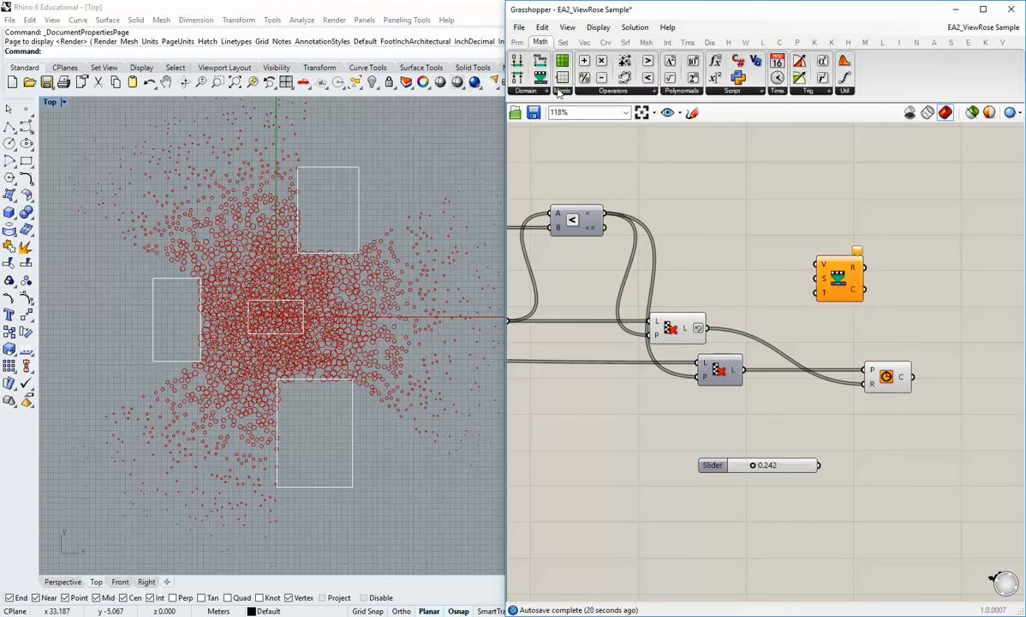
drag(514, 64, 761, 275)
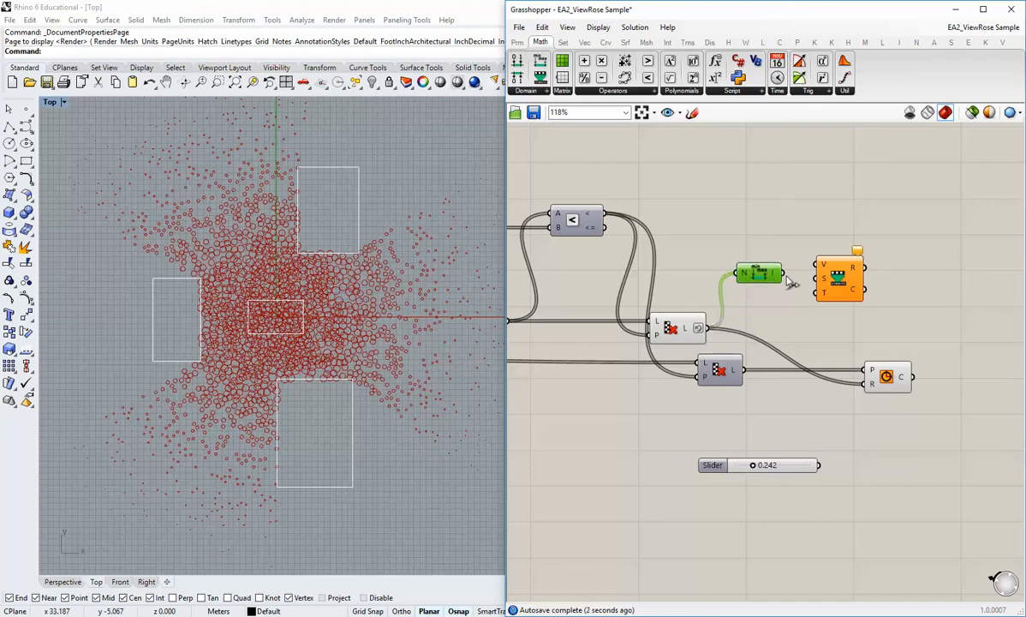
- Connect the Bounds output to the Remap Numbers source input and the reversed Cull Pattern list to its value input
right_drag(748, 318, 916, 304)
scroll(748, 364, down, 2)
scroll(646, 344, up, 3)
right_drag(747, 365, 671, 378)
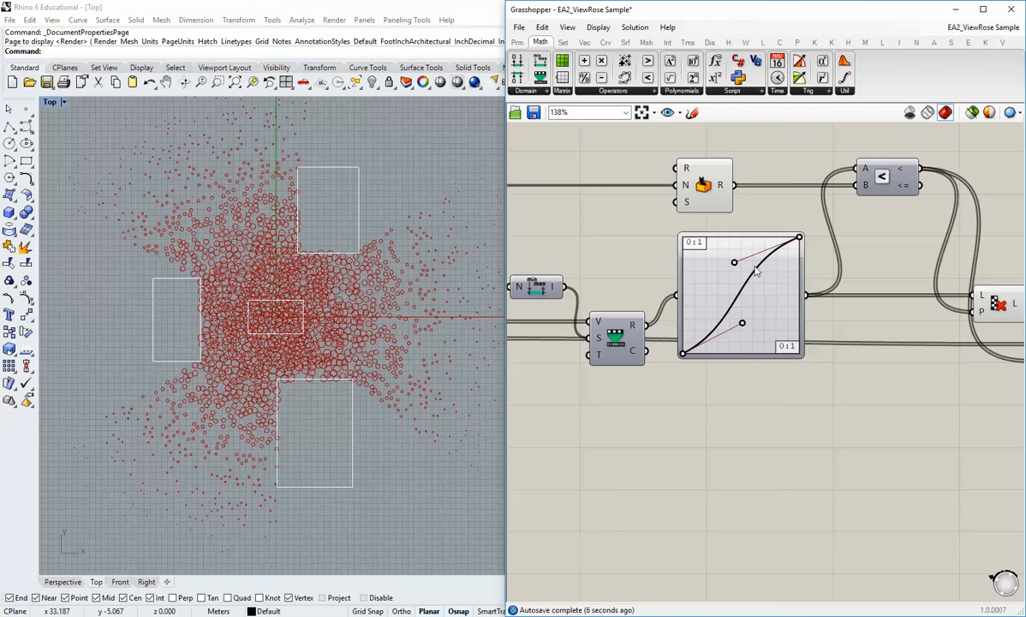
right_drag(935, 270, 715, 355)
right_drag(831, 315, 766, 322)
mouse_move(846, 333)
mouse_down()
mouse_move(879, 337)
mouse_move(829, 341)
mouse_up()
click(872, 393)
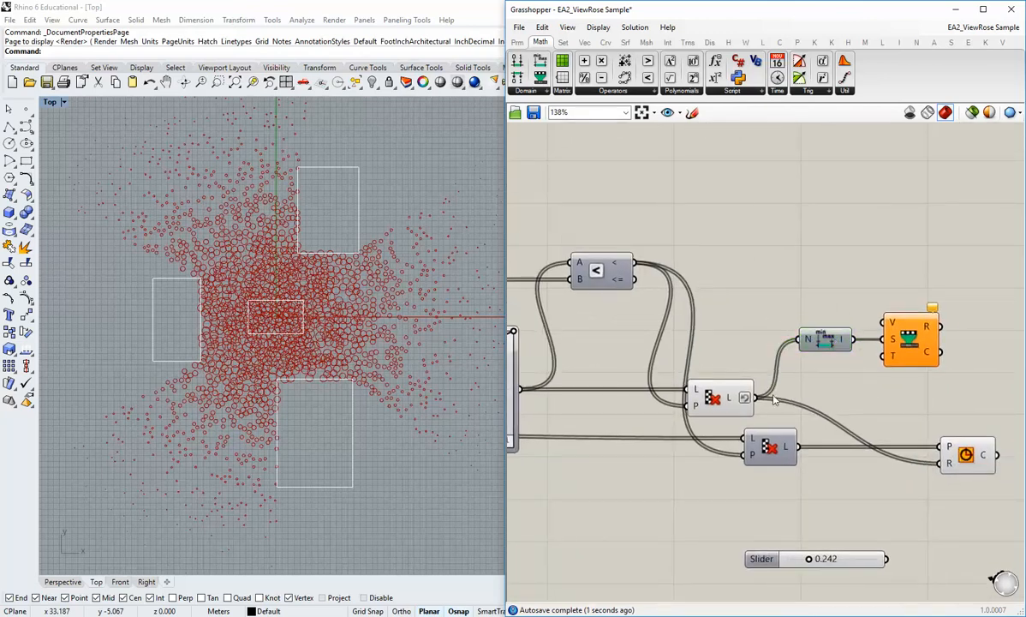
drag(773, 397, 883, 322)
- Arrange the Bounds and Remap Numbers components compactly above the two Cull Patterns
drag(805, 339, 743, 339)
click(820, 386)
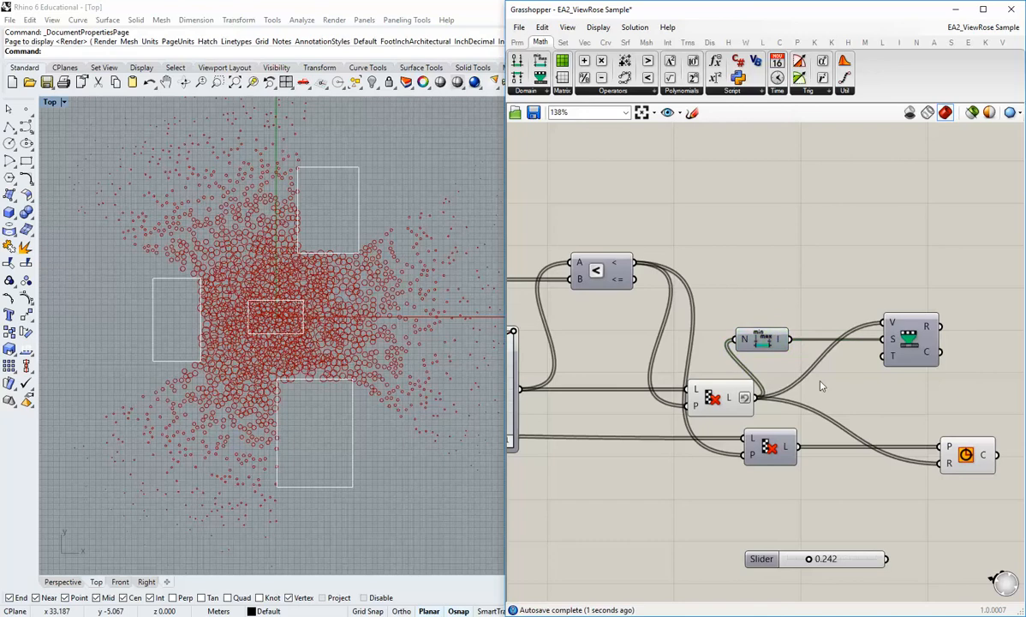
right_drag(821, 387, 752, 382)
drag(843, 345, 818, 346)
click(777, 391)
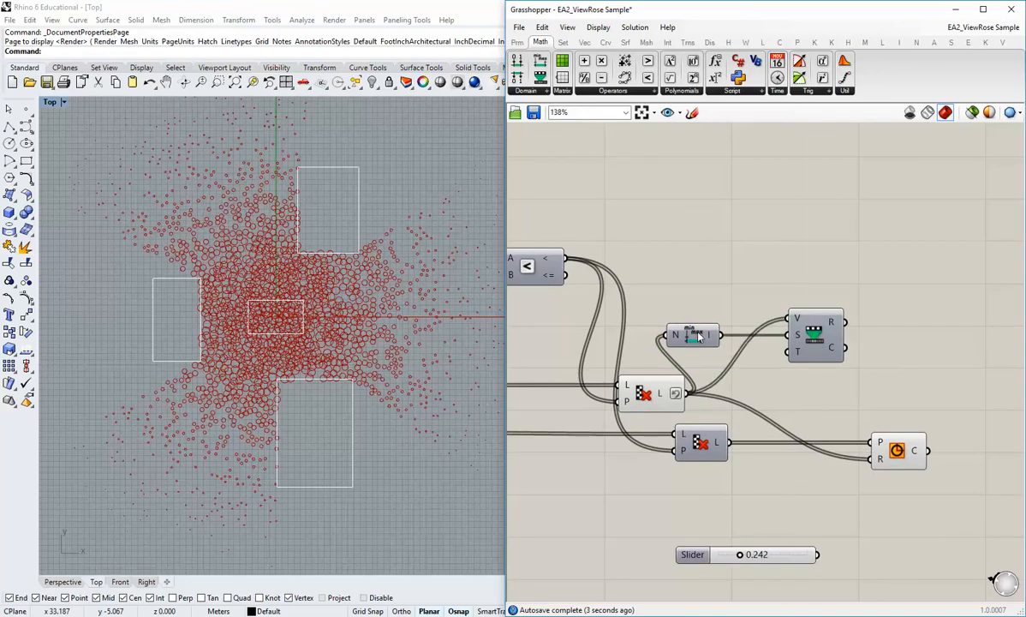
drag(698, 337, 711, 338)
click(809, 370)
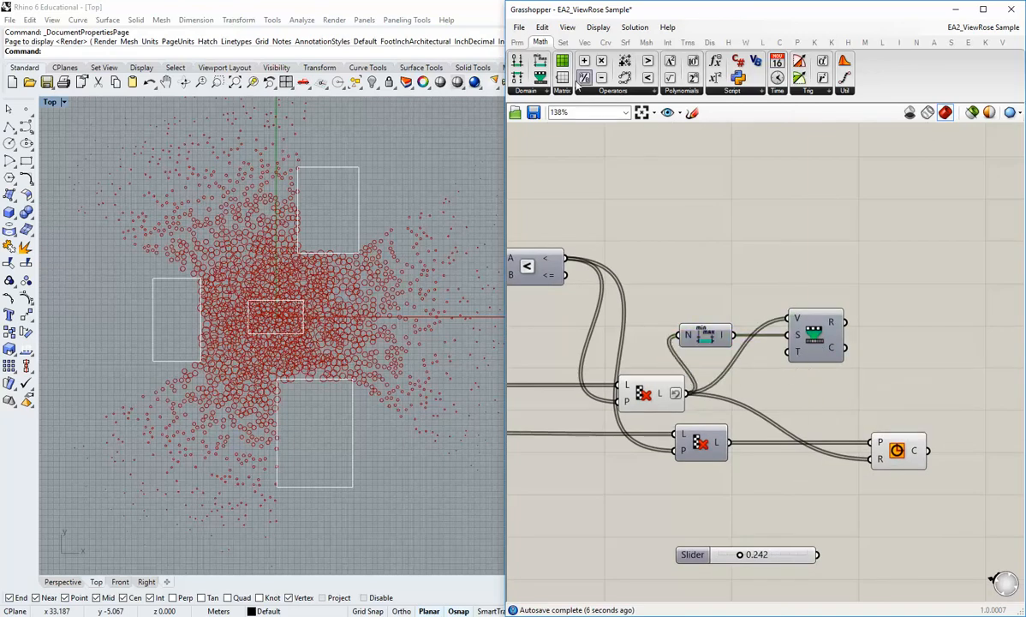
- Place a Construct Domain component above the Bounds component
click(521, 65)
click(704, 279)
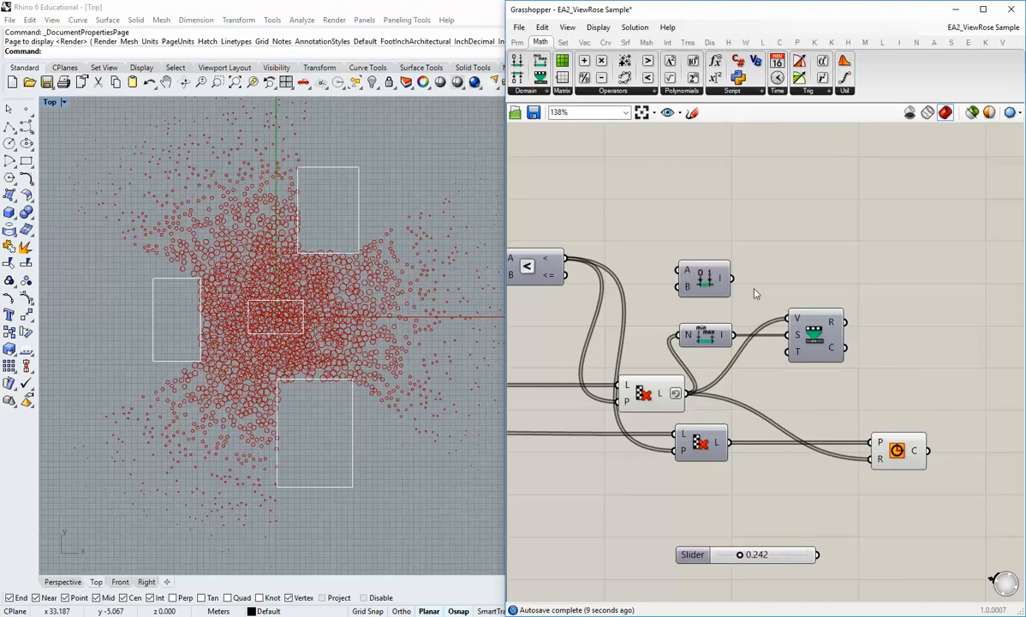
drag(714, 284, 719, 286)
click(613, 150)
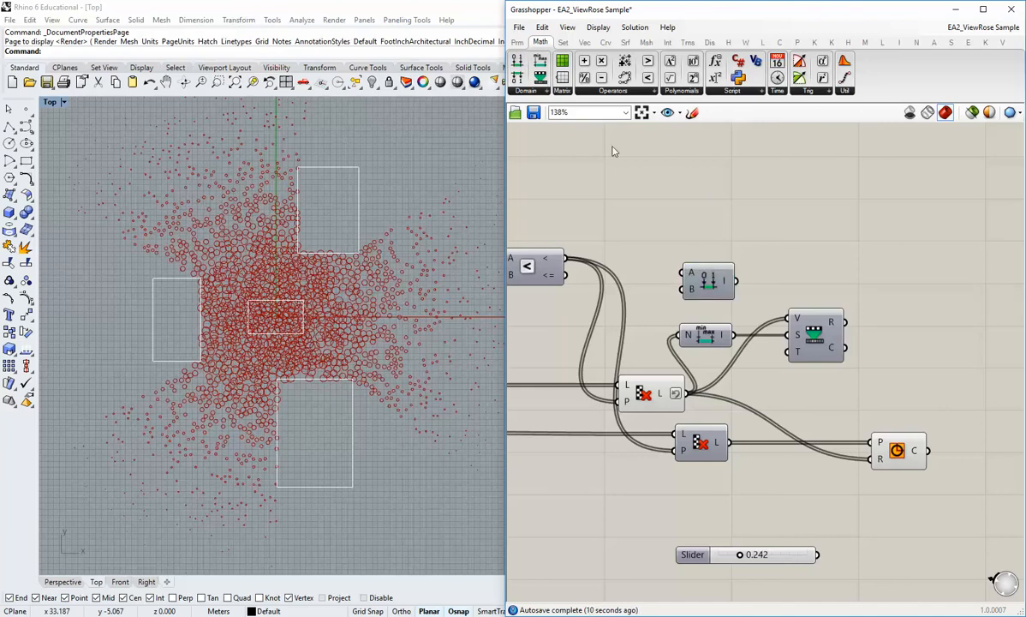
- Add a number slider set to 0.050 for the Construct Domain's start input and align the component with it
click(517, 42)
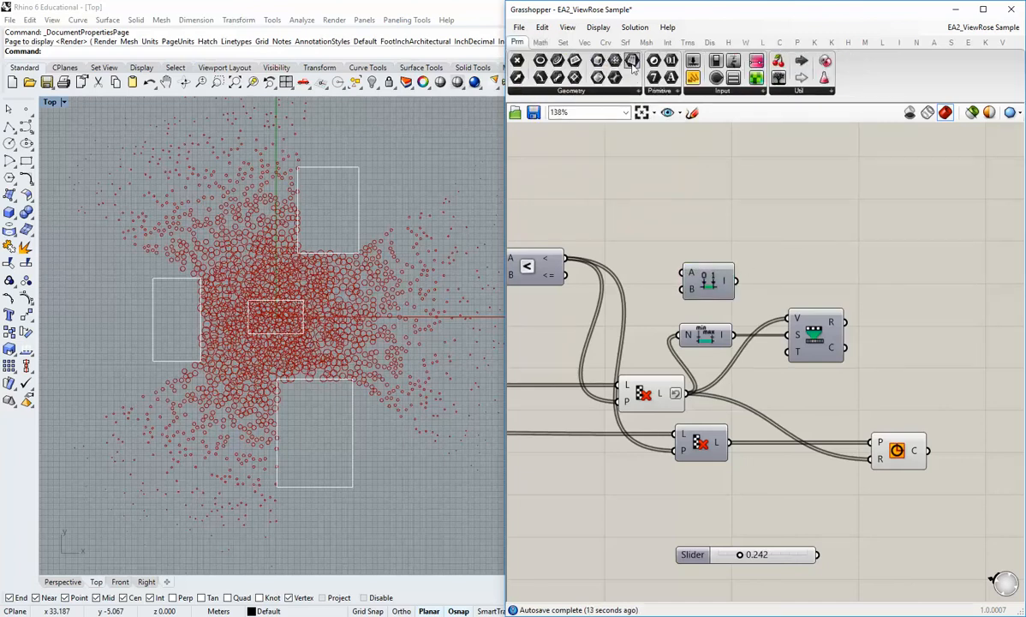
drag(692, 60, 561, 188)
drag(670, 195, 641, 248)
scroll(655, 206, up, 3)
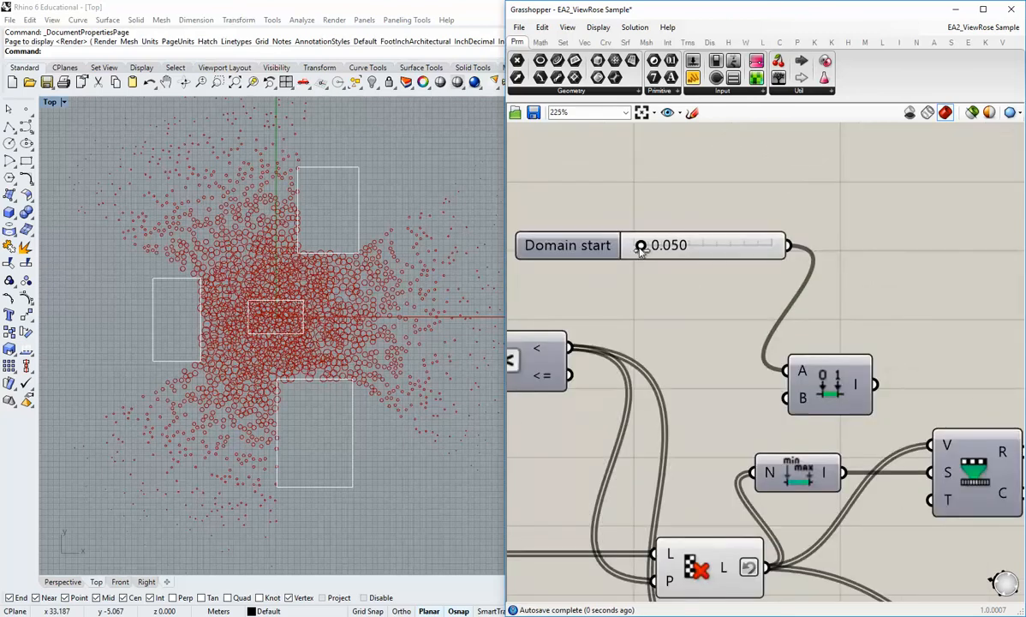
scroll(664, 308, down, 1)
drag(805, 374, 813, 229)
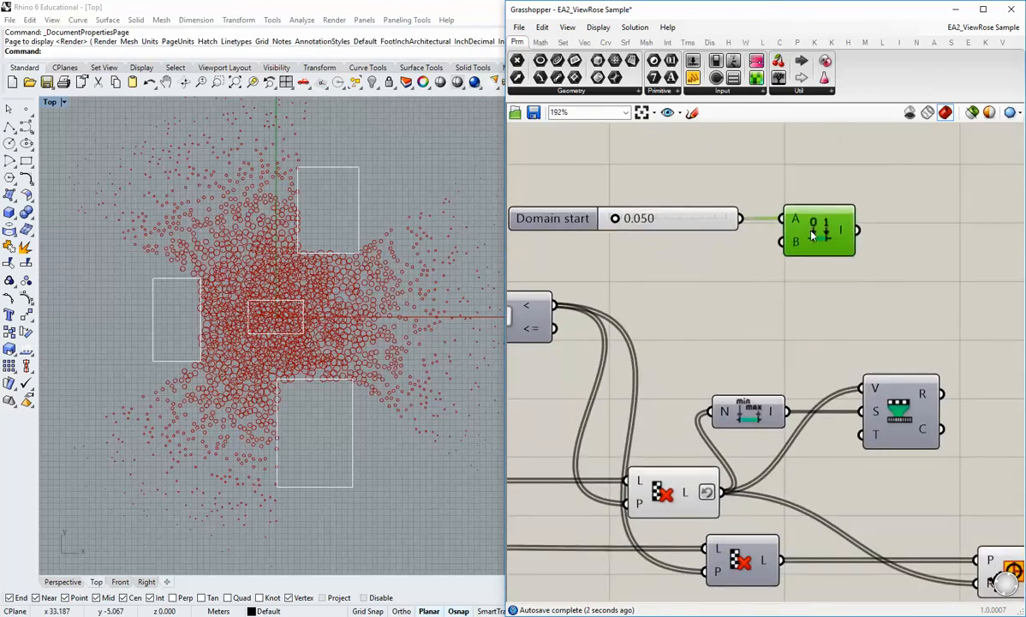
- Duplicate the domain start slider, connect the copy to Construct Domain's end input and set it to 0.499
click(668, 225)
alt+drag(669, 225, 669, 261)
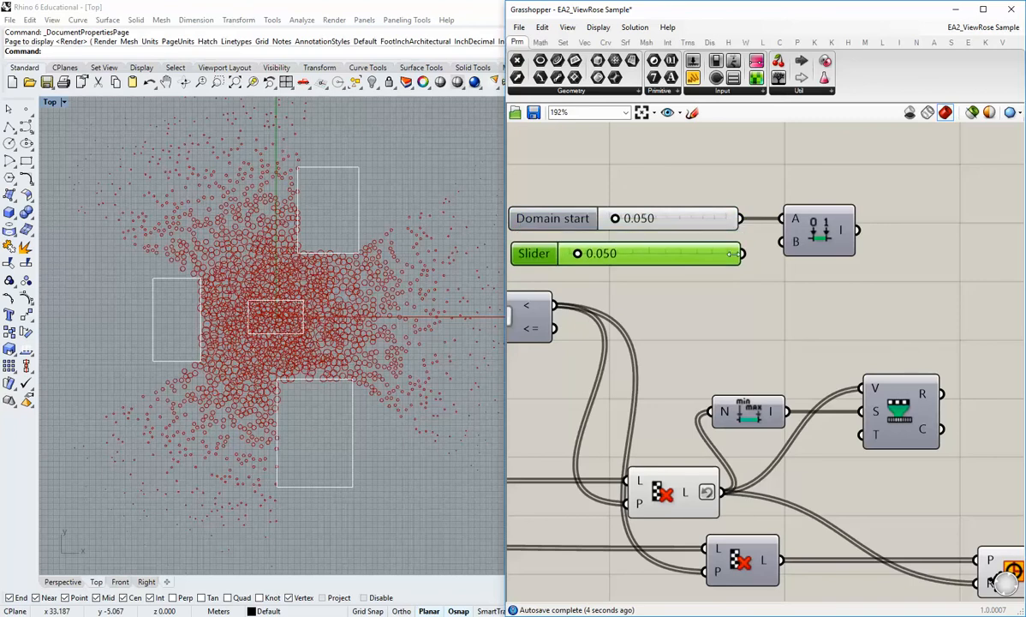
drag(770, 254, 781, 241)
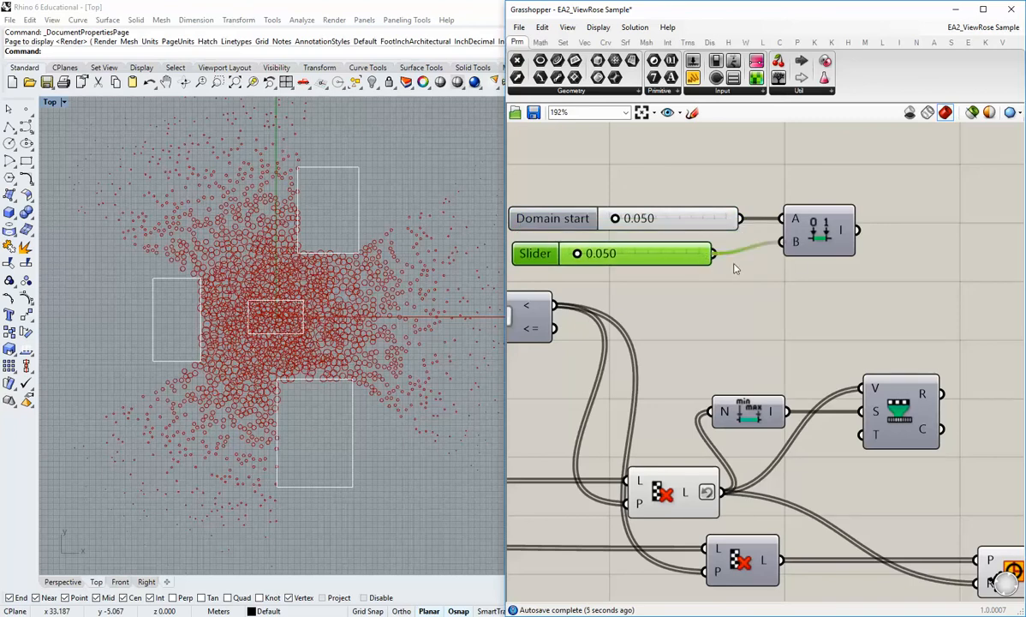
drag(698, 267, 698, 256)
drag(626, 243, 678, 243)
click(683, 272)
- Connect the constructed domain to the Remap Numbers target input and the remapped values to the Circle's radius
scroll(683, 272, down, 2)
right_drag(750, 277, 682, 266)
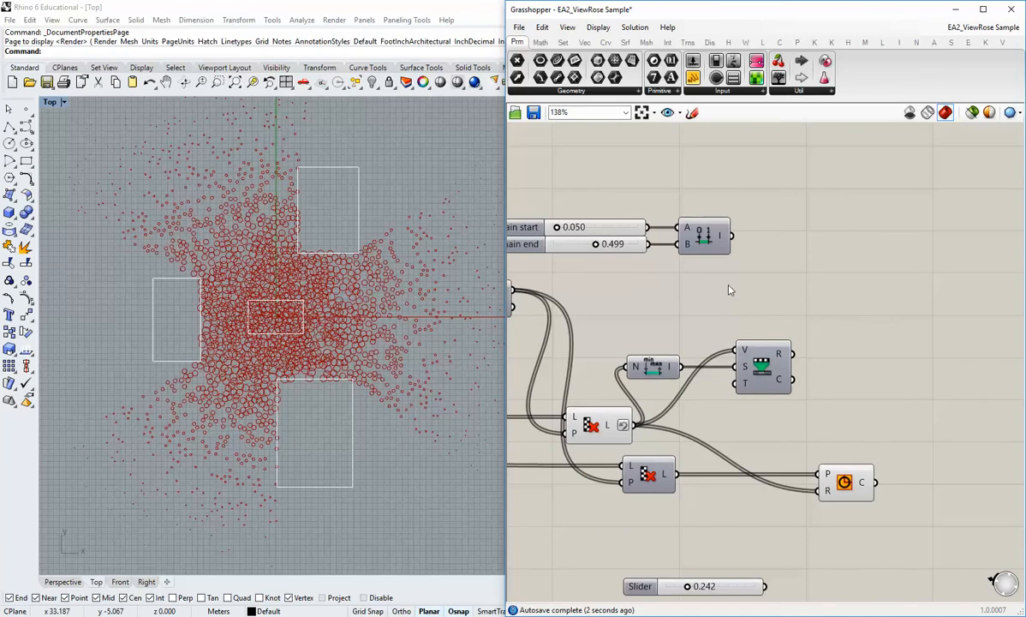
drag(730, 235, 736, 383)
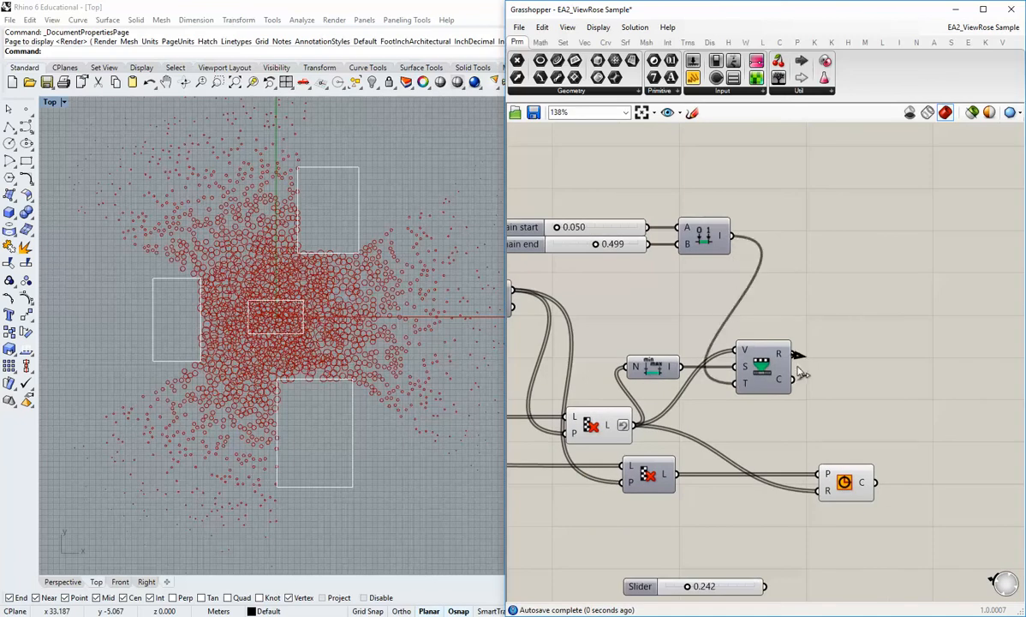
drag(792, 352, 821, 491)
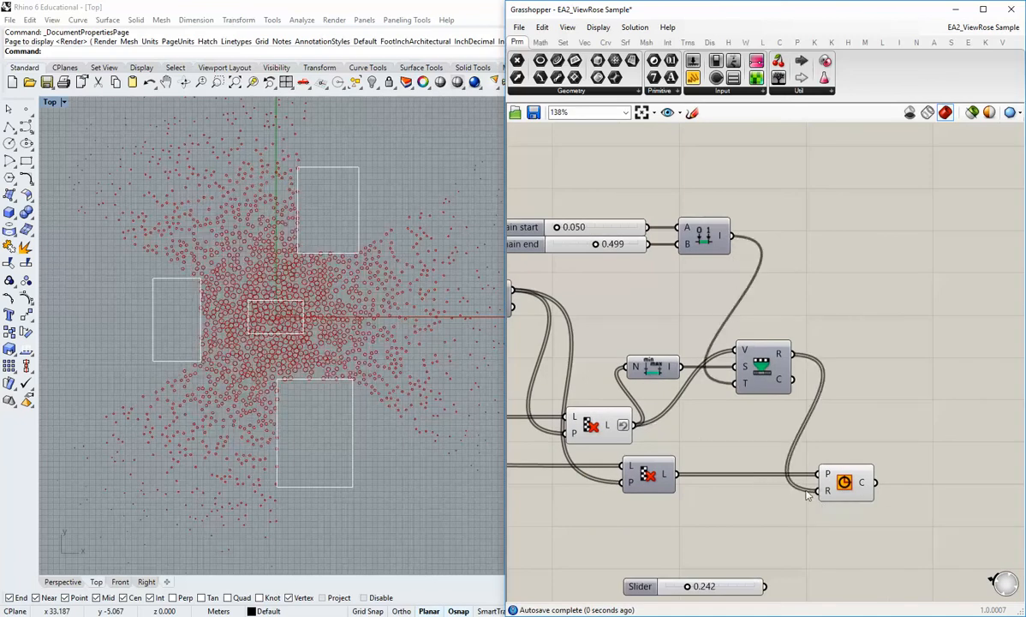
- Reduce the Domain end slider to 0.344 while checking the circle sizes around the central rectangle
scroll(247, 294, up, 5)
right_drag(711, 281, 771, 340)
scroll(758, 338, up, 2)
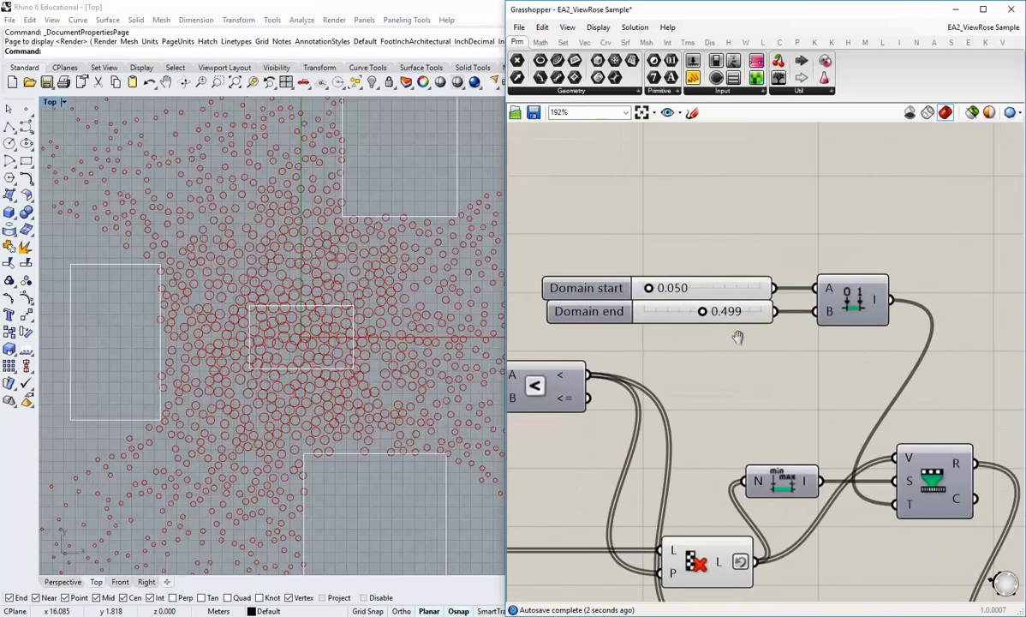
drag(744, 313, 728, 333)
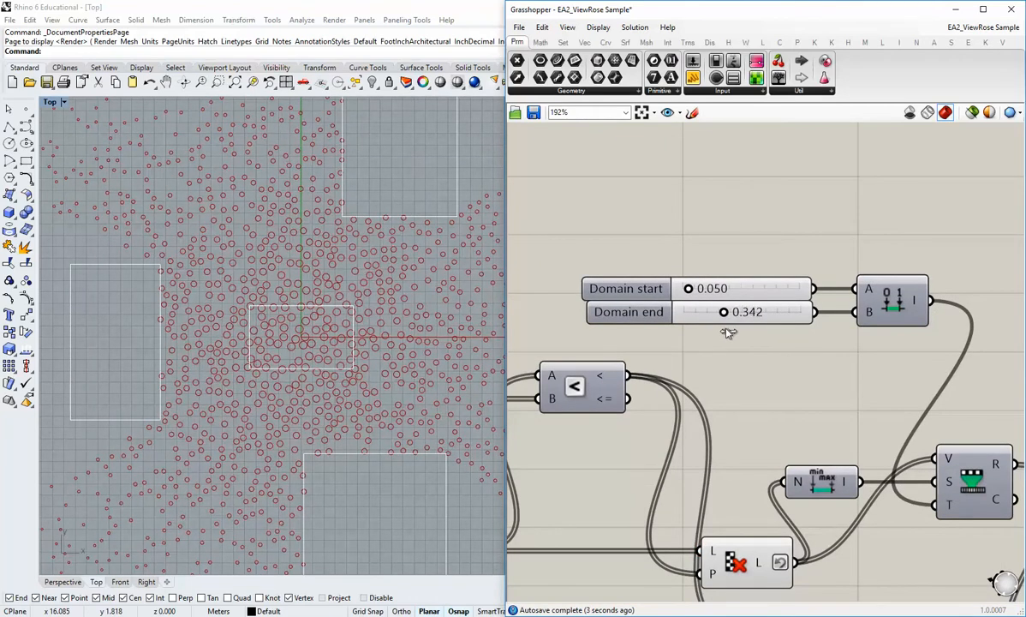
scroll(302, 342, up, 3)
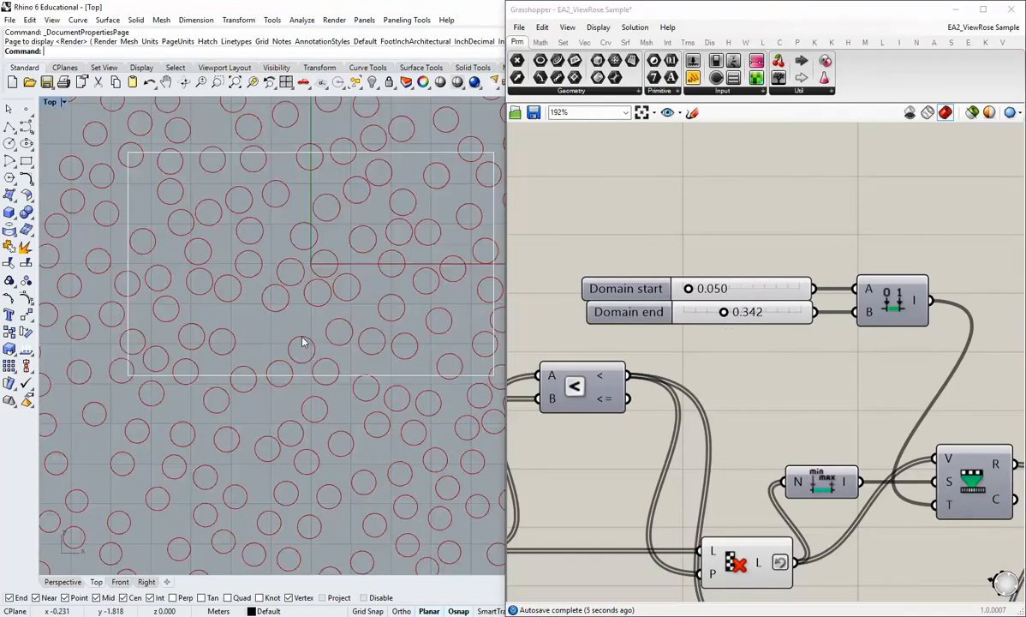
scroll(302, 341, up, 1)
scroll(301, 342, down, 5)
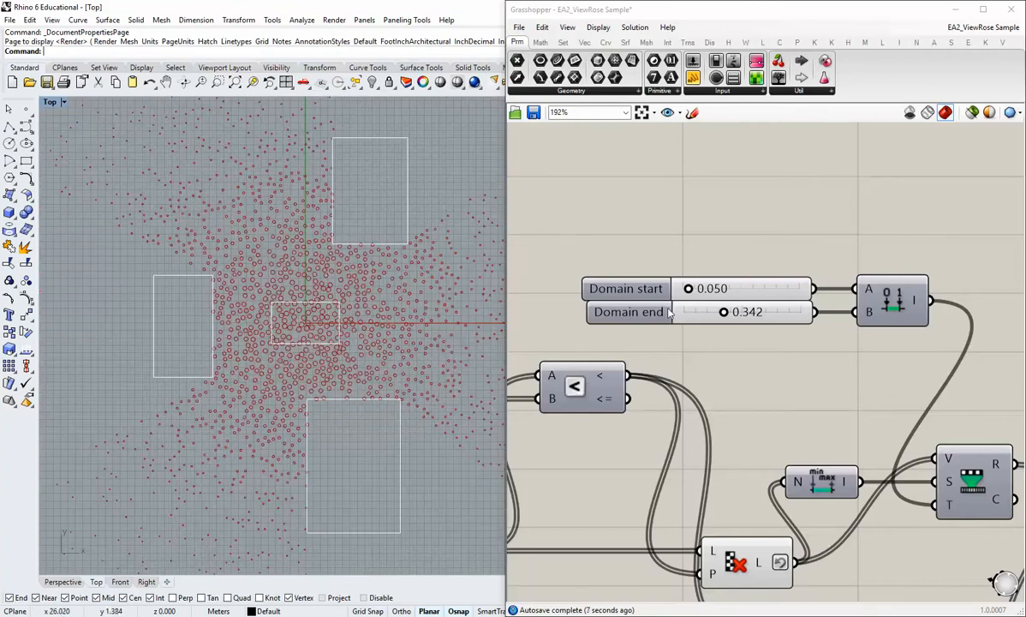
scroll(721, 353, up, 4)
scroll(309, 343, up, 5)
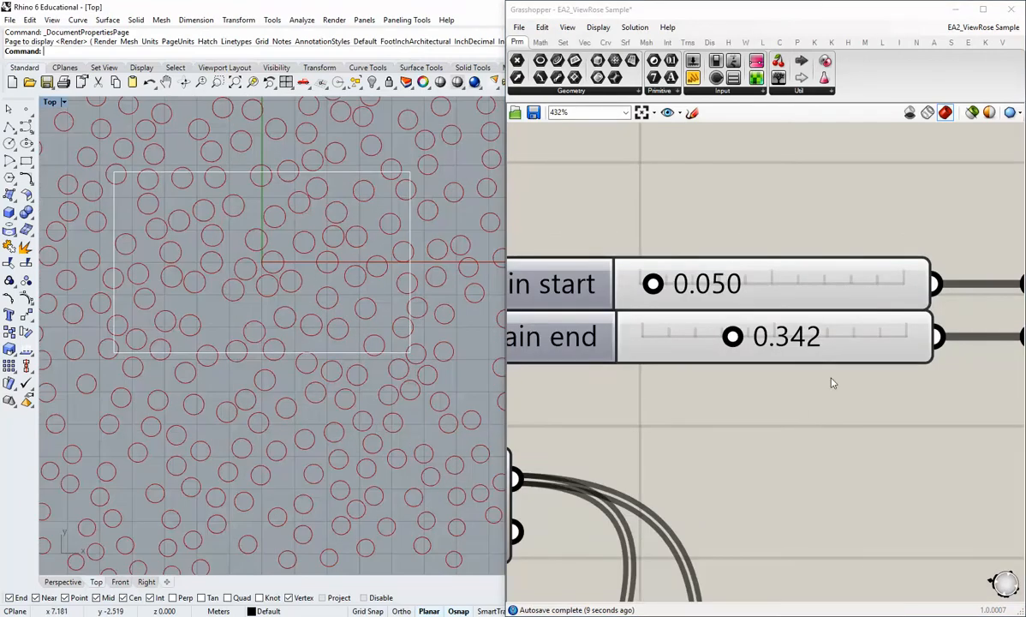
drag(733, 338, 728, 337)
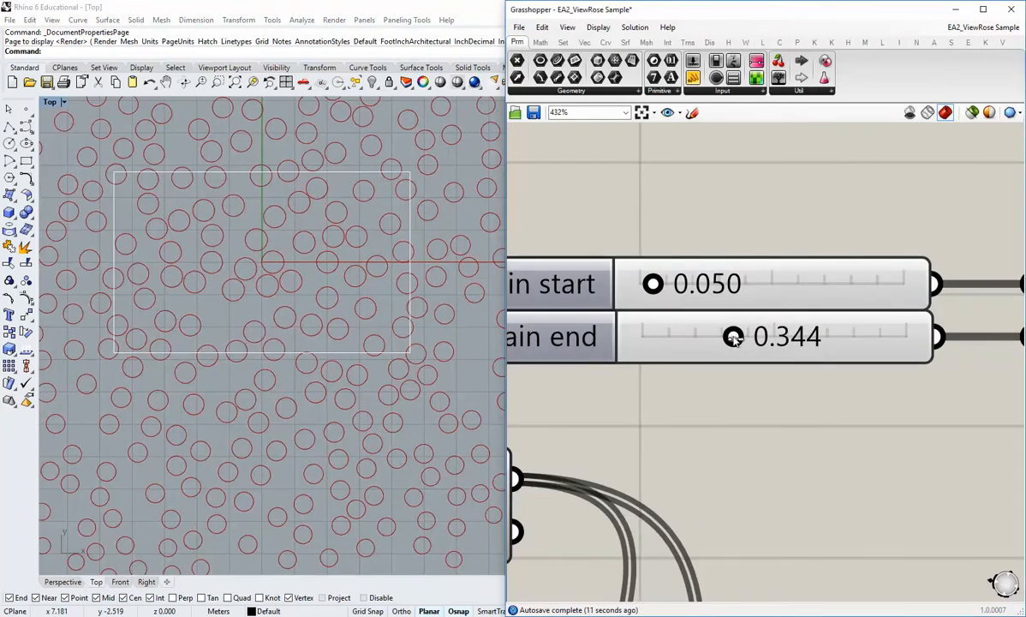
- Set the Domain start slider to 0.131 to enlarge the smallest circles
scroll(231, 355, down, 8)
scroll(232, 355, up, 3)
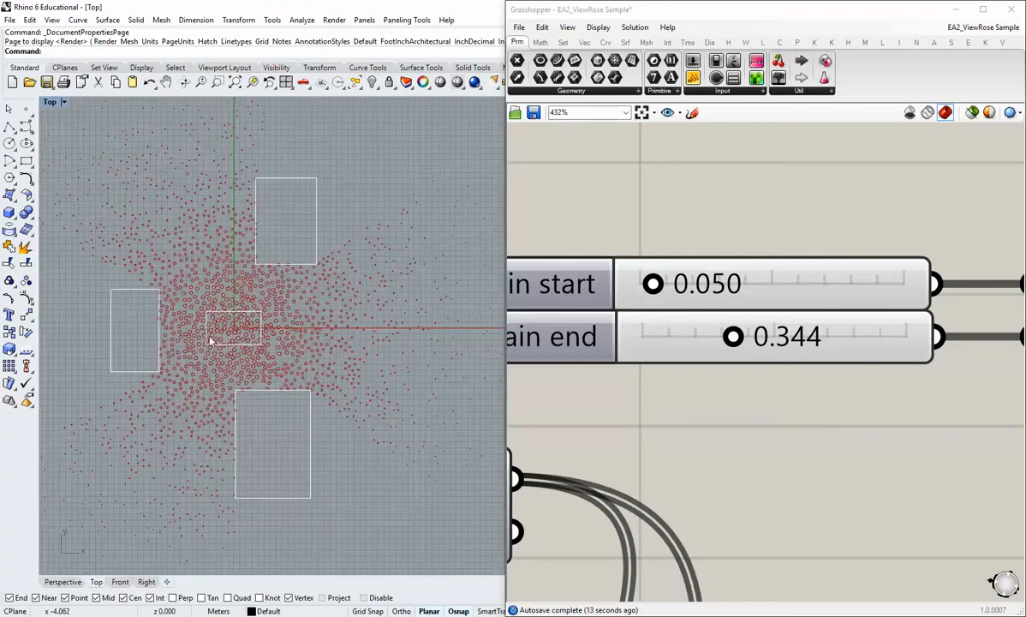
scroll(657, 337, up, 1)
scroll(658, 336, up, 2)
drag(623, 334, 661, 341)
- Examine the size and spread of the remapped circles around the buildings in the Top view
scroll(330, 377, down, 4)
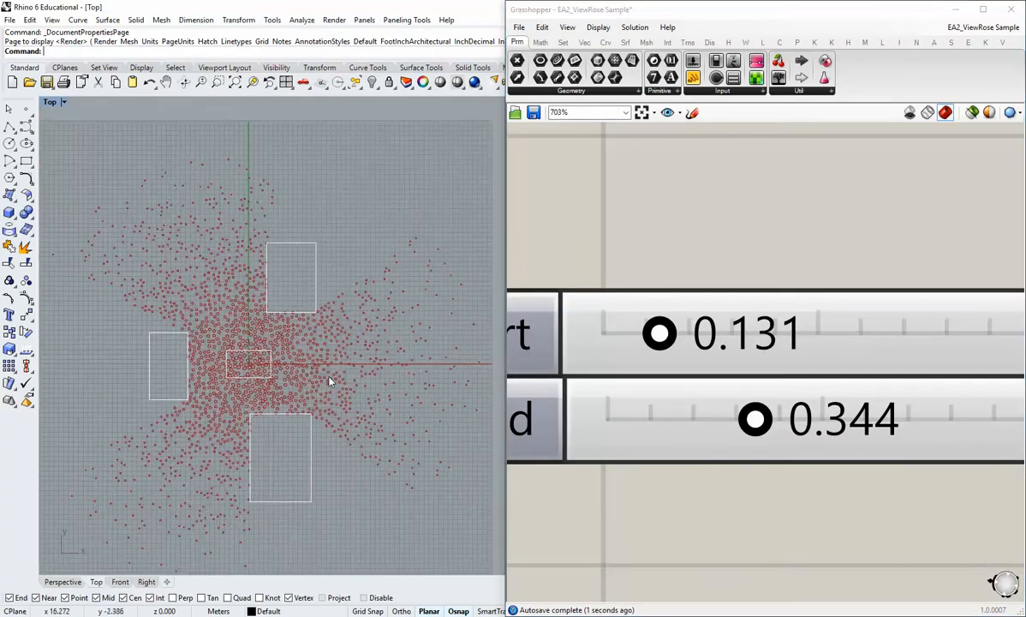
scroll(299, 367, up, 4)
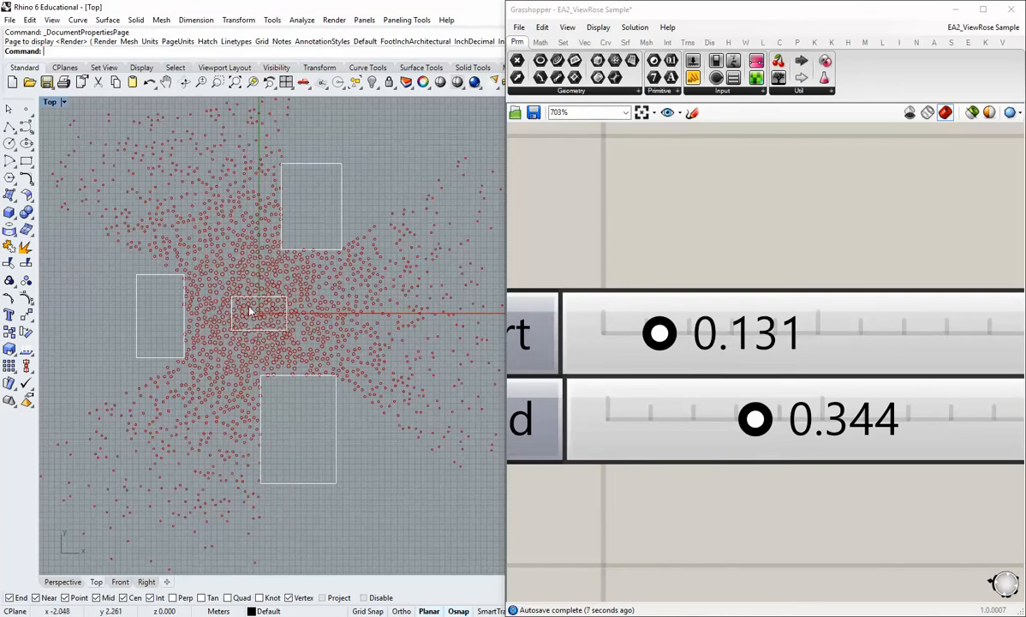
scroll(299, 419, down, 2)
right_drag(310, 424, 296, 408)
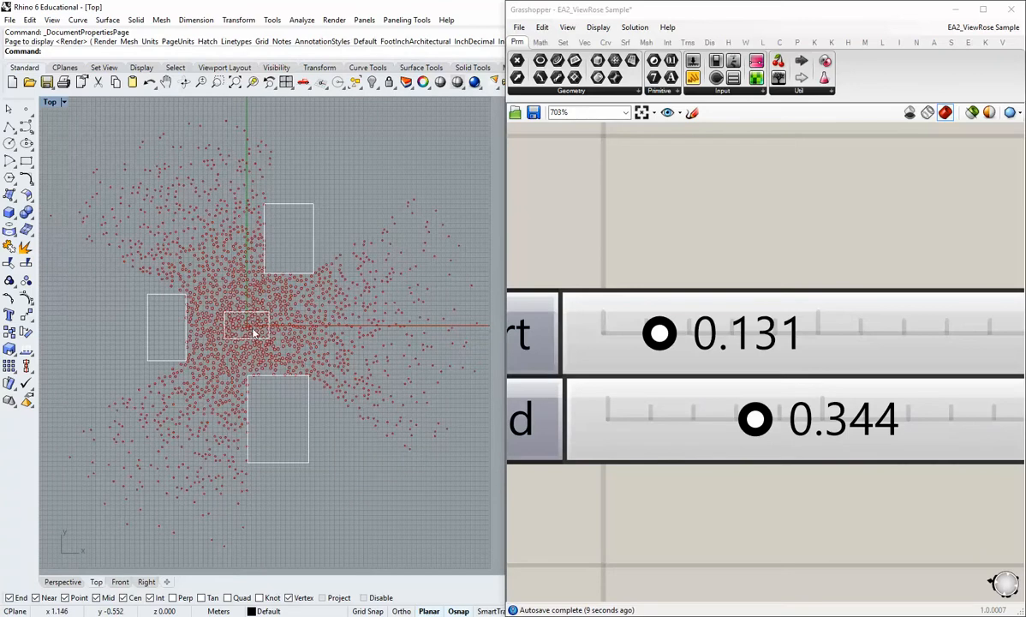
right_drag(247, 366, 246, 336)
scroll(726, 213, down, 8)
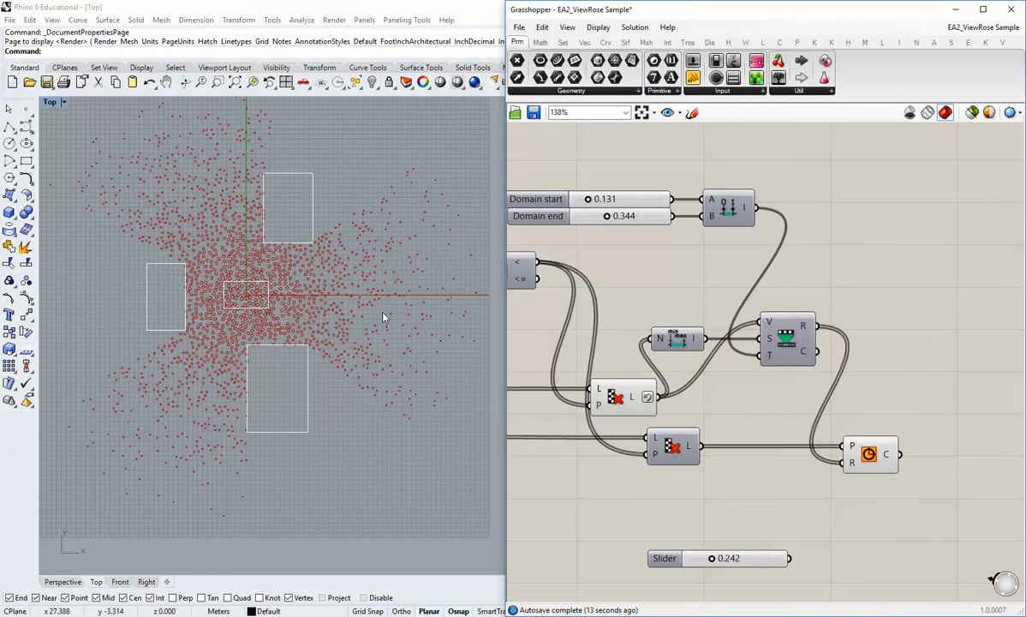
right_drag(323, 318, 327, 344)
- Review the definition from the Bounds component back to the view-rose component and the point population it feeds
right_drag(695, 400, 698, 344)
drag(687, 288, 696, 289)
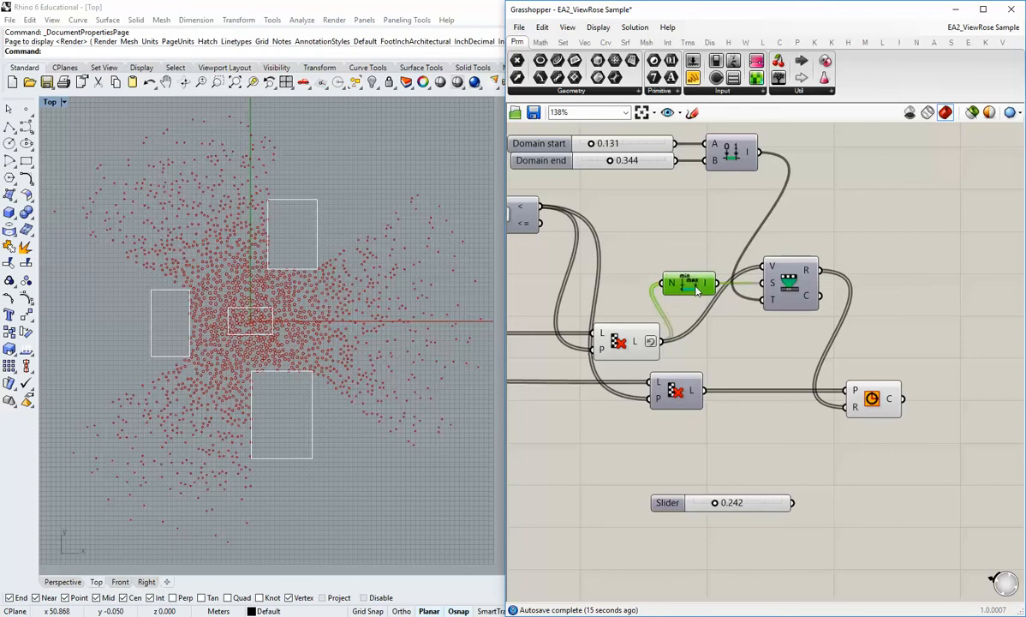
click(760, 366)
scroll(758, 366, down, 3)
right_drag(591, 377, 927, 391)
right_drag(536, 372, 704, 439)
scroll(665, 255, up, 4)
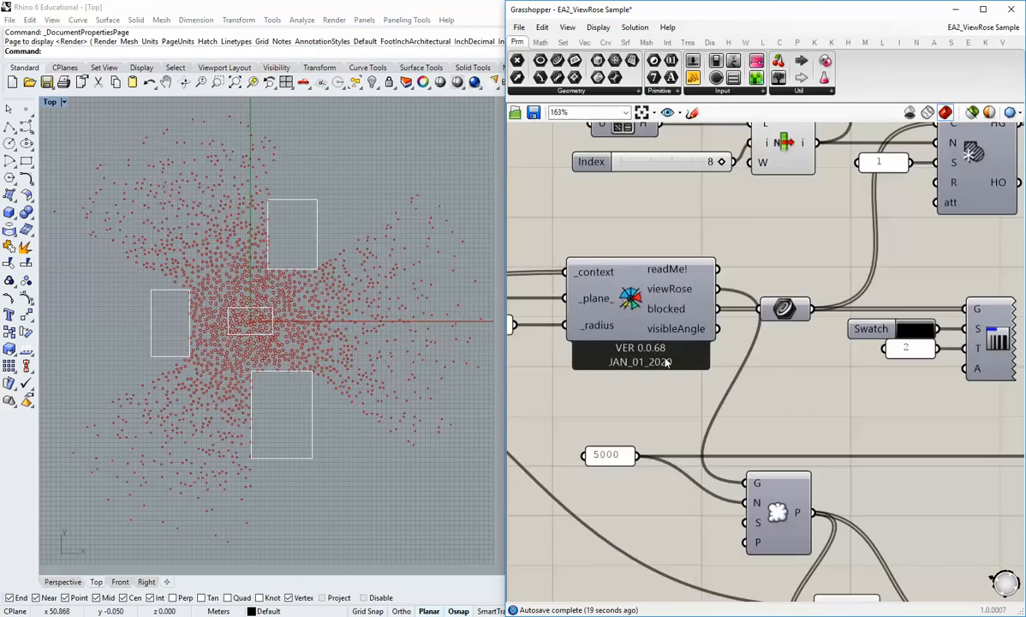
click(636, 298)
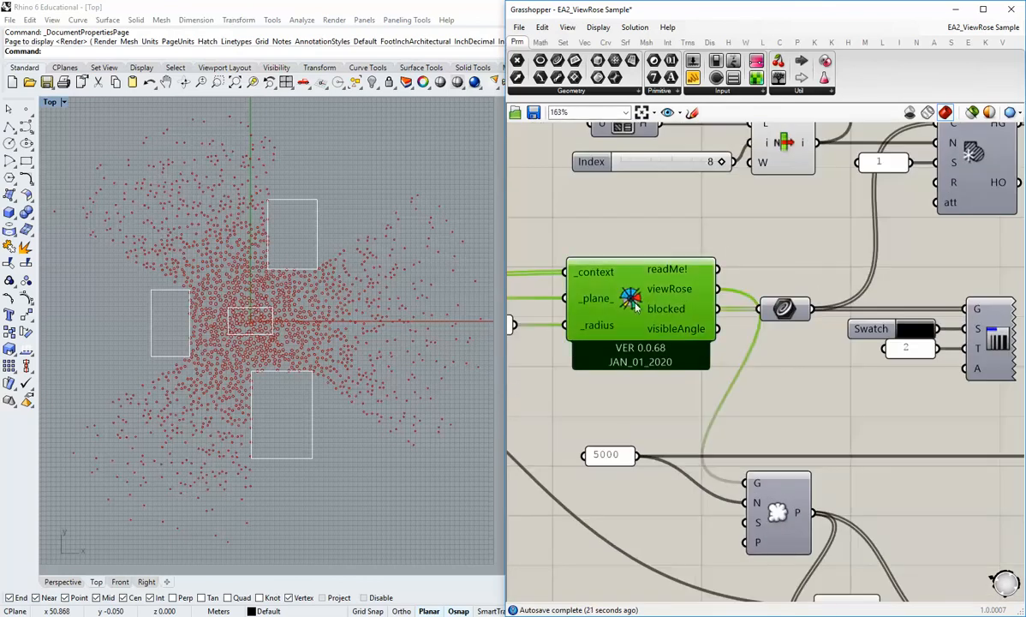
scroll(642, 342, down, 3)
click(682, 464)
right_drag(677, 472, 664, 418)
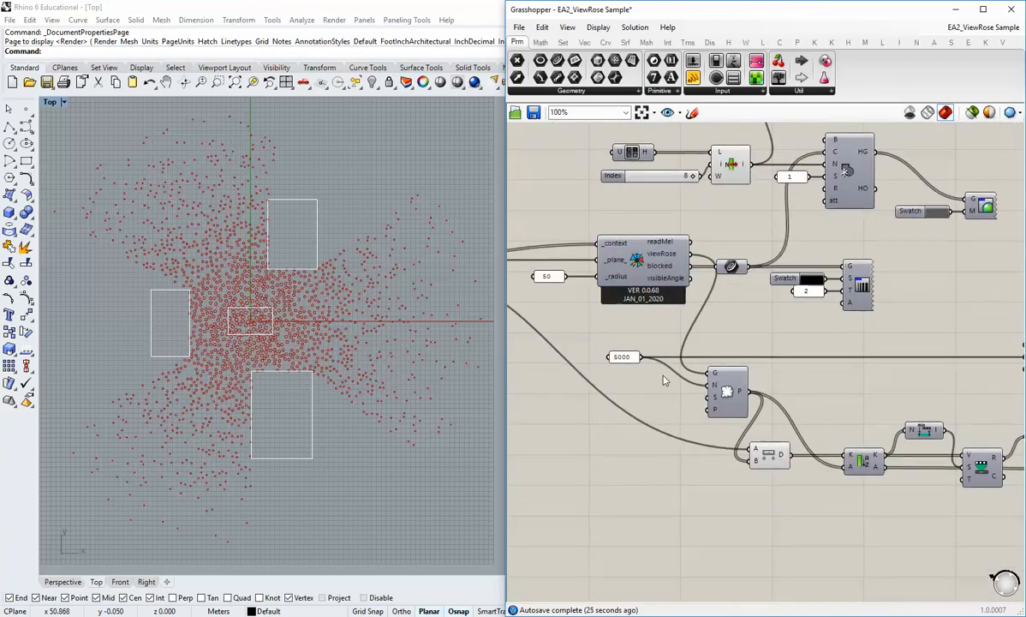
- Shift the Populate Geometry component and its 5000 count panel slightly toward the view-rose component
drag(711, 388, 697, 388)
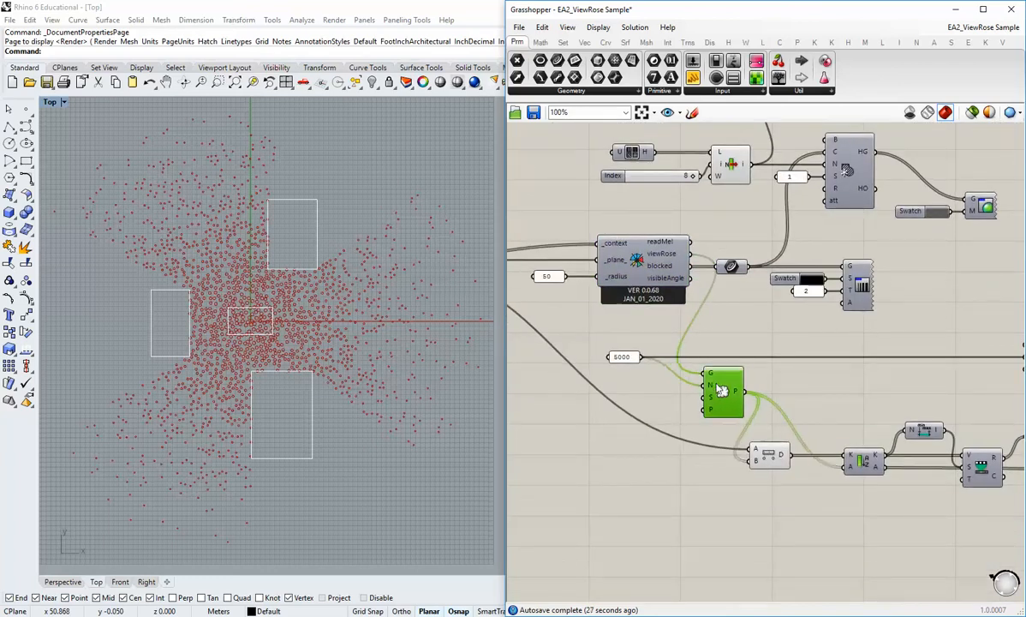
click(663, 374)
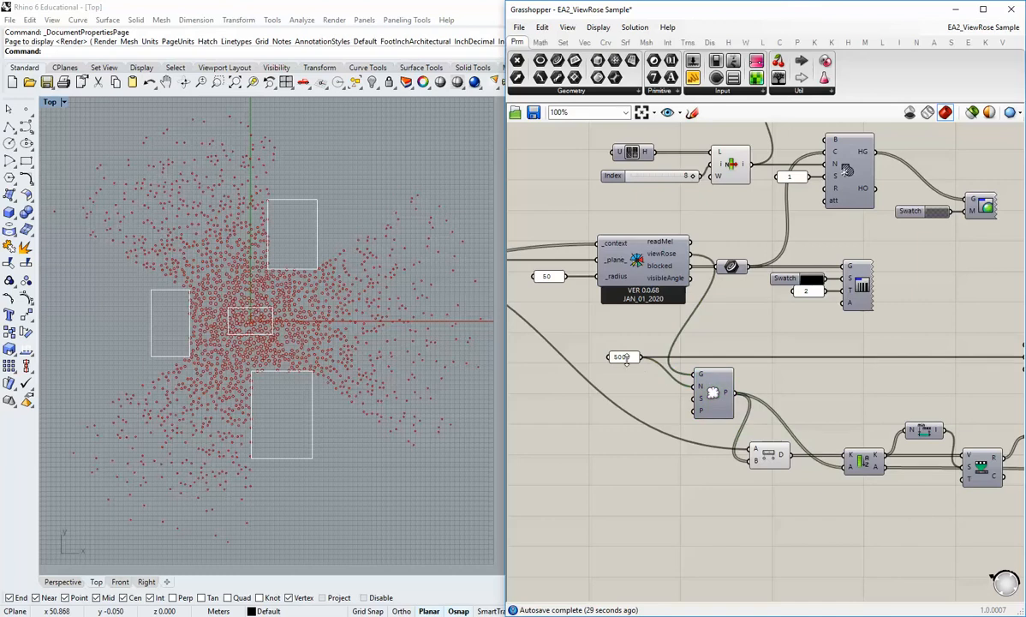
drag(628, 360, 623, 360)
scroll(697, 406, down, 3)
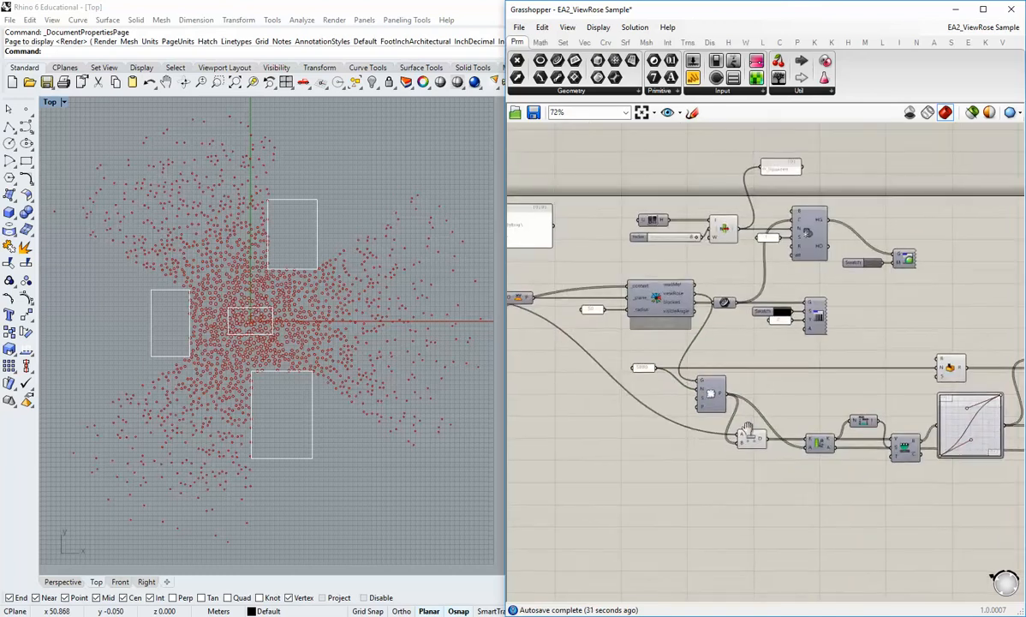
- Shift the Sort List, first Bounds and first Remap Numbers components together slightly toward the Distance component
scroll(847, 458, up, 3)
drag(895, 494, 814, 431)
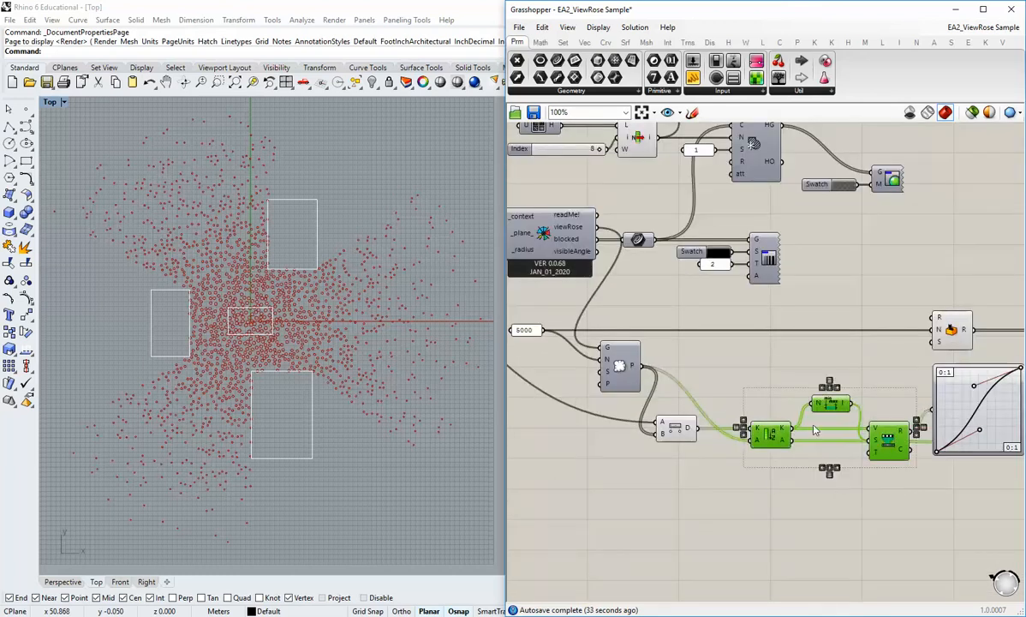
drag(899, 447, 883, 450)
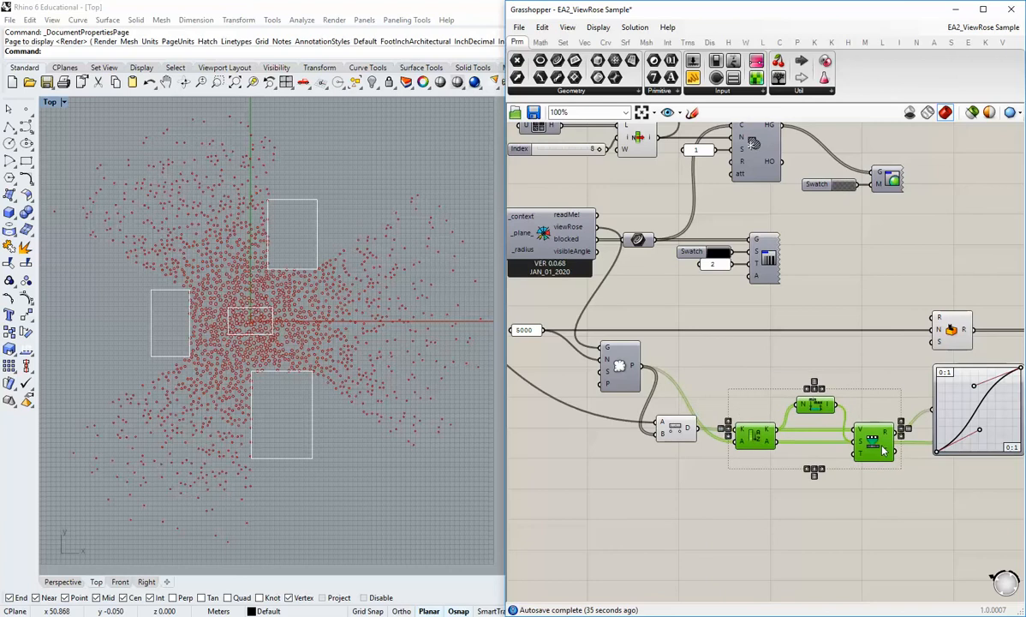
click(873, 485)
- Reposition the unconnected 0.242 slider in the empty area below the Circle component
scroll(866, 492, down, 2)
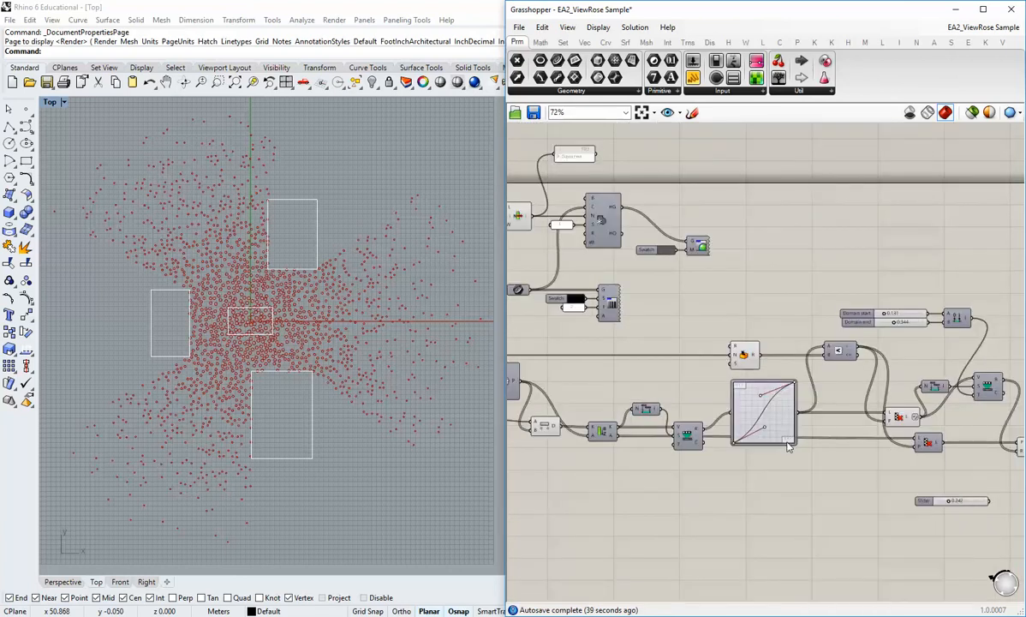
right_drag(790, 475, 613, 445)
right_drag(826, 485, 761, 475)
scroll(734, 465, up, 1)
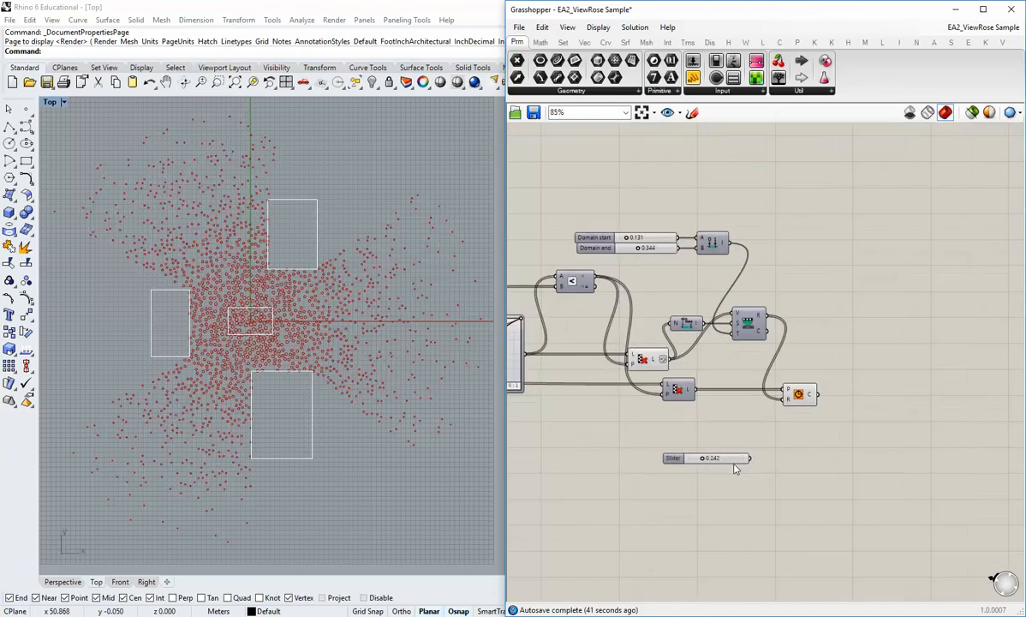
drag(734, 464, 778, 458)
click(785, 484)
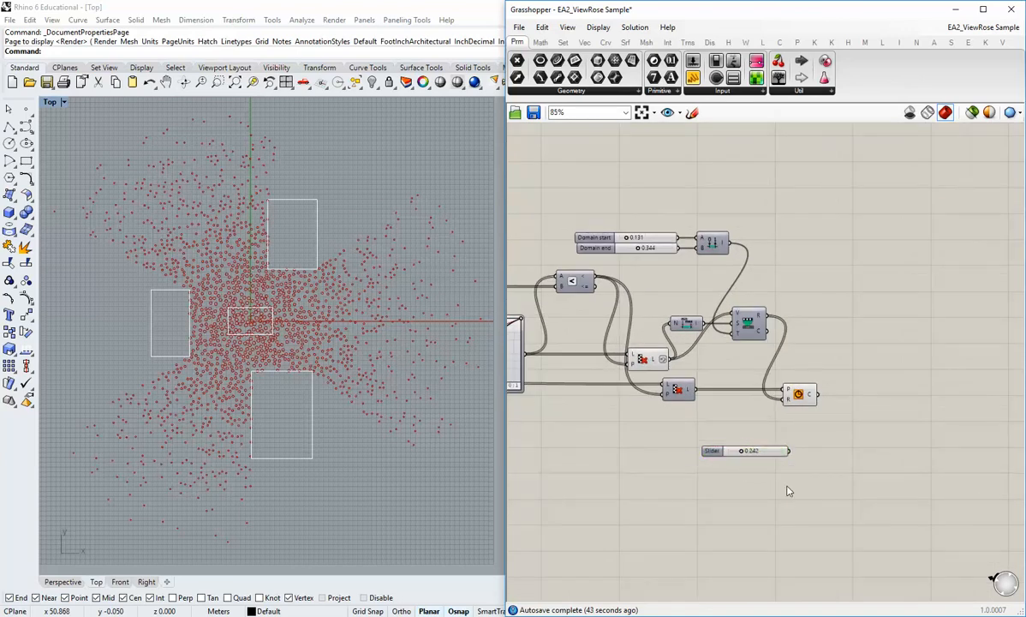
drag(749, 451, 724, 471)
click(779, 508)
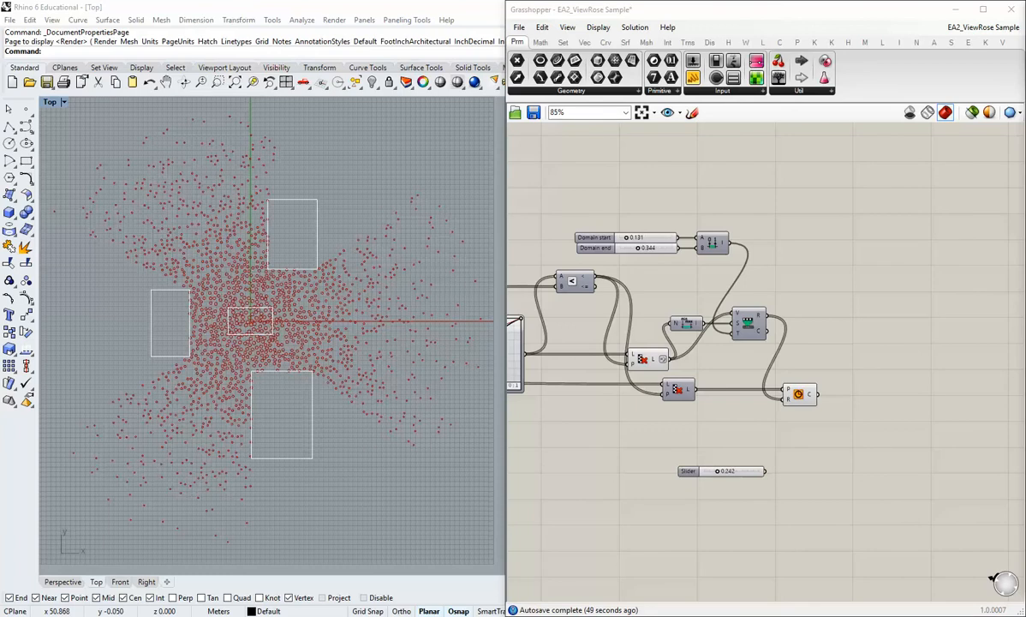
- Duplicate the Domain start and Domain end sliders with their Construct Domain component, placing the copy below the first Remap Numbers component
right_drag(685, 435, 872, 454)
right_drag(651, 448, 685, 396)
scroll(704, 421, up, 2)
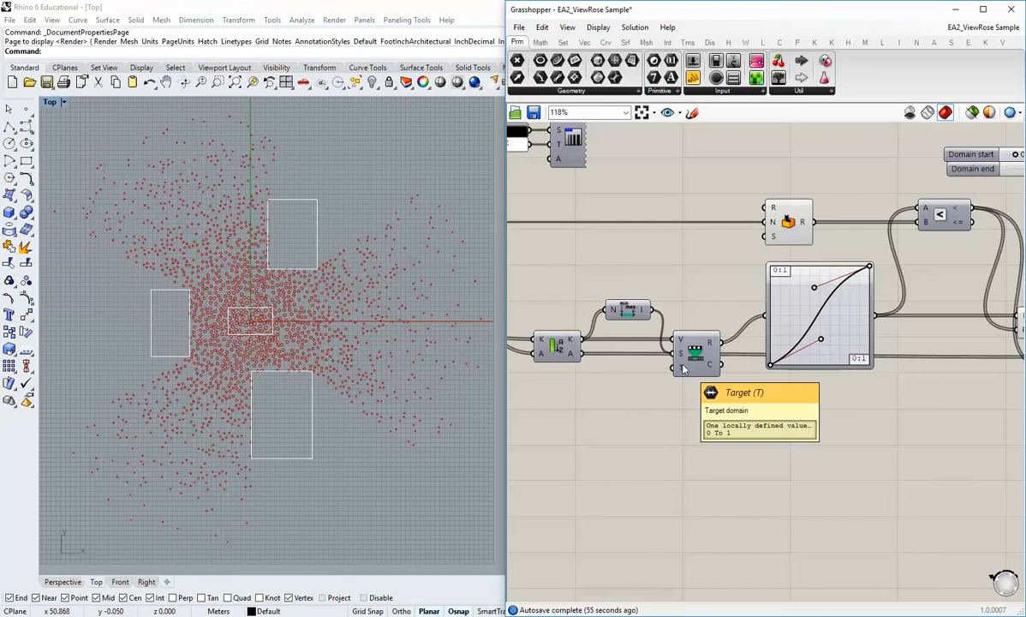
right_drag(741, 443, 610, 438)
scroll(610, 438, down, 3)
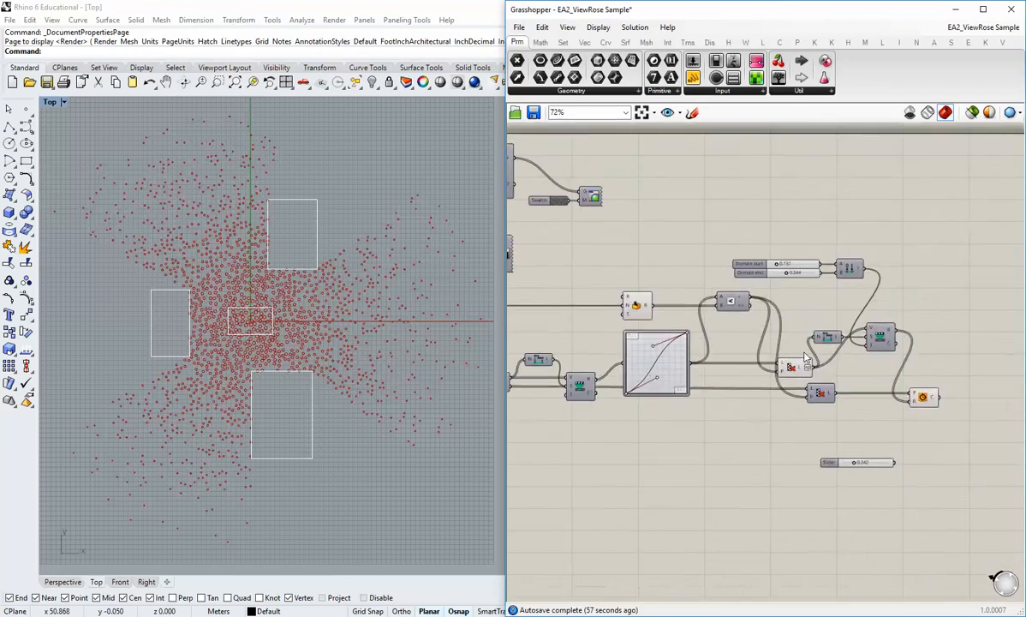
scroll(849, 303, up, 3)
drag(860, 295, 744, 229)
scroll(752, 251, down, 2)
right_drag(794, 300, 936, 275)
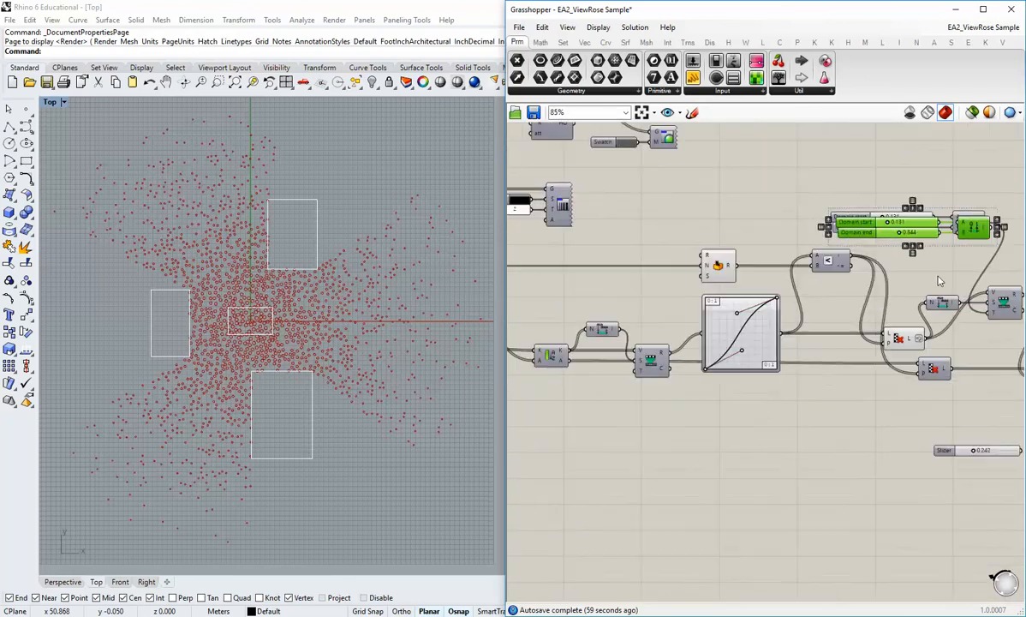
alt+drag(967, 221, 744, 438)
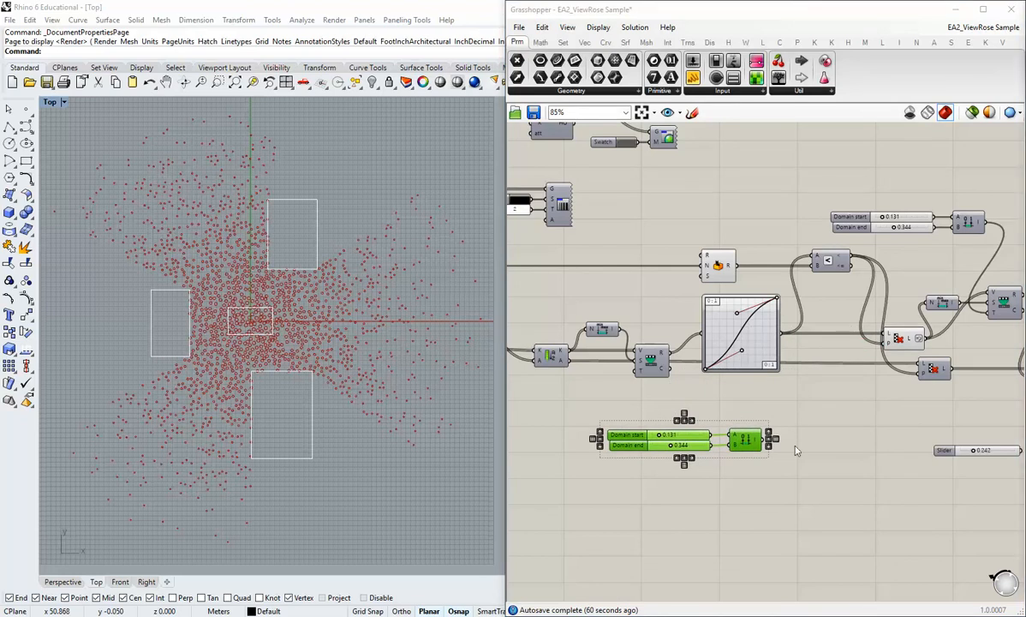
- Set the copied Domain start slider to 0.042 and the copied Domain end slider to 0.314
scroll(747, 424, up, 2)
click(660, 443)
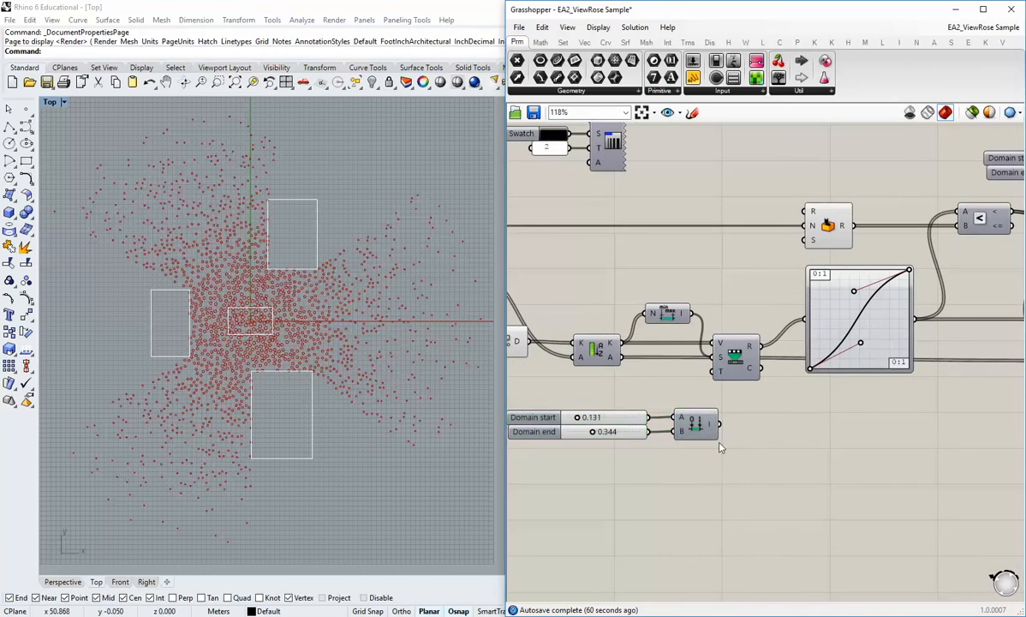
scroll(634, 416, up, 3)
drag(632, 410, 621, 411)
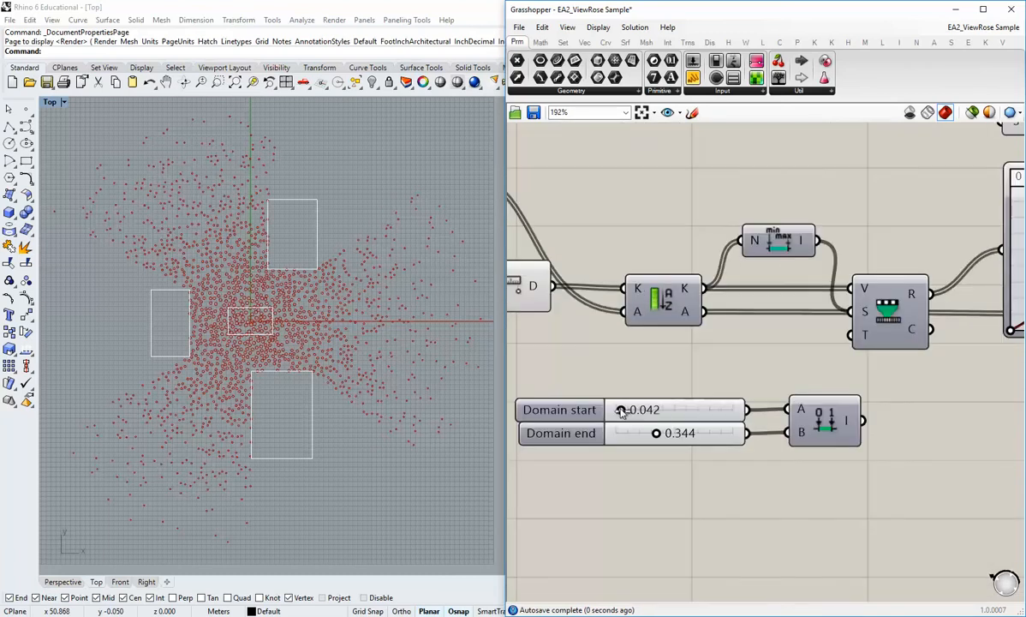
click(634, 434)
scroll(634, 434, up, 2)
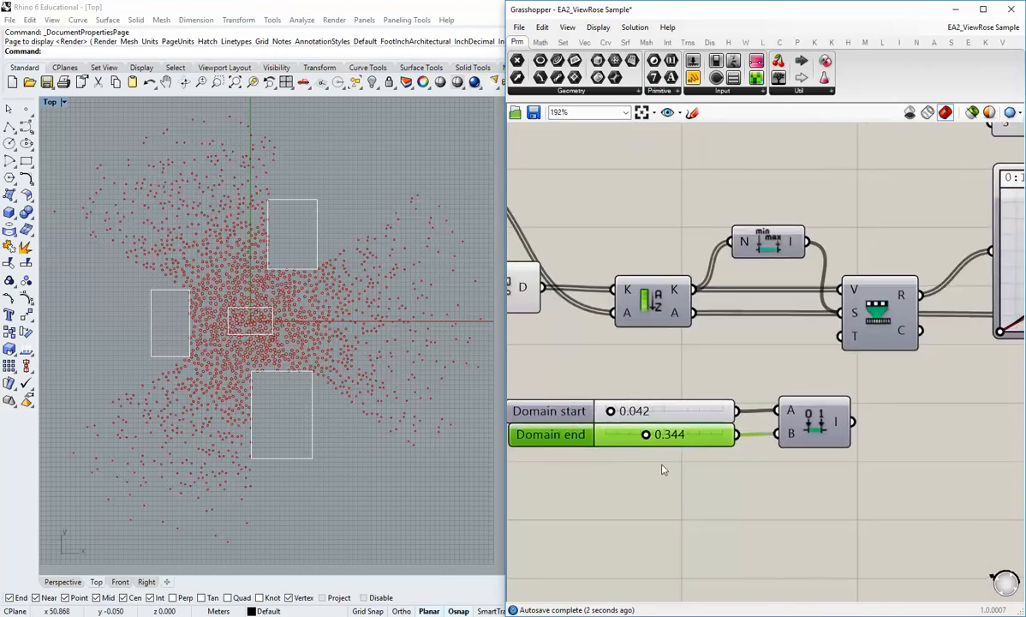
drag(641, 425, 610, 425)
click(661, 440)
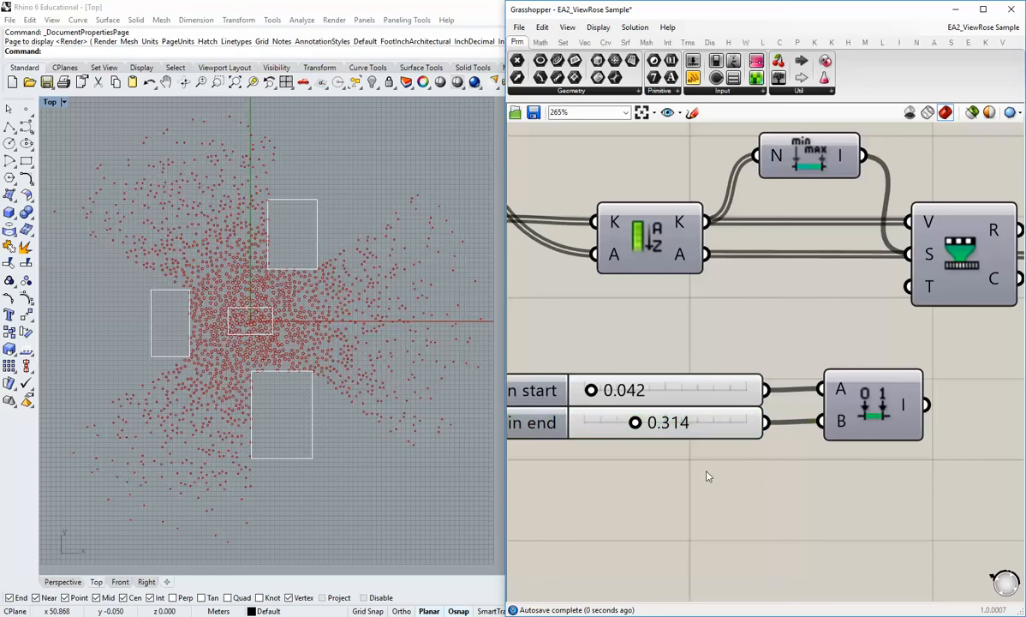
- Connect the copied Construct Domain to the first Remap Numbers target input and set its Domain end slider to 0.514
scroll(660, 440, down, 2)
drag(818, 439, 798, 349)
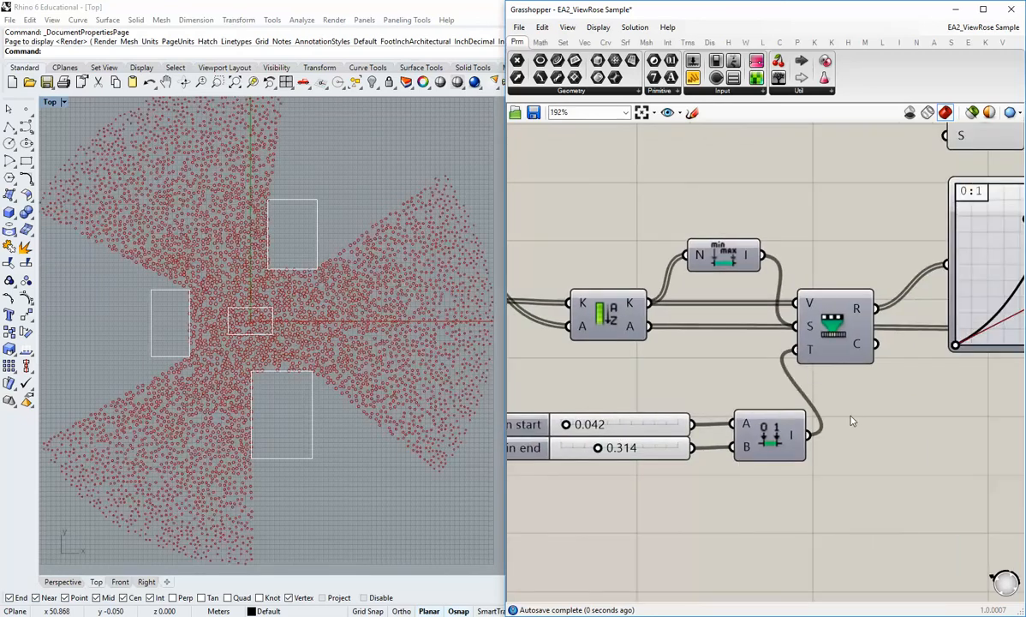
scroll(651, 467, up, 1)
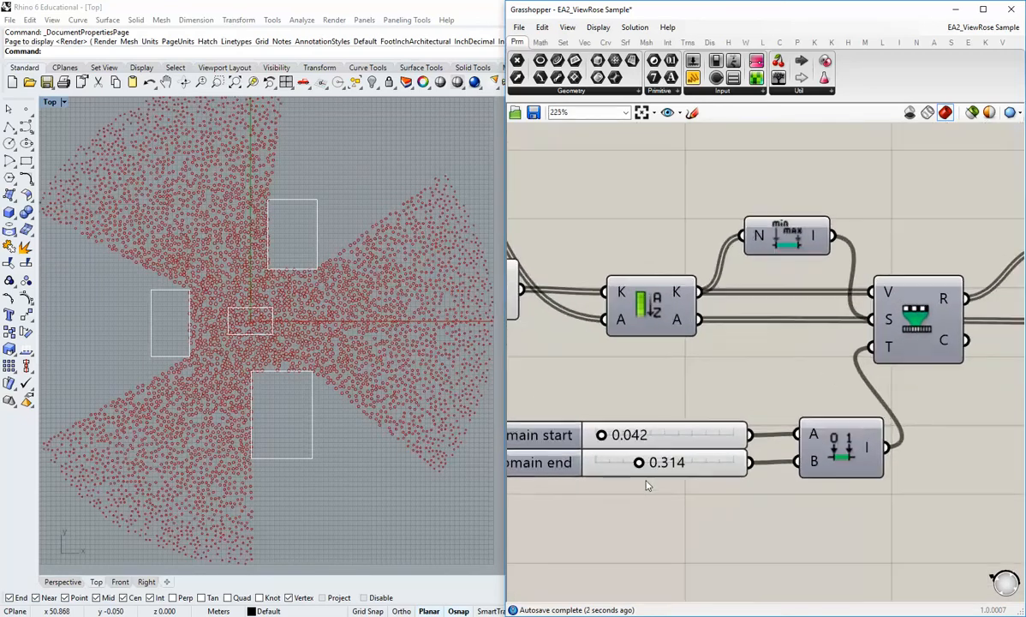
drag(599, 463, 669, 480)
right_drag(629, 462, 637, 489)
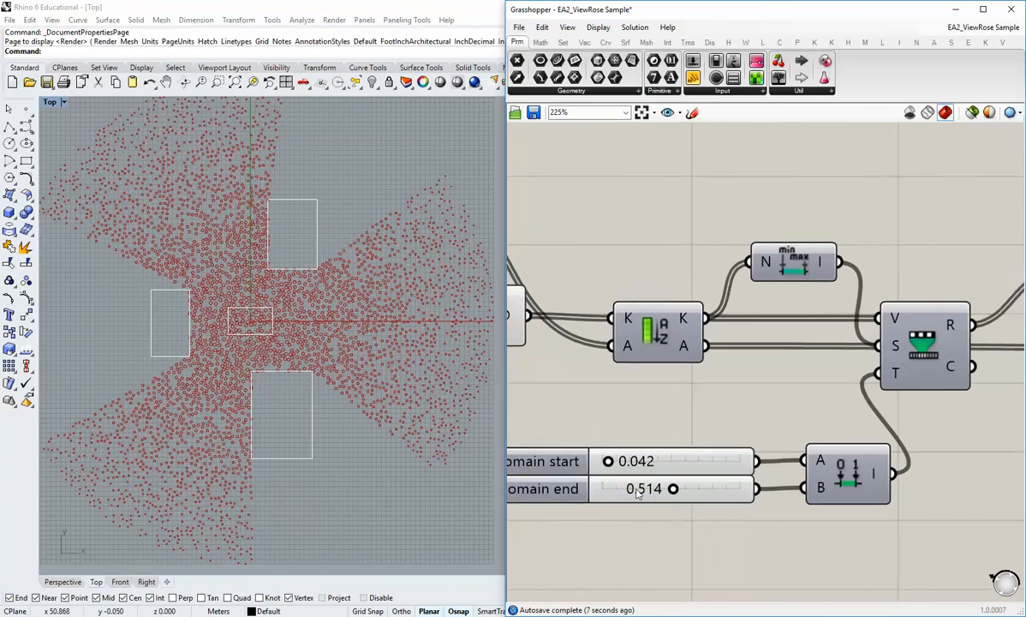
- Set the copied Domain start slider to 0.410 and nudge the lower curve handle of the Graph Mapper
drag(613, 465, 664, 468)
scroll(796, 428, down, 4)
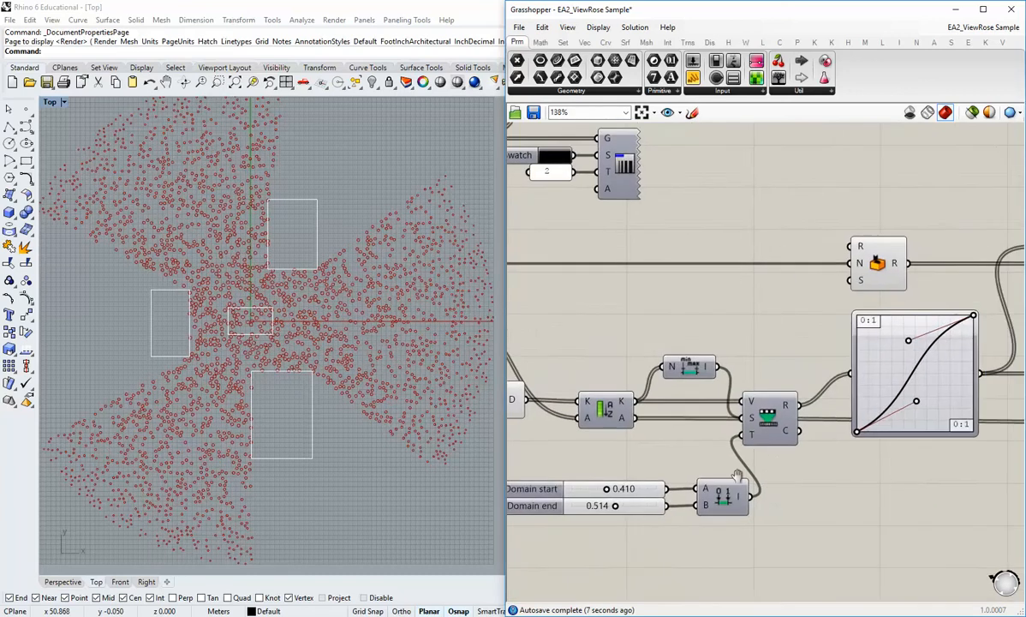
scroll(824, 396, up, 1)
mouse_move(865, 400)
mouse_down()
mouse_move(871, 412)
mouse_move(855, 391)
mouse_move(872, 405)
mouse_up()
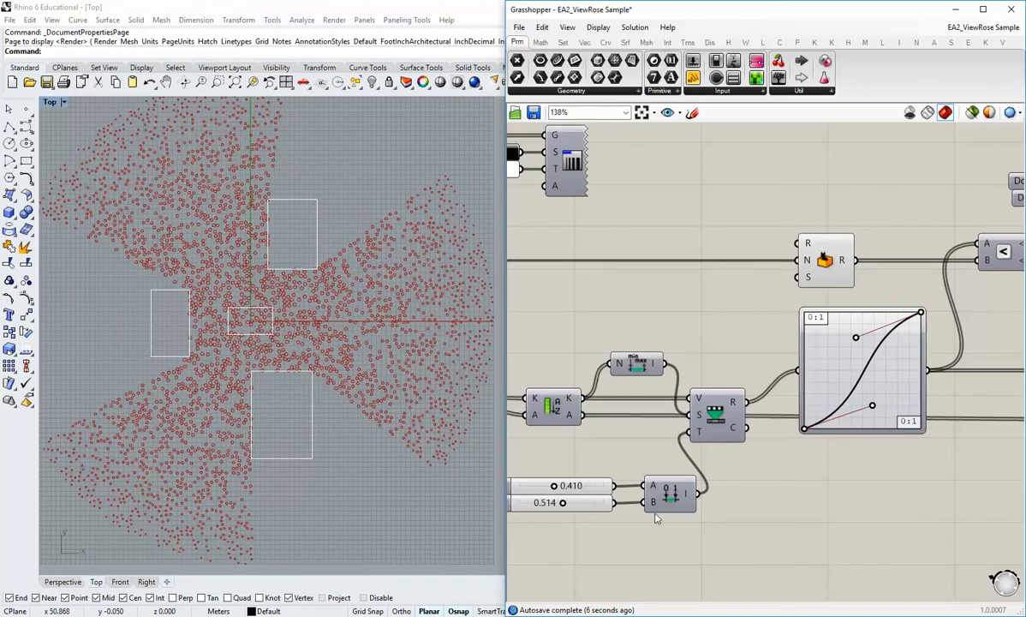
right_drag(856, 455, 831, 482)
- Set the copied Domain end slider to 0.478 and move the Graph Mapper's lower curve handle slightly outward
right_drag(646, 535, 702, 524)
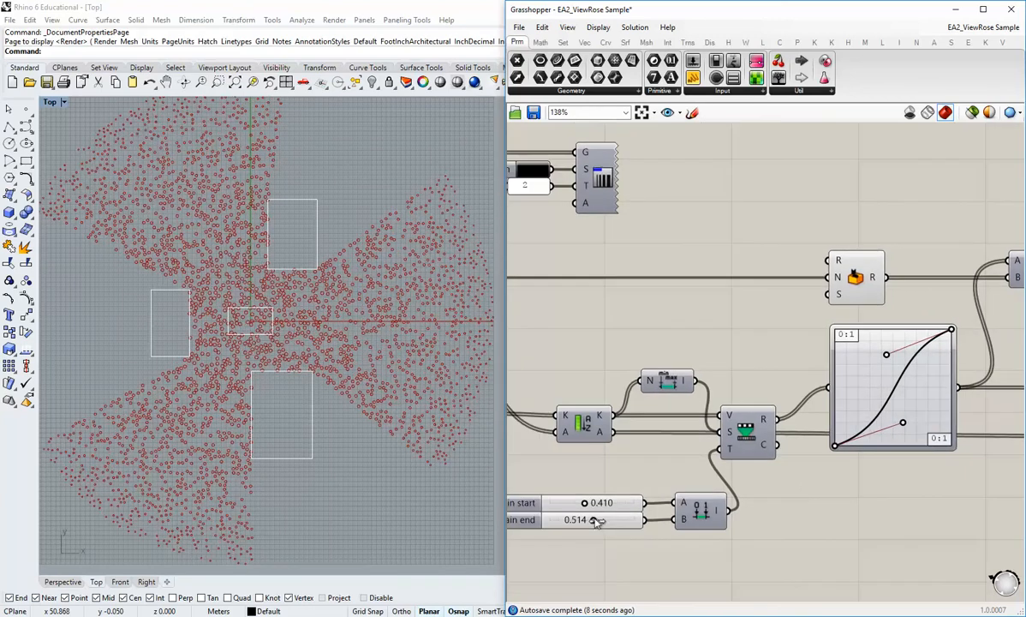
drag(597, 522, 591, 522)
drag(877, 418, 908, 432)
right_drag(722, 552, 745, 541)
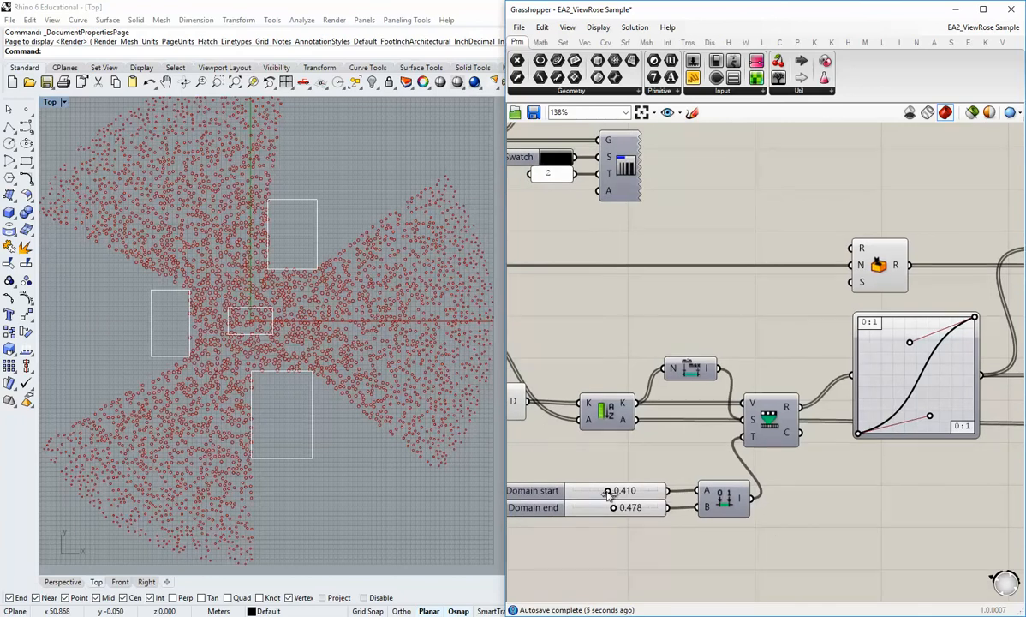
- Set the copied Domain start slider to 0.143 and move the copied domain group closer beneath the Sort List component
drag(607, 491, 585, 497)
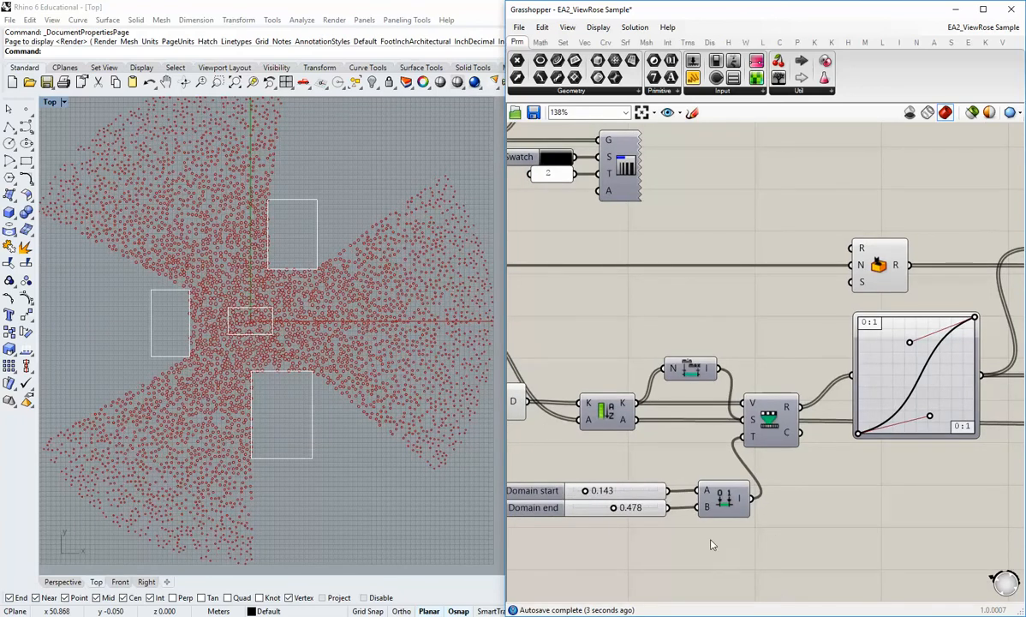
right_drag(711, 544, 757, 514)
drag(803, 520, 682, 460)
drag(778, 482, 731, 457)
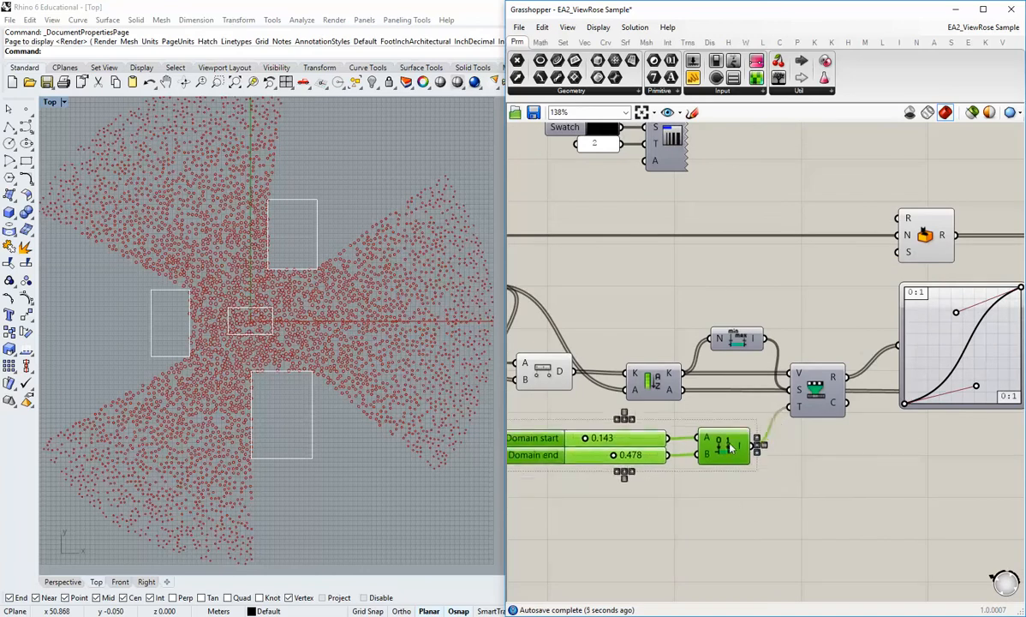
click(630, 403)
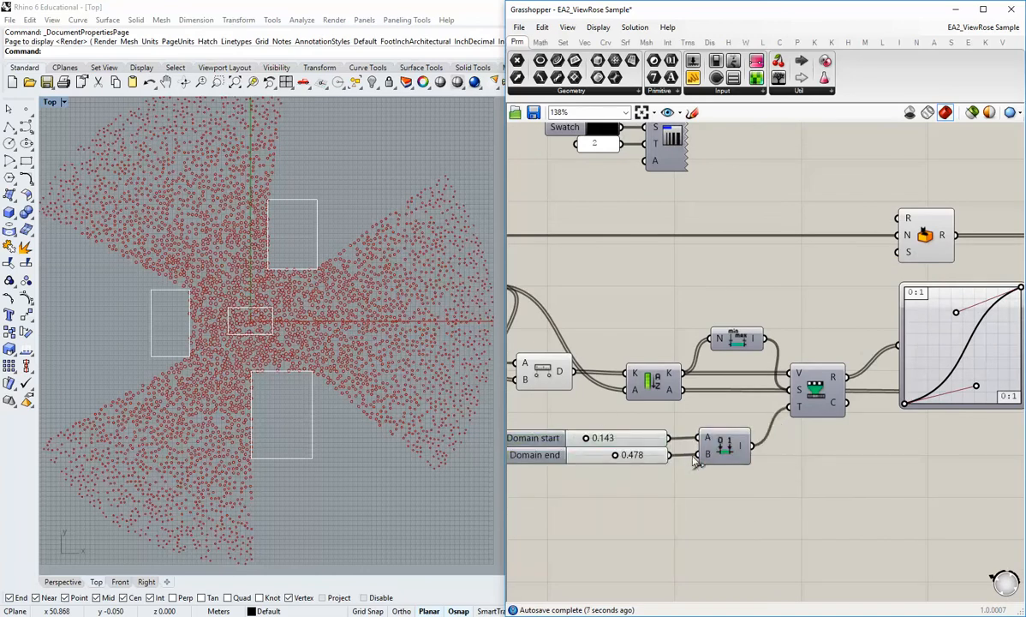
right_drag(695, 452, 699, 469)
scroll(657, 469, up, 1)
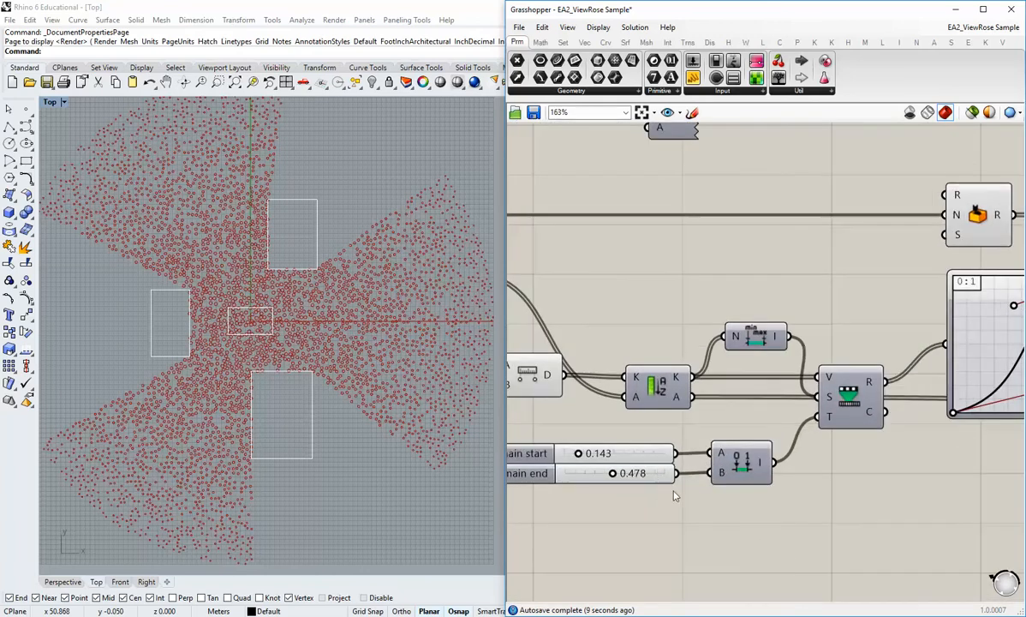
drag(675, 492, 655, 462)
click(738, 503)
- Shift the original Domain start and end sliders and their Construct Domain slightly toward the second Remap Numbers component
right_drag(784, 410, 617, 453)
scroll(792, 437, down, 2)
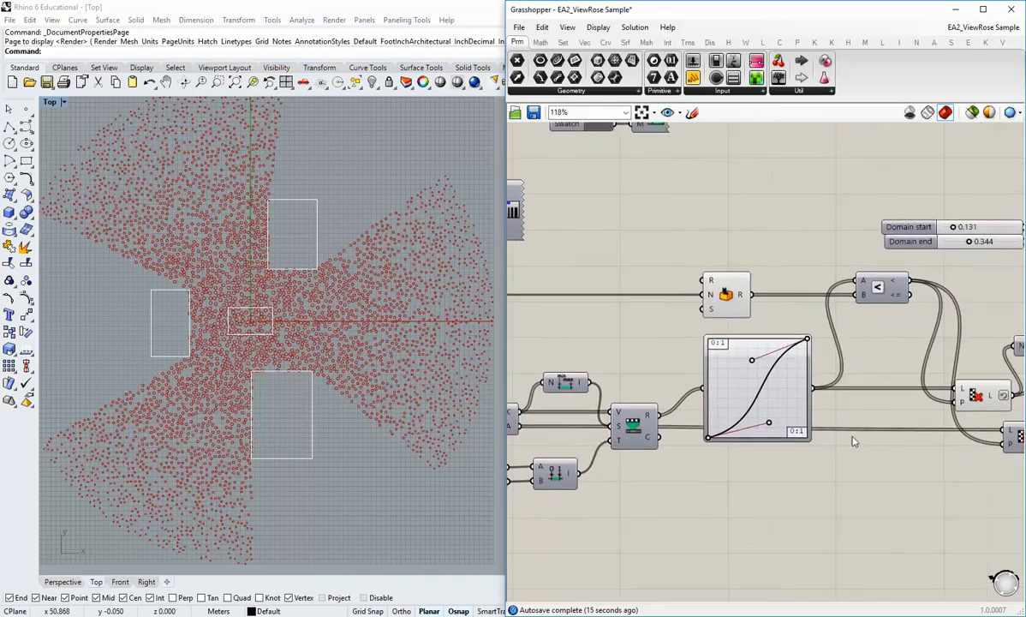
right_drag(748, 452, 566, 466)
right_drag(992, 429, 843, 430)
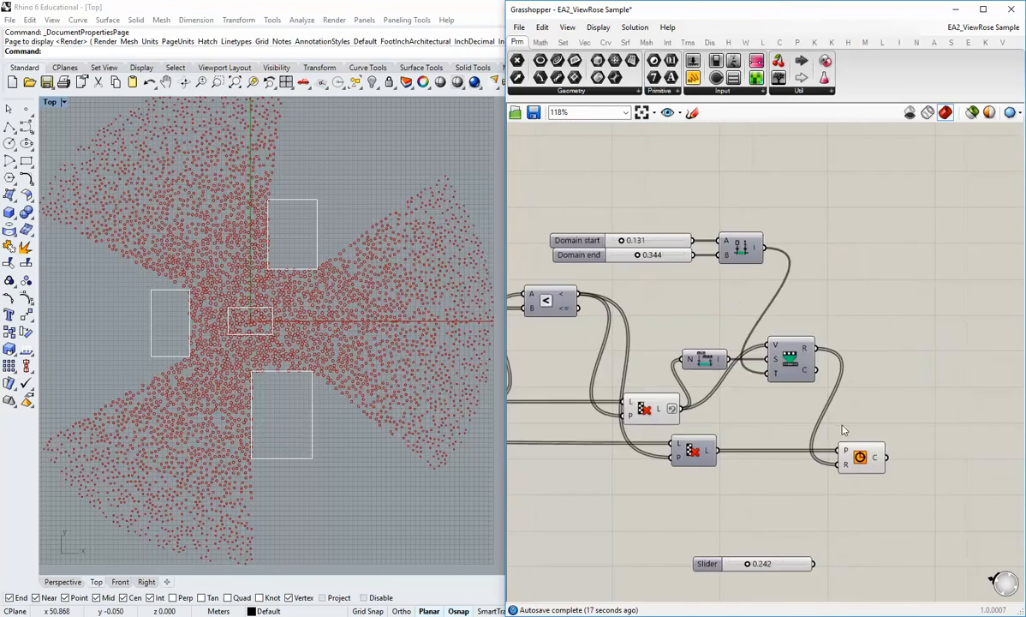
drag(749, 285, 673, 226)
drag(740, 240, 759, 240)
click(757, 298)
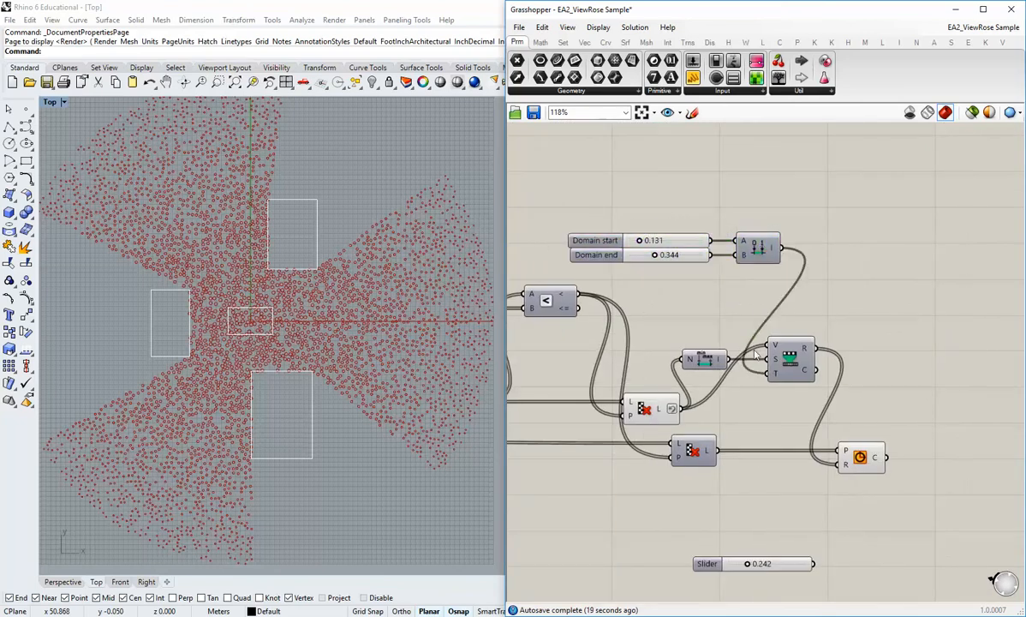
click(860, 463)
click(827, 494)
- Disconnect the copied Construct Domain from the target input of the first Remap Numbers component
right_drag(815, 398, 998, 397)
right_drag(531, 422, 801, 389)
scroll(717, 422, up, 1)
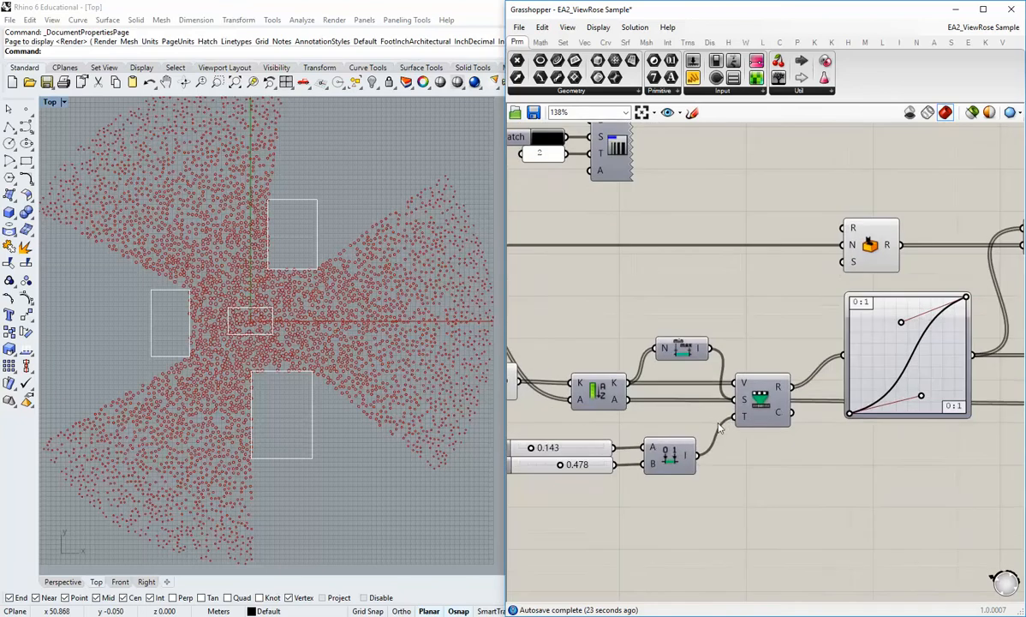
right_click(744, 424)
mouse_move(784, 432)
click(891, 430)
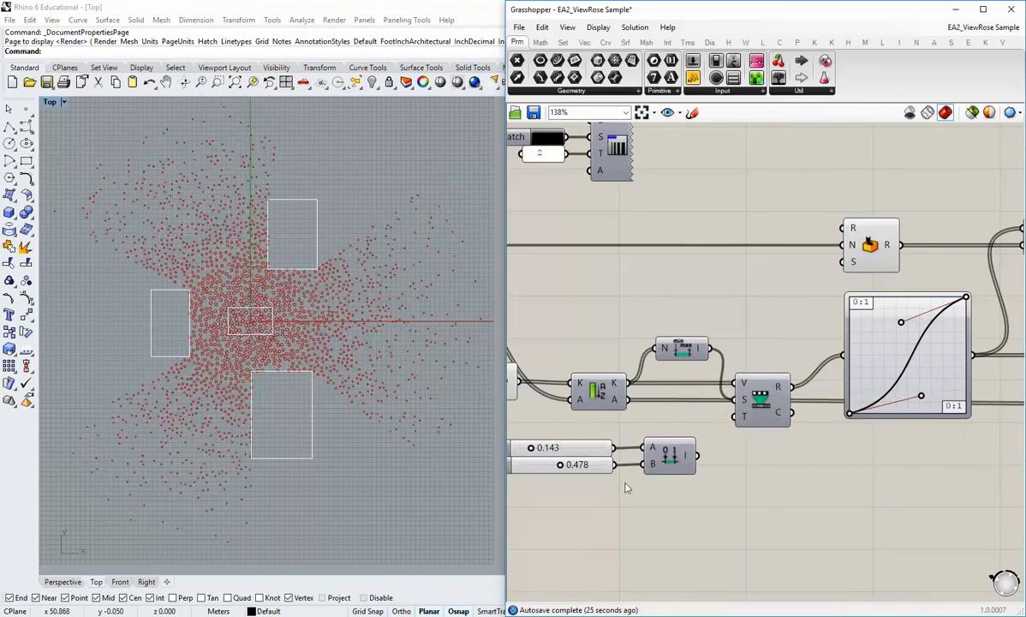
- Delete the unconnected 0.242 slider below the Circle component
scroll(277, 377, up, 3)
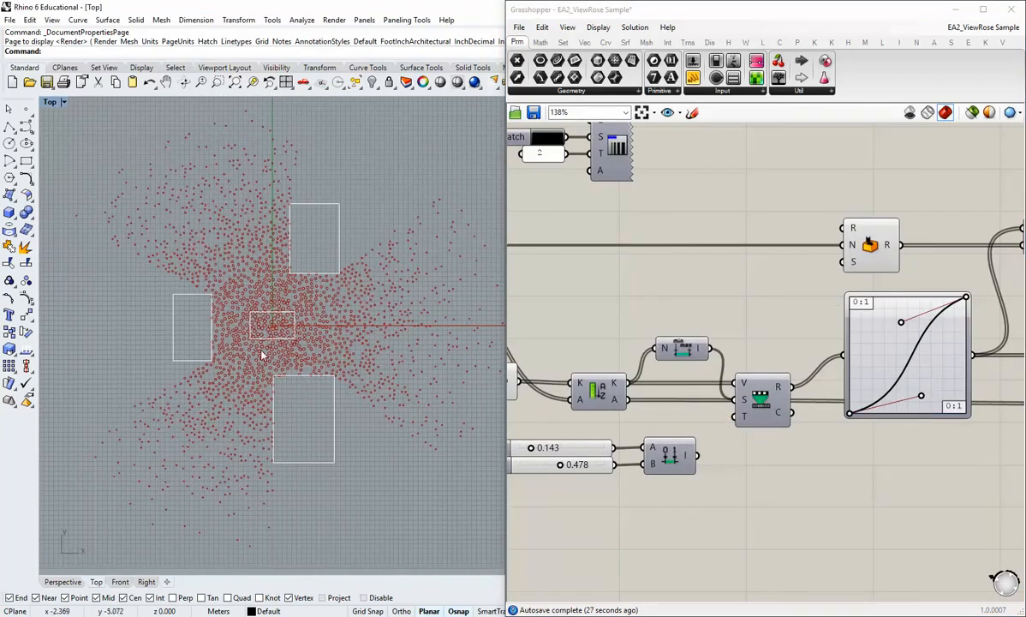
scroll(260, 397, down, 4)
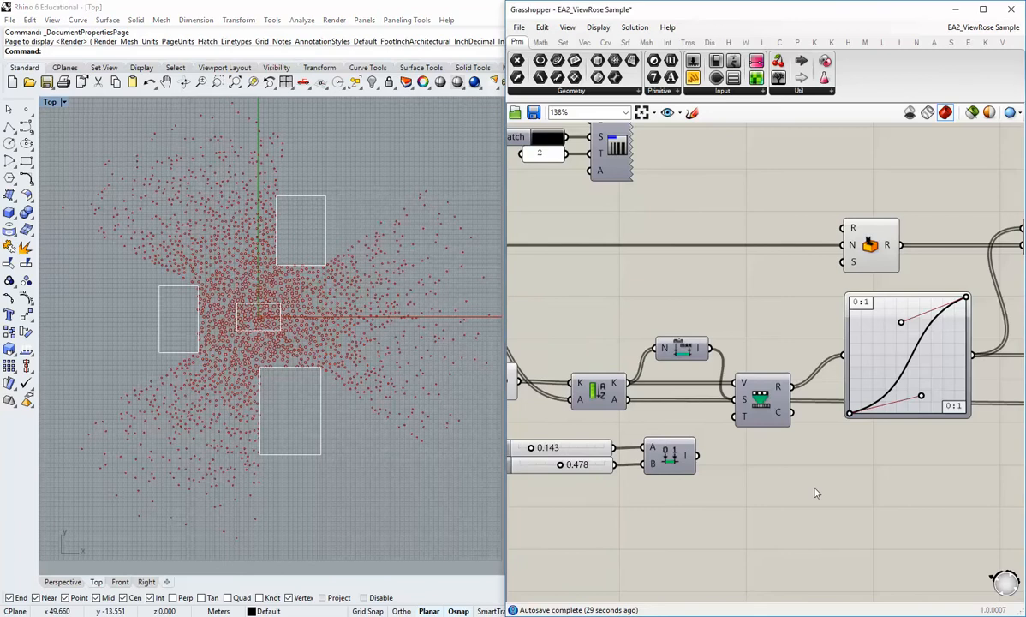
scroll(838, 485, down, 5)
right_drag(1004, 515, 695, 422)
scroll(695, 422, up, 3)
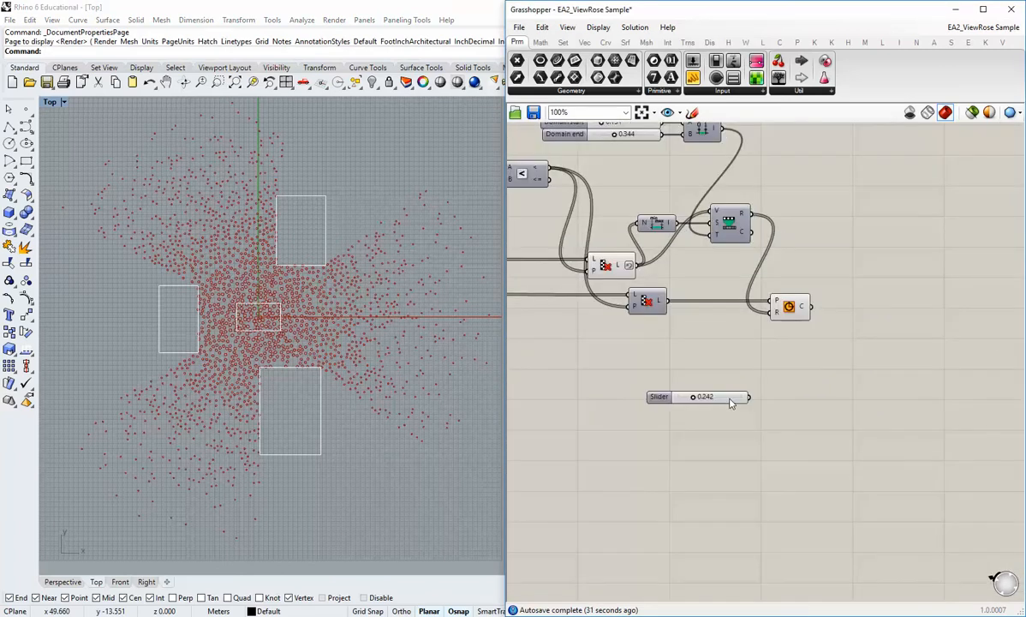
click(731, 400)
key(Delete)
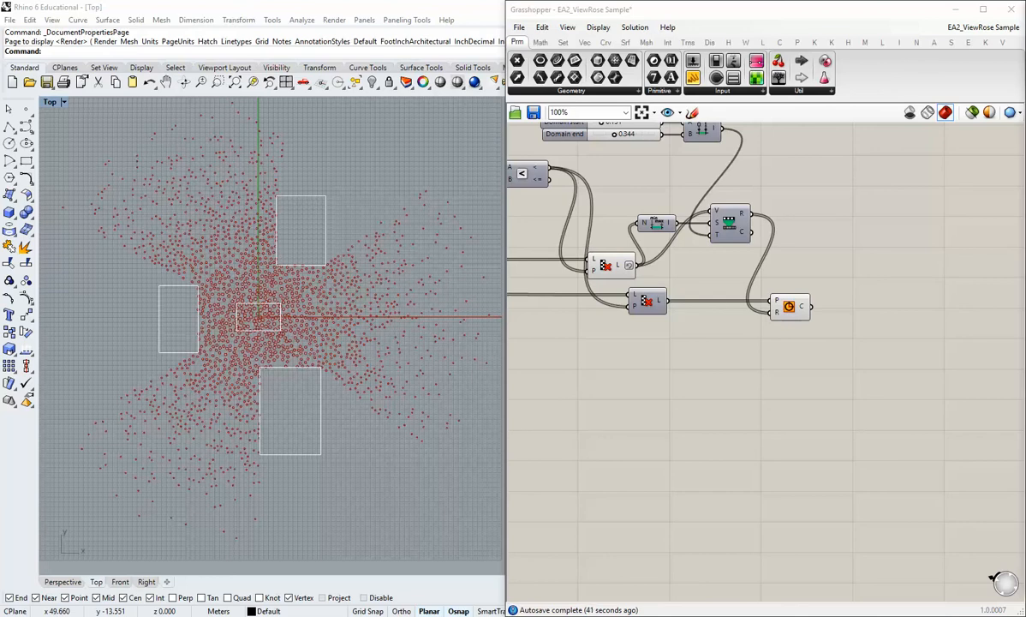
right_drag(715, 326, 731, 374)
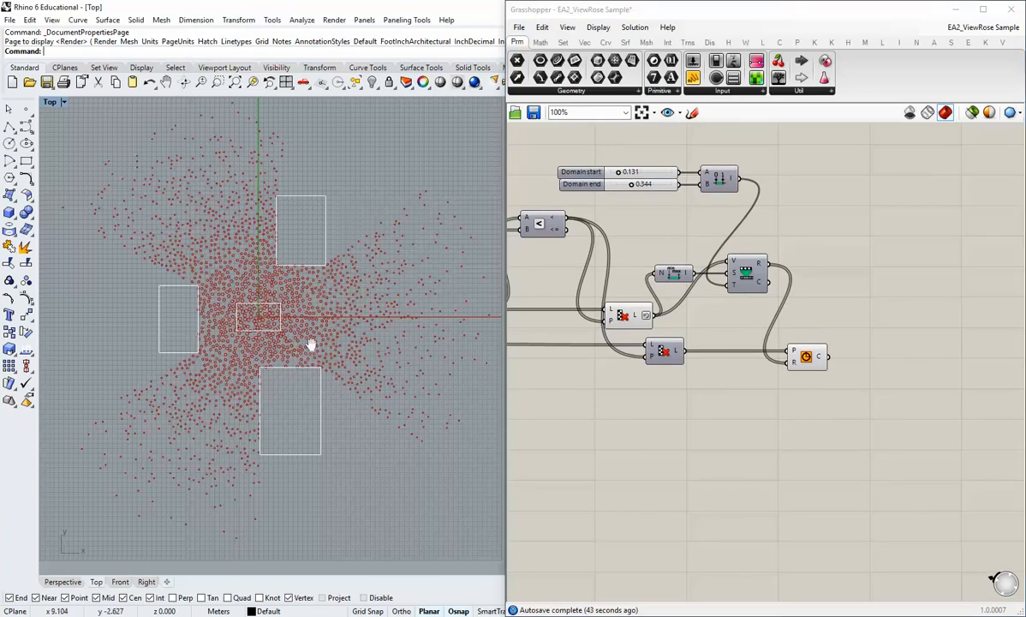
- Inspect the distance-driven circles around the building outlines, and turn off the Circle component's preview
right_drag(260, 347, 274, 367)
scroll(274, 367, up, 2)
scroll(279, 316, down, 2)
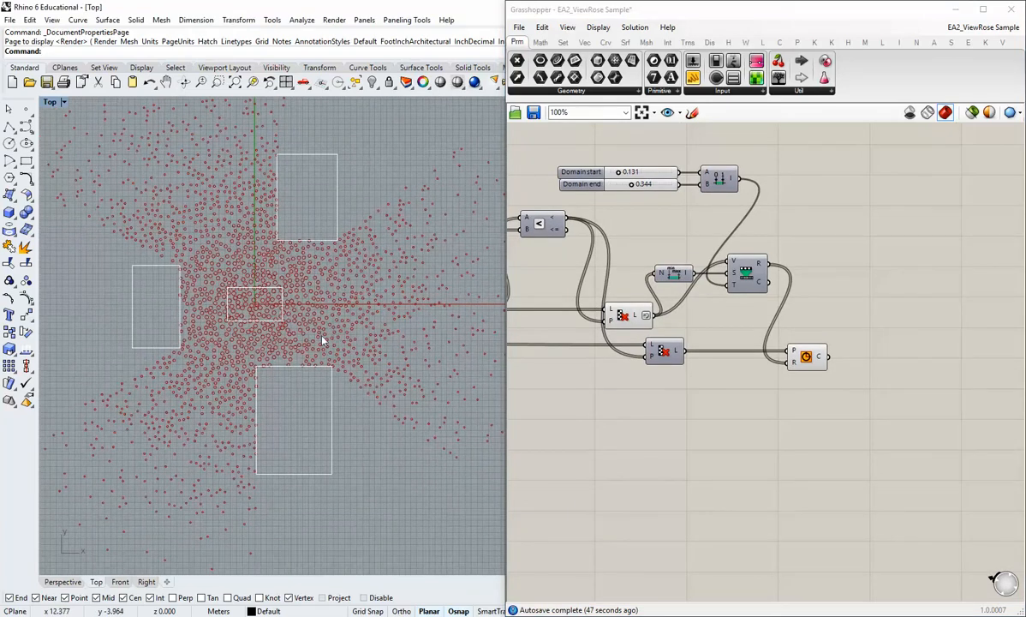
scroll(319, 343, up, 4)
scroll(244, 309, down, 5)
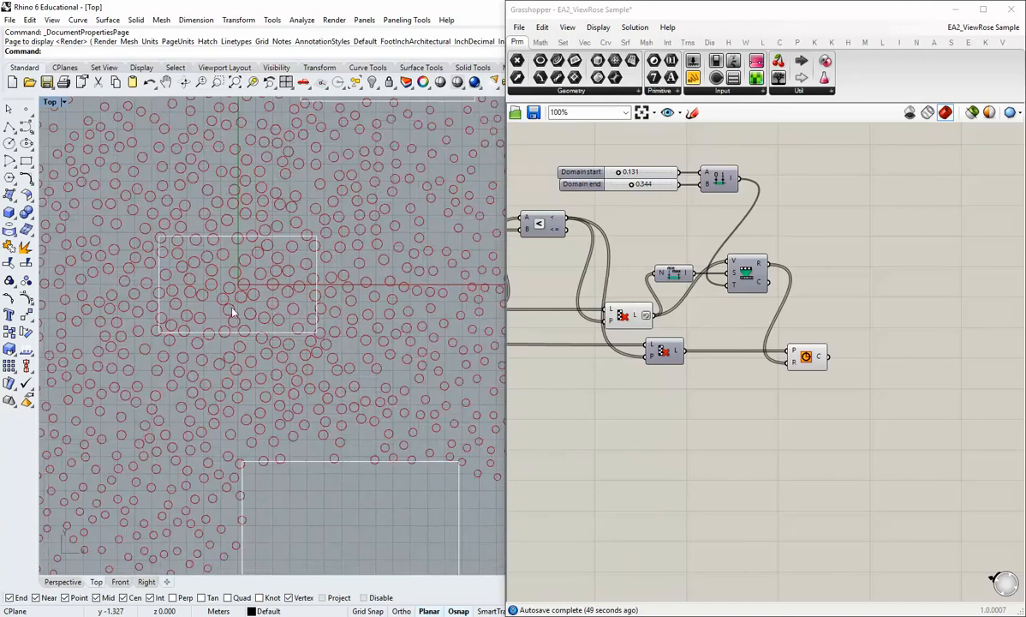
right_click(811, 361)
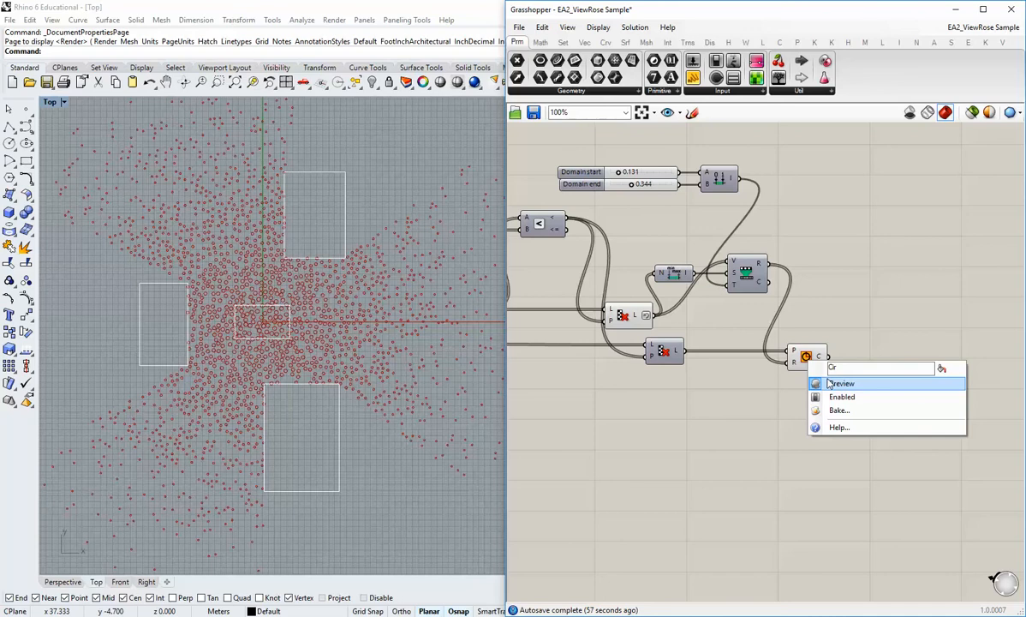
click(829, 384)
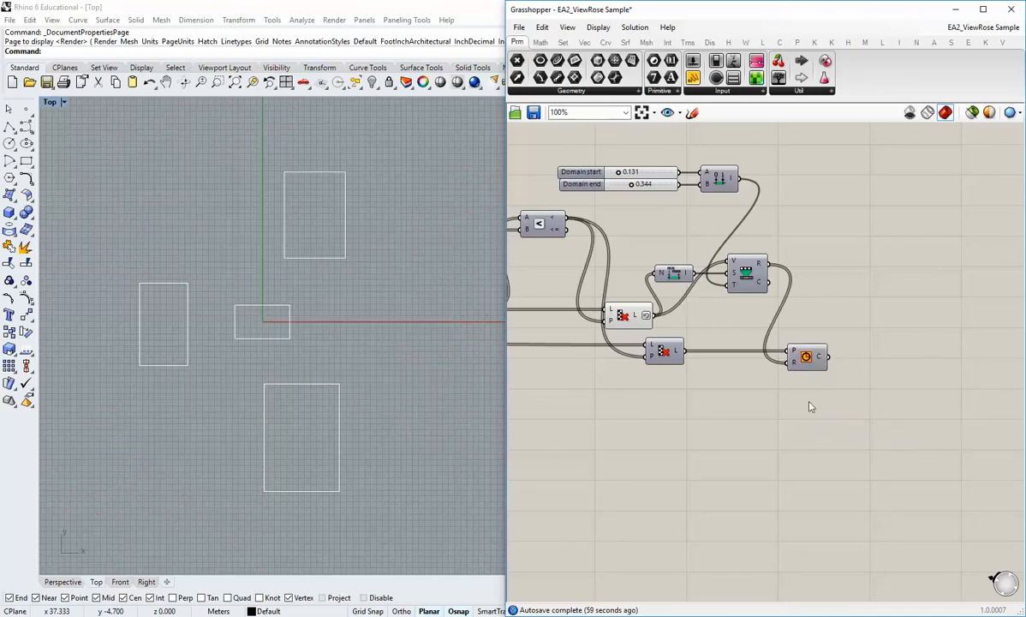
- Add a Point parameter below the Volume component and connect the volume's centroid output to it
right_drag(629, 349, 821, 394)
scroll(822, 394, down, 3)
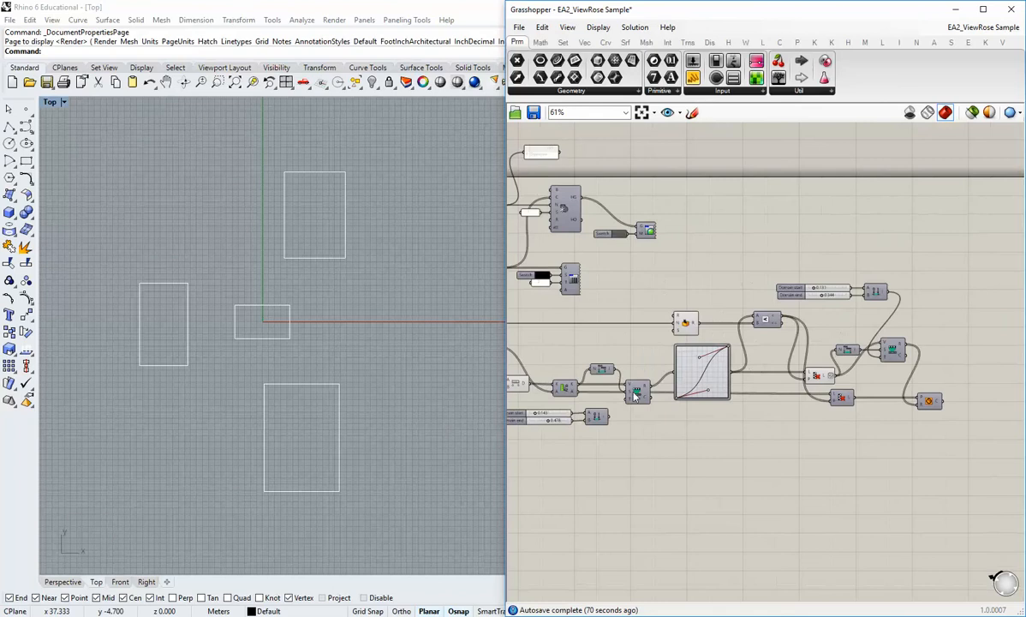
right_drag(528, 385, 722, 388)
right_drag(531, 313, 726, 332)
scroll(727, 331, up, 3)
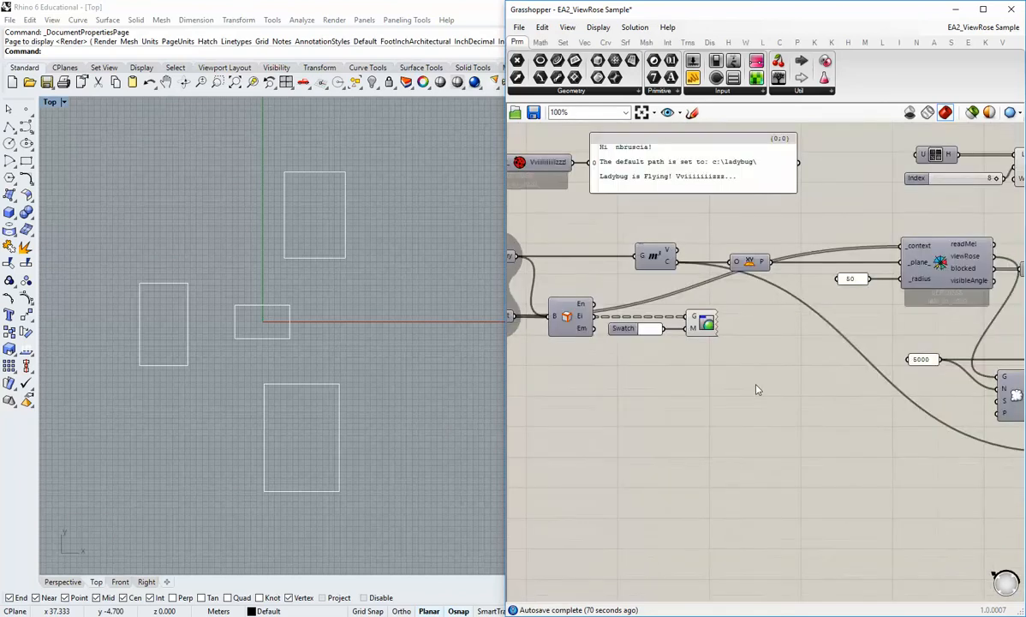
right_drag(755, 386, 693, 354)
drag(517, 77, 751, 378)
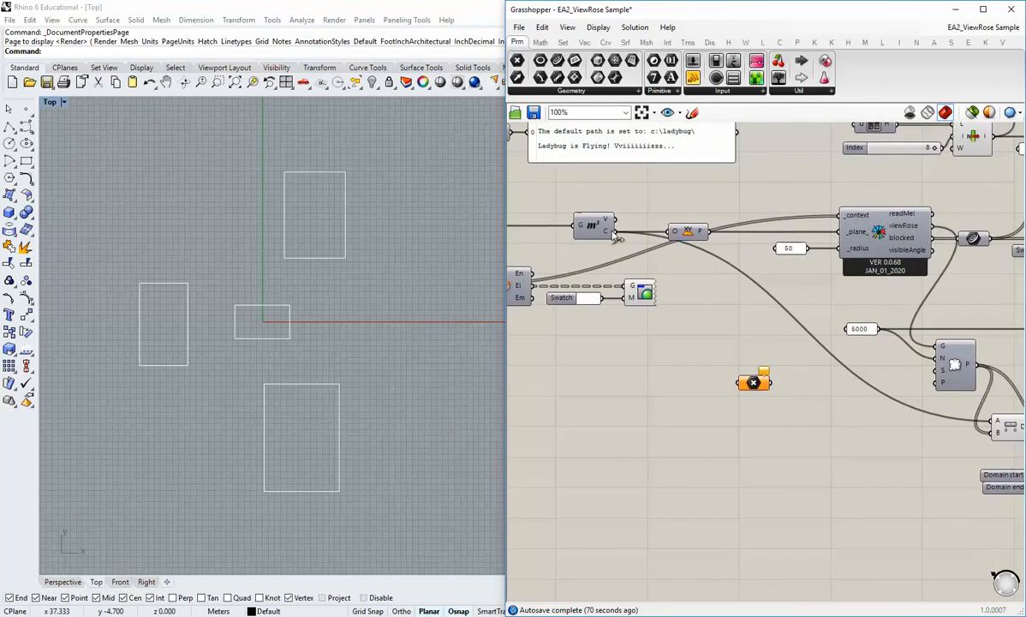
drag(613, 232, 742, 385)
- Move the Point parameter along the definition to the empty area beneath the Graph Mapper and Cull Pattern components
right_drag(742, 384, 710, 315)
drag(717, 314, 774, 395)
right_drag(774, 394, 728, 416)
scroll(703, 353, down, 3)
drag(678, 361, 956, 435)
right_drag(947, 426, 664, 417)
drag(663, 417, 656, 378)
scroll(779, 383, up, 3)
click(677, 402)
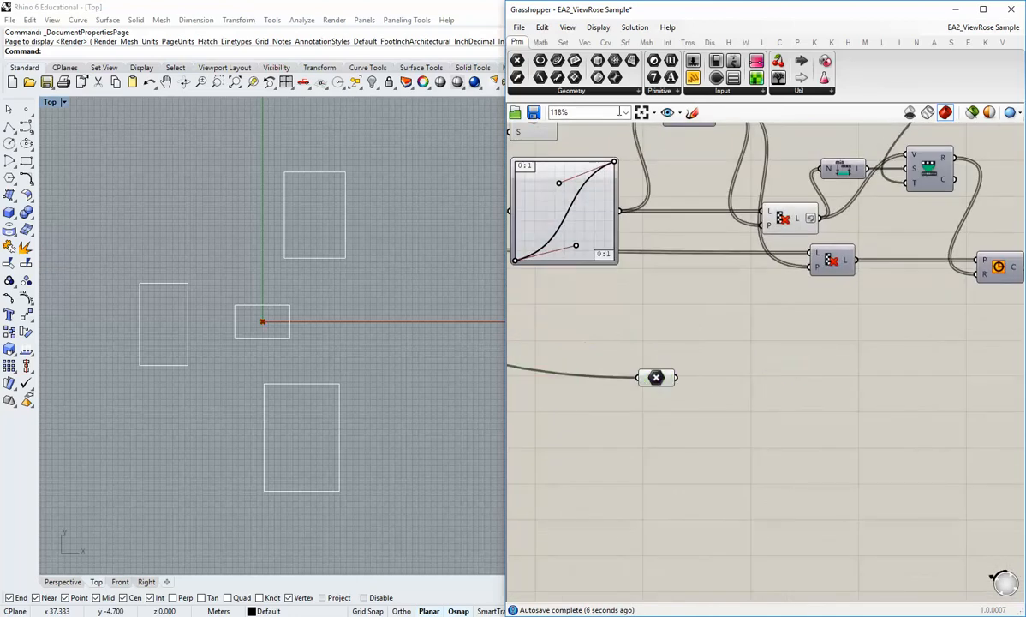
- Add a Vector 2Pt component, connect the Point parameter to its A input, and place it level with the parameter
click(584, 42)
drag(722, 62, 780, 358)
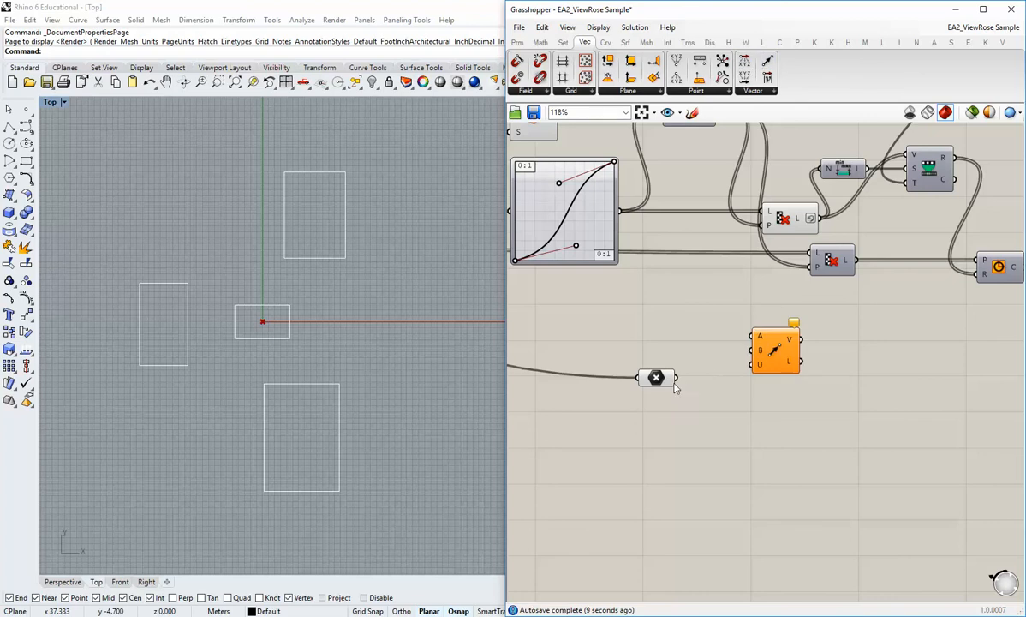
drag(676, 378, 752, 336)
drag(770, 348, 810, 389)
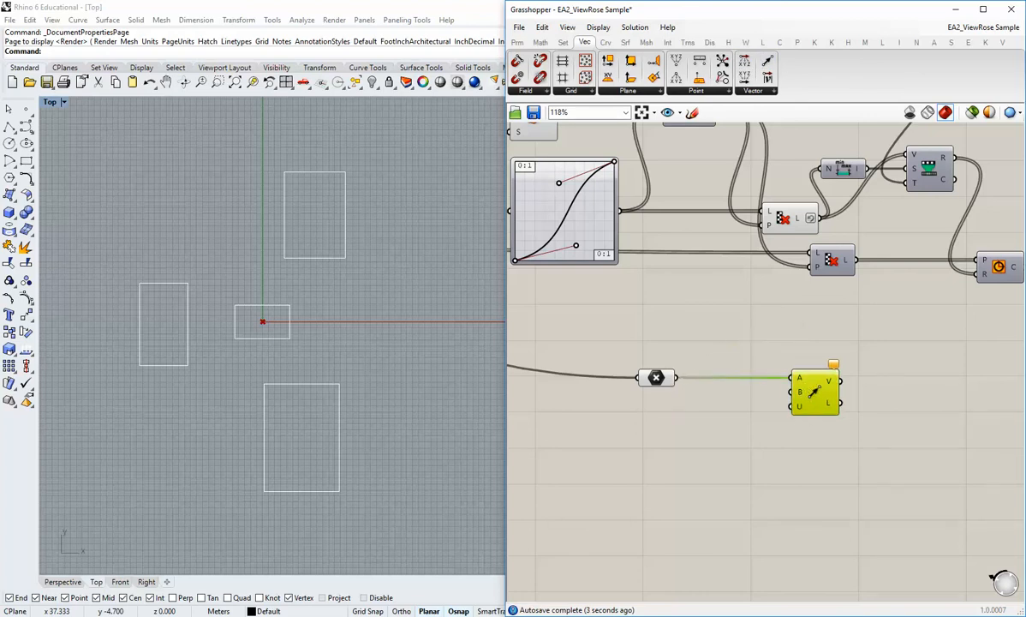
- Space the Vector 2Pt component away from the Point parameter and connect the lower Cull Pattern's output to its B input
right_drag(844, 465, 788, 465)
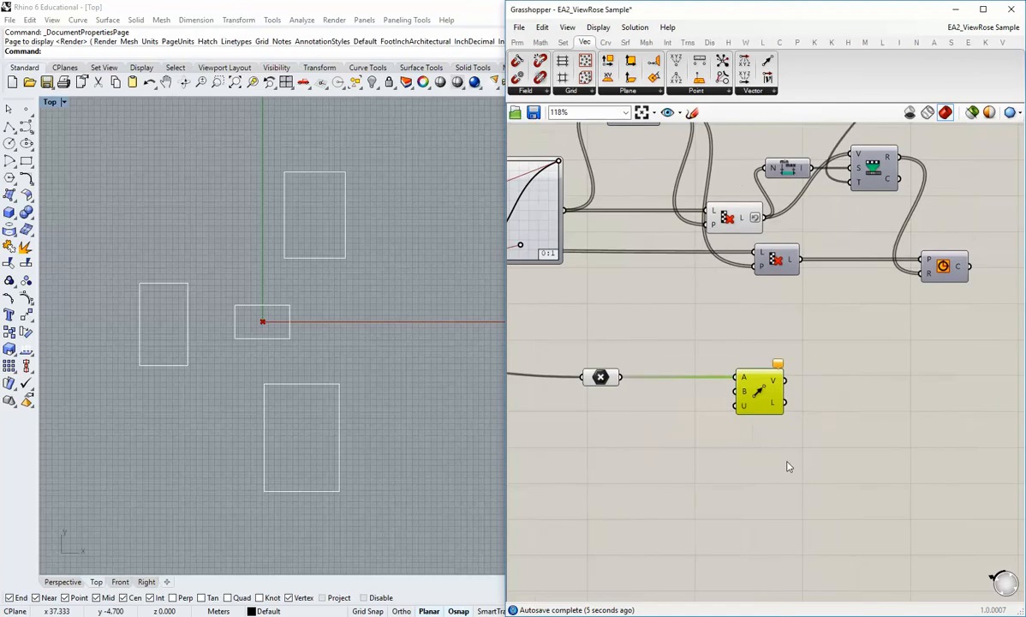
drag(744, 445, 548, 341)
drag(762, 399, 852, 398)
click(842, 340)
scroll(803, 268, up, 2)
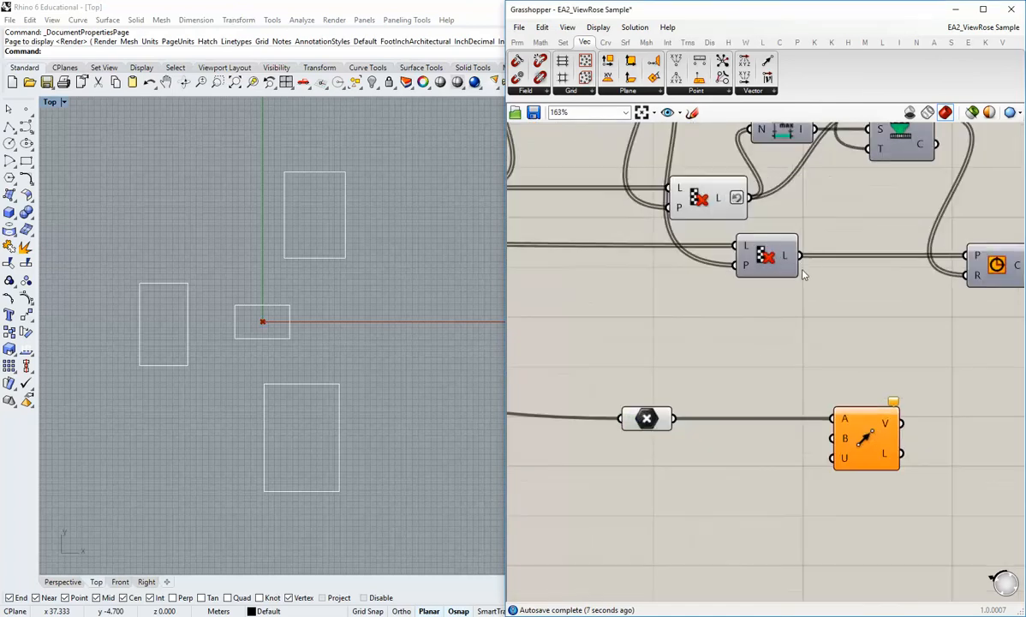
drag(801, 255, 822, 458)
- Turn off the Point parameter's preview and shift the Vector 2Pt component slightly farther from it
click(632, 458)
click(639, 417)
right_click(640, 417)
click(650, 359)
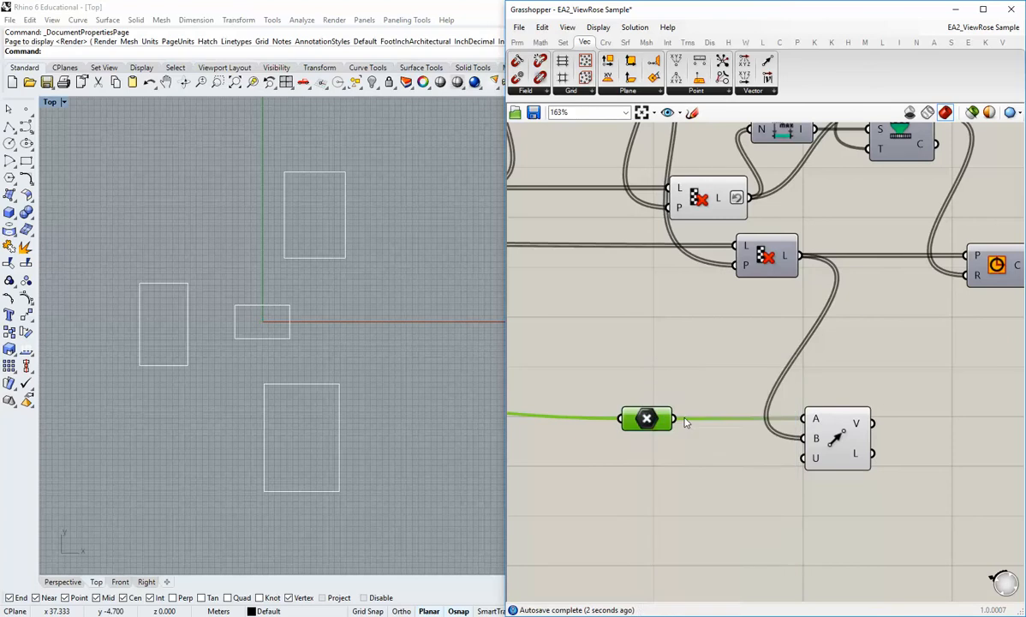
right_drag(668, 377, 553, 377)
drag(723, 440, 750, 441)
click(846, 414)
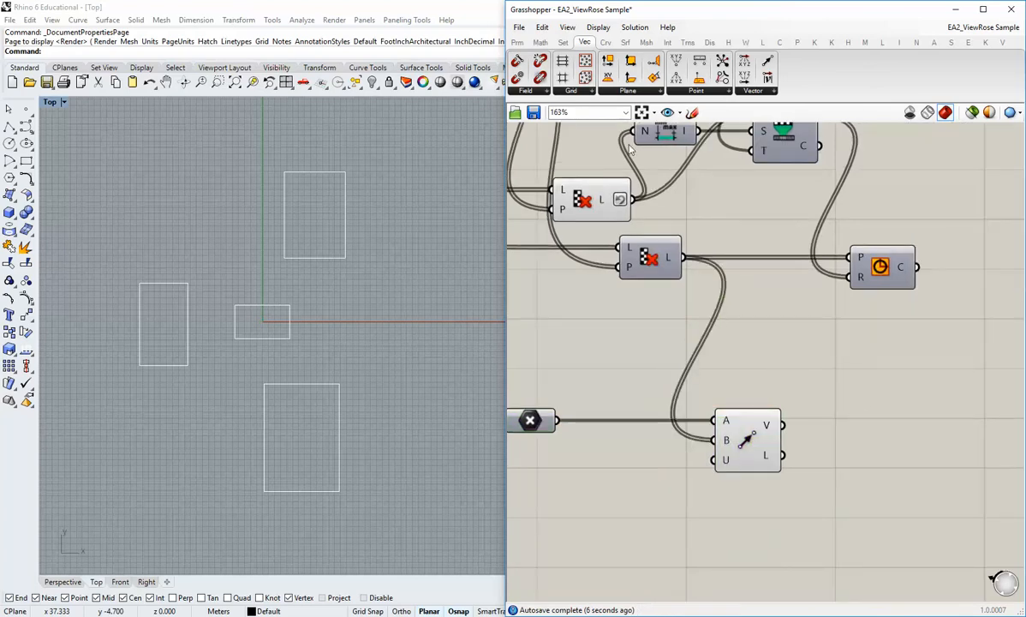
- Add a Line SDL component below the Circle component and connect the Point parameter to its start input
click(606, 43)
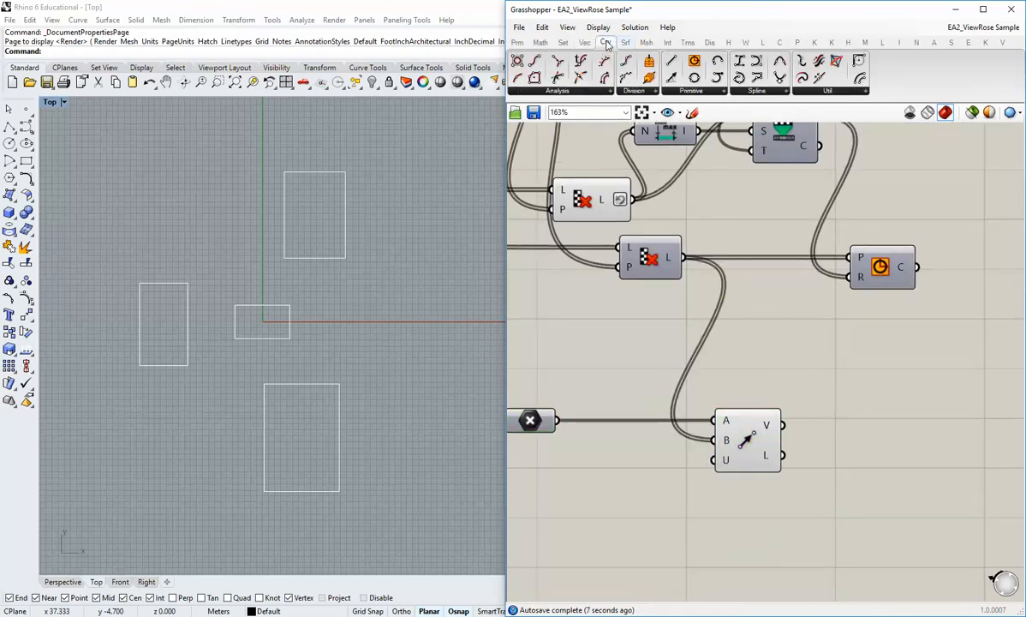
click(677, 90)
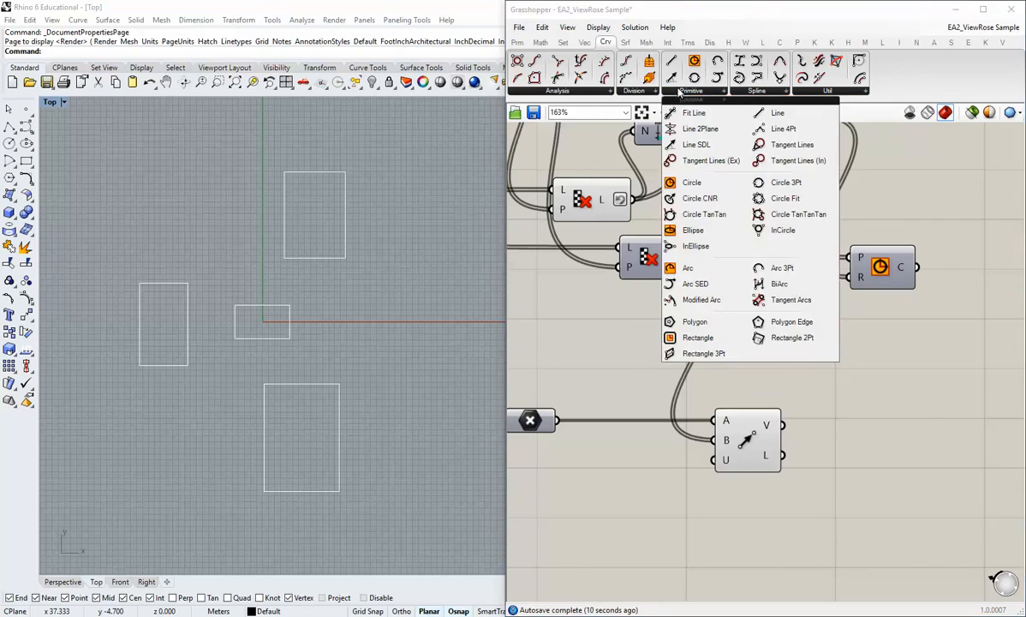
click(704, 145)
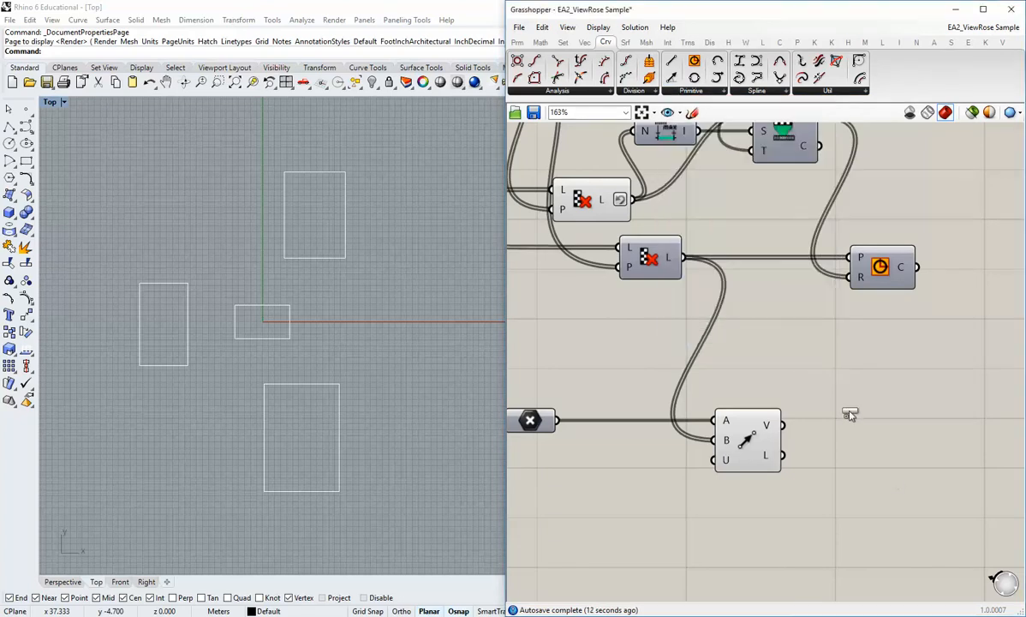
click(847, 420)
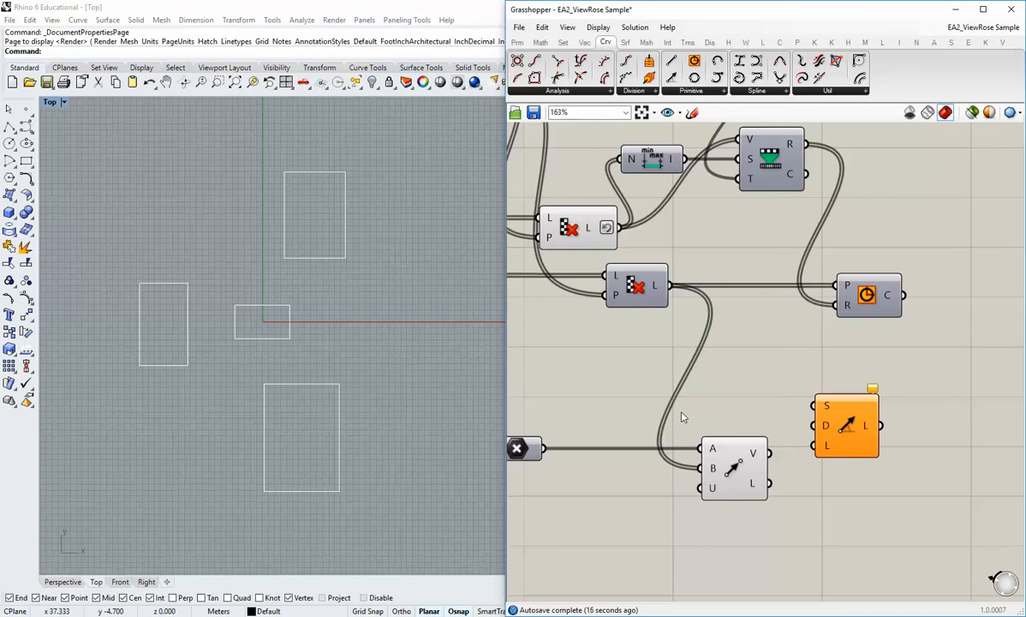
drag(537, 463, 861, 420)
click(822, 437)
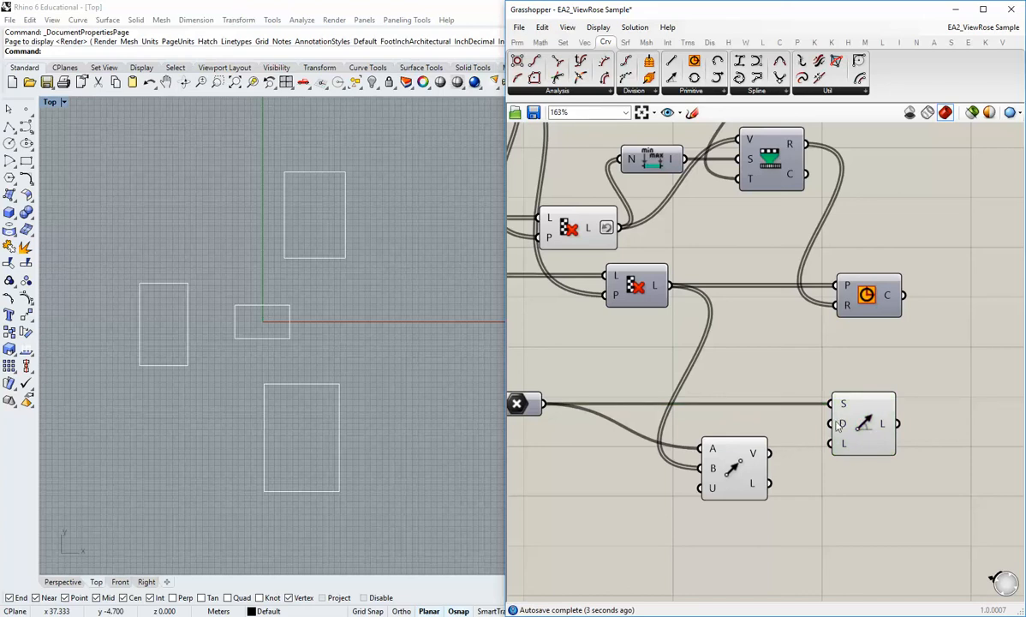
- Connect the Vector 2Pt component's vector and length outputs to the Line SDL direction and length inputs
drag(767, 454, 832, 424)
drag(754, 475, 699, 439)
click(752, 470)
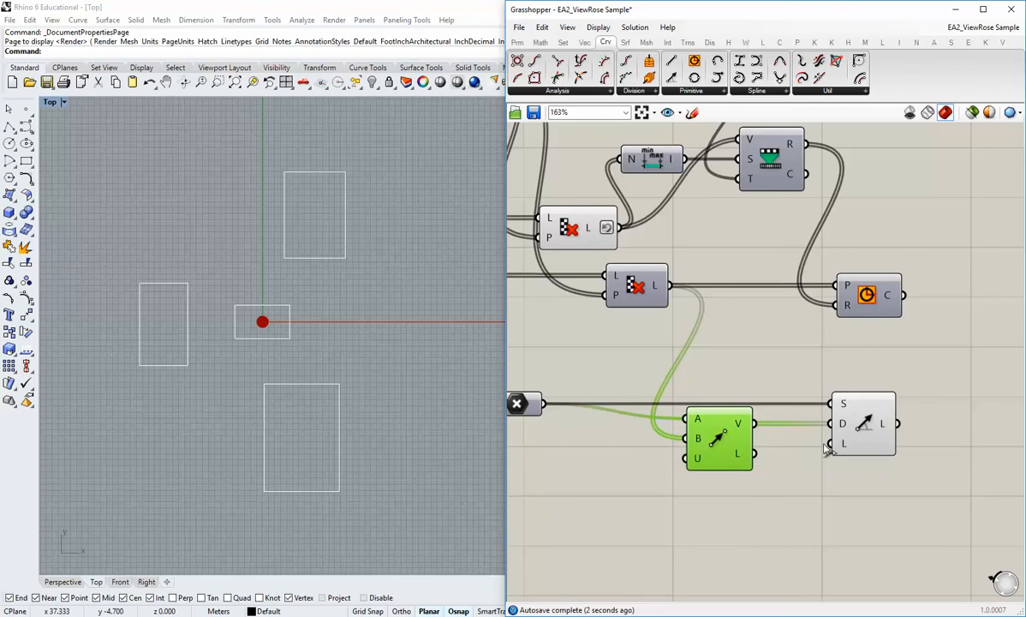
click(774, 463)
drag(755, 455, 831, 444)
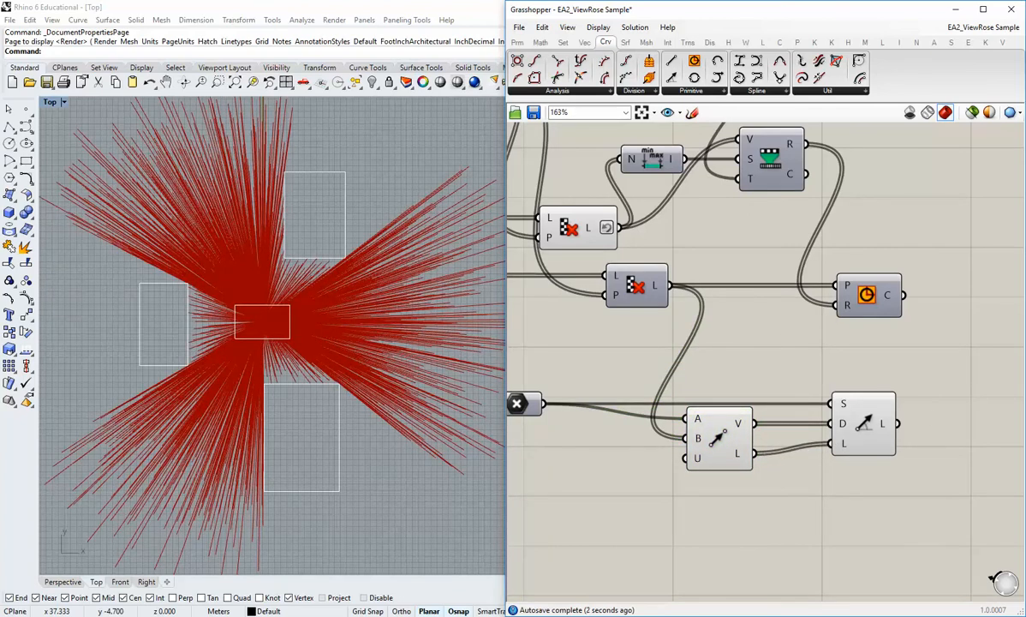
- Examine the radial sight lines in the viewport and the 5000-point population that feeds them upstream in the definition
scroll(320, 373, up, 5)
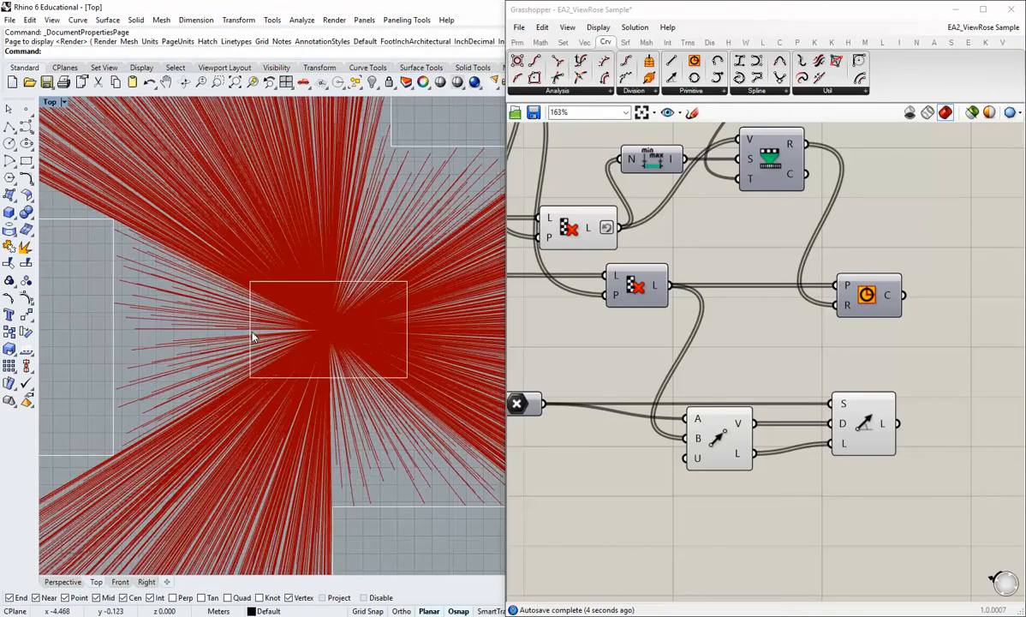
scroll(252, 334, down, 6)
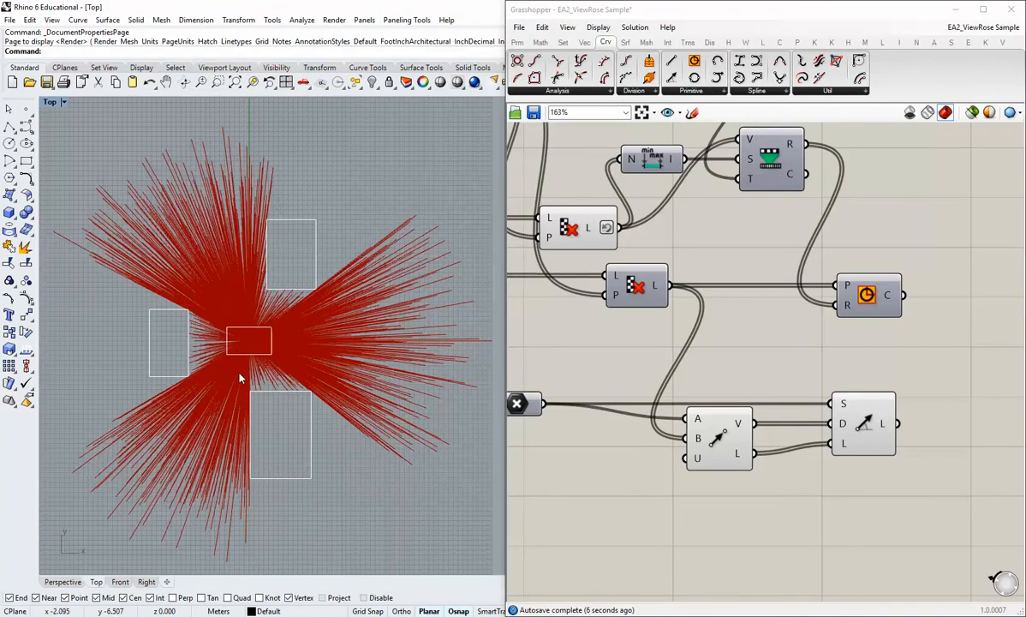
scroll(239, 375, up, 2)
scroll(241, 380, down, 1)
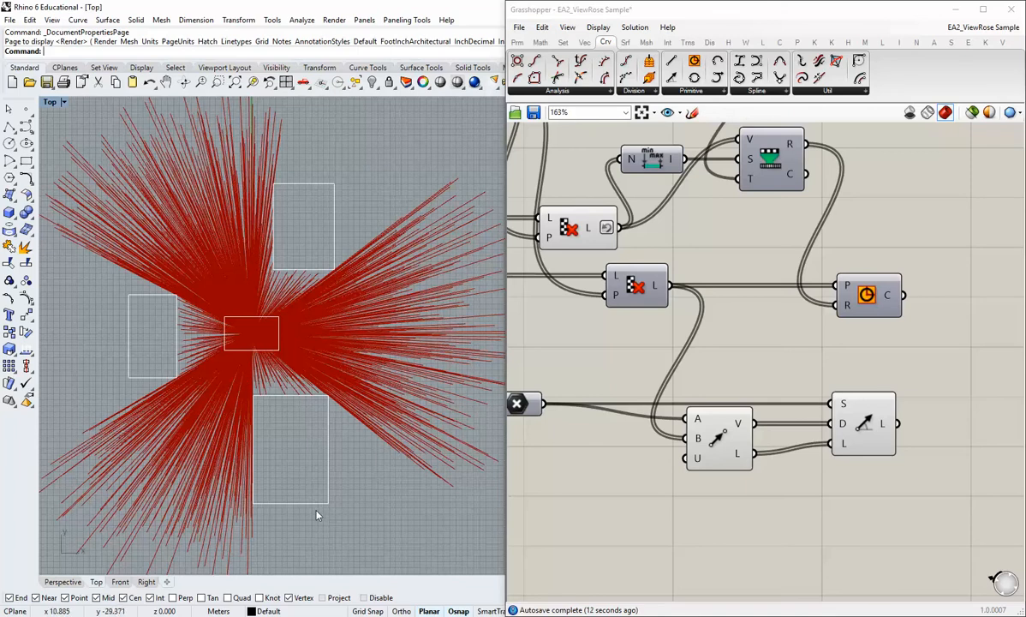
right_drag(653, 381, 891, 417)
scroll(891, 417, down, 3)
right_drag(771, 413, 898, 415)
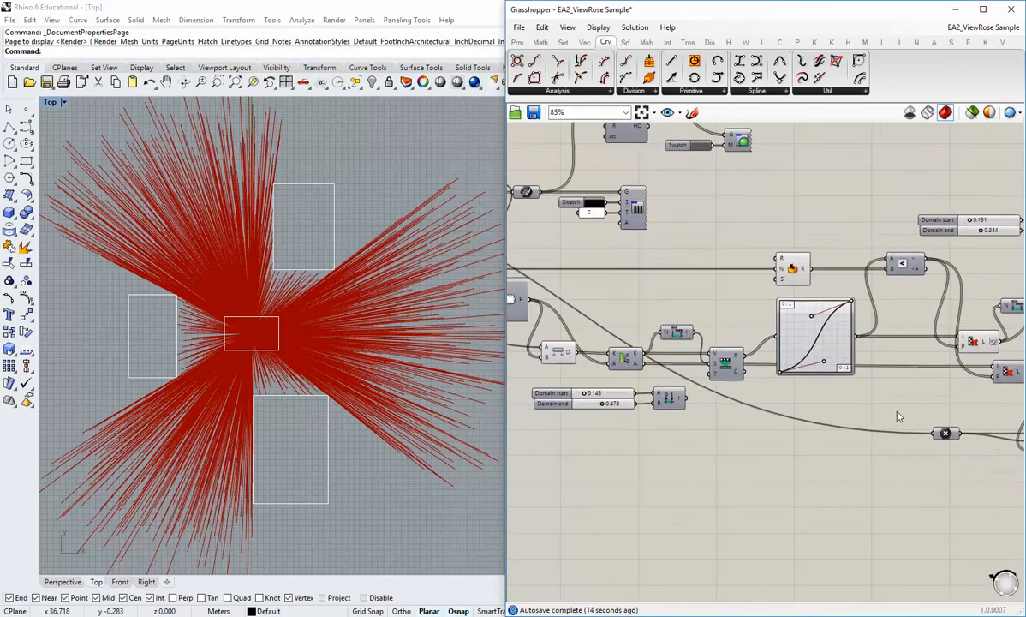
right_drag(522, 351, 587, 337)
scroll(773, 305, up, 5)
scroll(880, 448, down, 2)
scroll(660, 343, up, 3)
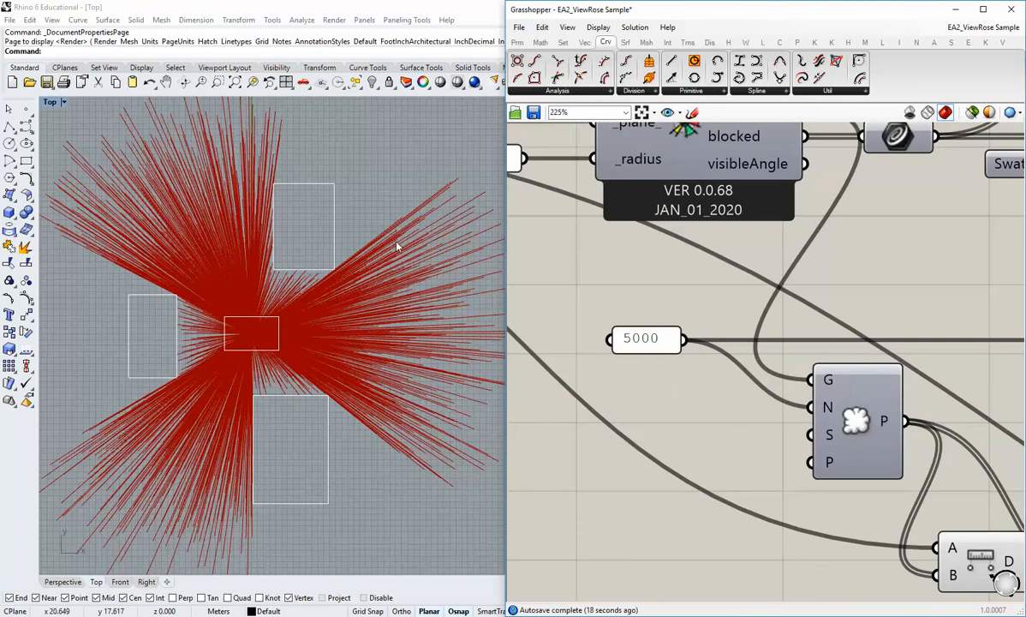
scroll(869, 425, down, 3)
- Move the Vector 2Pt component lower so it sits beneath the Line SDL input wires
right_drag(891, 456, 479, 365)
right_drag(1013, 537, 507, 448)
right_drag(836, 489, 797, 477)
scroll(696, 478, up, 2)
right_drag(696, 475, 737, 473)
drag(692, 440, 706, 492)
click(753, 492)
right_drag(778, 475, 730, 428)
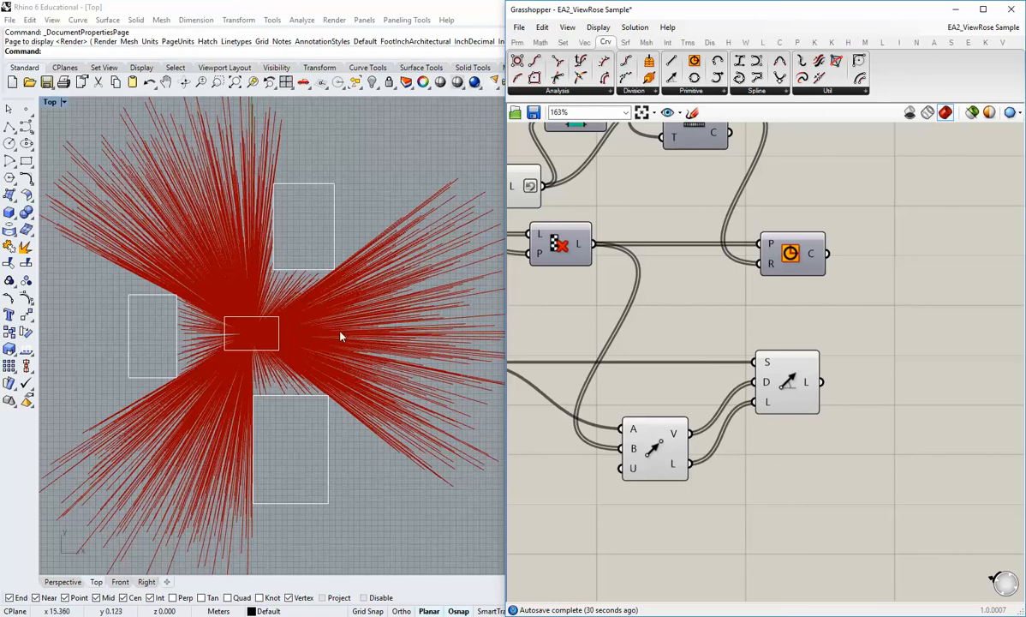
- Add a Random Reduce component after Line SDL and connect the line output to its list input
click(562, 42)
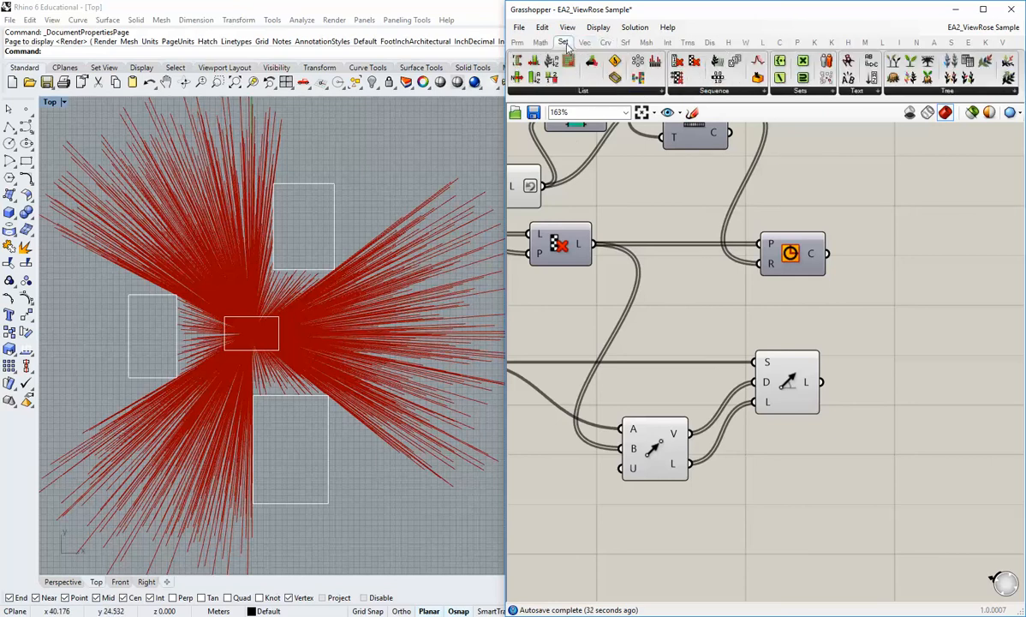
click(716, 90)
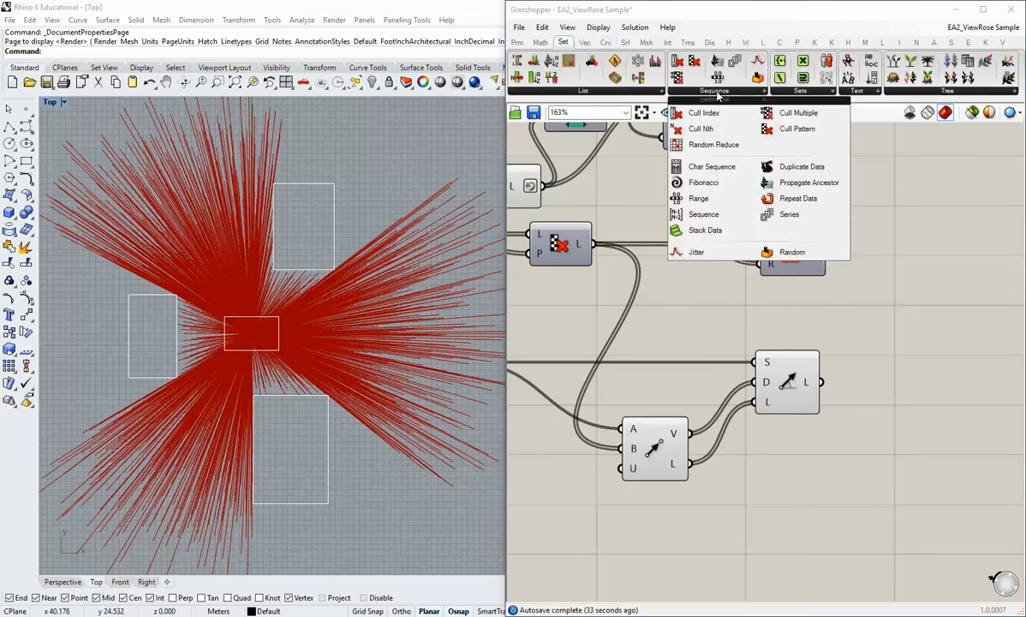
click(709, 145)
click(880, 411)
right_drag(880, 411, 795, 412)
drag(736, 382, 822, 476)
- Turn off the Line SDL component's preview
right_click(717, 390)
click(744, 408)
right_drag(740, 506, 752, 461)
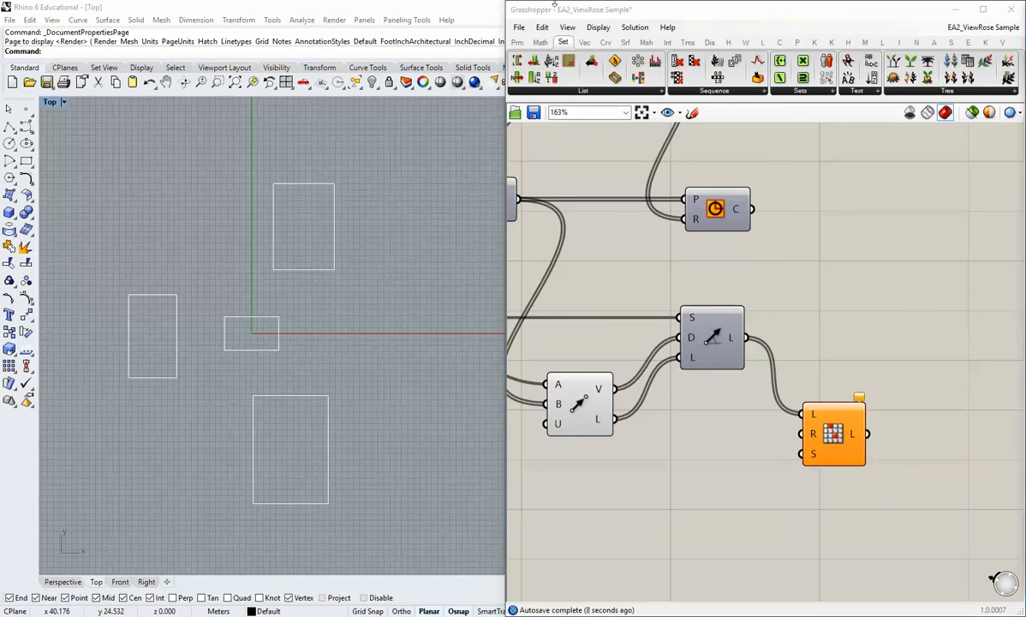
- Add a panel beside the Random Reduce component and set its content to 1000
click(518, 43)
drag(692, 78, 698, 428)
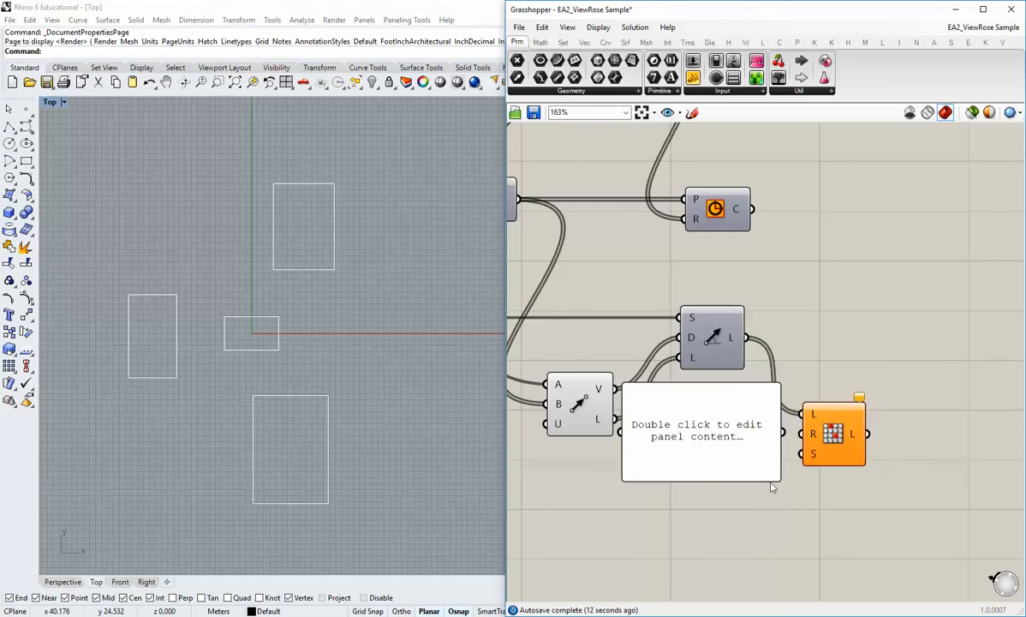
click(722, 450)
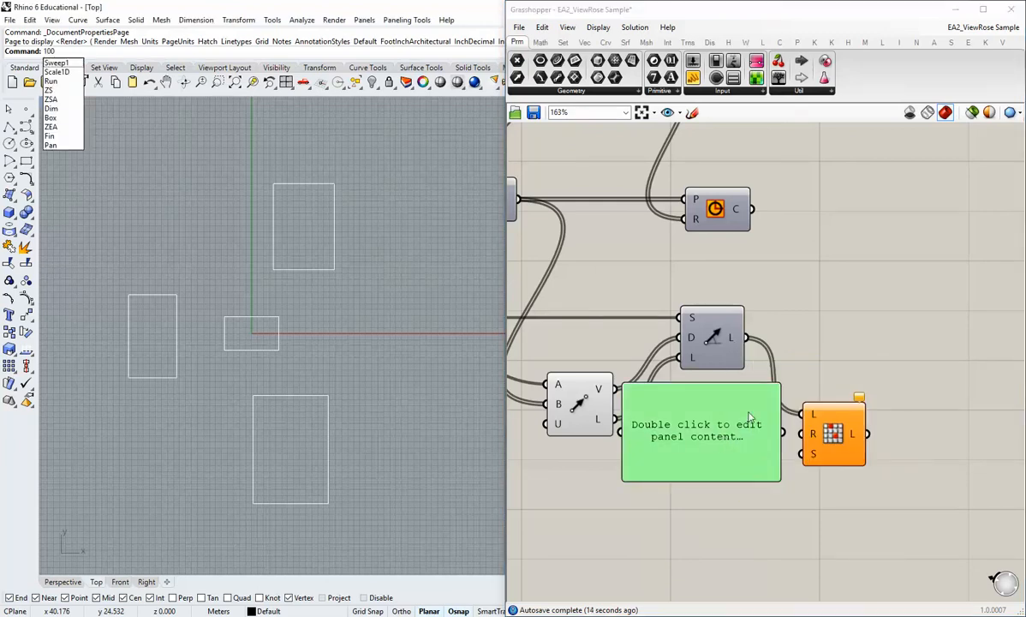
double_click(717, 451)
text(100)
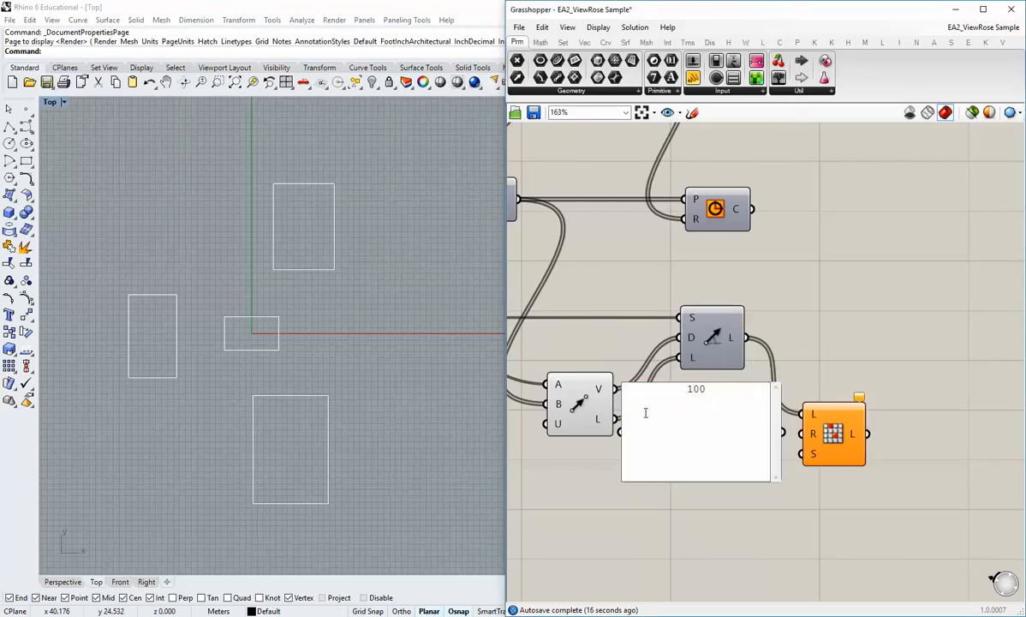
text(0)
click(775, 487)
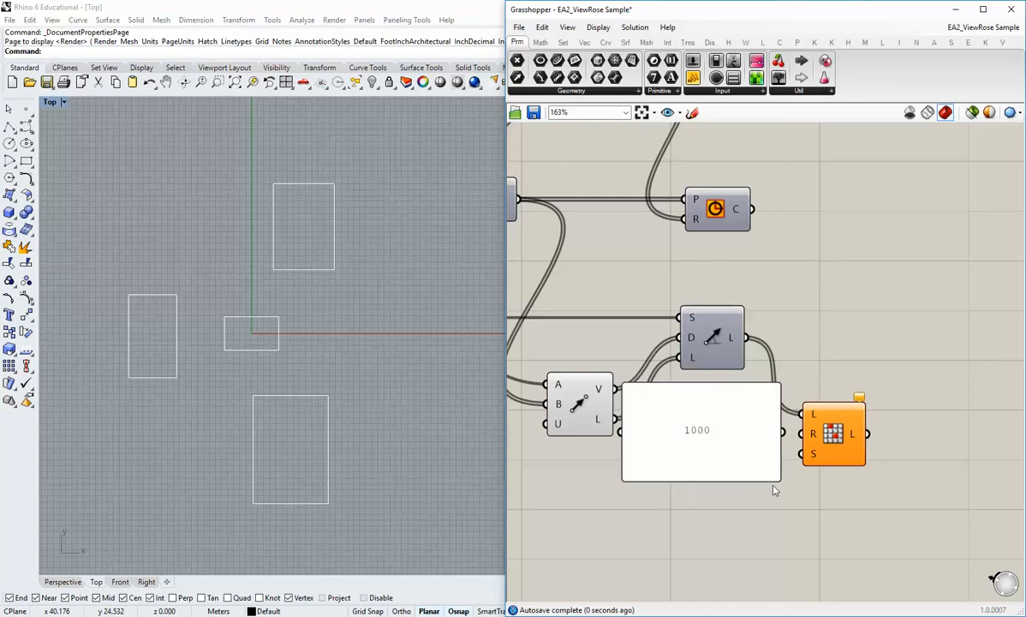
- Shrink the 1000 panel, connect it to Random Reduce's reduction input, and place it beside that input
drag(778, 479, 802, 433)
drag(702, 422, 749, 438)
click(756, 476)
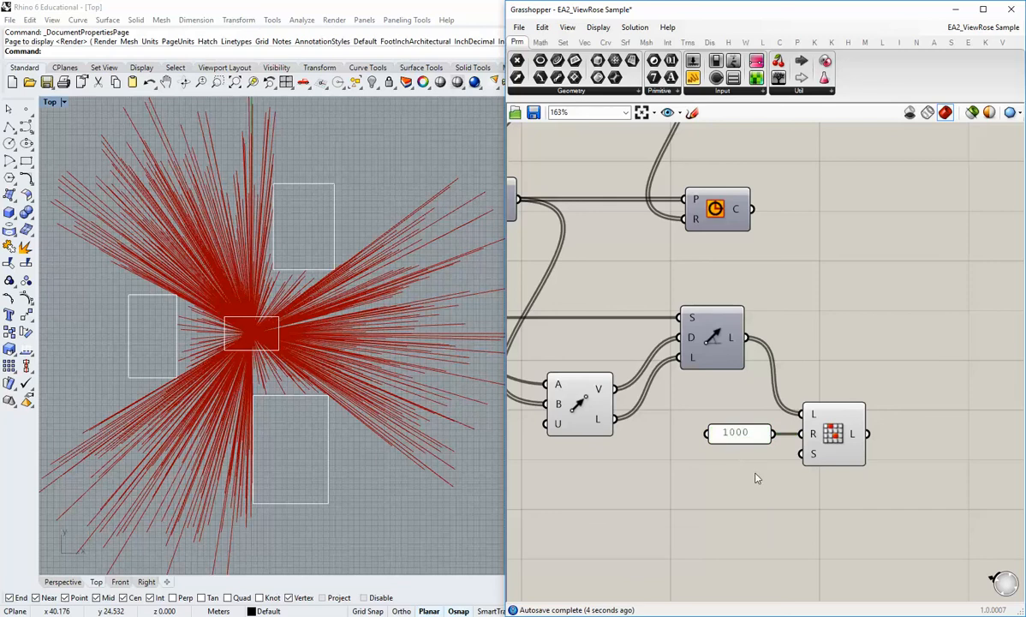
- Change the reduction panel's value to 1200 and move the Random Reduce component slightly farther from it
right_drag(342, 386, 357, 392)
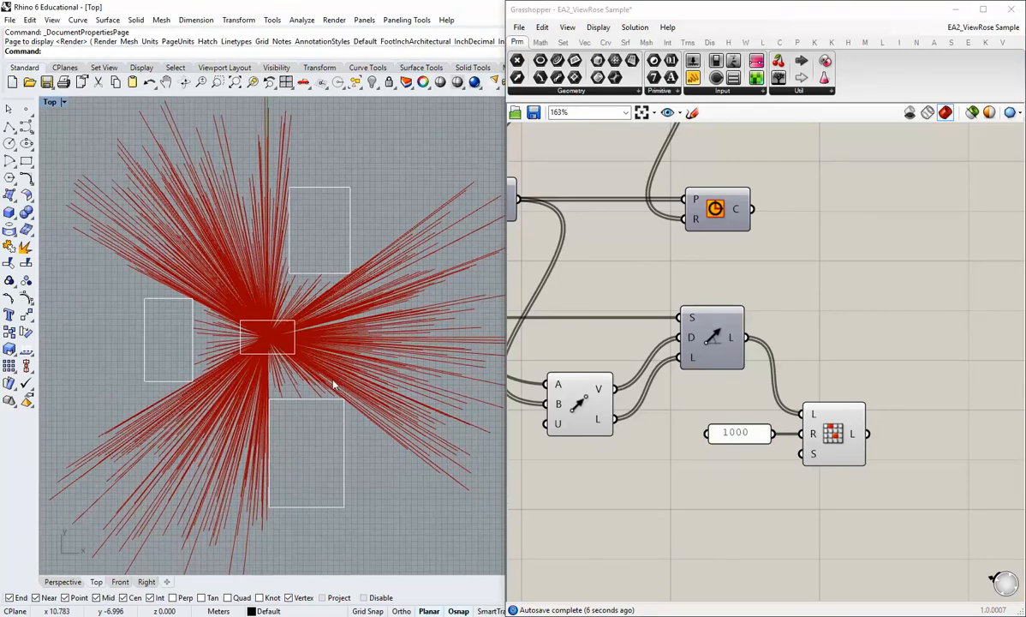
right_drag(719, 496, 684, 470)
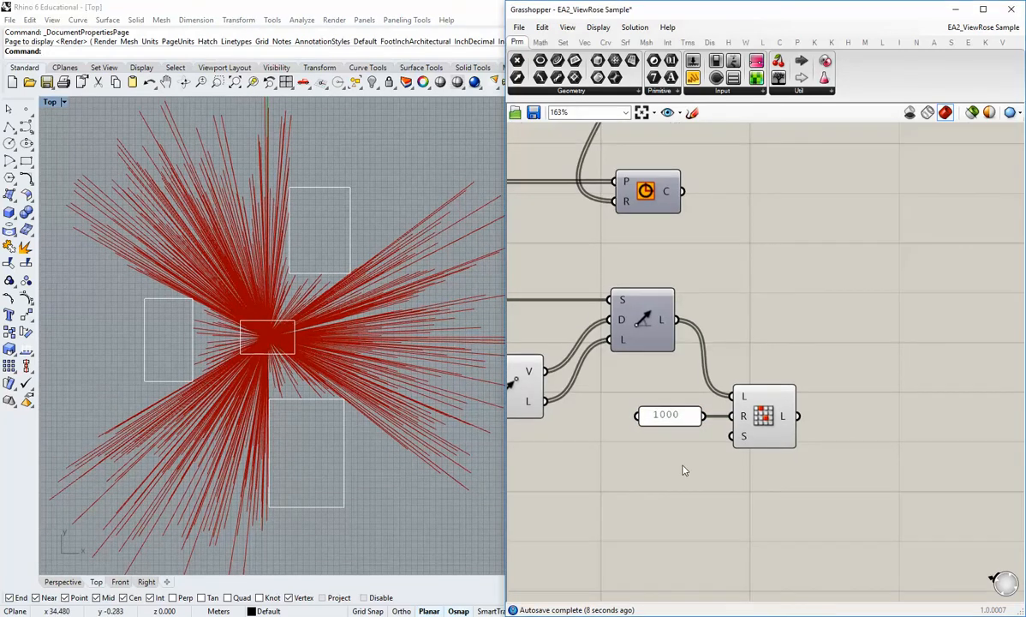
right_drag(816, 443, 783, 419)
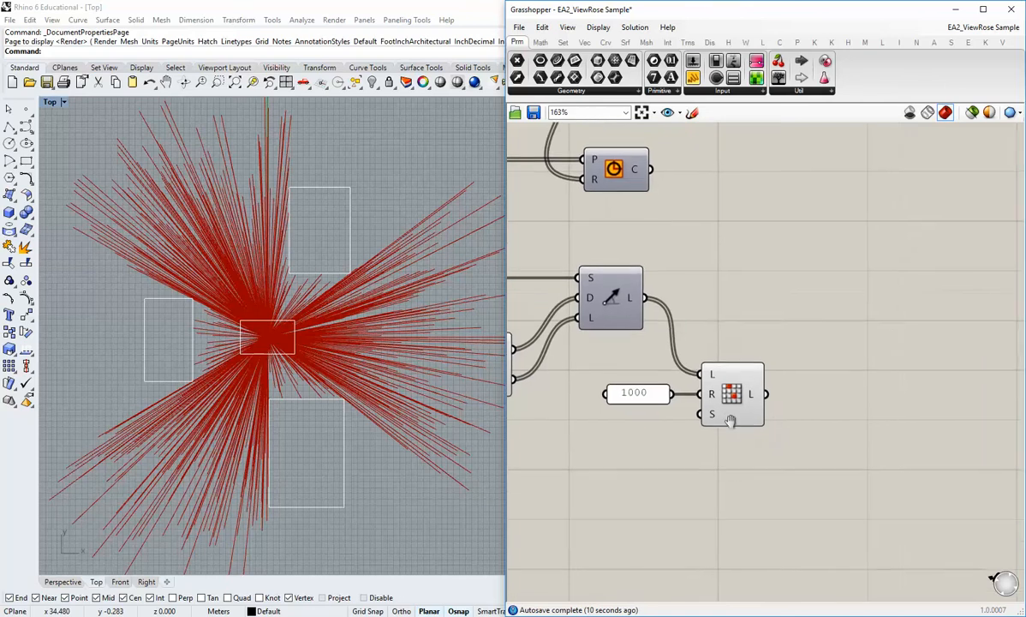
double_click(646, 392)
text(1)
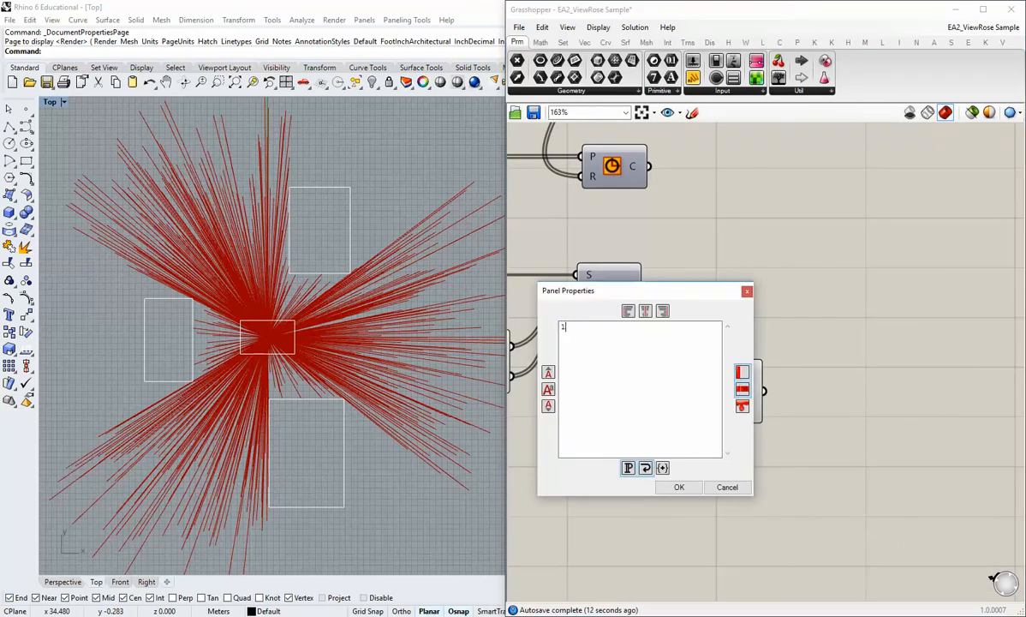
text(200)
click(677, 487)
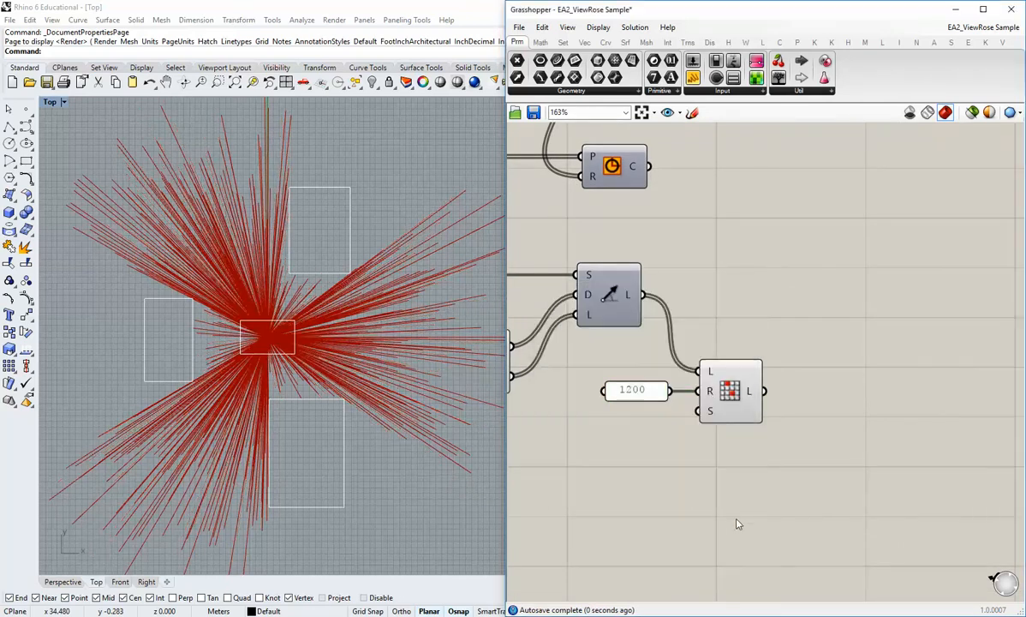
drag(720, 406, 734, 406)
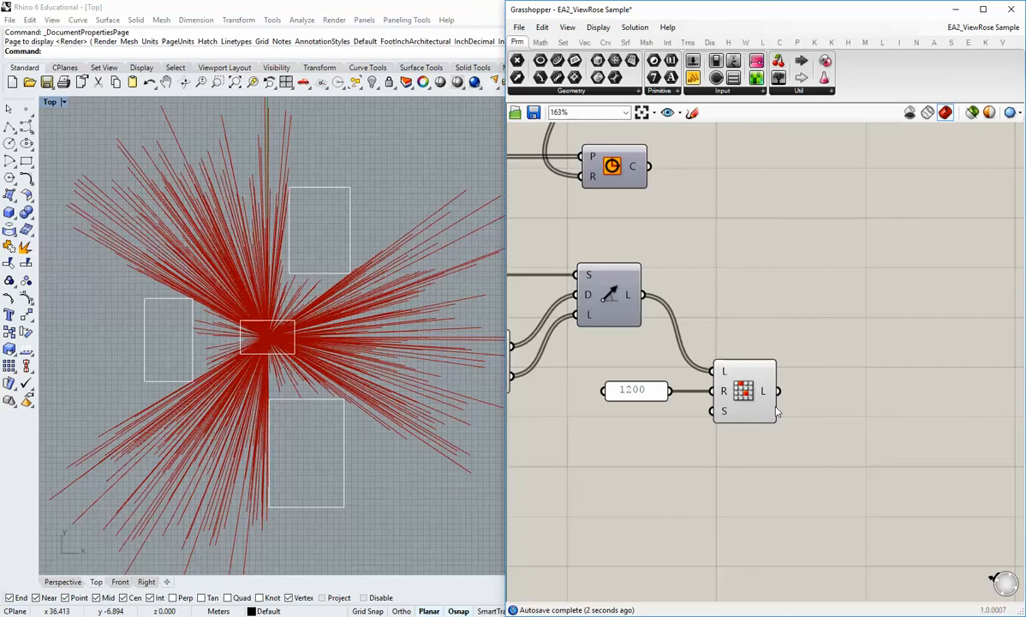
- Feed the randomly reduced lines into the curve input of a new Dash Pattern component and turn off Random Reduce's preview
right_drag(820, 406, 811, 384)
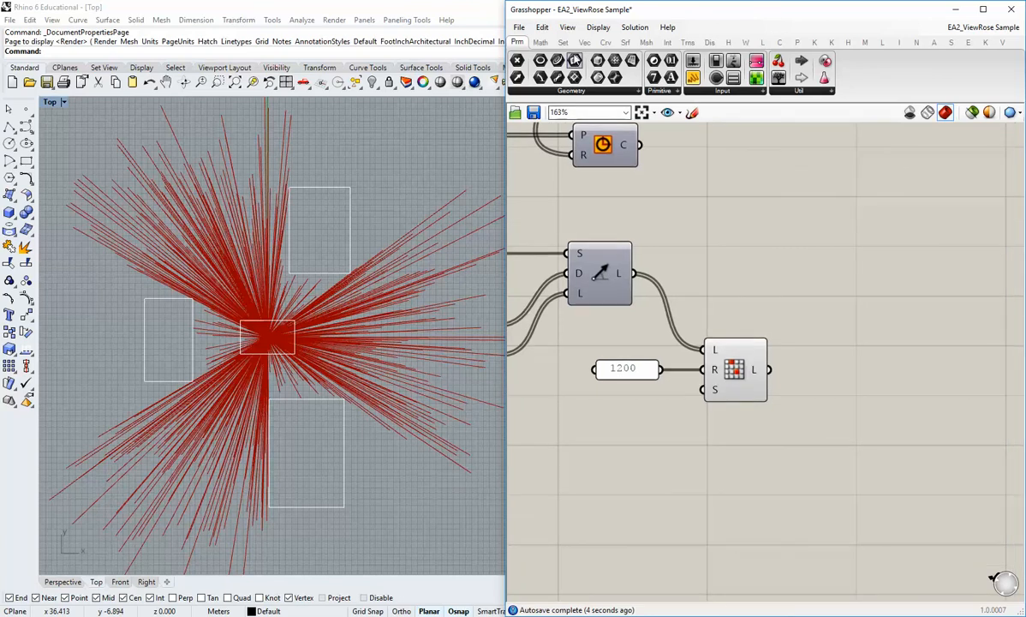
click(607, 43)
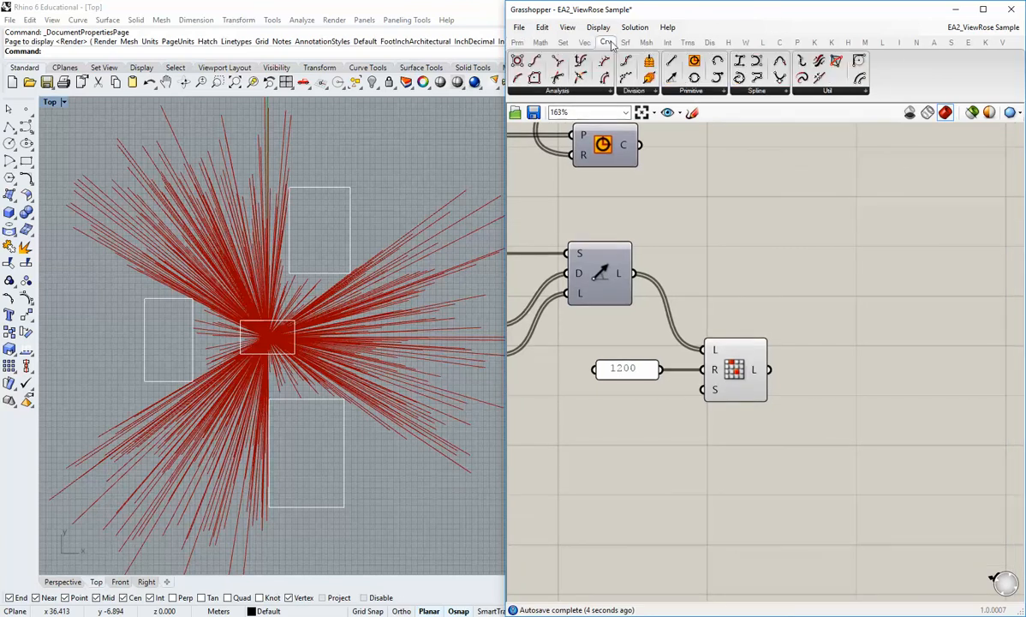
click(630, 91)
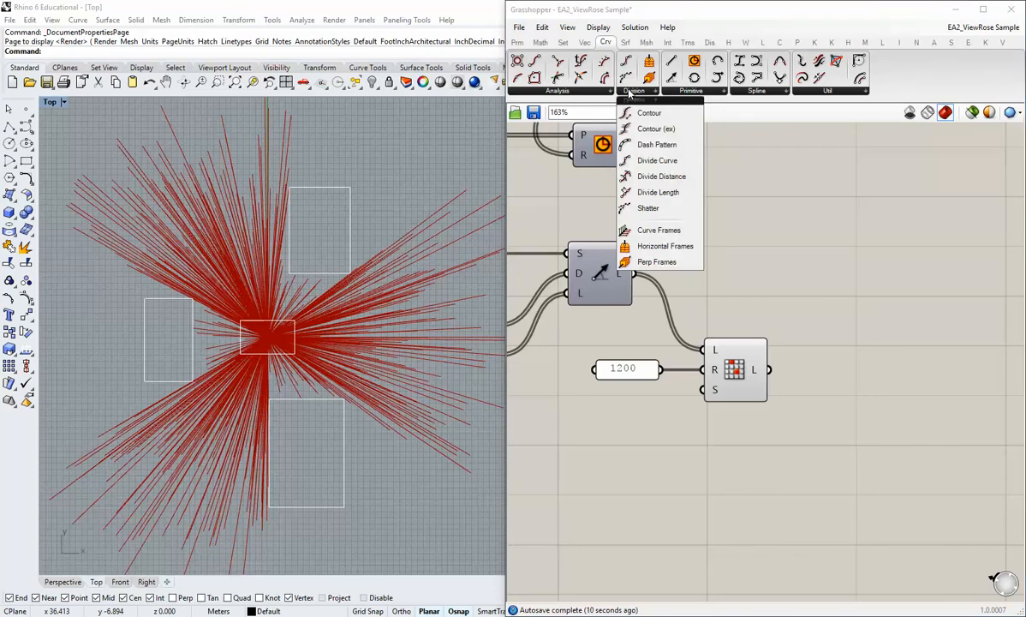
click(651, 153)
click(854, 406)
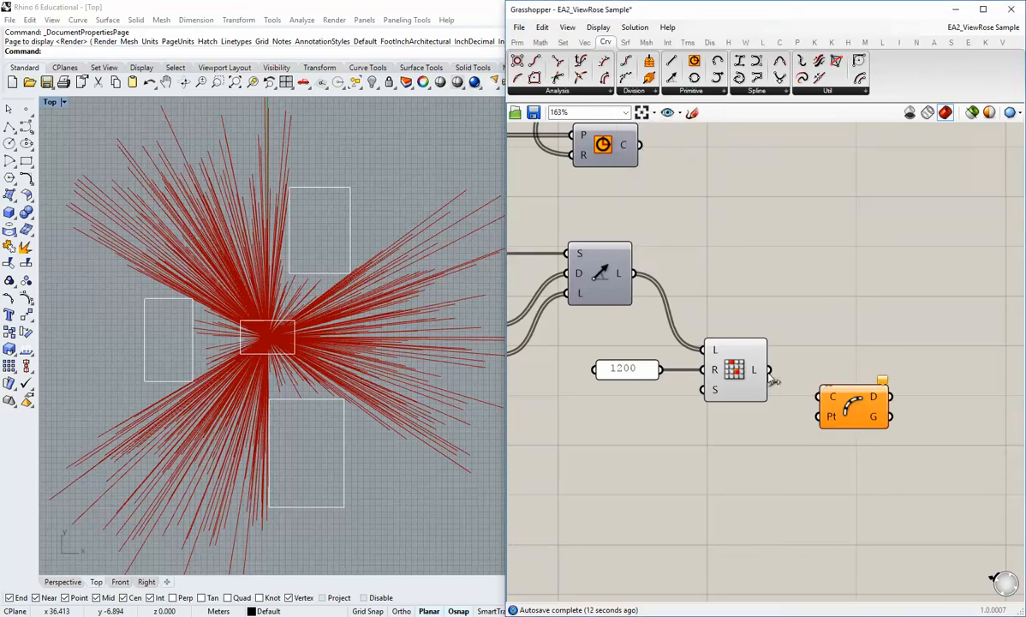
drag(770, 371, 867, 391)
click(804, 413)
right_click(728, 371)
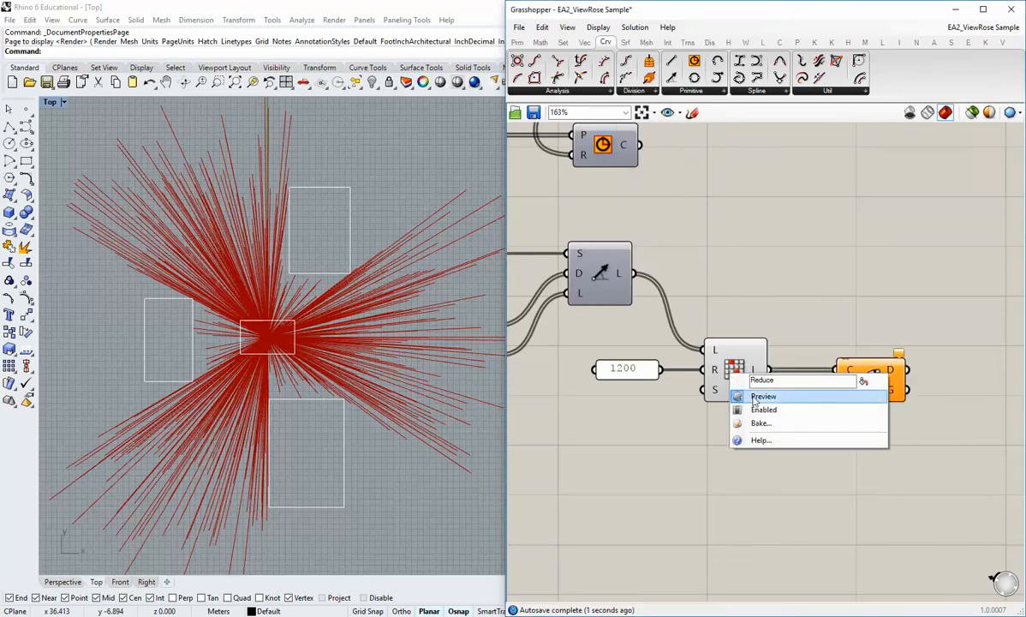
click(755, 400)
- Add a default number slider, connect it to Dash Pattern's pattern input, and set it to 0.103
click(516, 43)
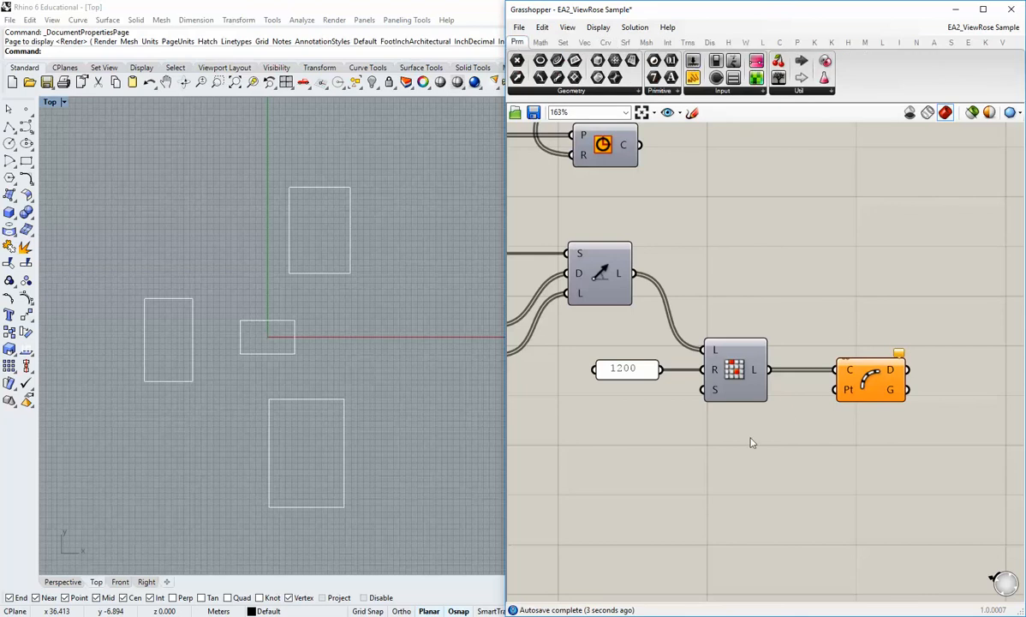
click(654, 60)
click(757, 434)
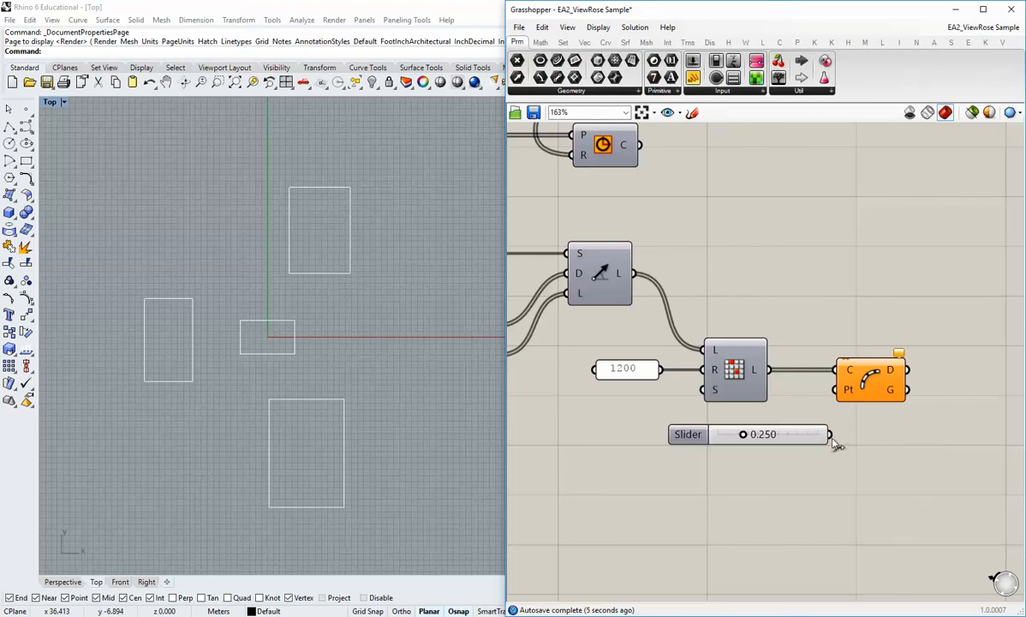
drag(838, 434, 835, 390)
right_drag(314, 400, 320, 403)
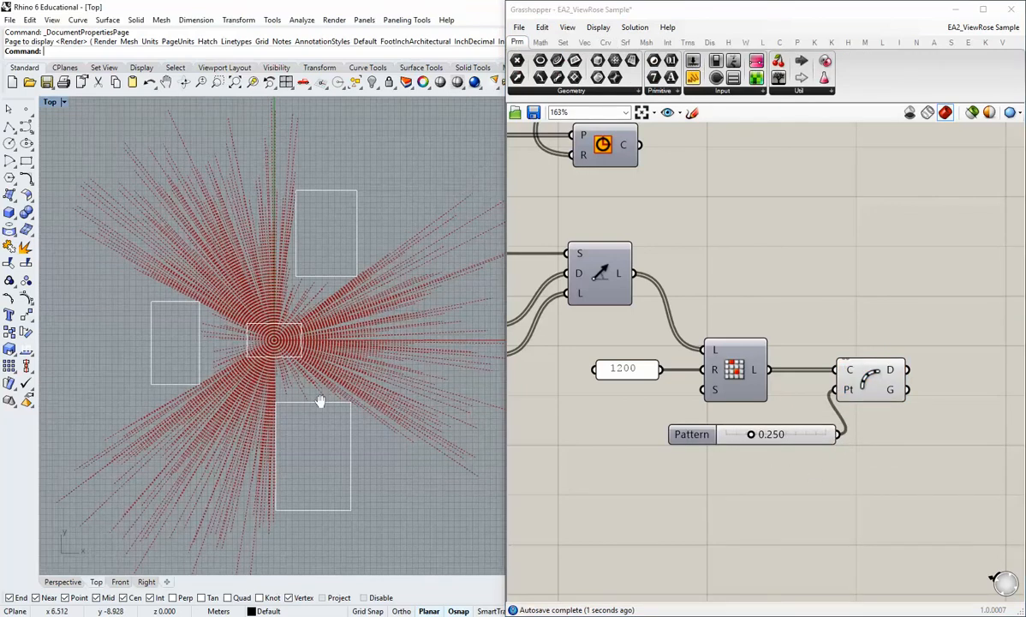
scroll(334, 320, up, 10)
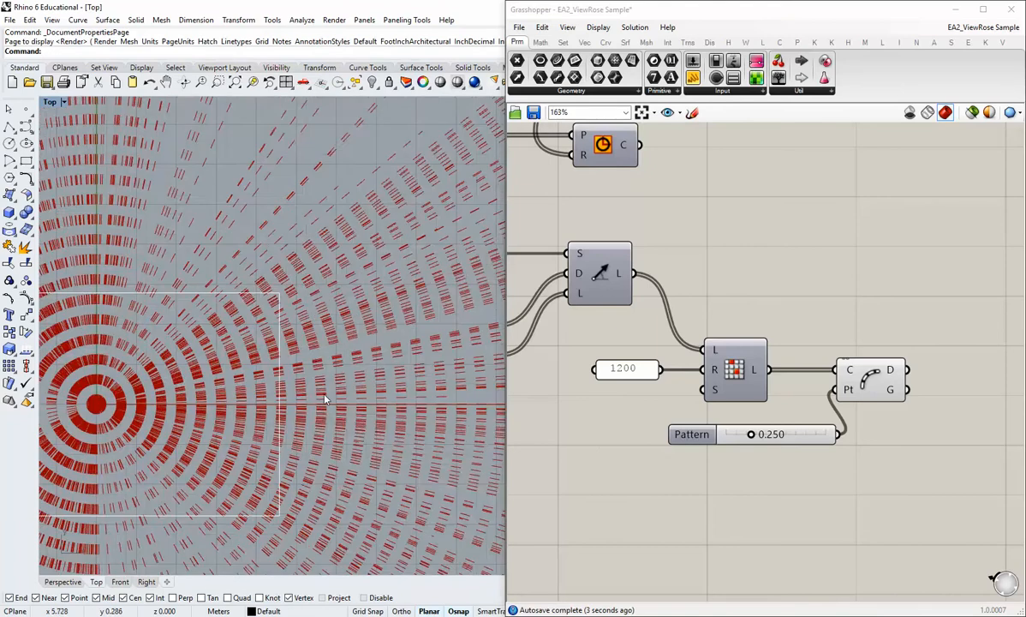
drag(751, 436, 730, 445)
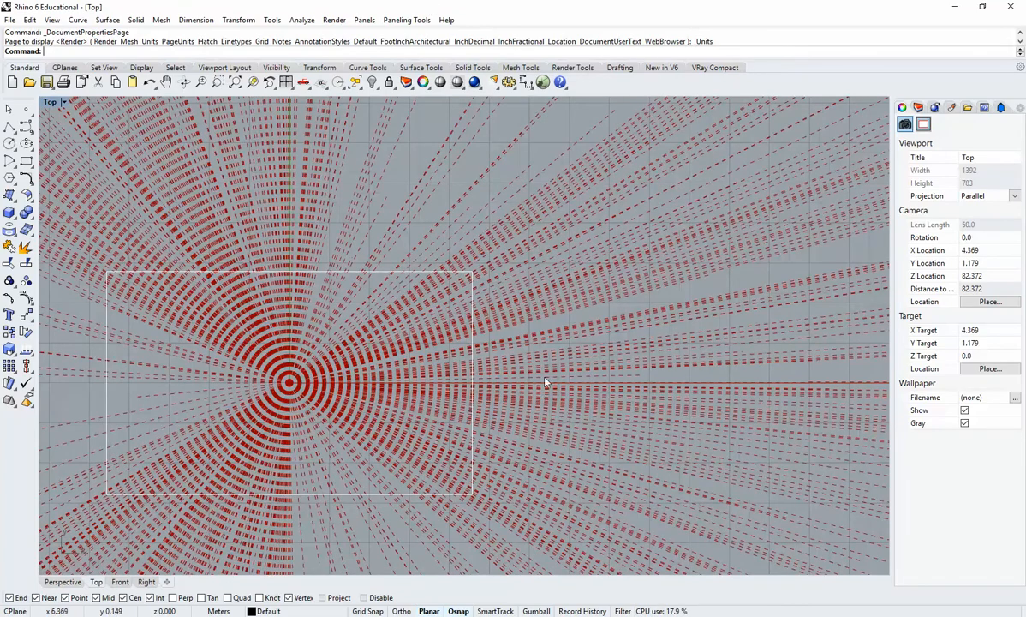
- Move the 0.103 pattern slider away from Dash Pattern, then delete it
scroll(761, 454, up, 2)
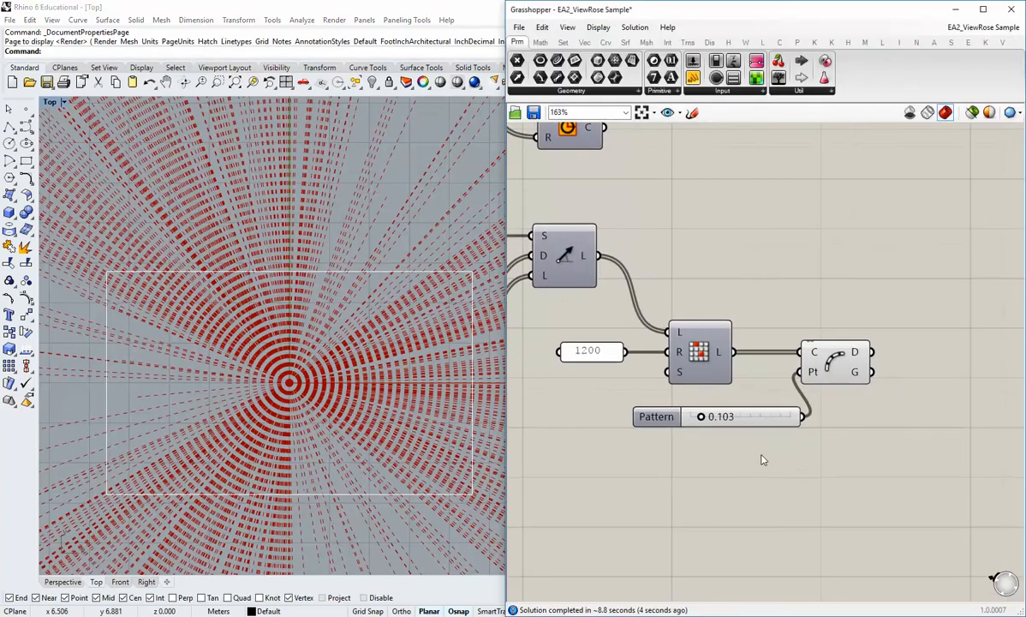
scroll(766, 441, down, 1)
right_drag(793, 443, 811, 417)
drag(812, 392, 754, 396)
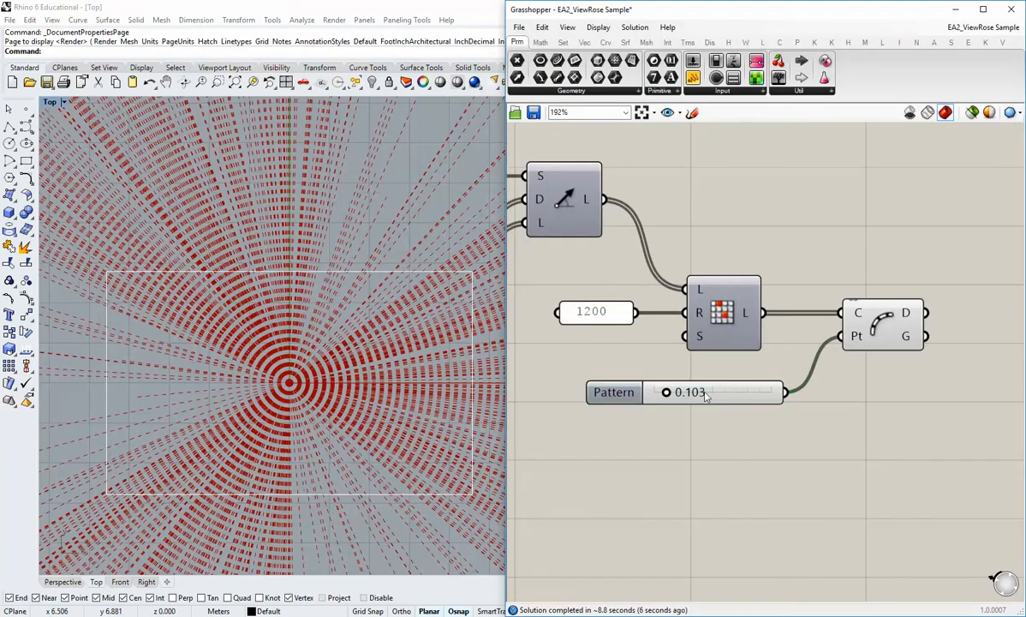
right_click(711, 394)
click(686, 421)
click(711, 393)
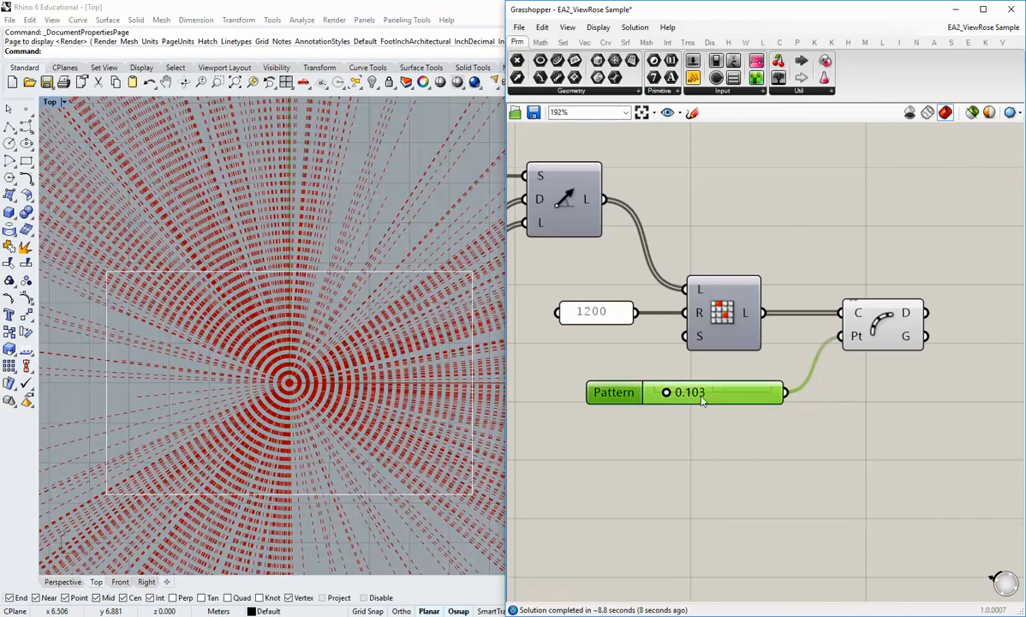
key(Delete)
- Create a number slider with the definition 0.1<1, connect it to Dash Pattern's pattern input, and set it to 0.1
double_click(707, 415)
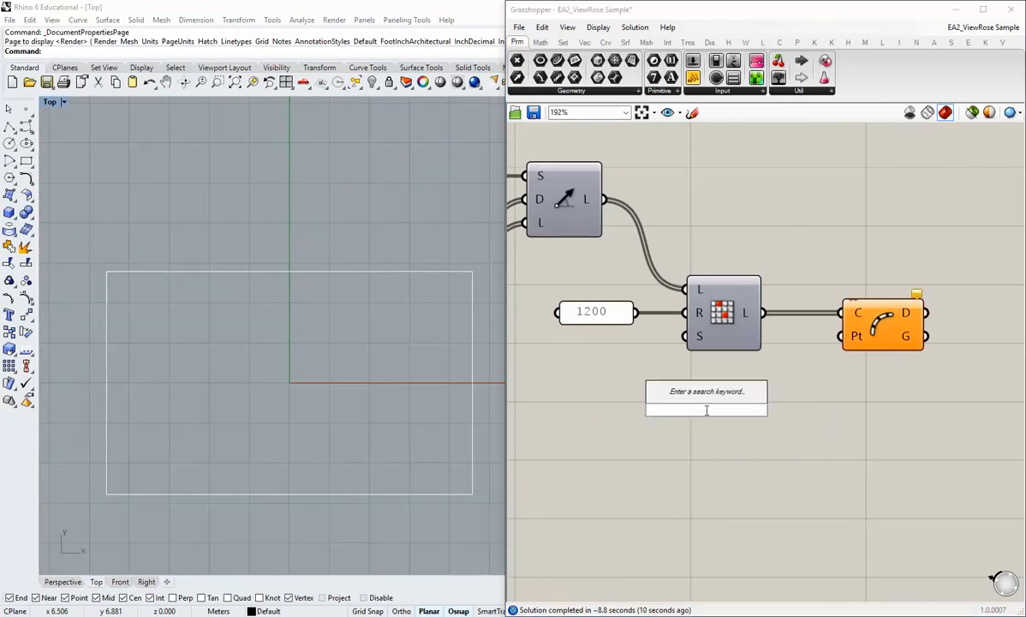
text(0)
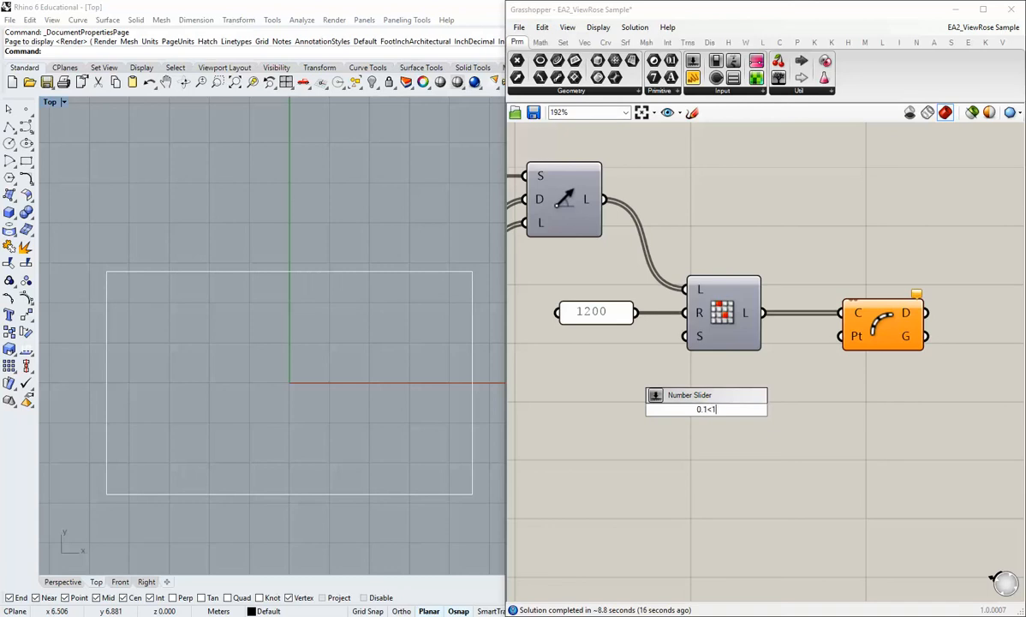
text(.1<1)
key(Return)
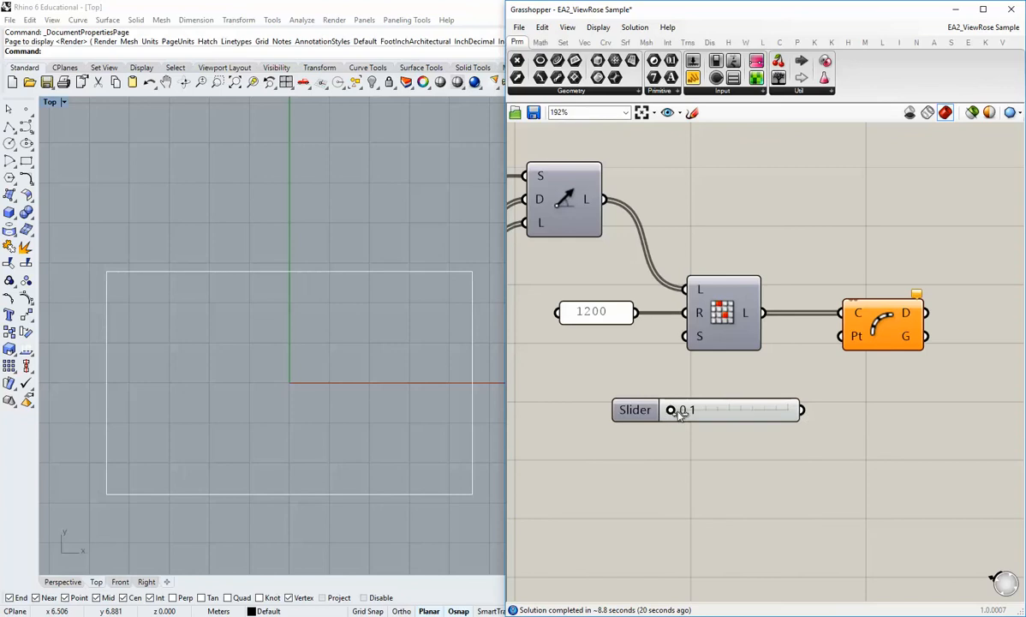
drag(673, 410, 684, 409)
drag(801, 409, 841, 336)
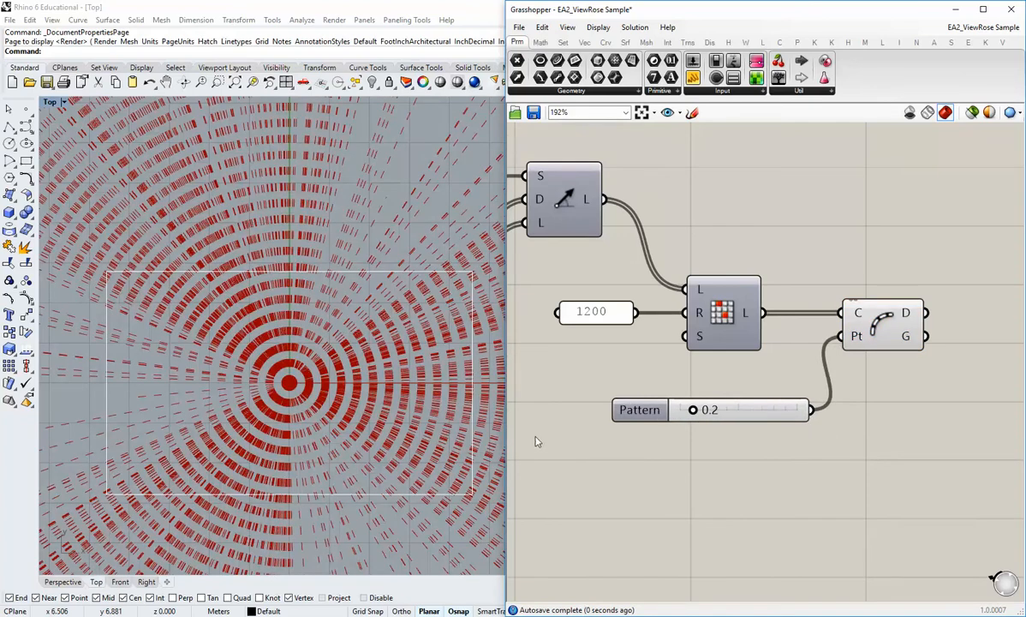
right_drag(655, 419, 674, 430)
scroll(717, 422, up, 3)
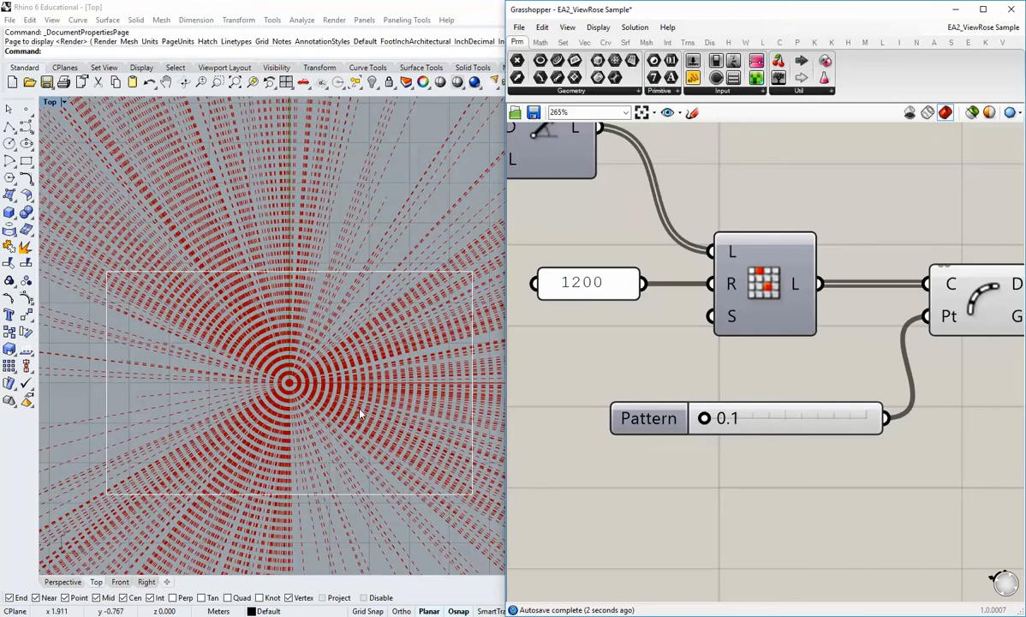
- Check the one-decimal pattern slider's settings, close them without changes, and delete the slider
click(728, 419)
right_click(782, 431)
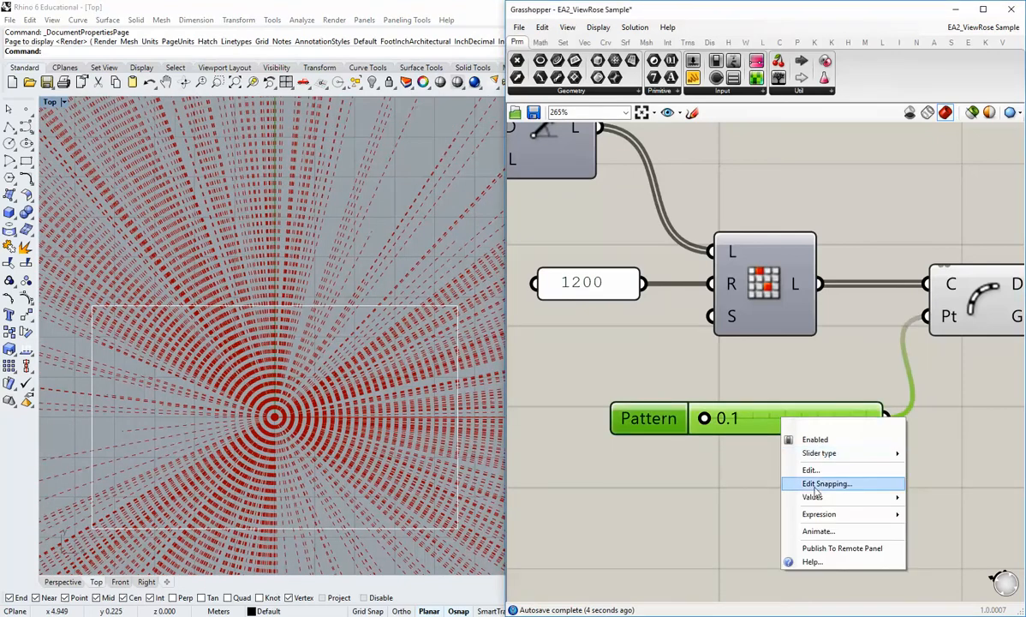
click(810, 469)
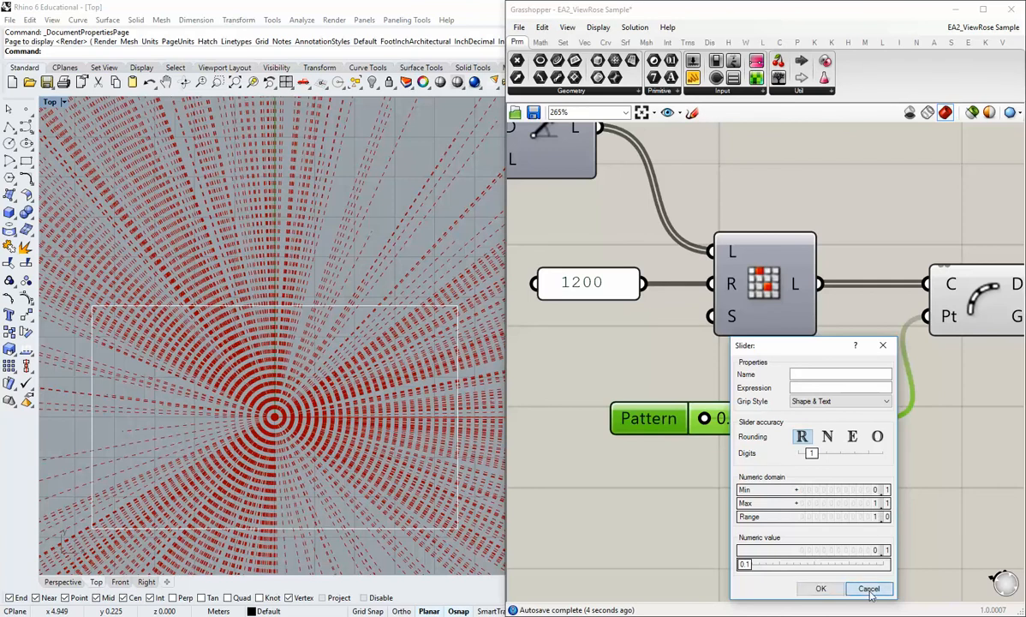
click(869, 590)
click(797, 414)
key(Delete)
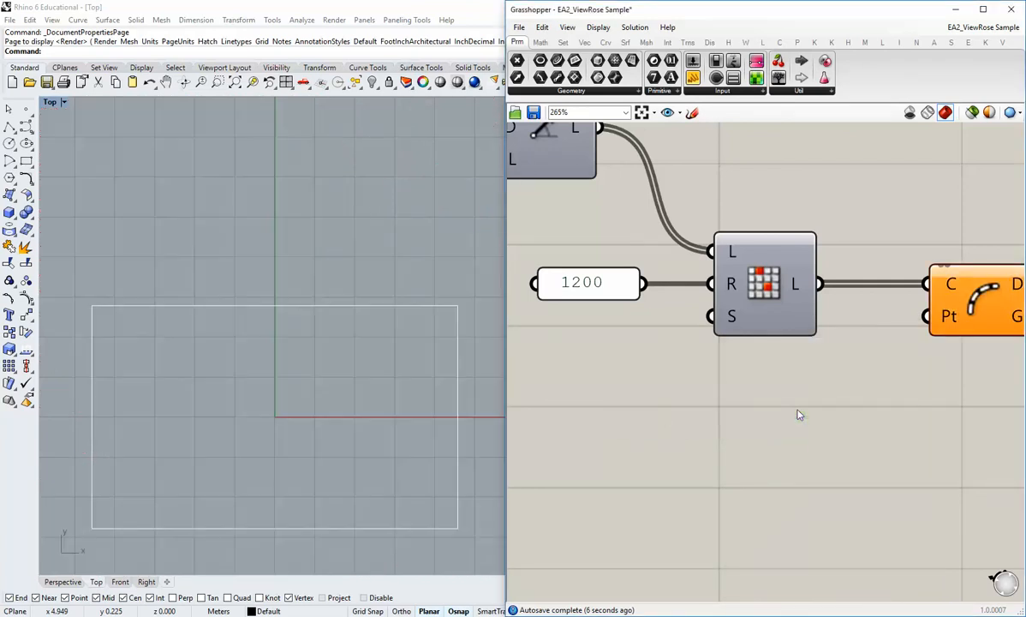
- Create a number slider with the definition 0.01<1, set it to 0.14, and connect it to Dash Pattern's pattern input
double_click(662, 422)
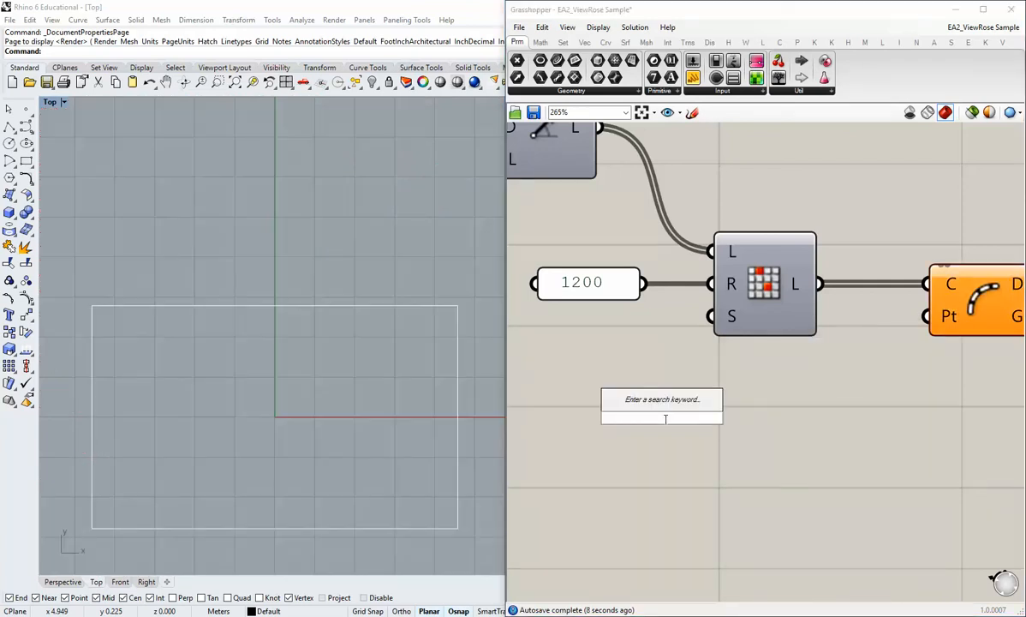
text(0.01<1)
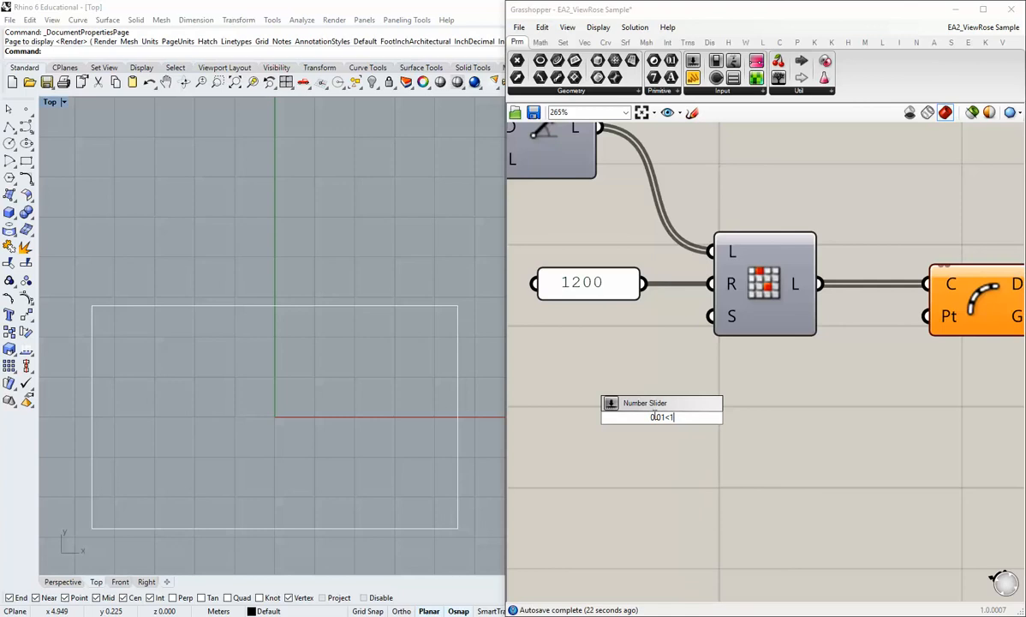
key(Return)
drag(612, 418, 633, 418)
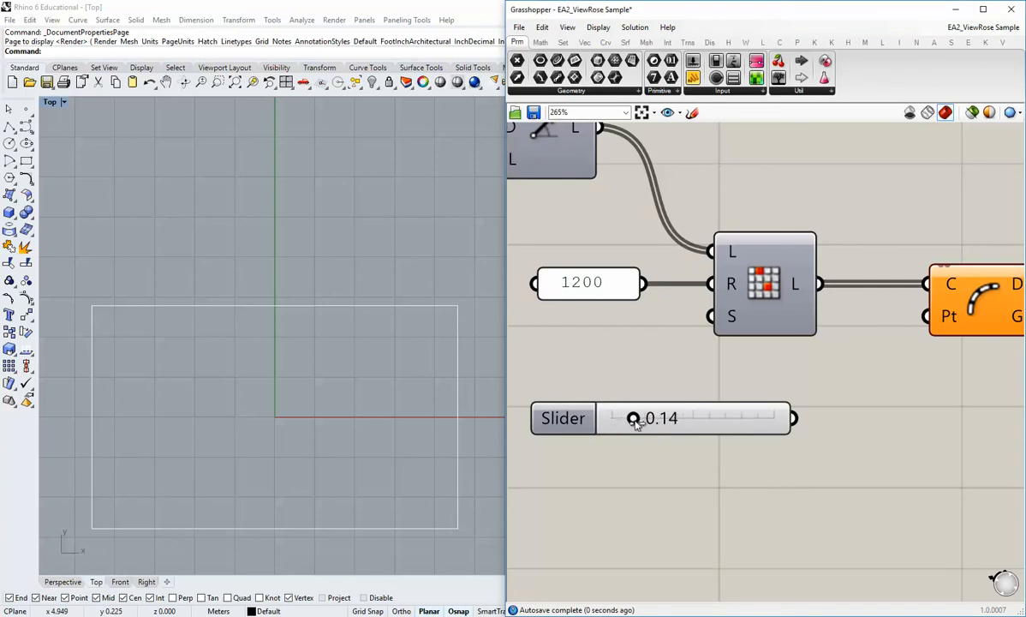
drag(794, 418, 927, 316)
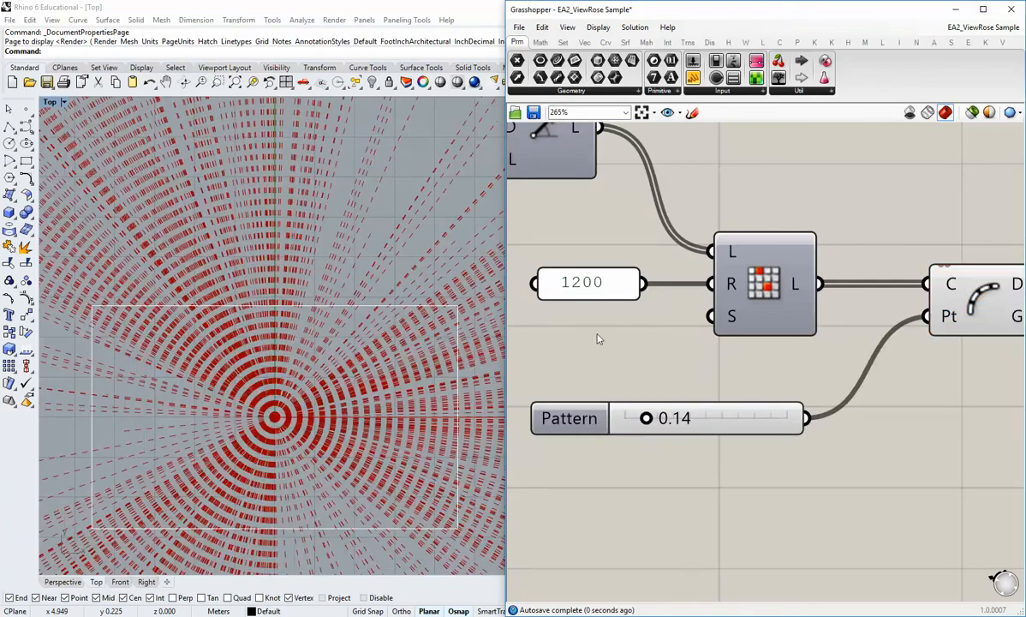
- Lower the dash pattern slider to 0.08
right_drag(682, 444, 682, 438)
scroll(682, 439, up, 2)
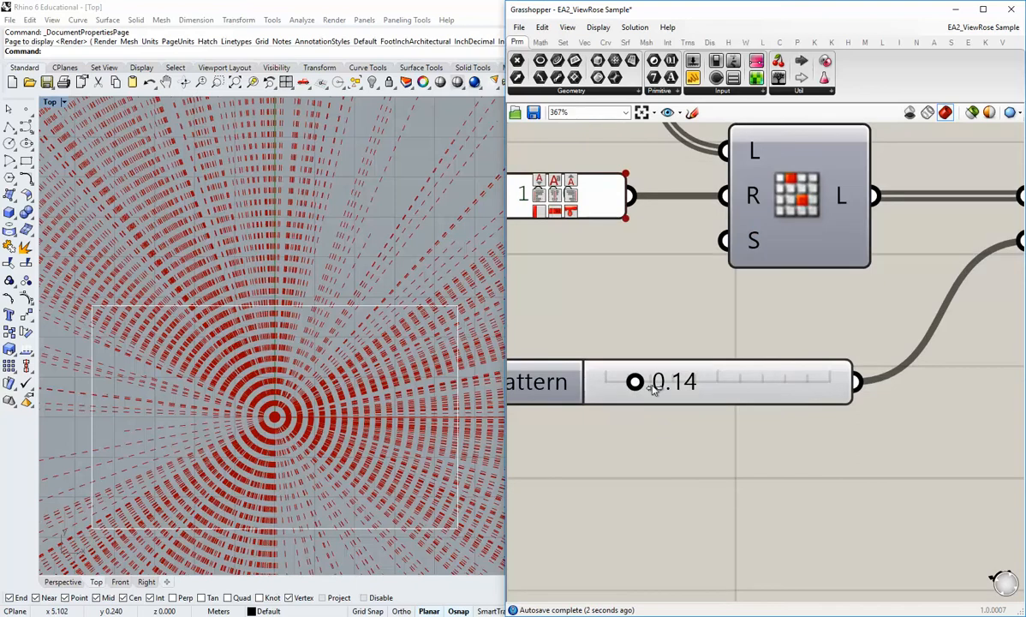
mouse_move(638, 383)
mouse_down()
mouse_move(672, 386)
mouse_move(627, 386)
mouse_up()
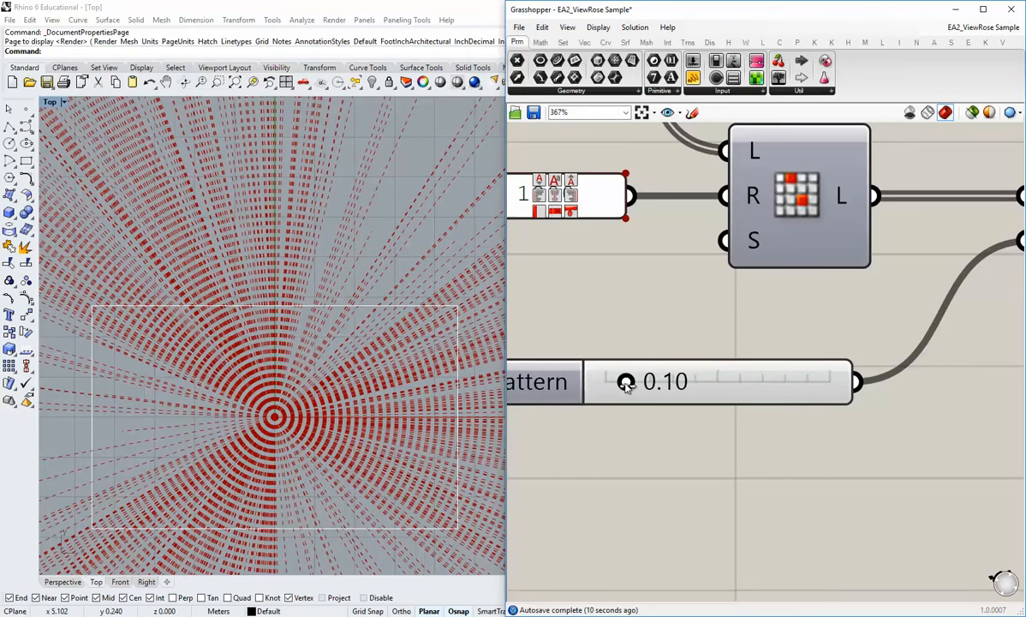
drag(626, 386, 621, 384)
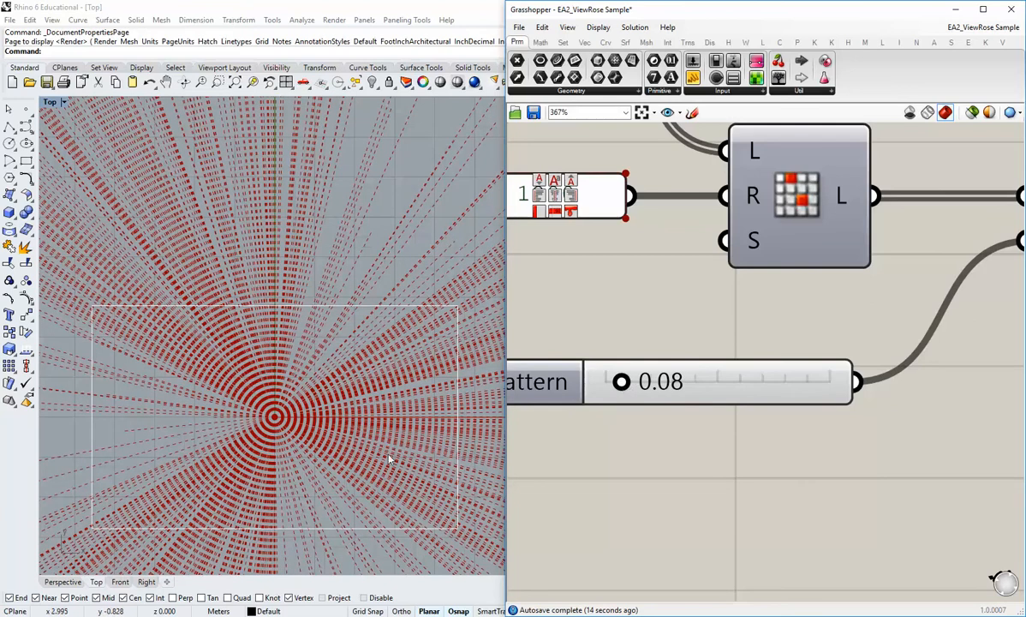
scroll(227, 336, down, 3)
scroll(227, 337, down, 3)
right_drag(242, 354, 279, 405)
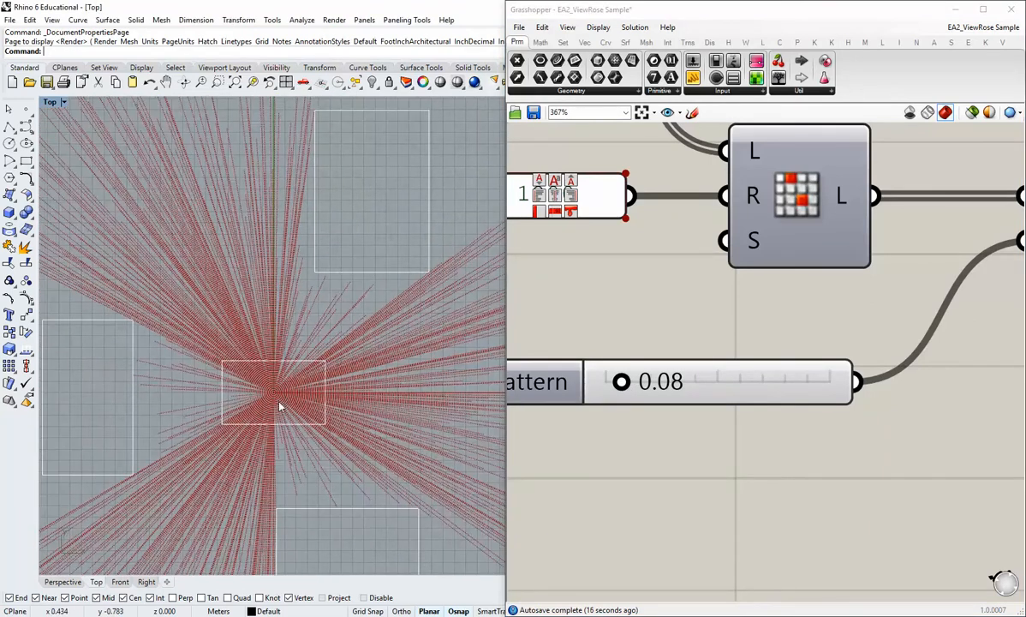
- Raise the dash pattern slider to 0.12
scroll(279, 405, up, 2)
drag(621, 381, 630, 381)
scroll(331, 412, down, 3)
right_drag(331, 413, 320, 364)
scroll(328, 399, up, 2)
scroll(328, 399, down, 4)
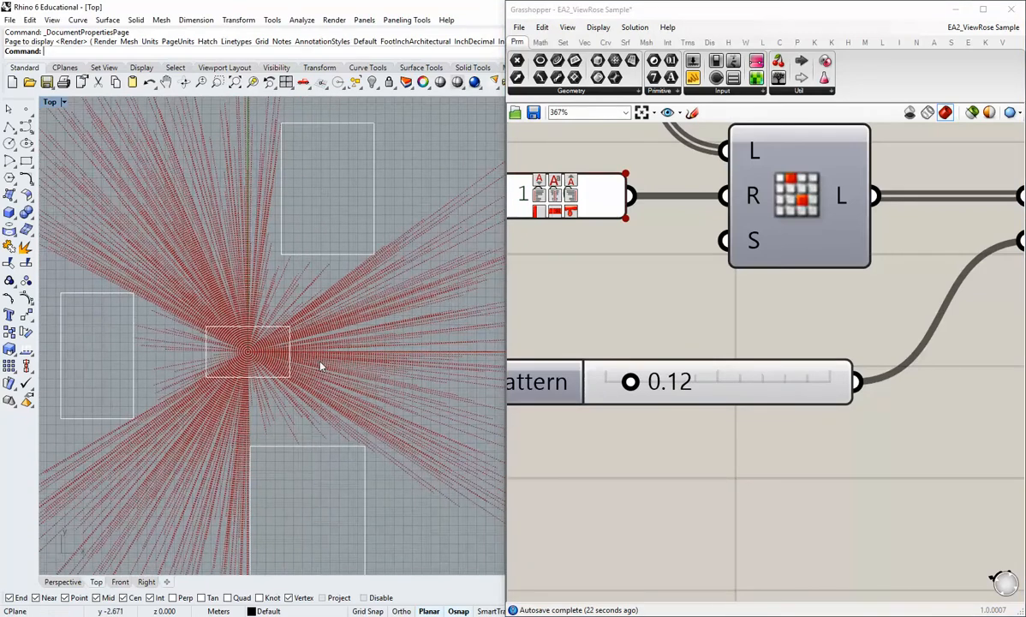
- Examine the dash spacing of the radial sight lines around the building centroid, up close and from afar
scroll(315, 337, up, 9)
scroll(370, 328, down, 6)
scroll(371, 328, down, 1)
scroll(304, 364, up, 6)
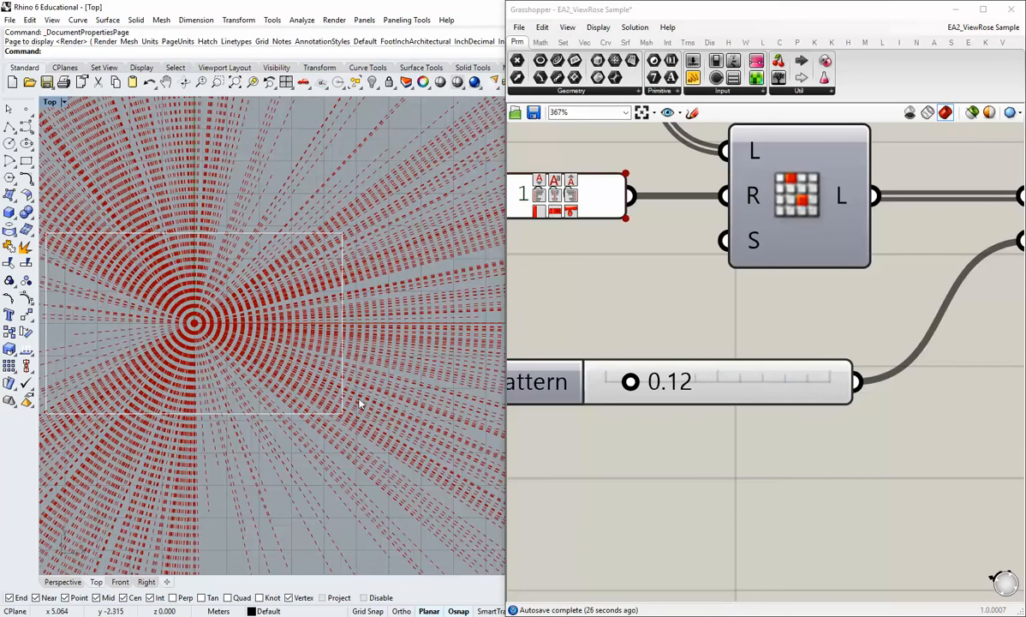
scroll(356, 406, down, 5)
scroll(329, 418, down, 2)
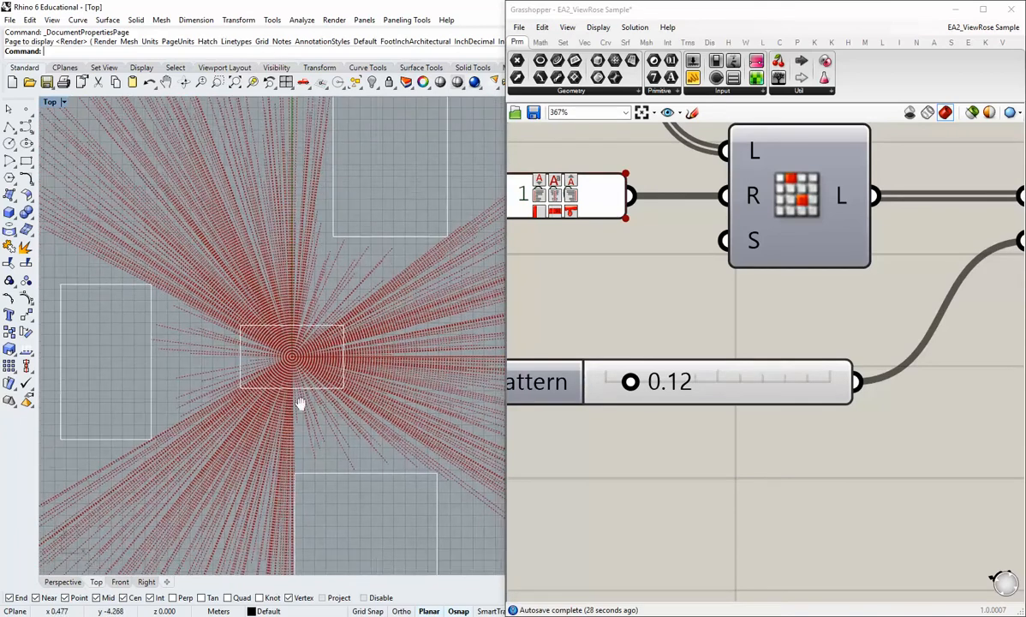
scroll(286, 387, up, 5)
scroll(285, 384, up, 2)
scroll(298, 327, down, 6)
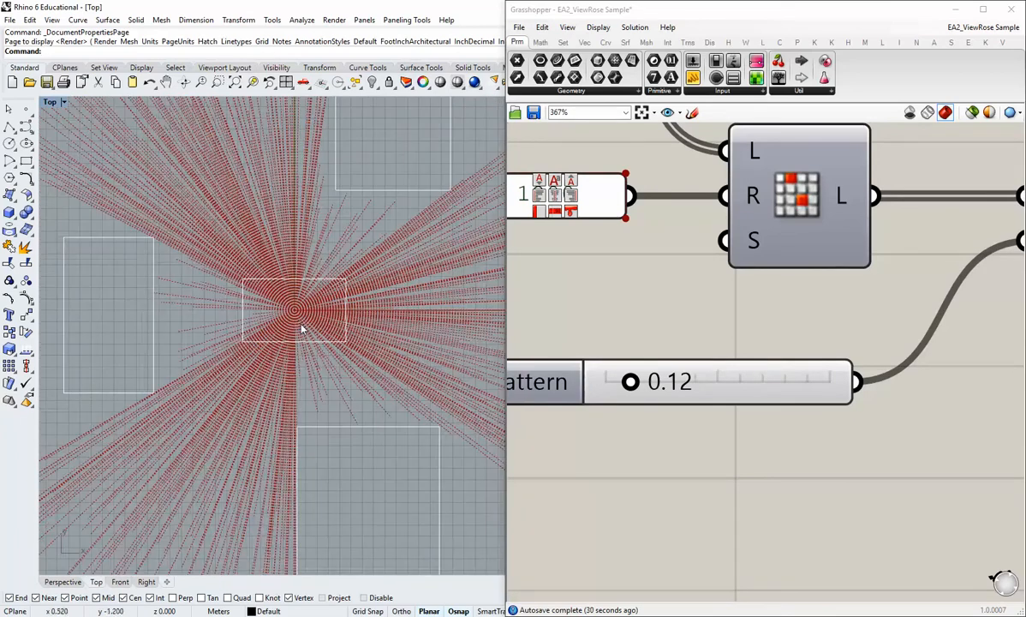
scroll(818, 452, down, 3)
- Place a Custom Preview component beside Dash Pattern and connect the dashes output to its geometry input
right_drag(818, 453, 706, 475)
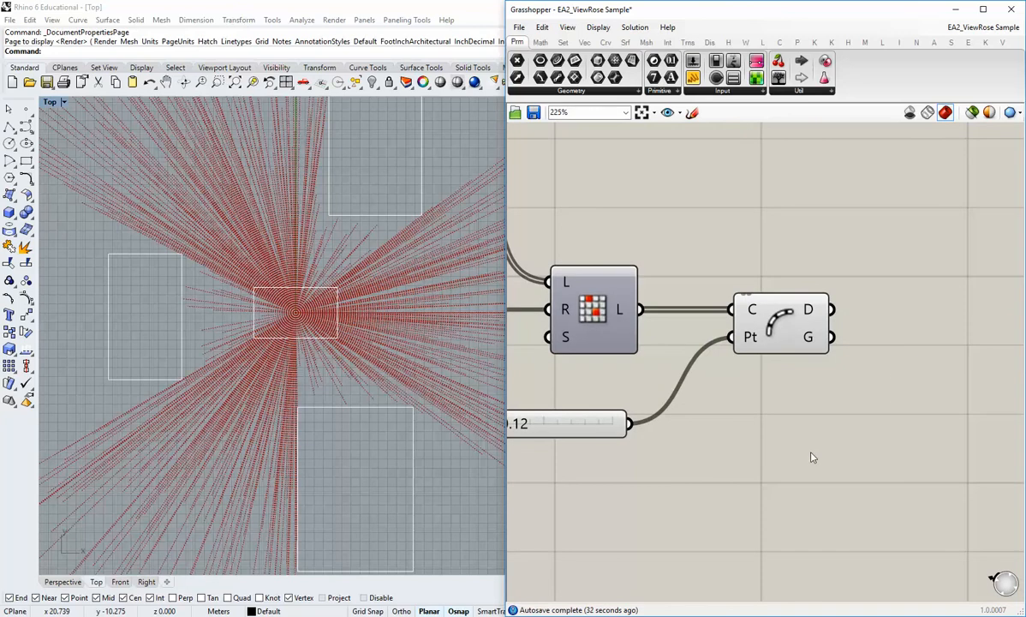
right_drag(752, 342, 707, 307)
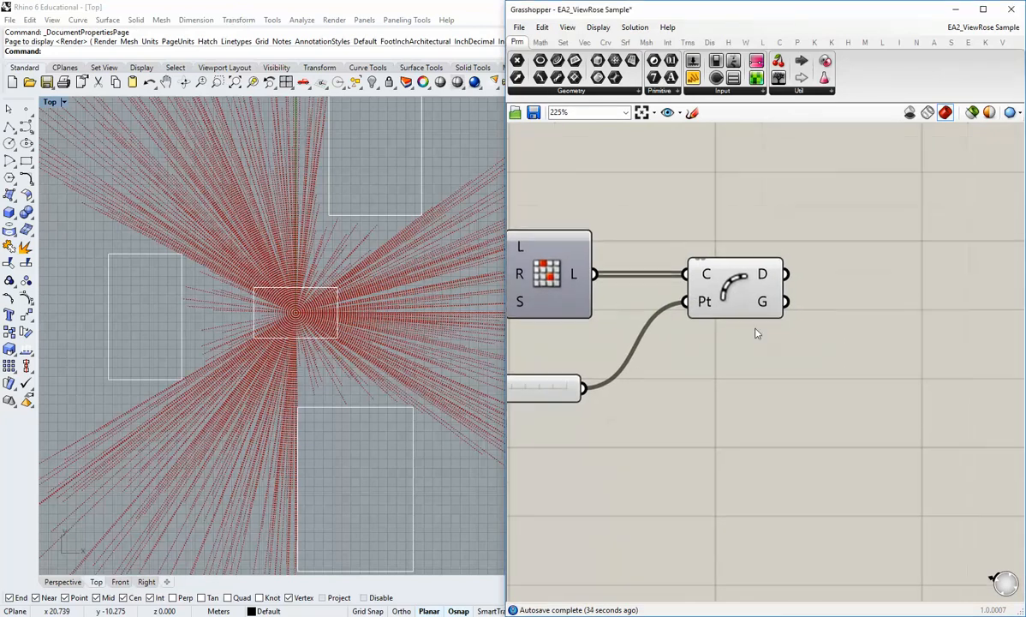
click(709, 42)
click(779, 77)
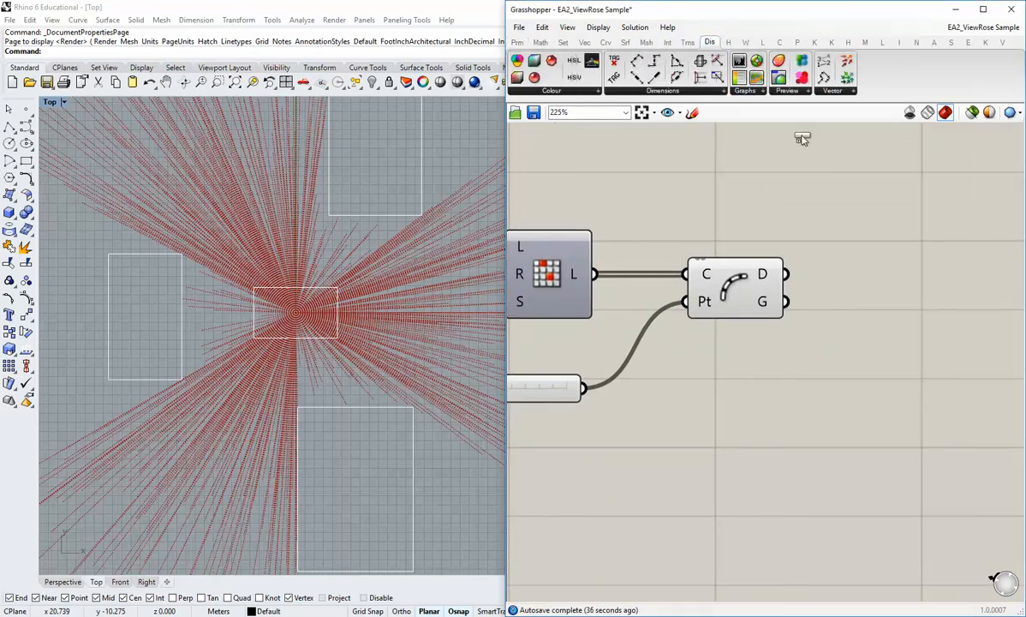
click(872, 287)
drag(786, 274, 839, 275)
drag(880, 291, 910, 291)
click(776, 346)
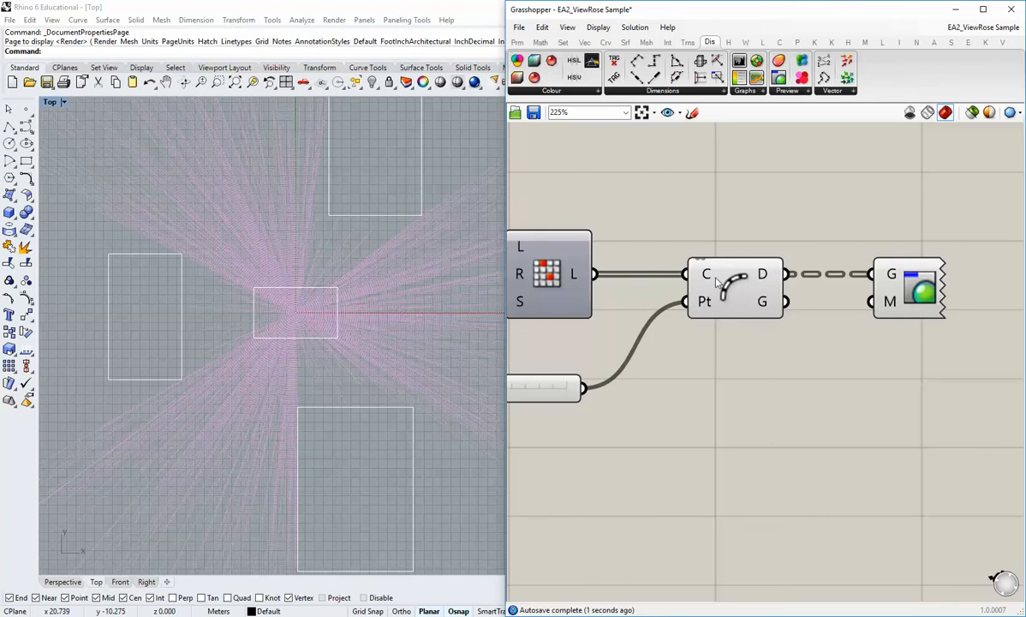
- Add a Colour Swatch, connect it to Custom Preview's material input, and place it beneath Dash Pattern
click(517, 42)
click(719, 91)
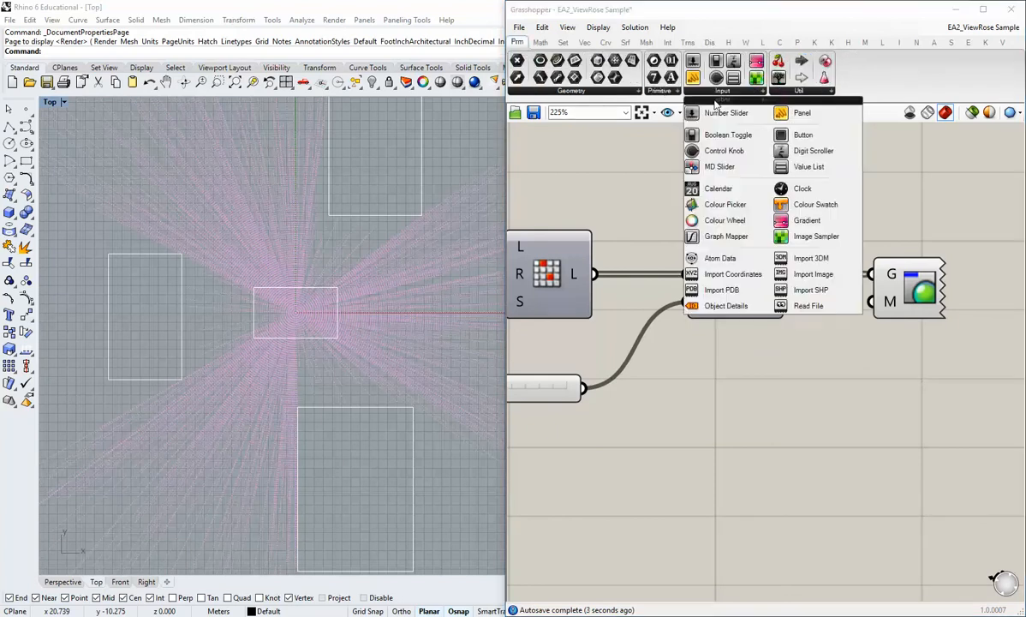
click(813, 204)
click(796, 413)
drag(860, 413, 872, 302)
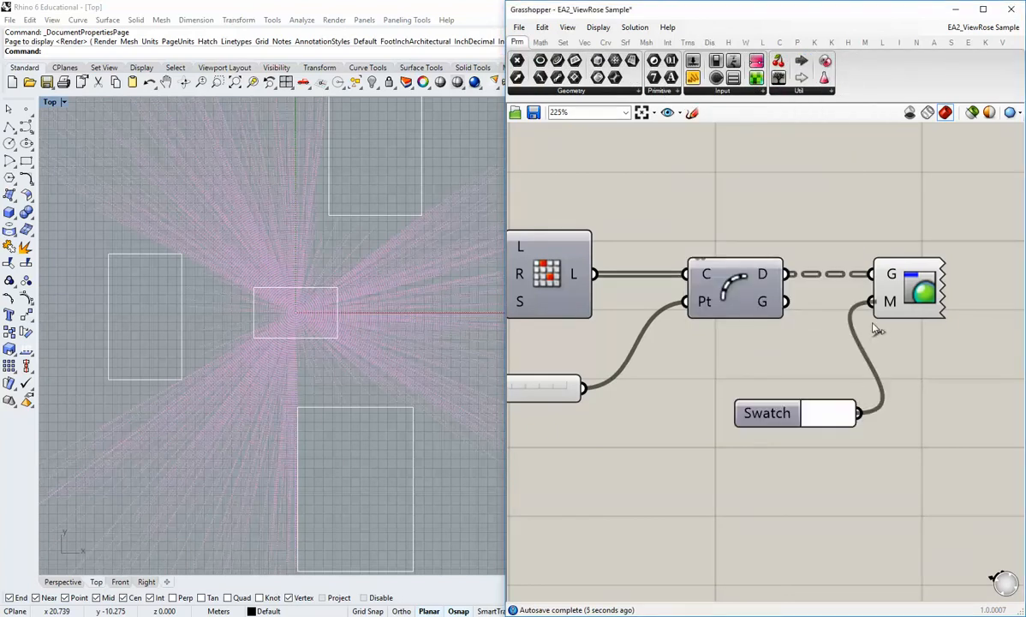
right_drag(836, 467, 809, 424)
click(798, 364)
drag(747, 378, 737, 332)
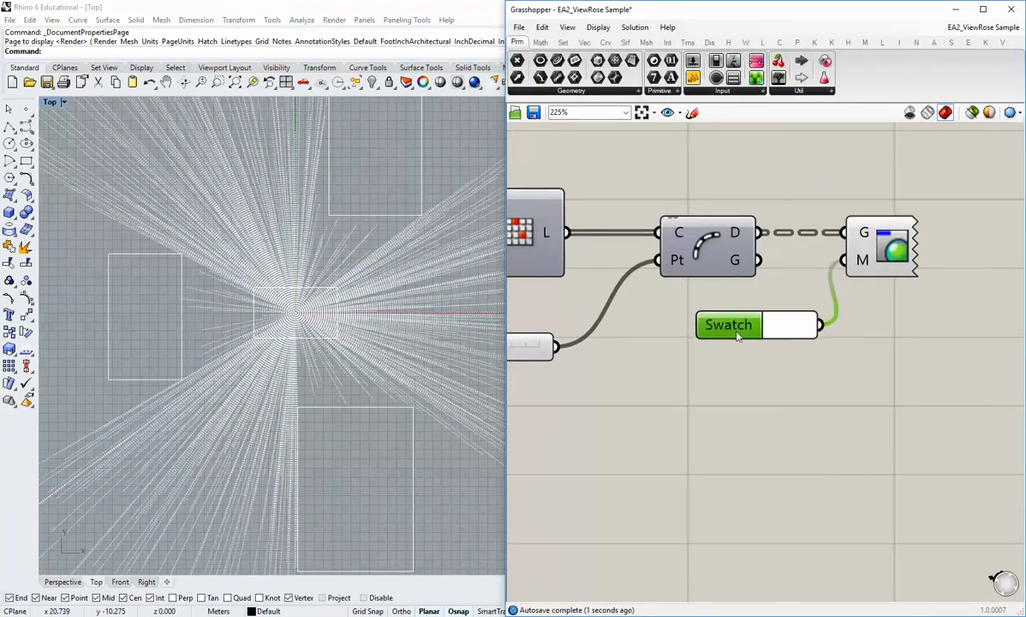
- Set the Colour Swatch to black
click(790, 327)
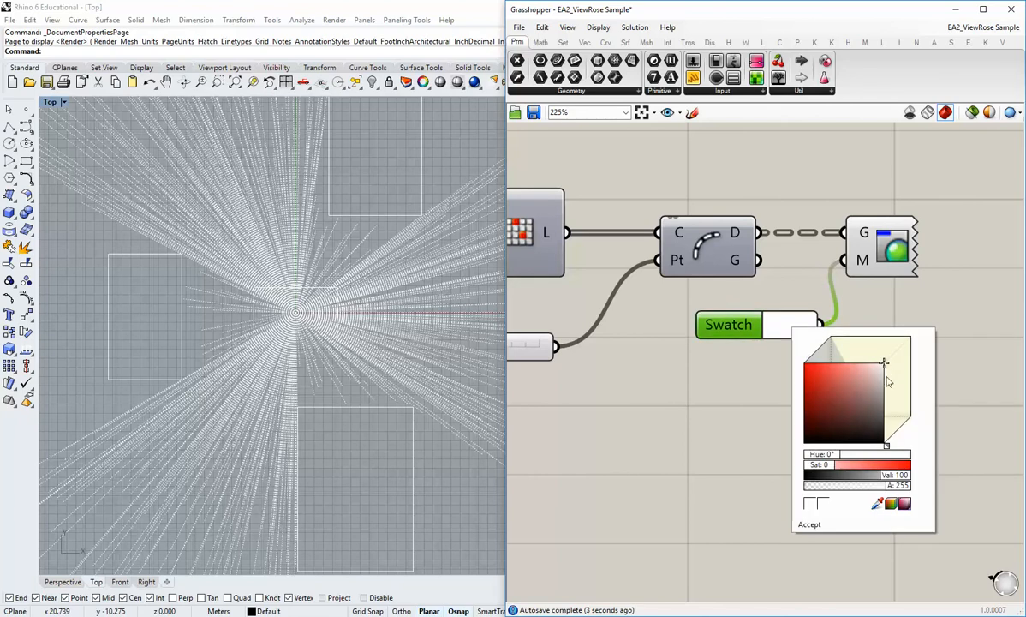
drag(884, 364, 901, 482)
click(812, 523)
click(808, 524)
scroll(293, 360, up, 5)
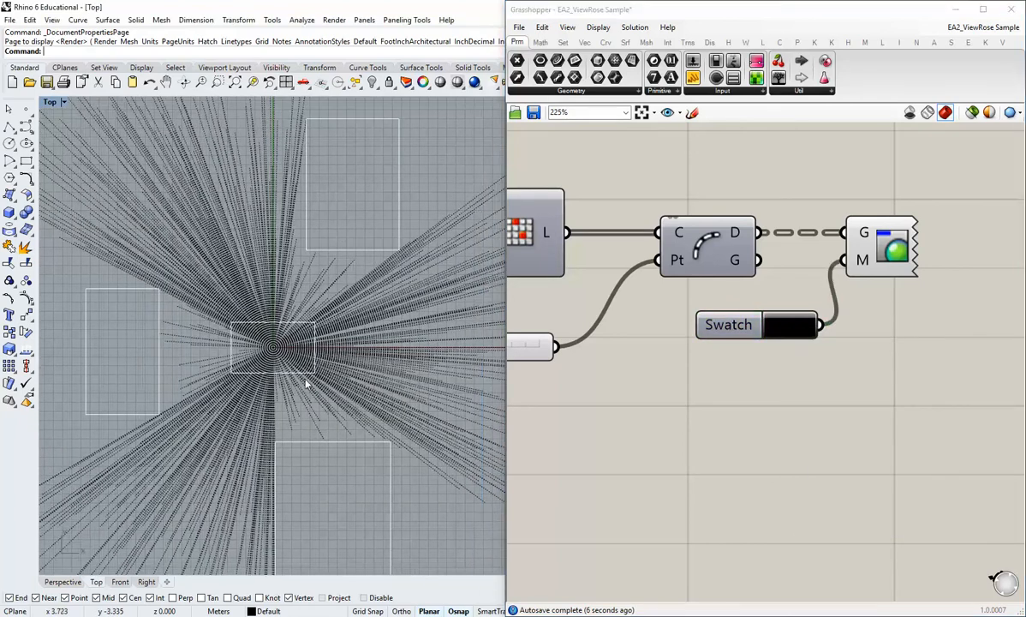
scroll(293, 359, down, 2)
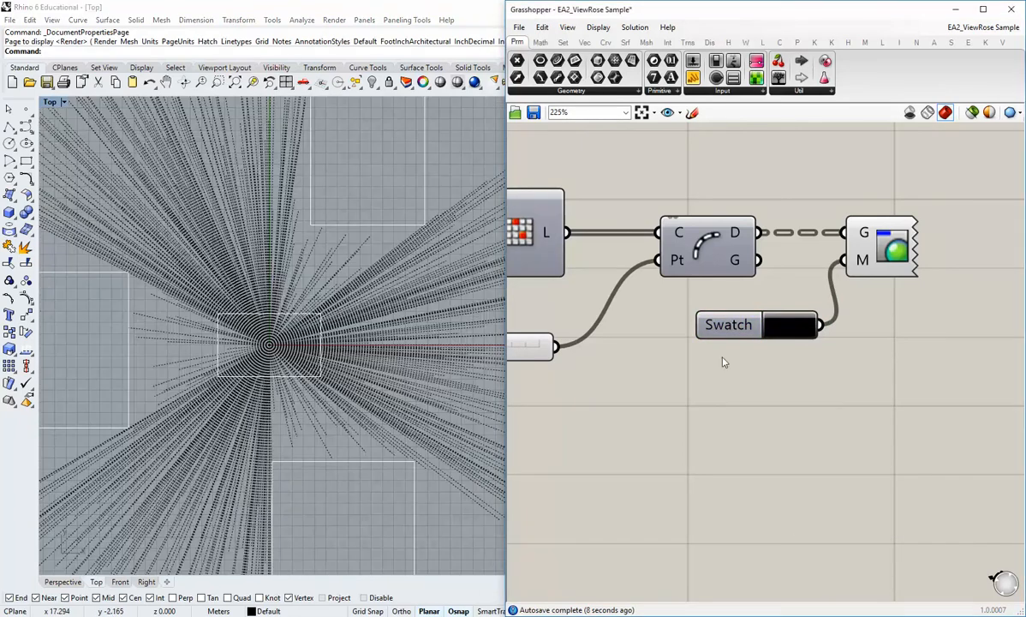
- Inspect the Dash Pattern's dashes output and examine the black dashed sight lines across the whole view rose
mouse_move(742, 232)
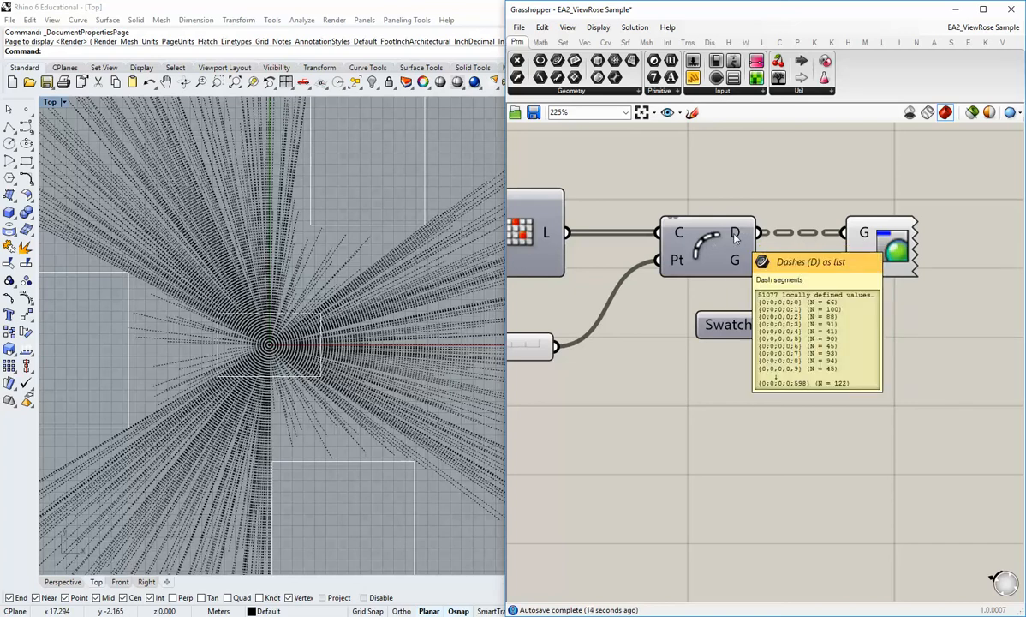
scroll(293, 374, down, 5)
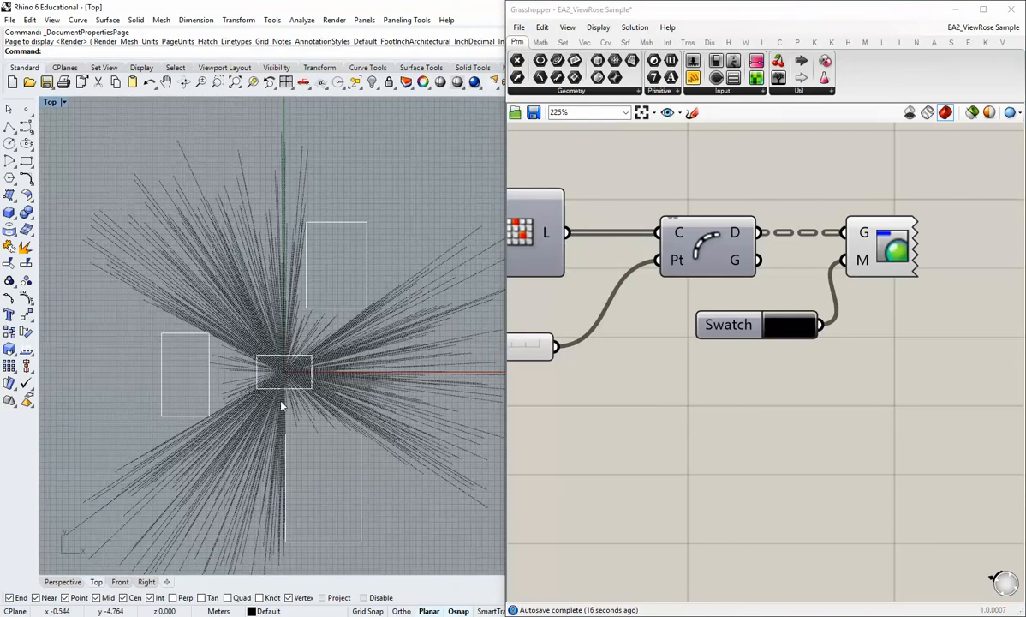
scroll(282, 405, up, 5)
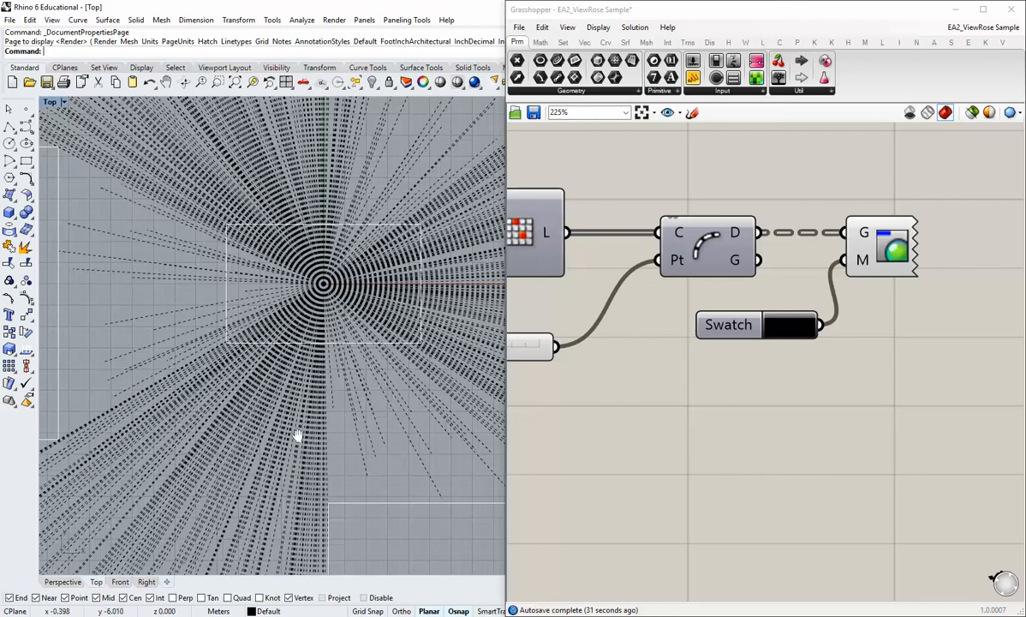
scroll(292, 431, down, 6)
scroll(291, 435, up, 6)
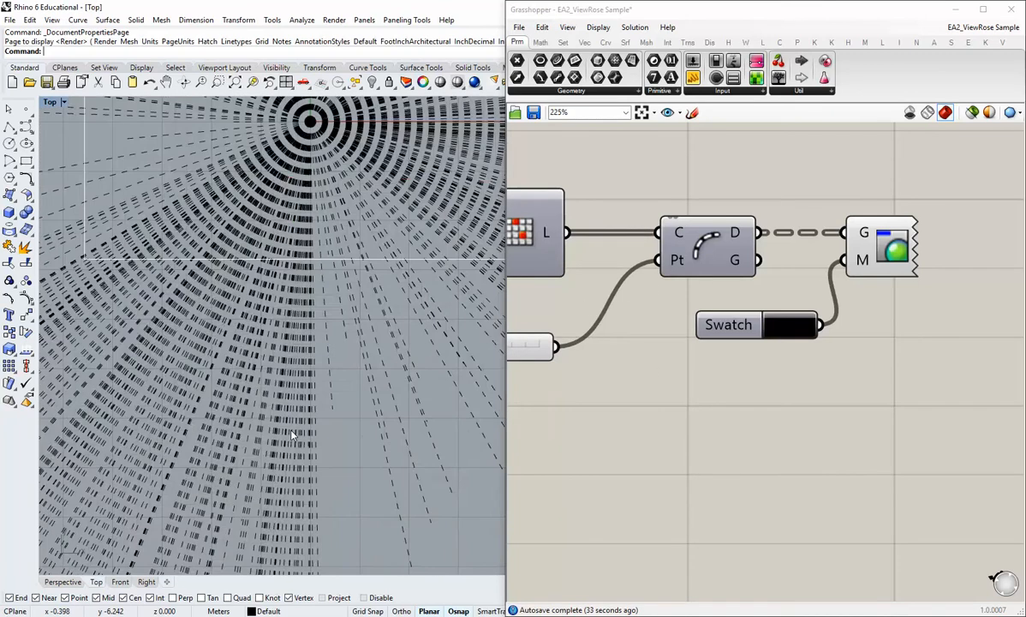
scroll(292, 435, down, 3)
scroll(301, 438, up, 3)
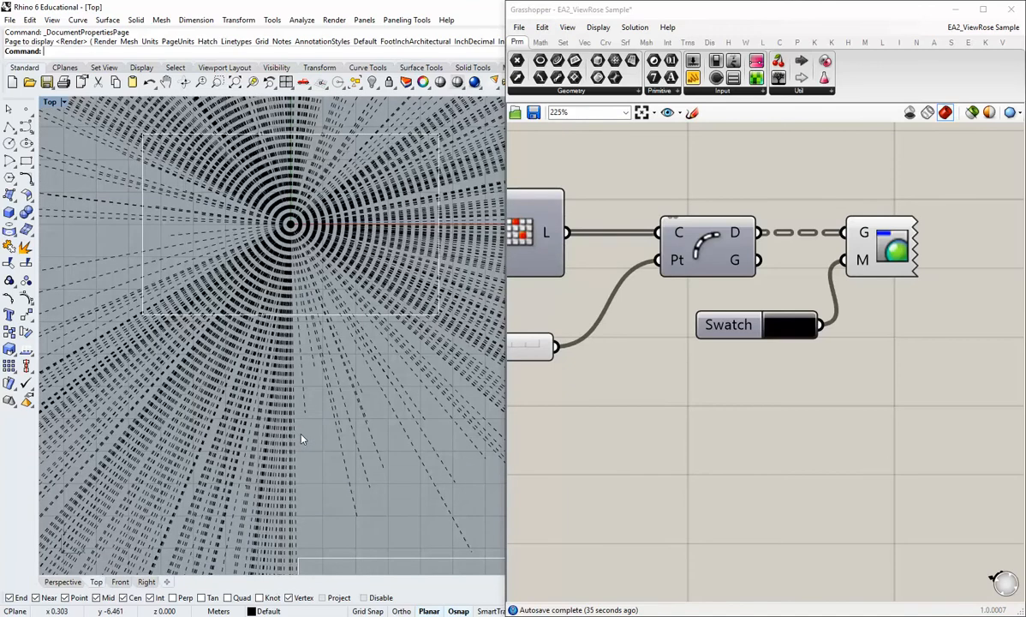
scroll(324, 441, down, 3)
scroll(323, 438, up, 2)
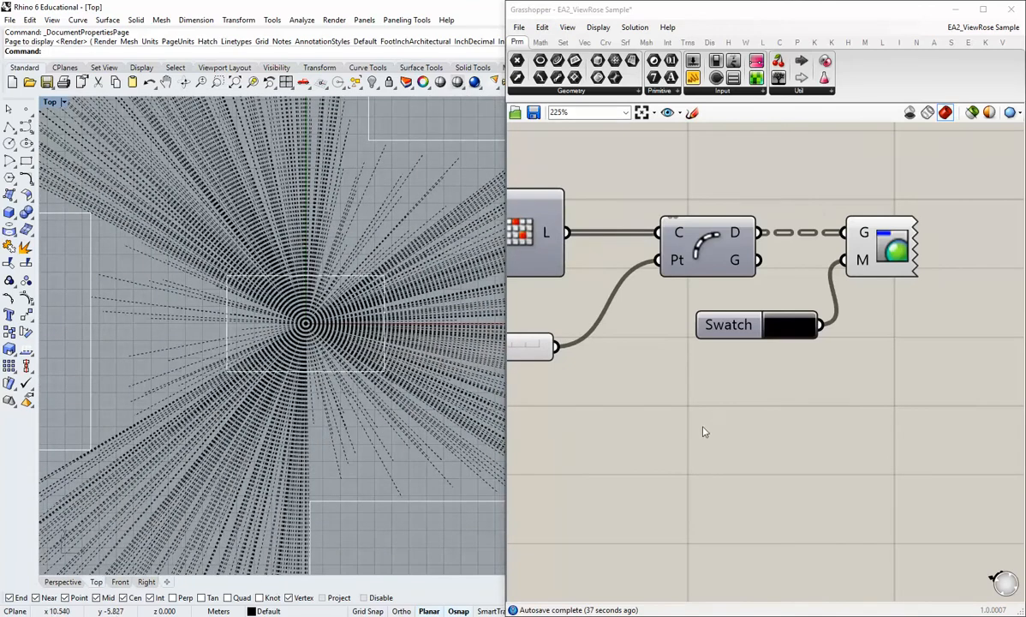
- Turn on the preview of the Circle component
right_drag(839, 428, 764, 430)
scroll(691, 411, down, 5)
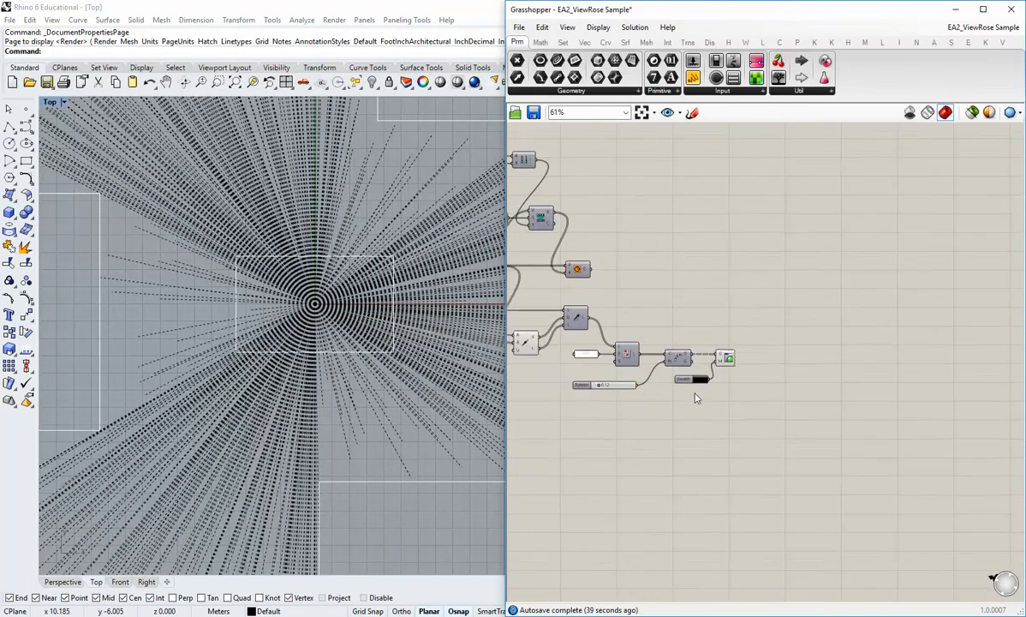
scroll(815, 379, up, 4)
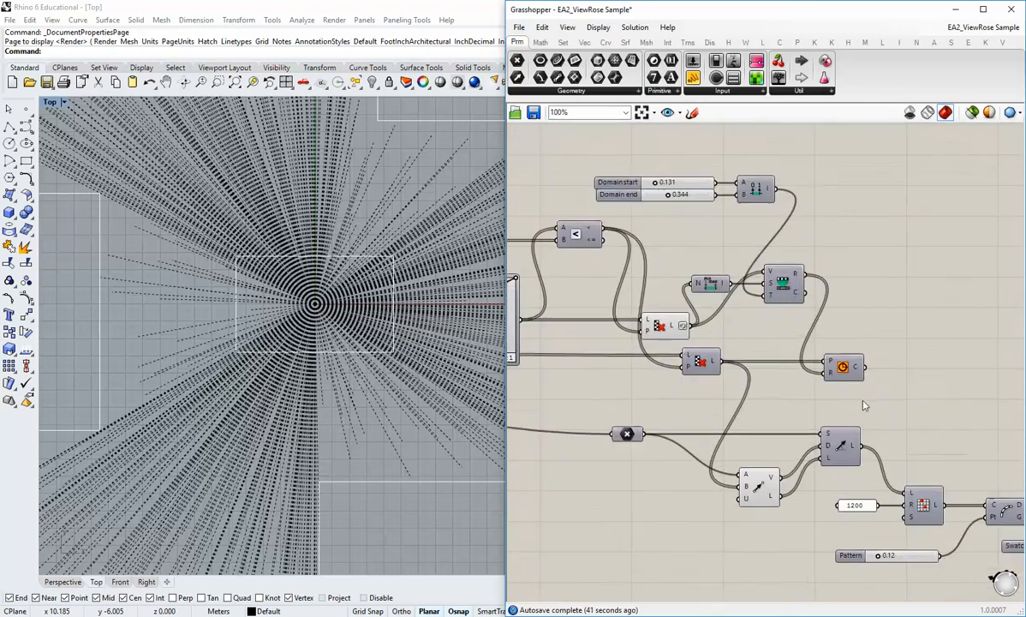
right_drag(789, 363, 746, 345)
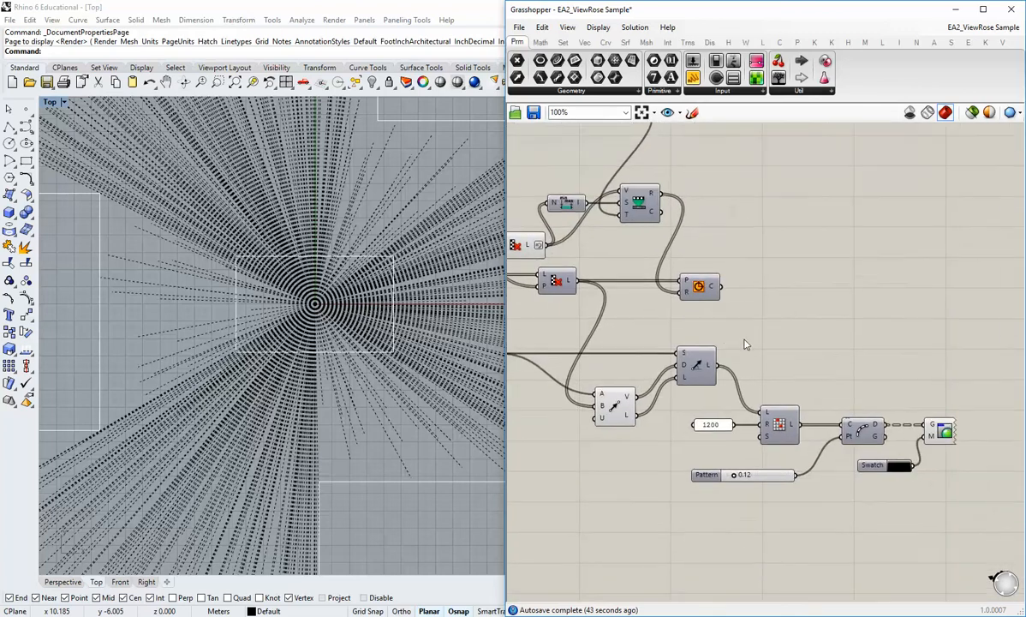
right_click(695, 285)
click(723, 300)
scroll(352, 347, down, 3)
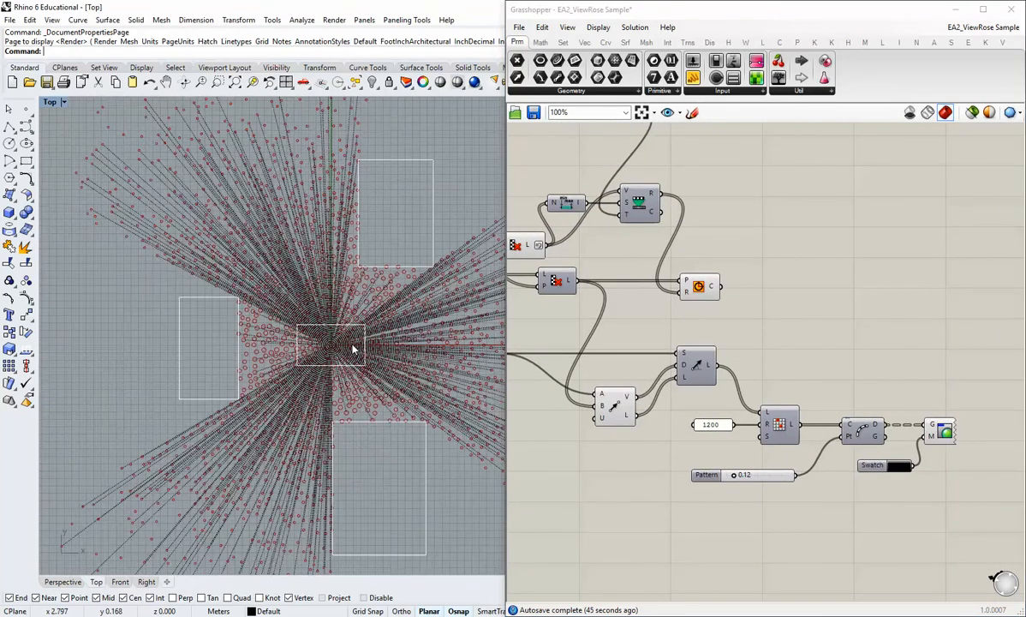
scroll(347, 360, down, 2)
scroll(338, 366, up, 2)
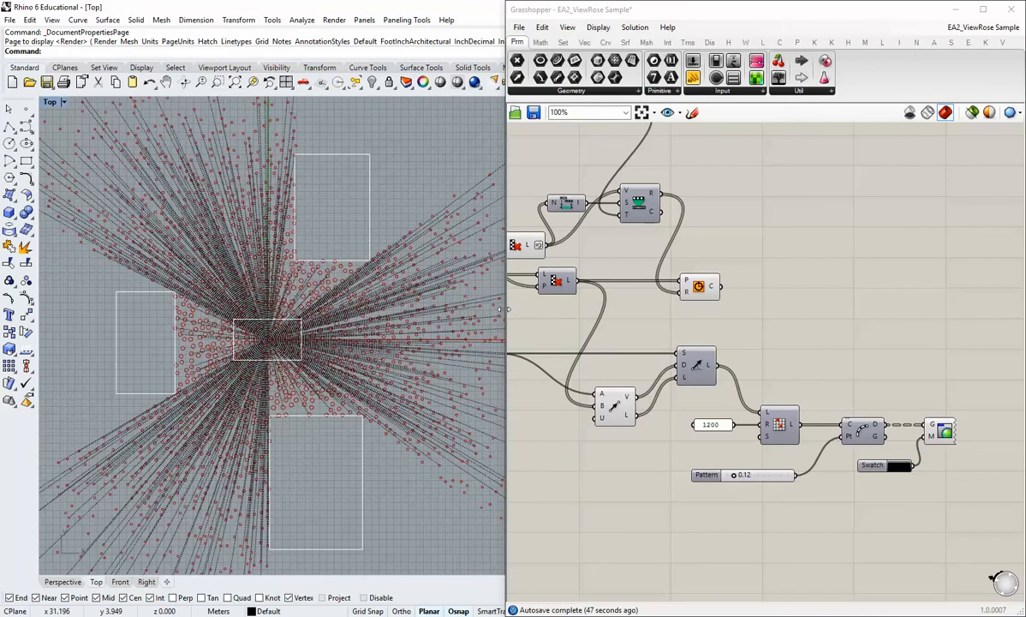
- Widen the Rhino viewport, add the Circle output to Custom Preview's geometry input alongside the dashes, and space the Circle component farther from its inputs
drag(502, 309, 538, 309)
drag(701, 273, 906, 413)
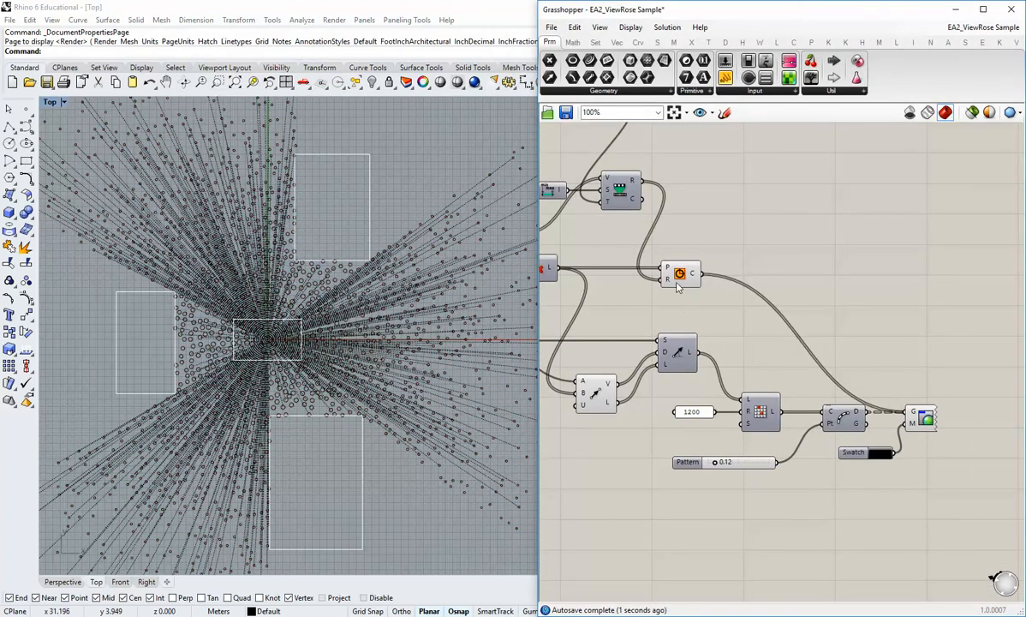
drag(677, 287, 753, 287)
scroll(329, 368, up, 3)
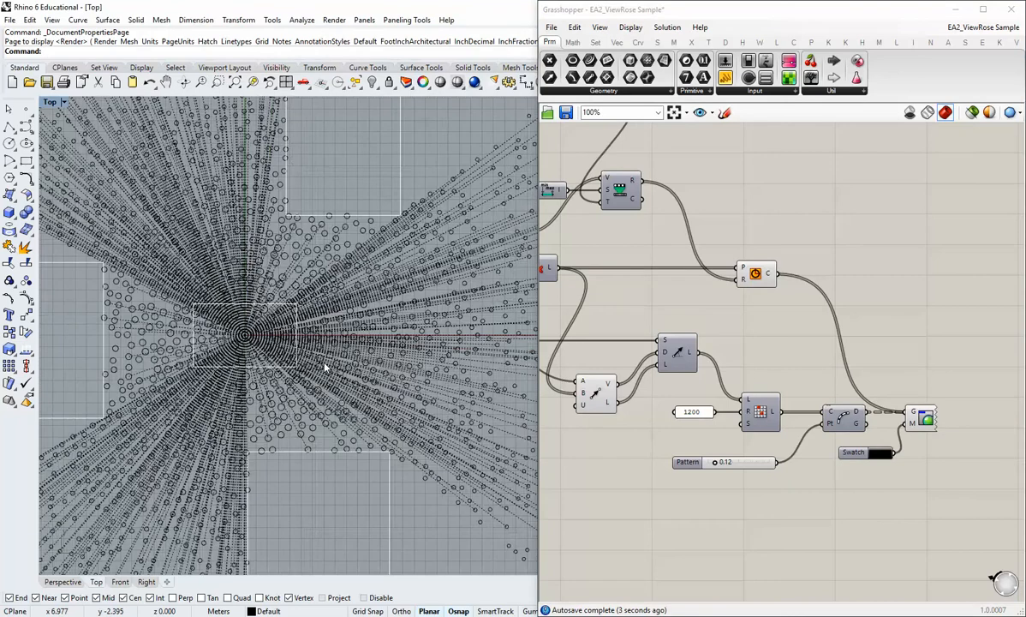
scroll(324, 367, down, 2)
scroll(275, 363, up, 4)
scroll(276, 363, down, 4)
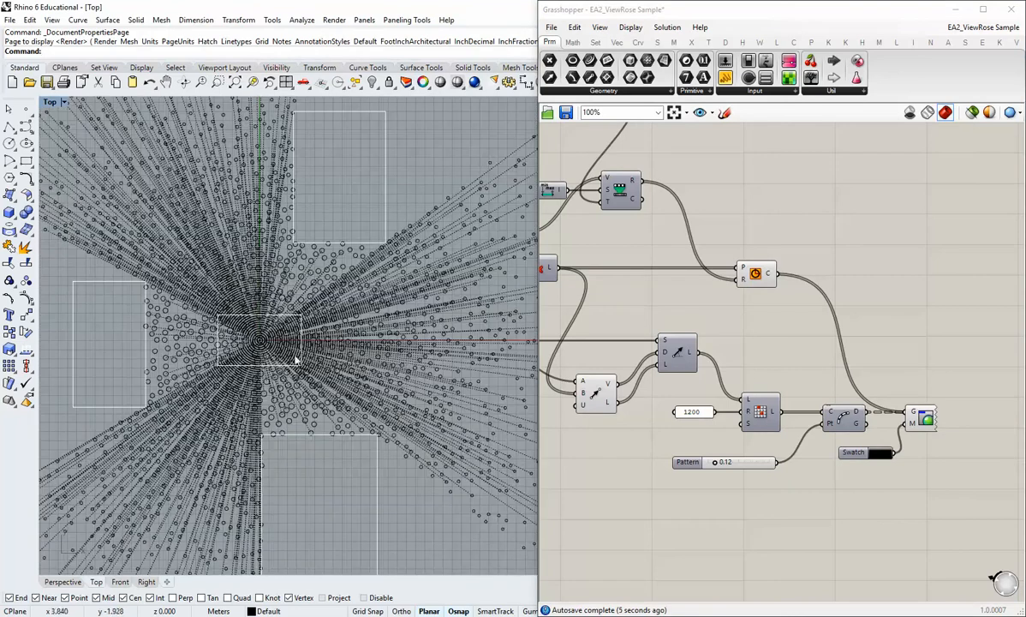
scroll(360, 342, up, 2)
scroll(335, 279, up, 2)
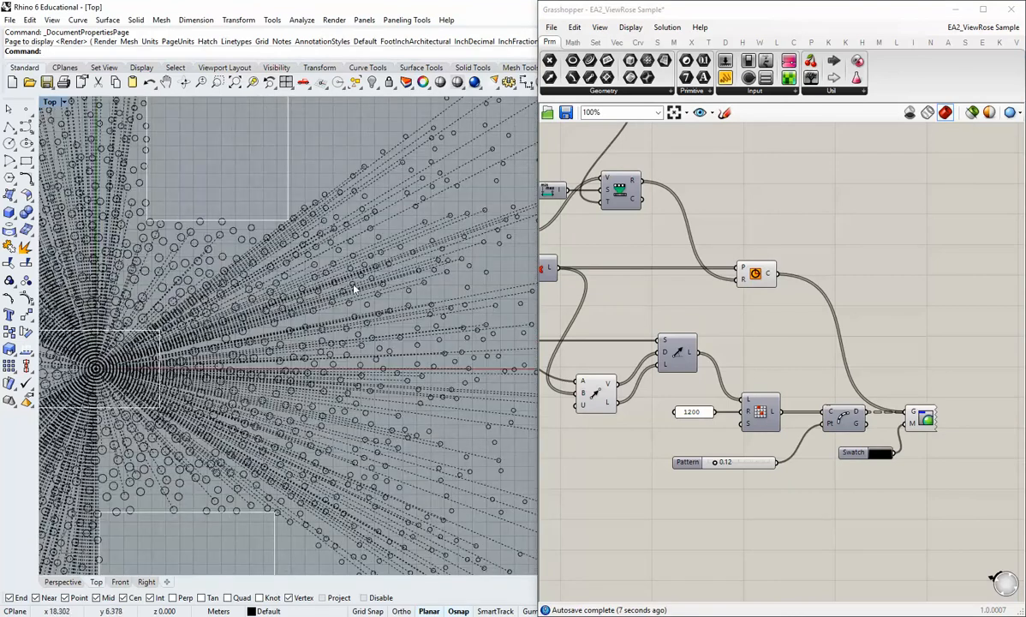
scroll(362, 329, down, 4)
- Duplicate the Random Reduce component, place the copy beneath Circle, and connect the circles to its list input
right_drag(778, 404, 707, 396)
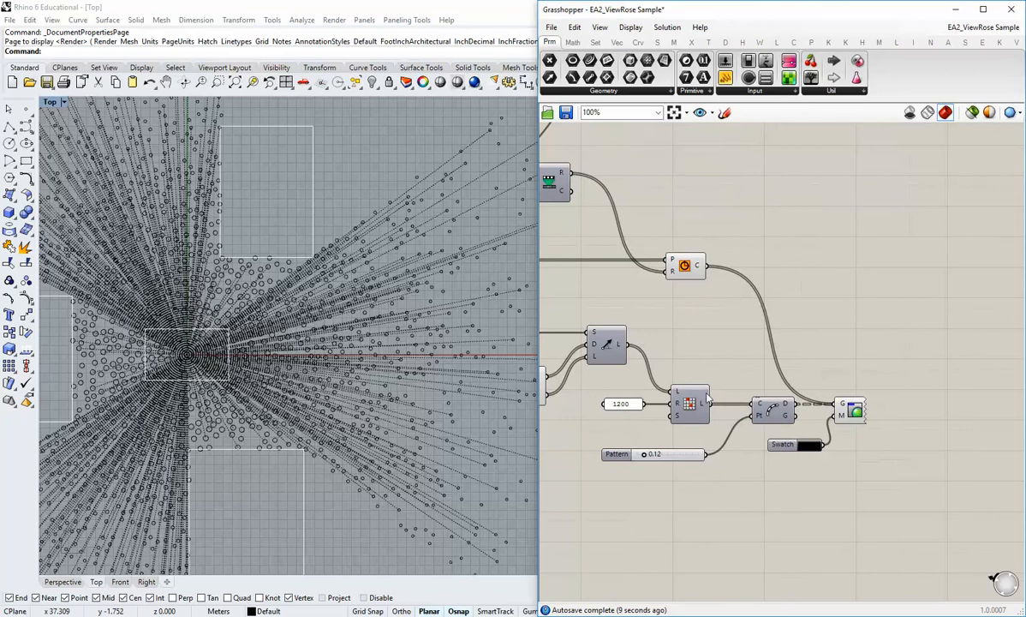
click(694, 408)
key(ctrl+c)
key(ctrl+v)
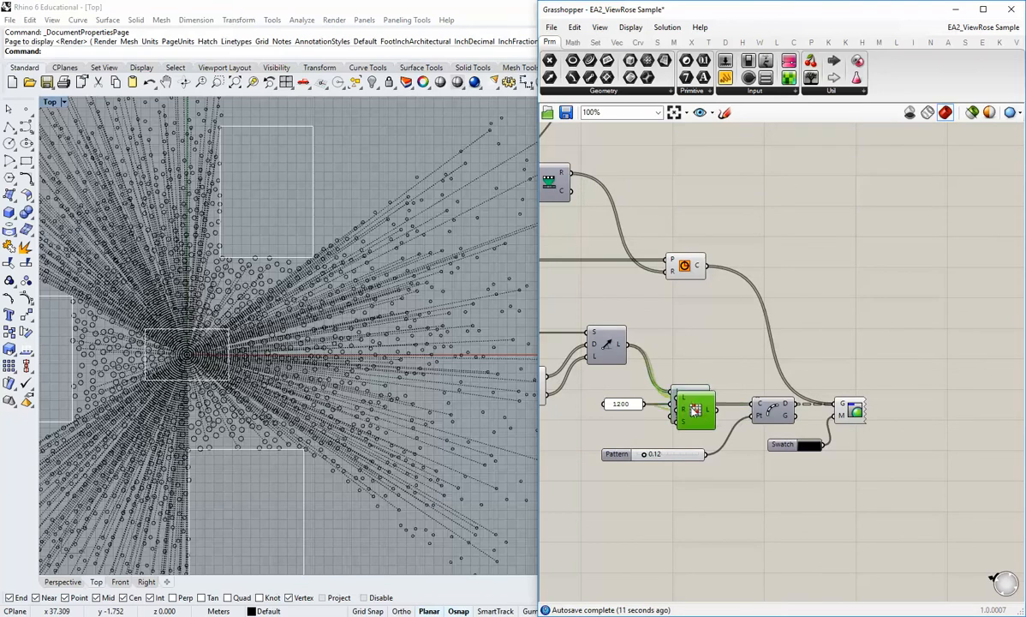
drag(692, 400, 716, 304)
click(713, 284)
drag(707, 267, 708, 300)
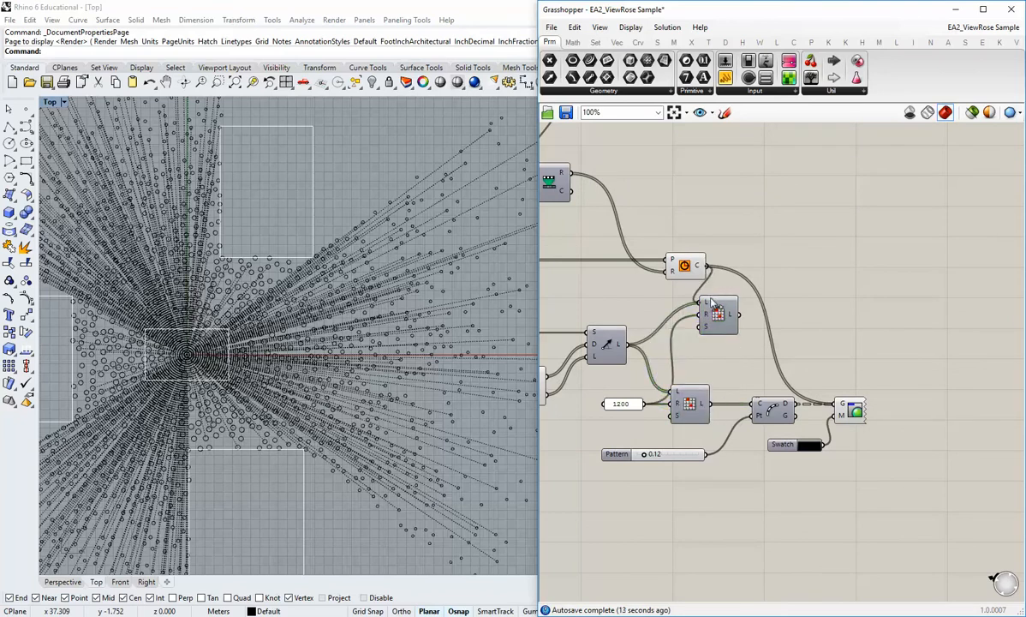
- Turn off the Circle component's preview and disconnect the circles from Custom Preview's geometry input
right_click(701, 271)
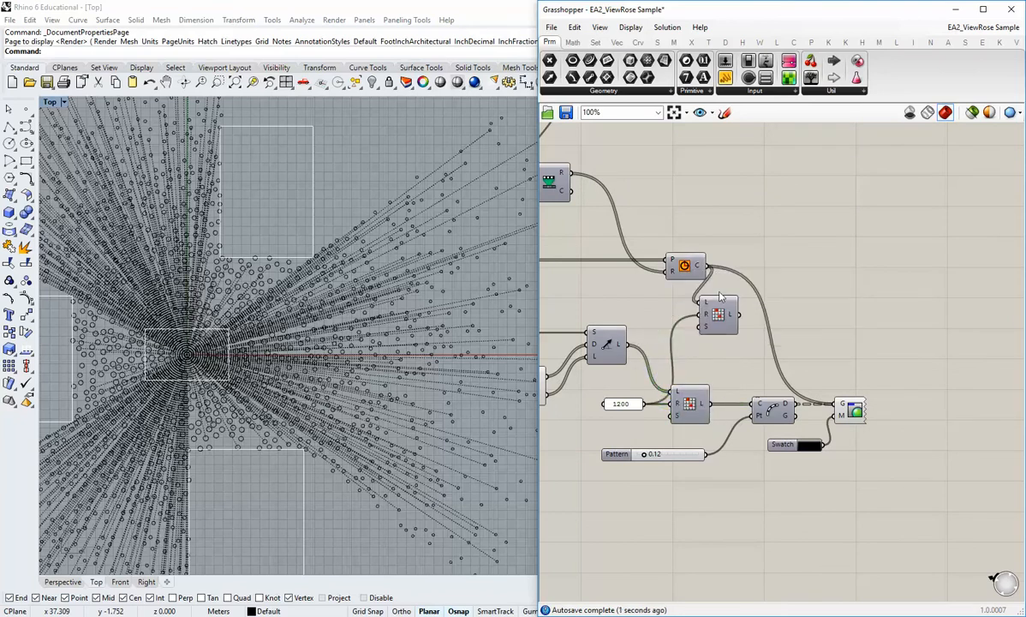
right_drag(840, 412, 836, 415)
right_click(841, 406)
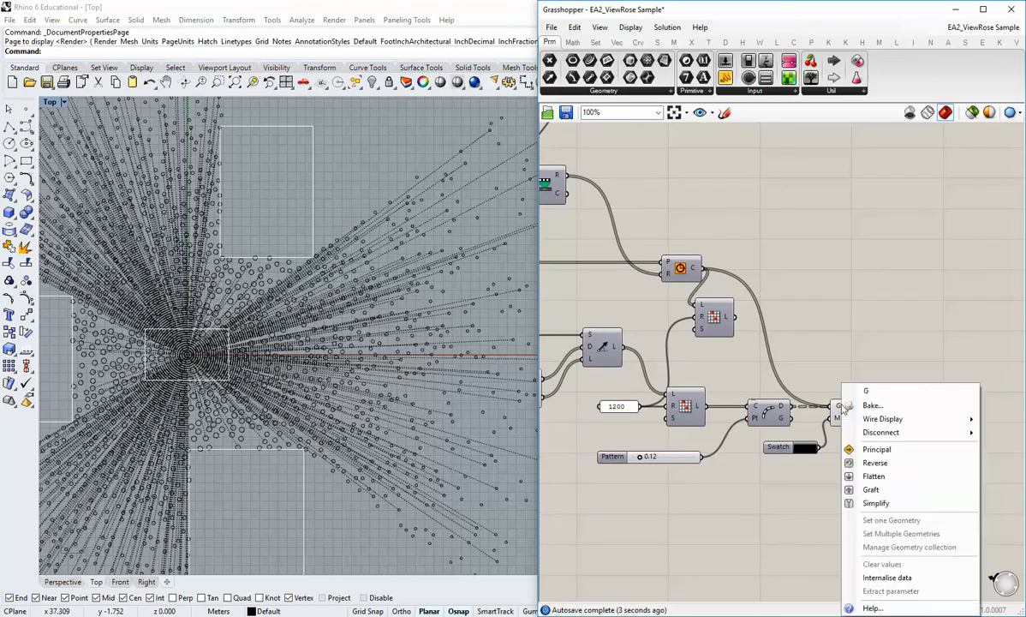
click(875, 380)
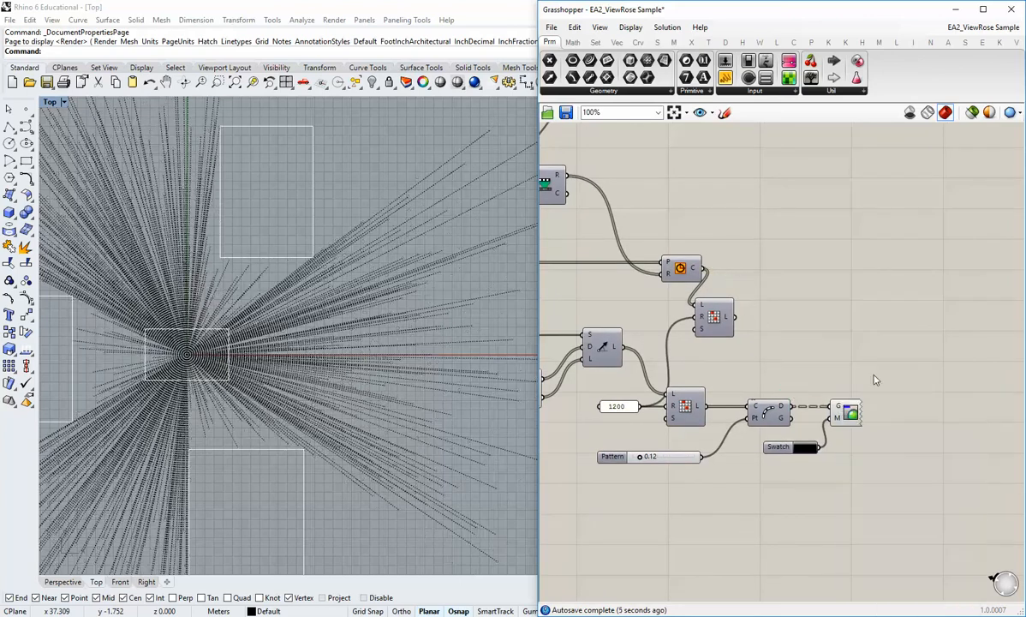
- Add the randomly reduced circles to Custom Preview's geometry input alongside the dashes, and check them in the top view
drag(740, 320, 836, 406)
right_drag(288, 376, 352, 378)
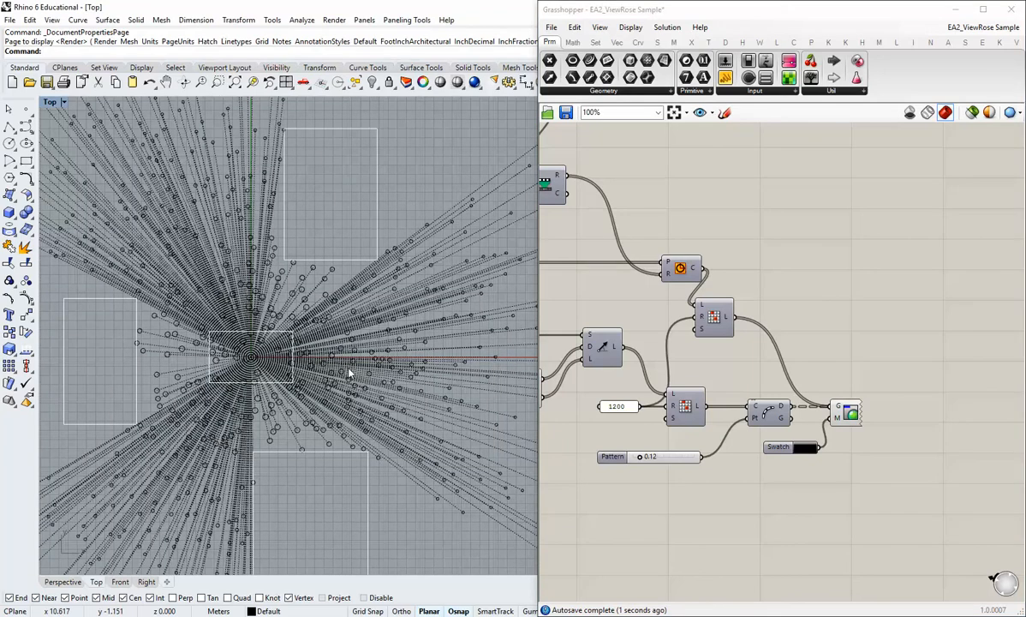
scroll(147, 212, up, 6)
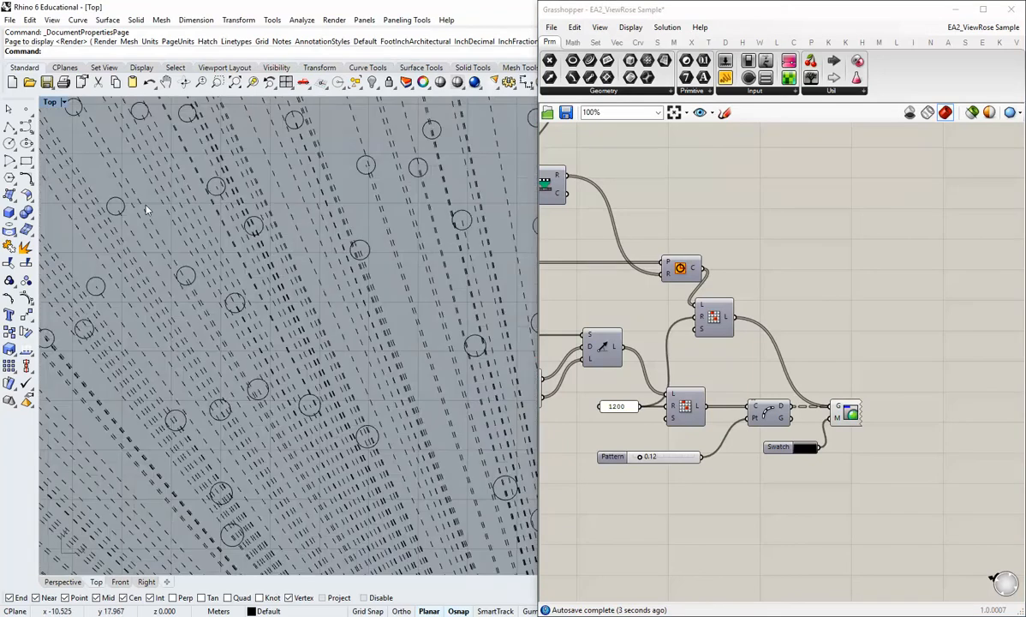
scroll(146, 211, down, 12)
right_drag(338, 355, 293, 316)
scroll(292, 316, up, 3)
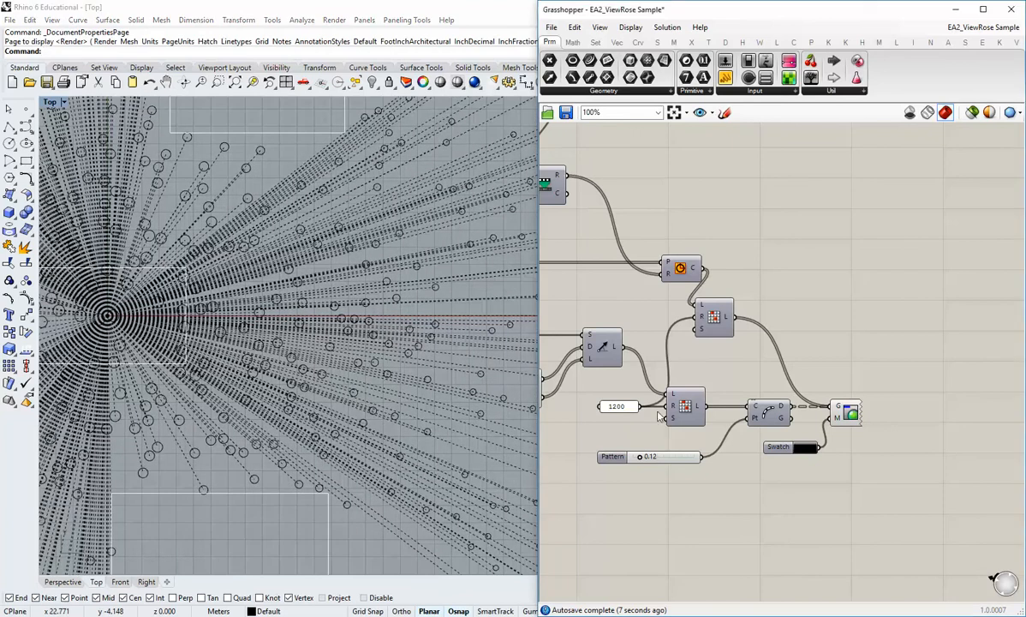
- Move the circles' Random Reduce component clear of Circle and shift the sight lines' Random Reduce closer to the dash component
mouse_move(680, 343)
right_down()
mouse_move(756, 373)
mouse_move(675, 345)
right_up()
drag(707, 320, 759, 283)
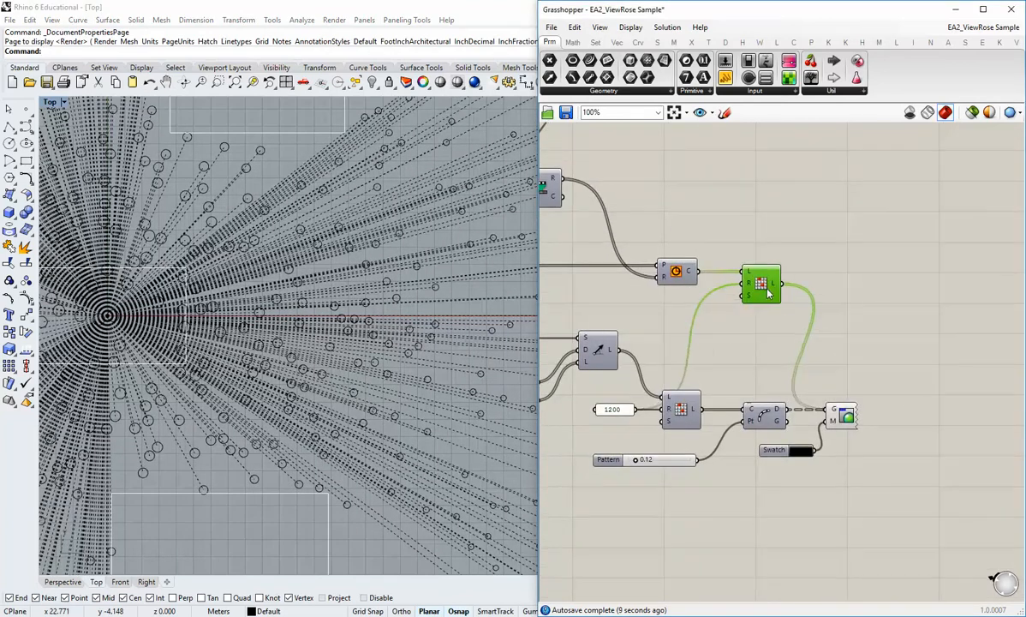
click(722, 342)
right_drag(722, 342, 724, 318)
drag(681, 384, 709, 395)
click(646, 387)
click(710, 340)
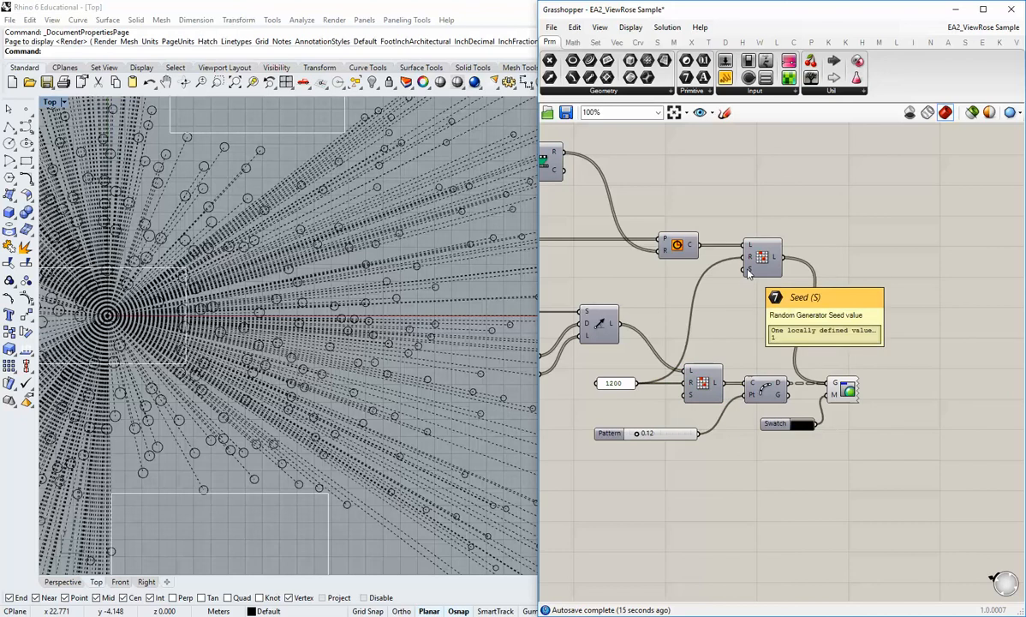
- Examine the thinned circles and sight lines in the top view and the components feeding both Random Reduce components
scroll(369, 380, down, 4)
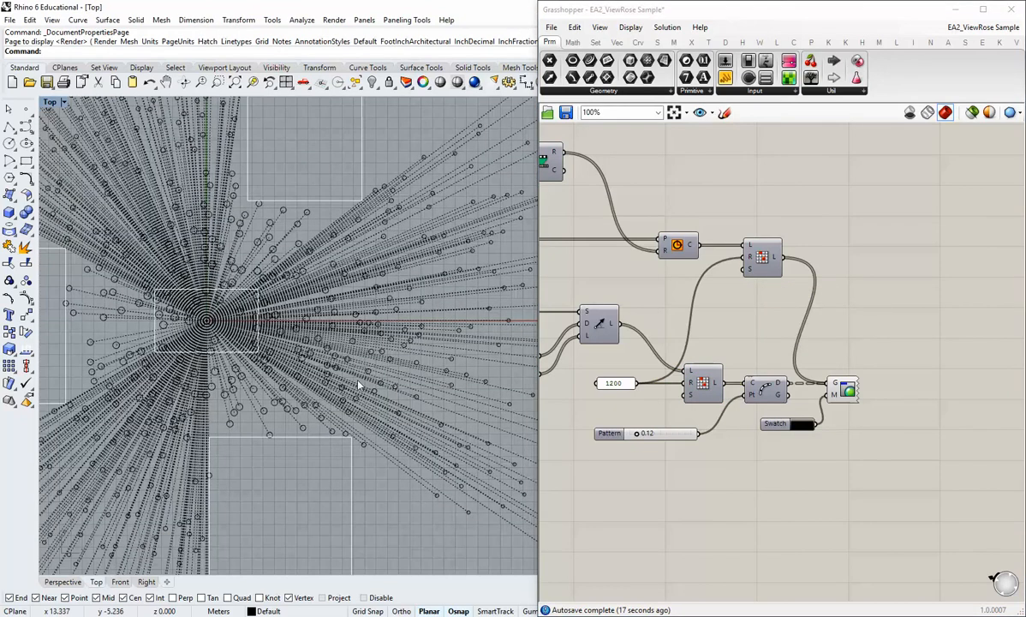
scroll(343, 384, down, 2)
scroll(377, 389, down, 2)
right_drag(732, 318, 698, 333)
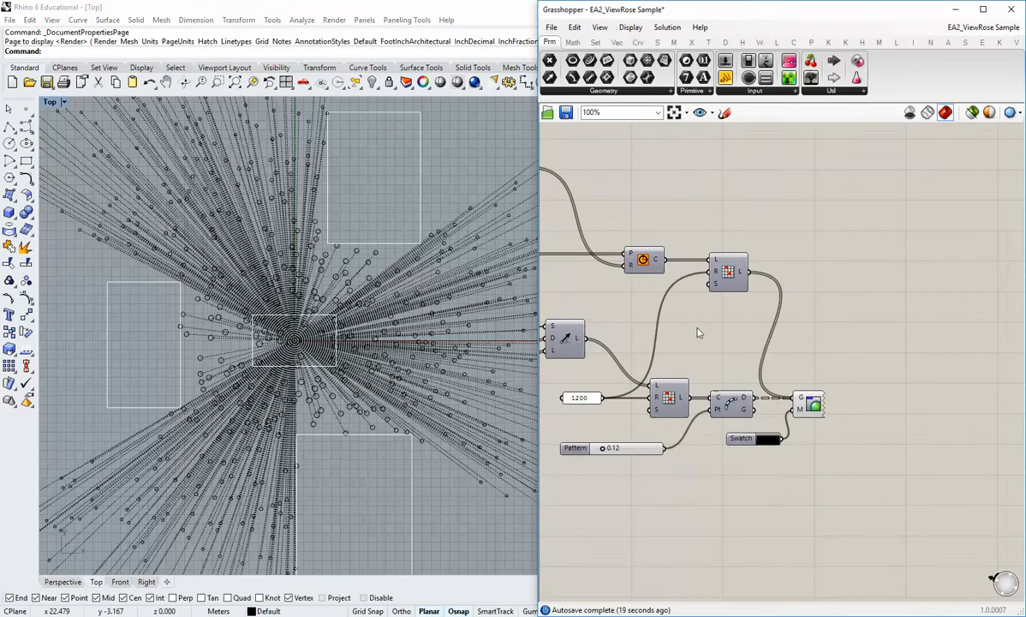
click(669, 397)
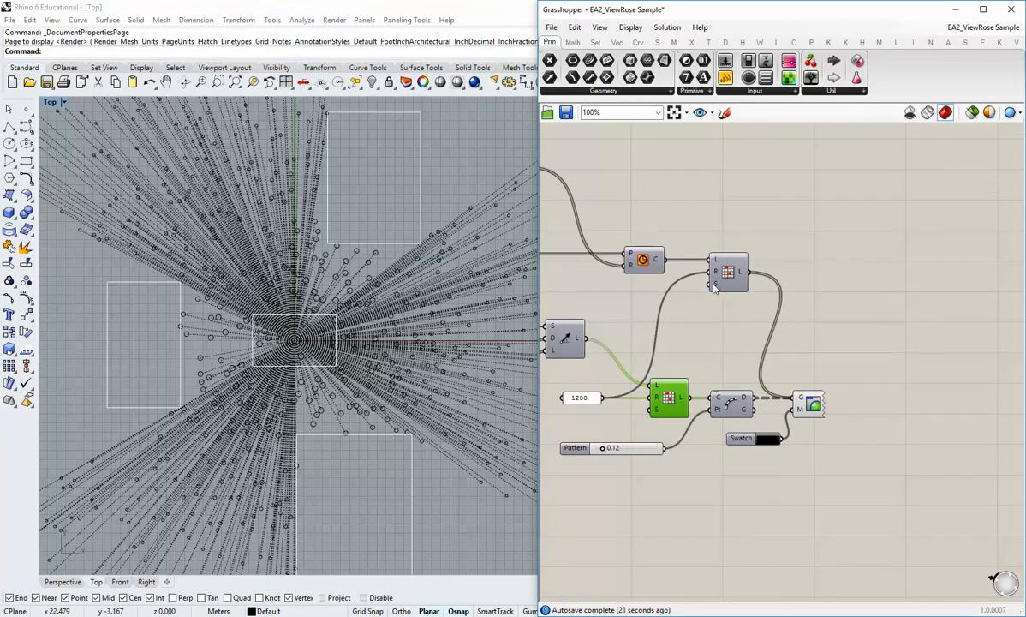
click(709, 317)
right_drag(621, 292, 797, 368)
click(705, 290)
shift+click(636, 363)
scroll(797, 368, down, 1)
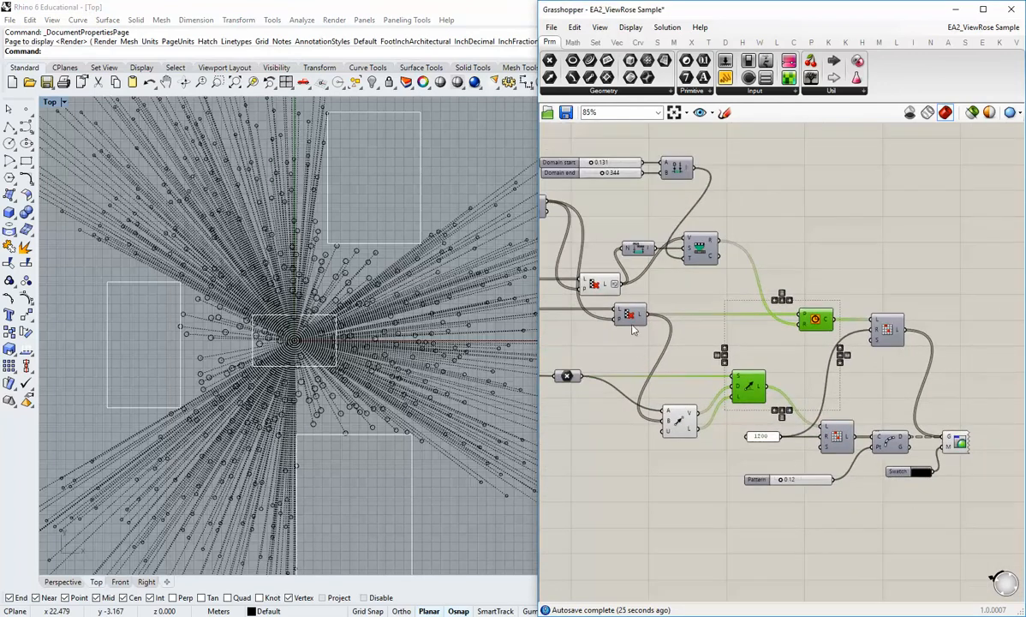
right_drag(628, 315, 607, 362)
click(823, 447)
right_drag(824, 448, 795, 398)
right_drag(752, 354, 723, 334)
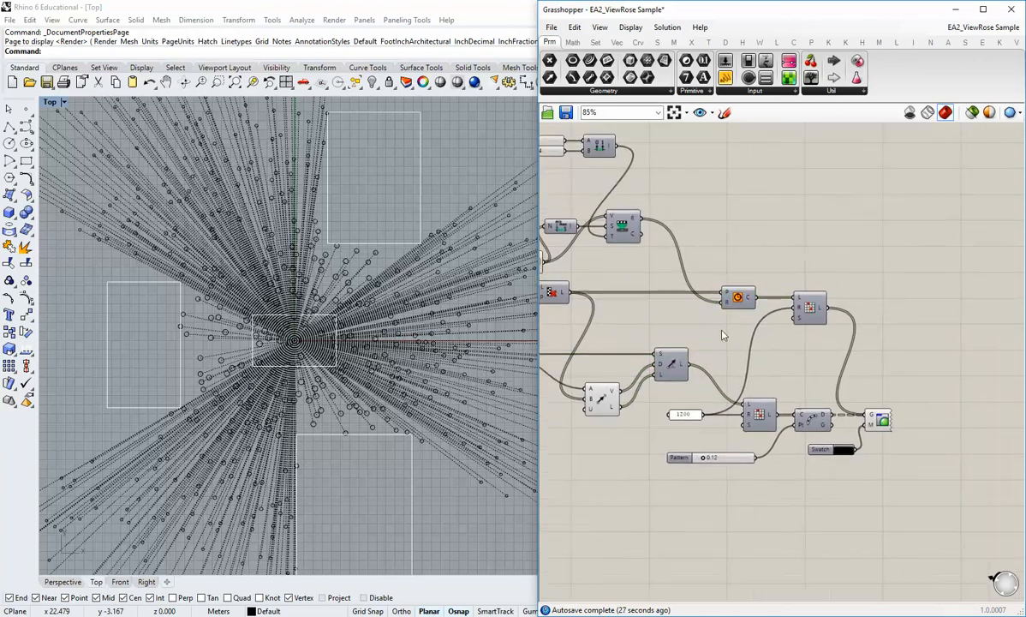
- Move the Circle component closer to its inputs and align the two Random Reduce components along their left edges
scroll(721, 334, up, 2)
scroll(720, 334, down, 1)
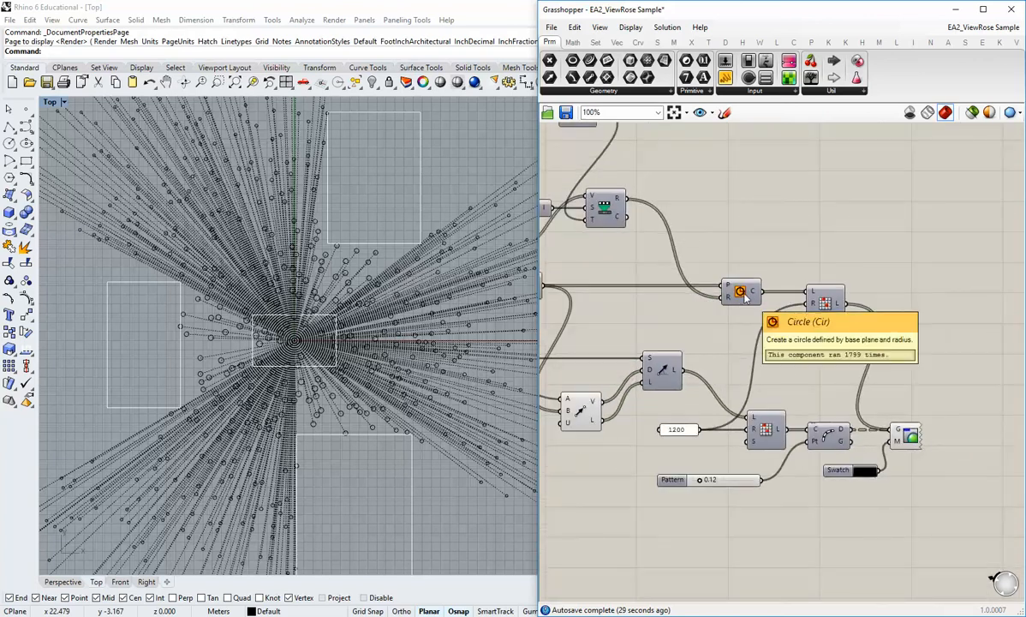
drag(744, 294, 709, 294)
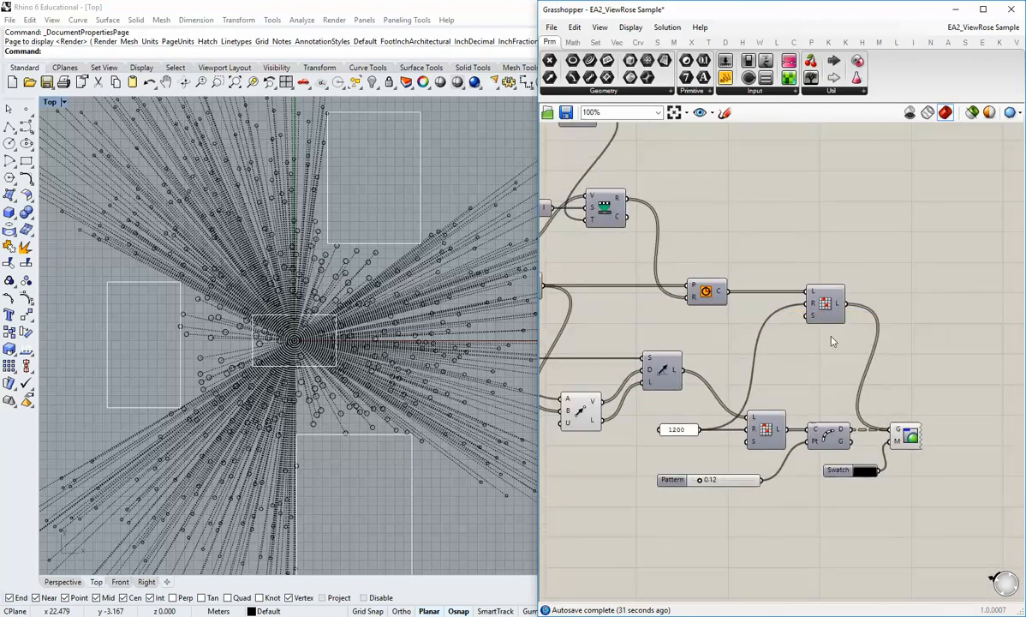
click(827, 309)
shift+click(770, 425)
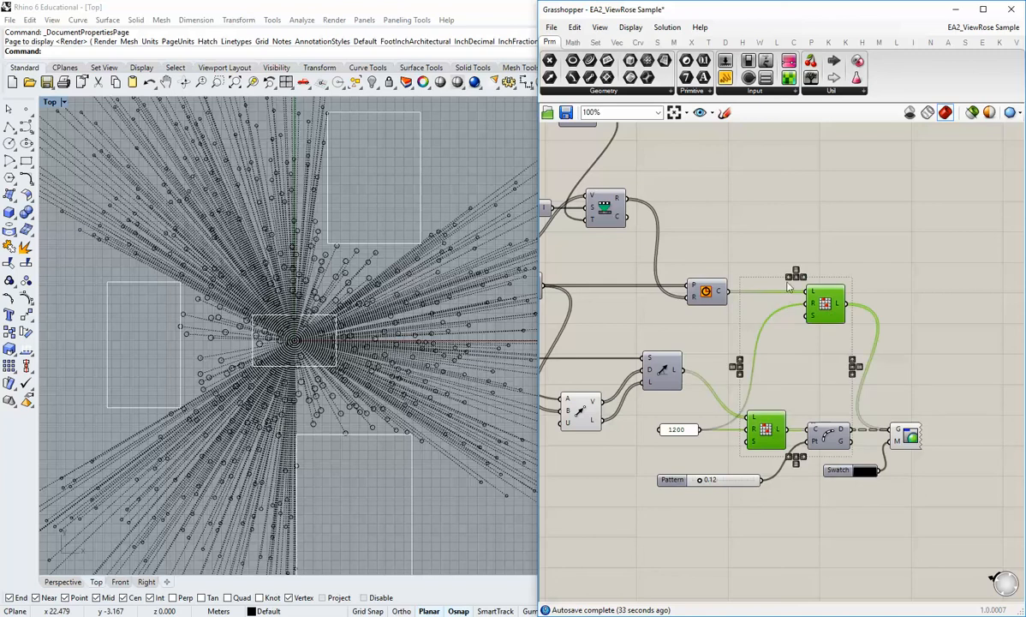
click(785, 279)
click(834, 270)
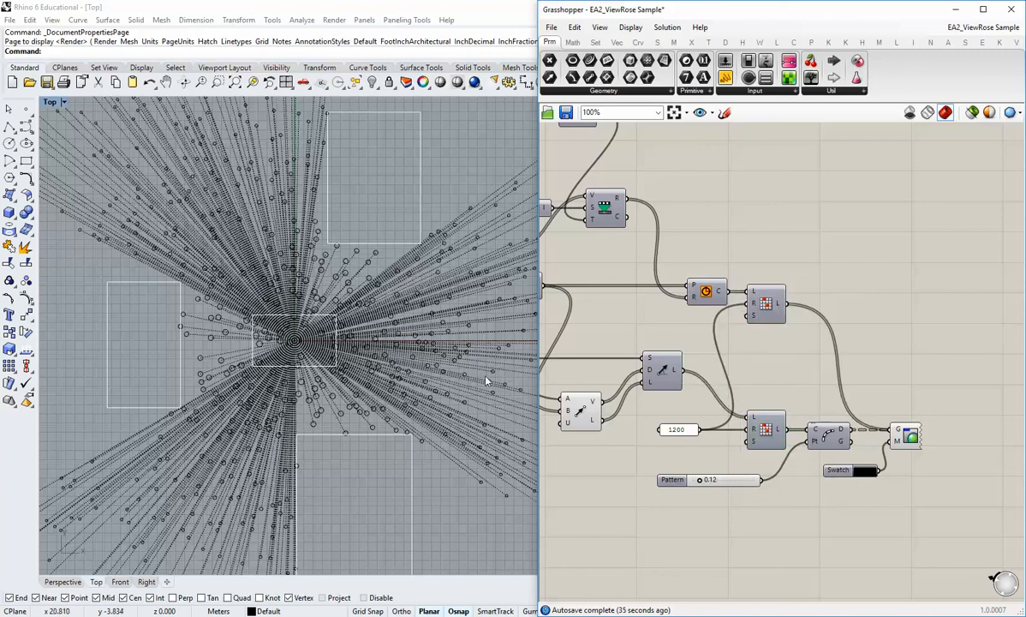
- Examine the view rose in the top view and the component chain that generates its circles and dashed lines
scroll(432, 379, down, 4)
right_drag(484, 375, 429, 363)
scroll(433, 379, up, 4)
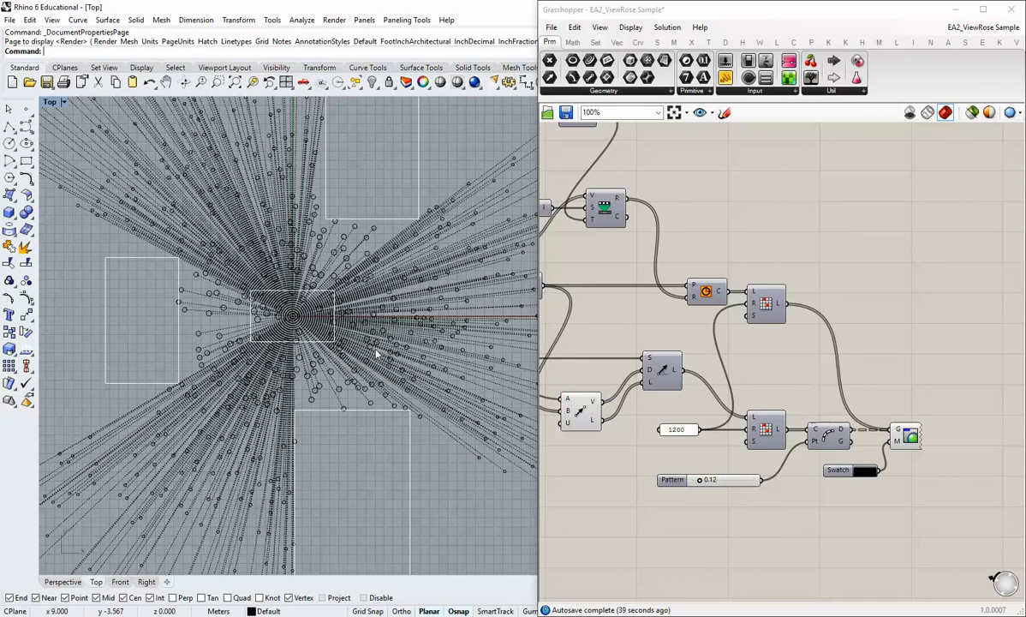
right_drag(354, 332, 339, 360)
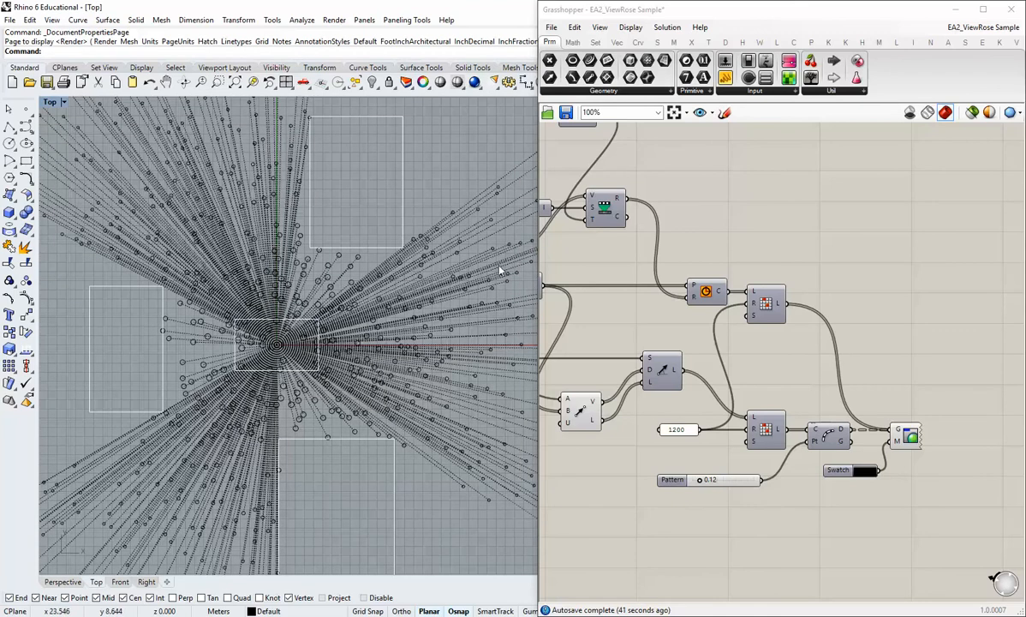
right_drag(591, 282, 602, 292)
scroll(604, 294, down, 2)
right_drag(629, 360, 683, 386)
scroll(683, 386, up, 1)
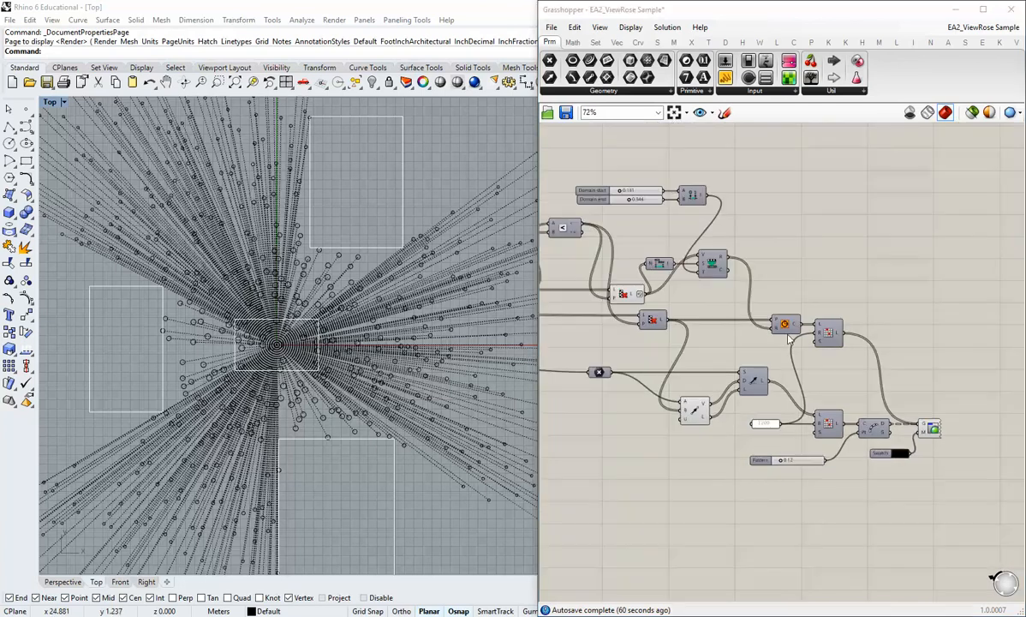
right_drag(738, 313, 709, 327)
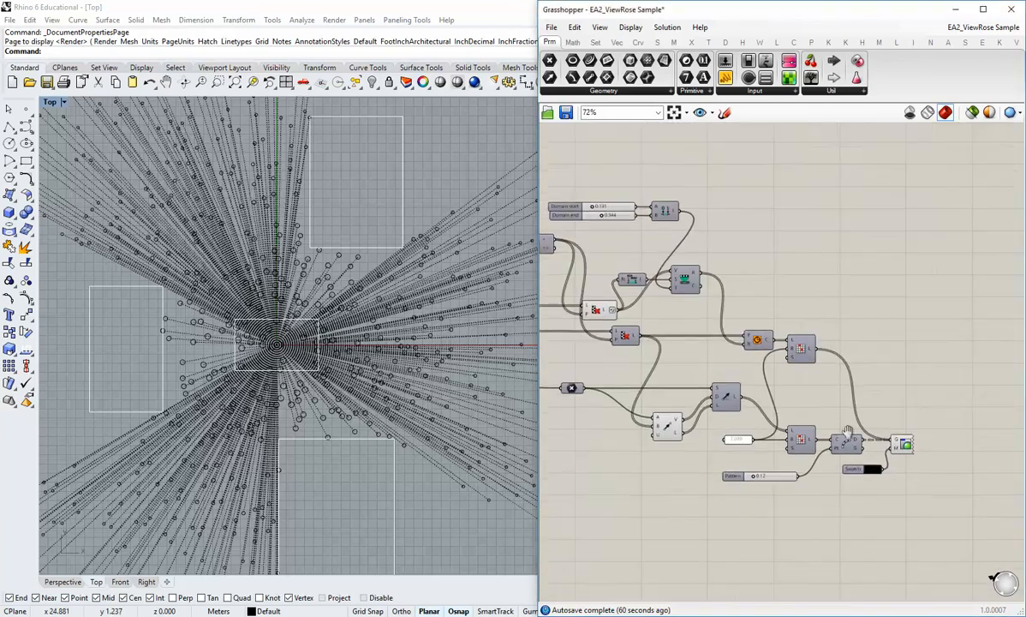
- Place a Create Hatch component near Custom Preview and connect the reduced circles to its curves input
right_drag(889, 289, 819, 199)
scroll(804, 293, up, 2)
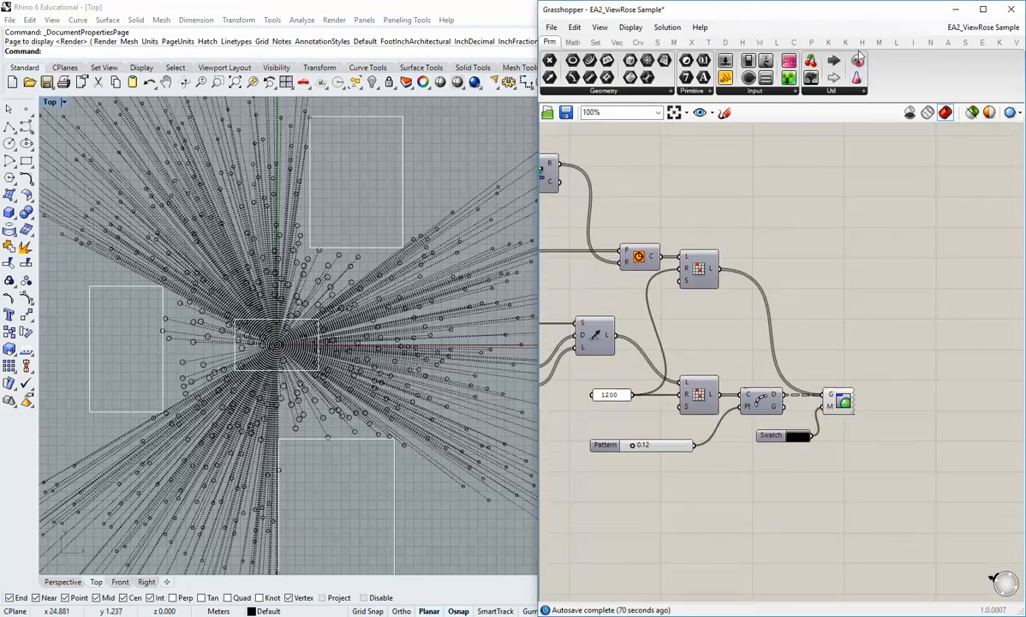
click(809, 42)
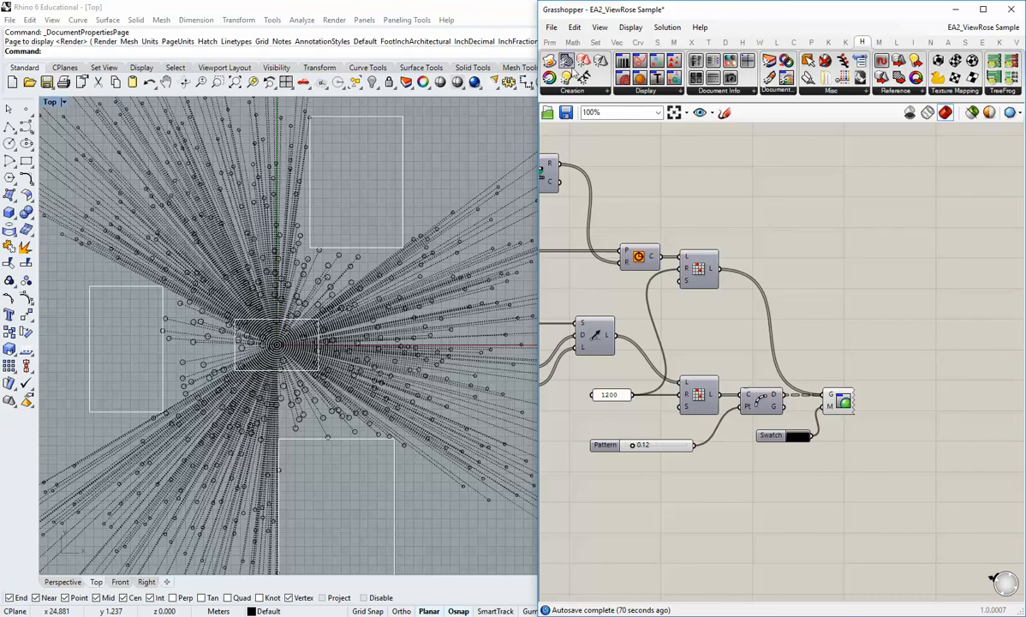
drag(624, 78, 888, 350)
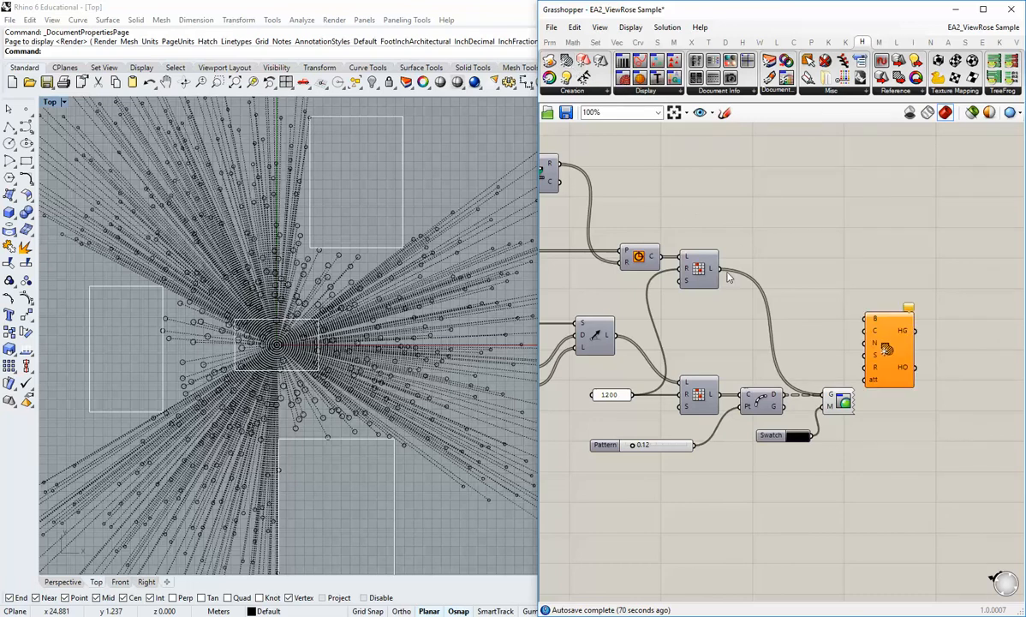
mouse_move(724, 272)
mouse_down()
mouse_move(829, 328)
mouse_move(865, 331)
mouse_up()
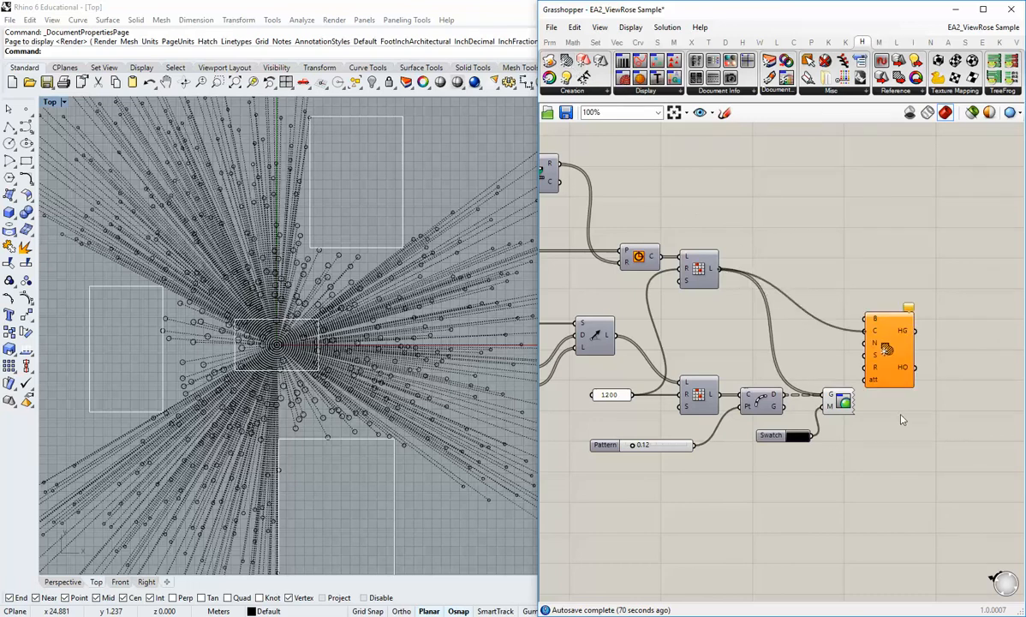
click(895, 419)
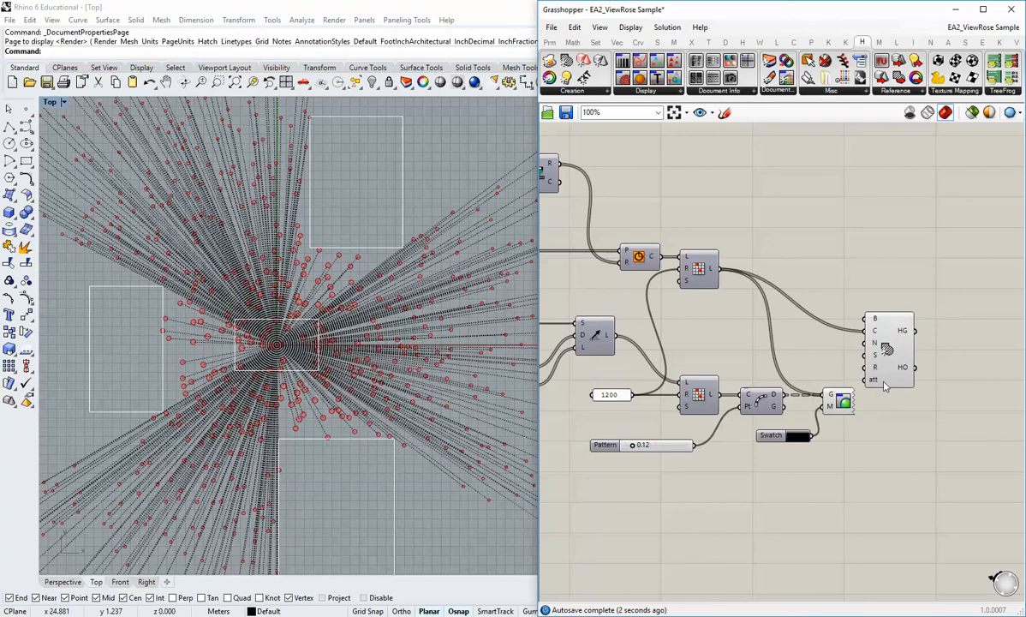
- Inspect the hatched circles up close and move Create Hatch farther out, level with the reduced circles' output
scroll(886, 387, up, 3)
click(814, 339)
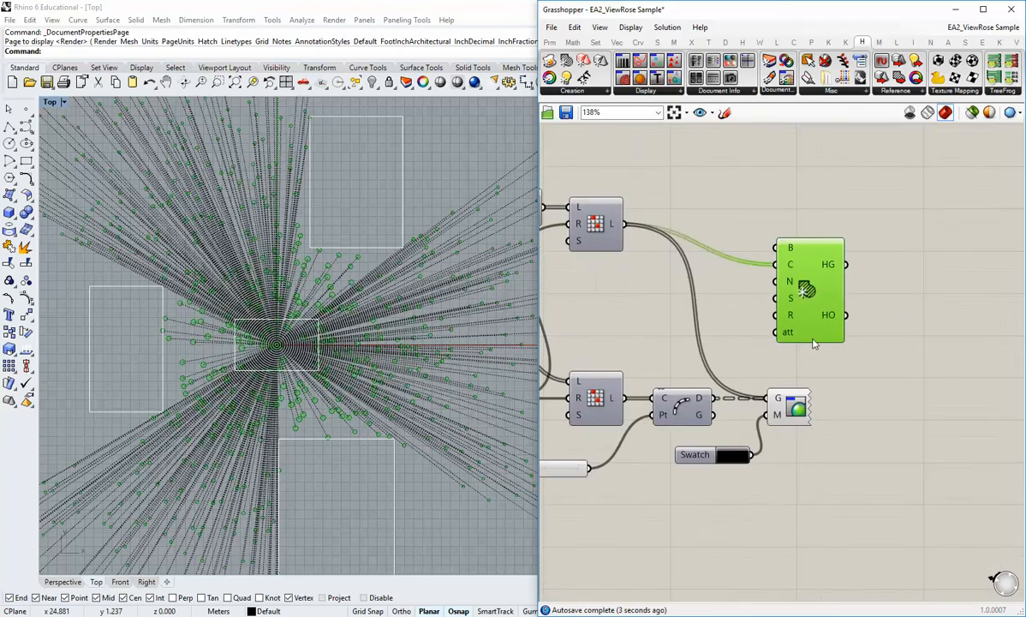
click(701, 300)
scroll(339, 303, up, 8)
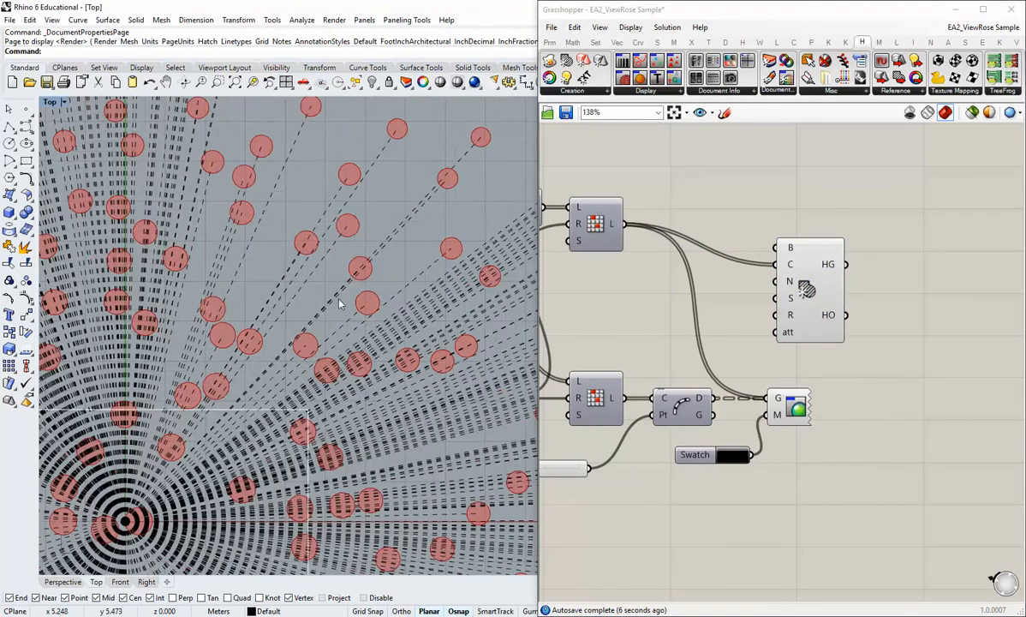
scroll(339, 303, down, 5)
drag(760, 291, 843, 250)
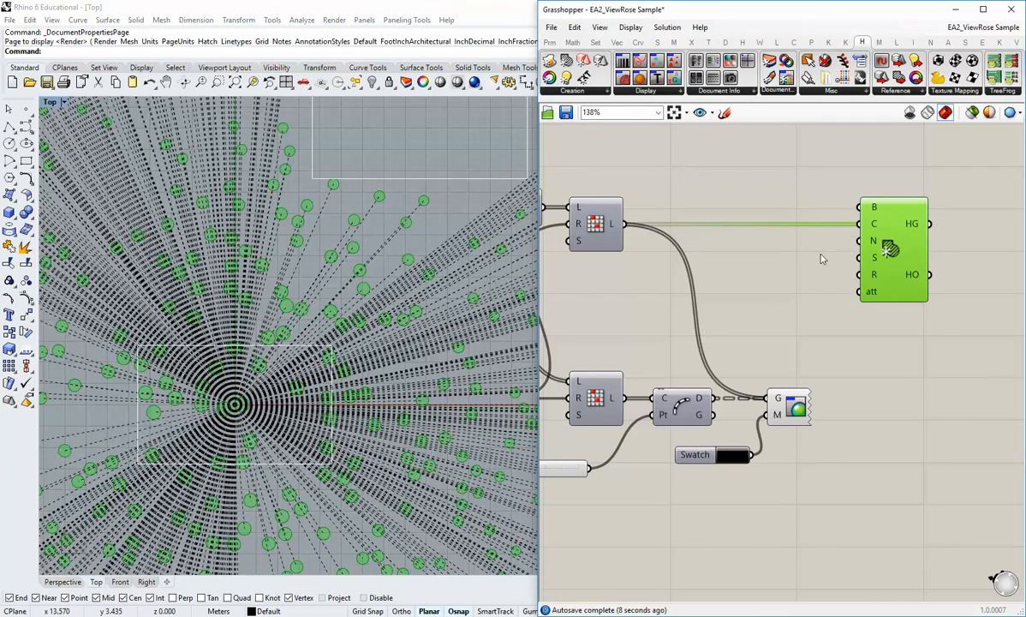
click(820, 258)
- Review Create Hatch's inputs and outputs, move it closer to Random Reduce, and shift Custom Preview away from the dash component
click(550, 42)
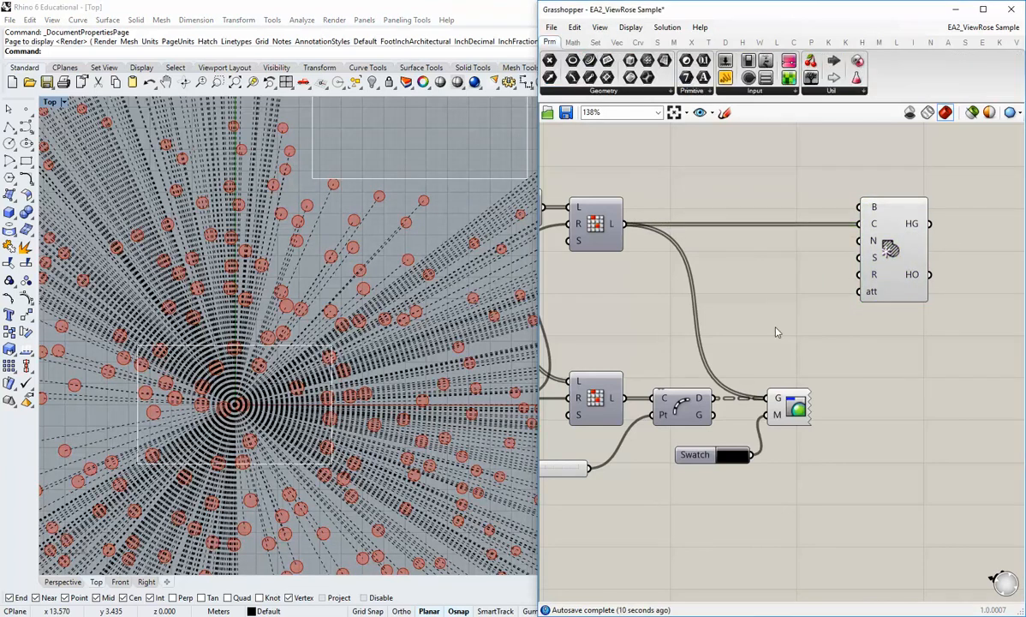
mouse_move(750, 455)
mouse_down()
mouse_move(806, 355)
mouse_move(827, 269)
mouse_move(871, 245)
mouse_up()
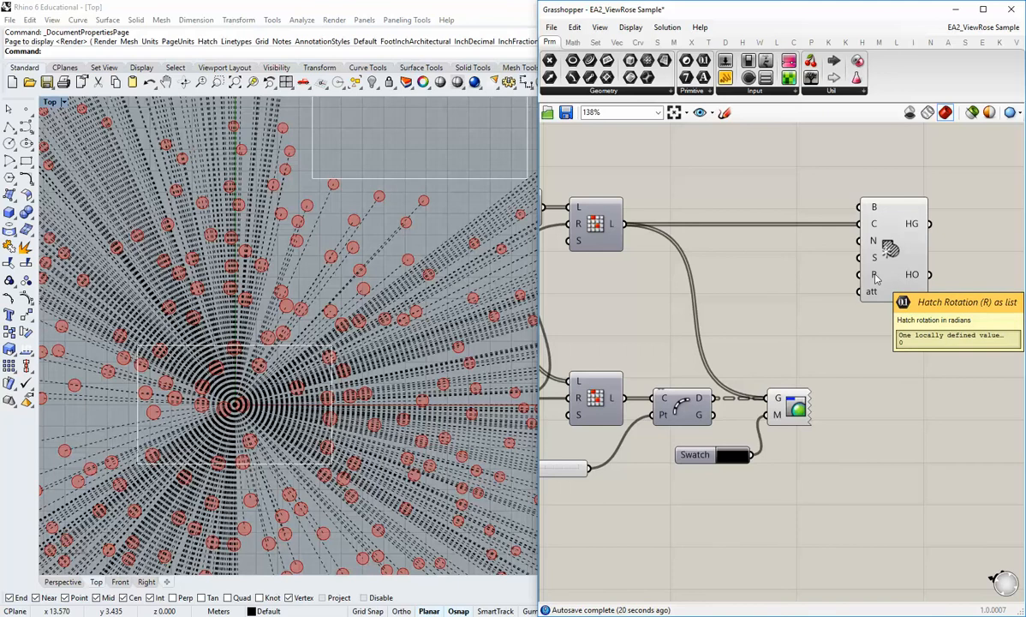
right_drag(872, 295, 789, 297)
drag(805, 259, 731, 259)
click(786, 313)
mouse_move(756, 229)
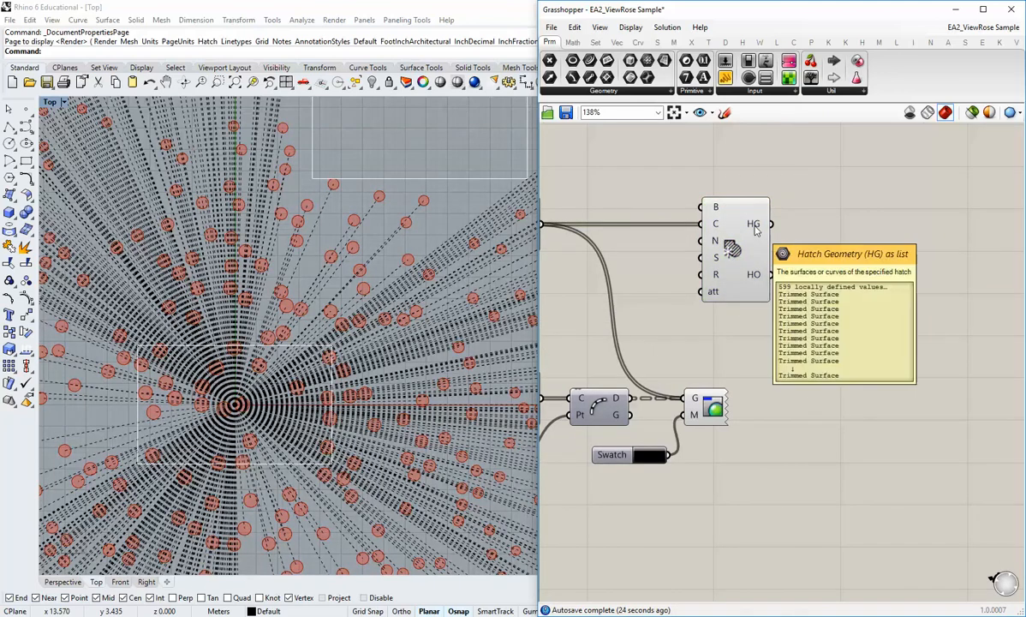
right_drag(761, 291, 758, 299)
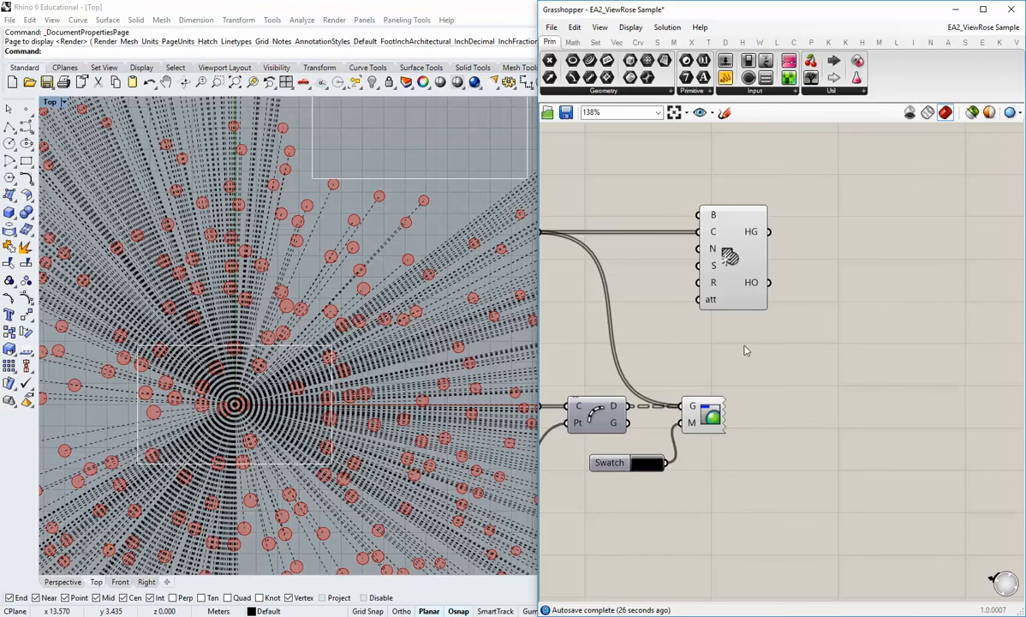
drag(712, 412, 749, 413)
click(778, 342)
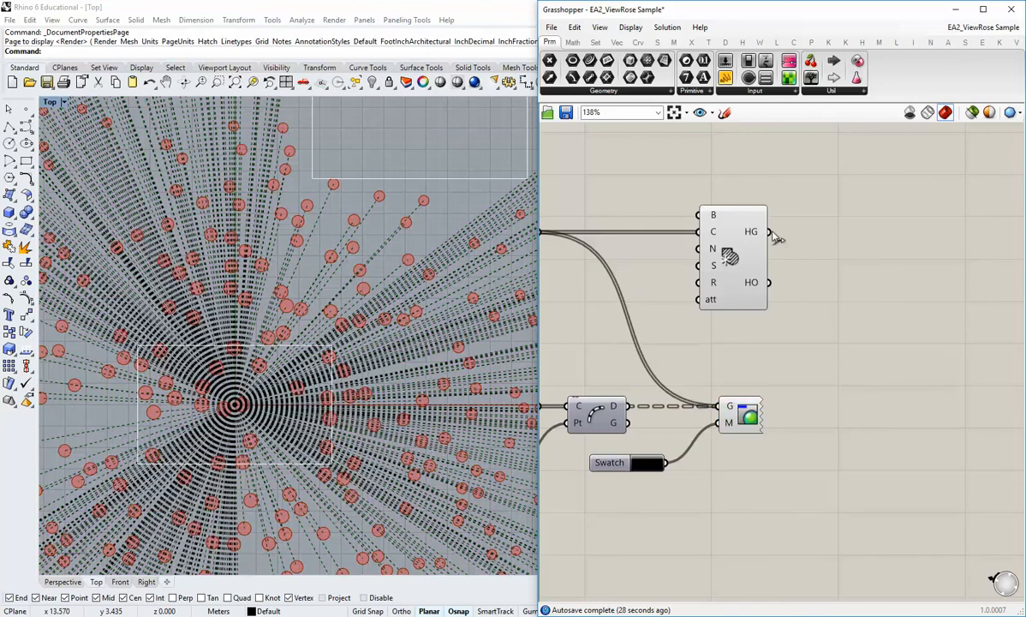
- Add Create Hatch's hatch geometry to Custom Preview's geometry input, turn off Create Hatch's own preview, and check the filled circles
drag(770, 232, 728, 409)
right_click(729, 259)
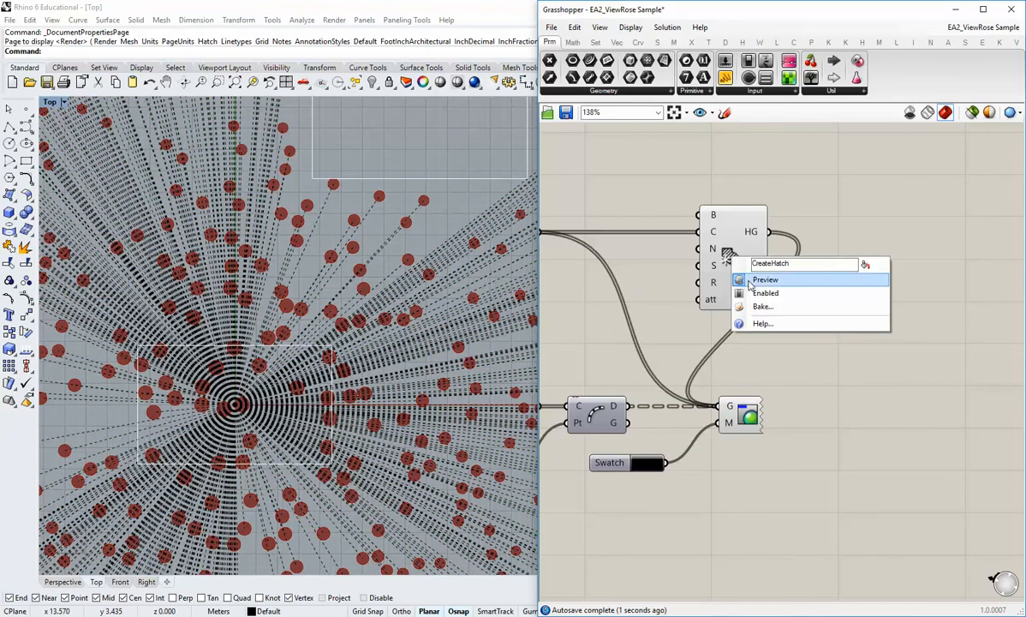
click(749, 279)
scroll(300, 359, down, 3)
scroll(300, 359, down, 3)
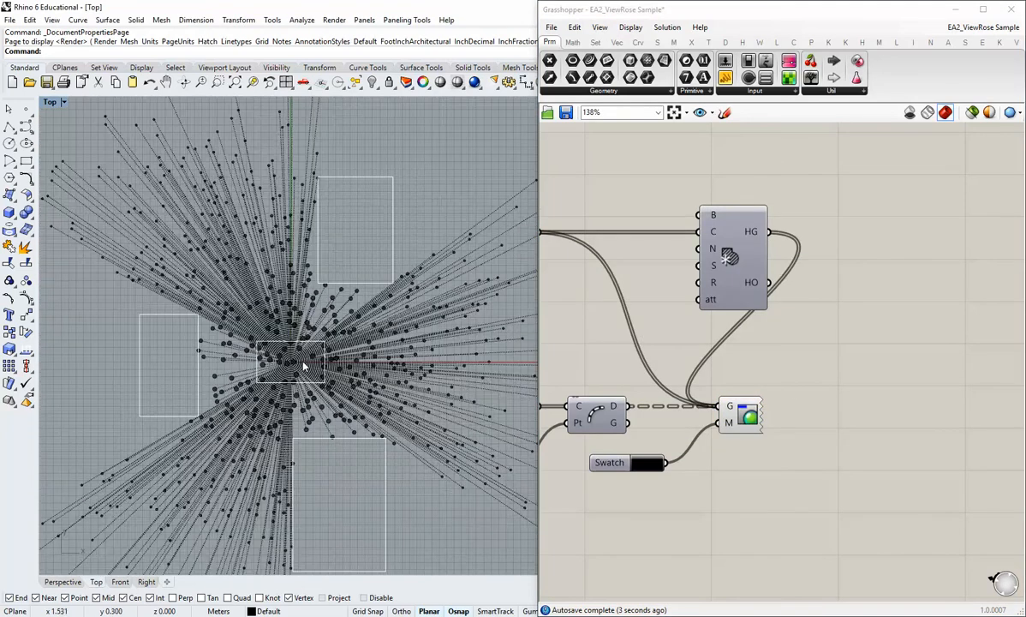
scroll(311, 391, up, 5)
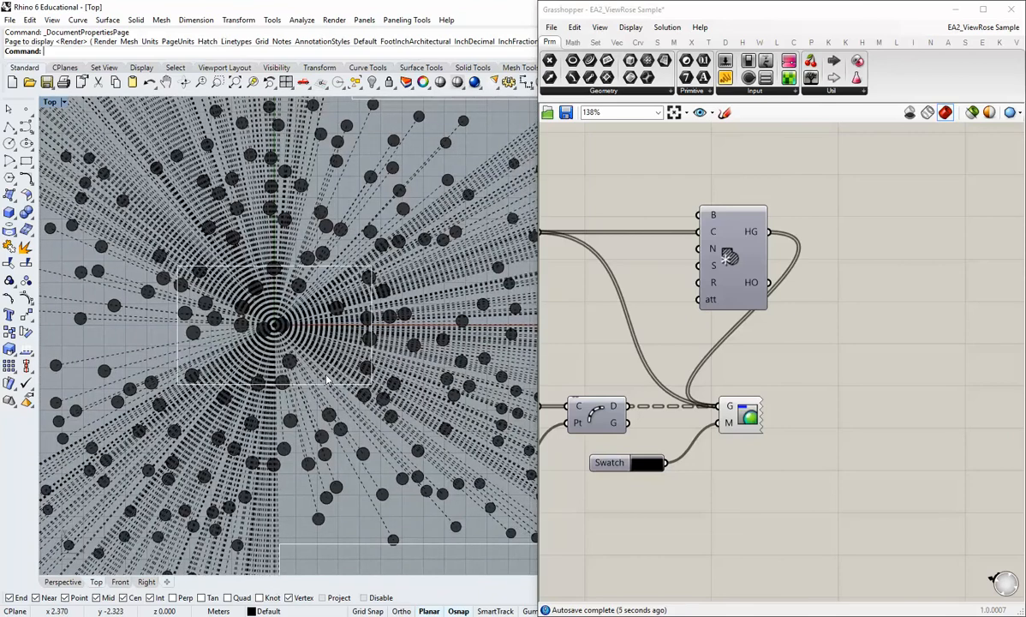
scroll(741, 305, down, 6)
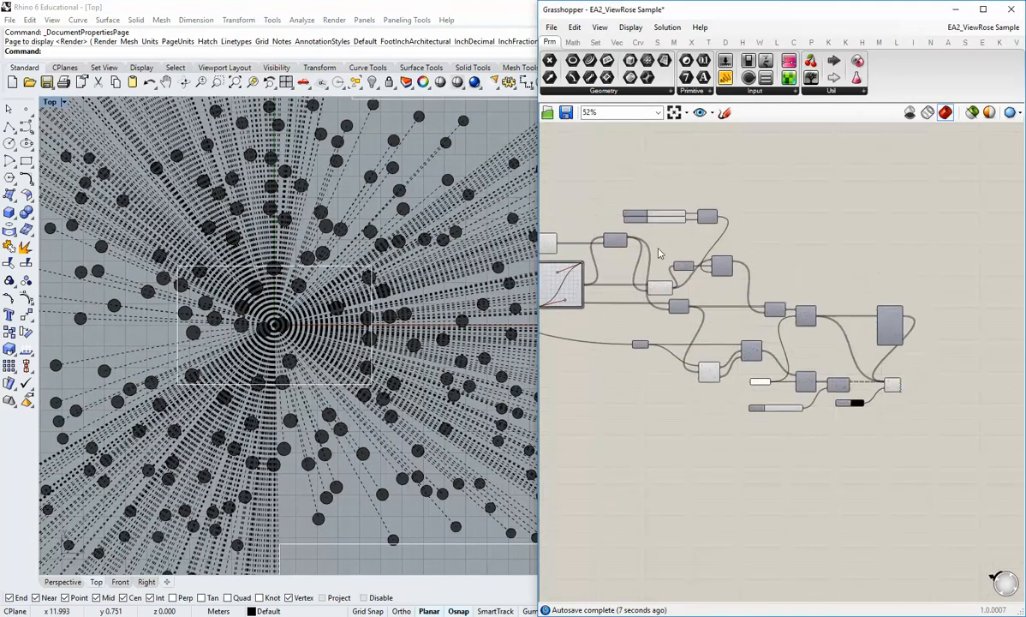
- Duplicate the hatch-pattern component, its Index slider and the List Item from the earlier view-rose hatch setup
scroll(709, 297, up, 5)
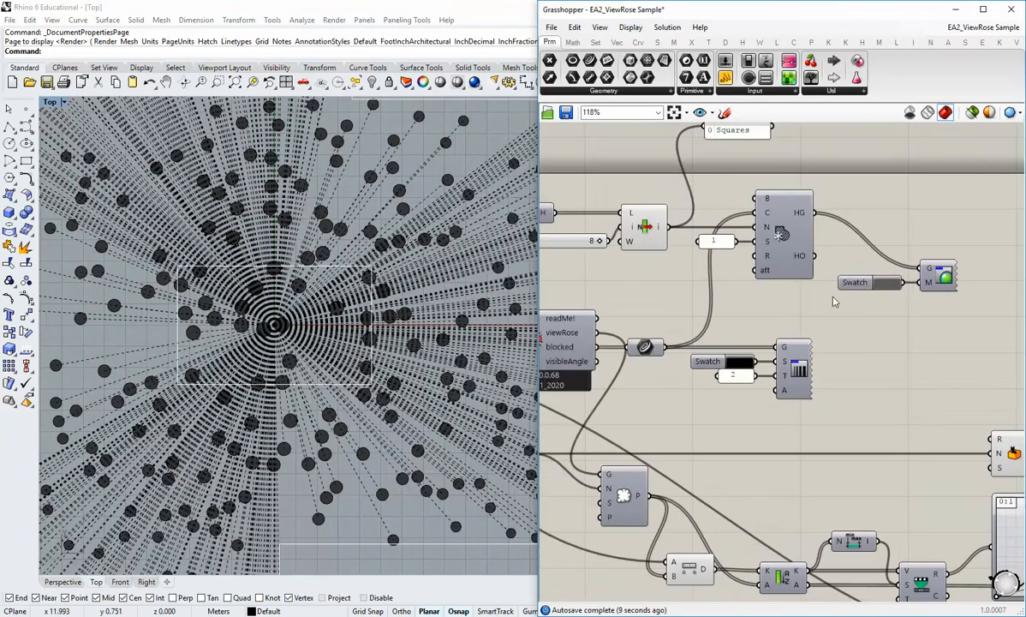
right_drag(691, 266, 795, 291)
drag(780, 304, 626, 232)
scroll(670, 276, down, 1)
right_drag(764, 316, 585, 198)
key(ctrl+v)
- Move the duplicated hatch-pattern component, Index slider and List Item to the empty canvas just above the circles' Create Hatch
scroll(677, 268, down, 4)
drag(580, 175, 963, 237)
right_drag(972, 275, 635, 270)
scroll(635, 269, up, 3)
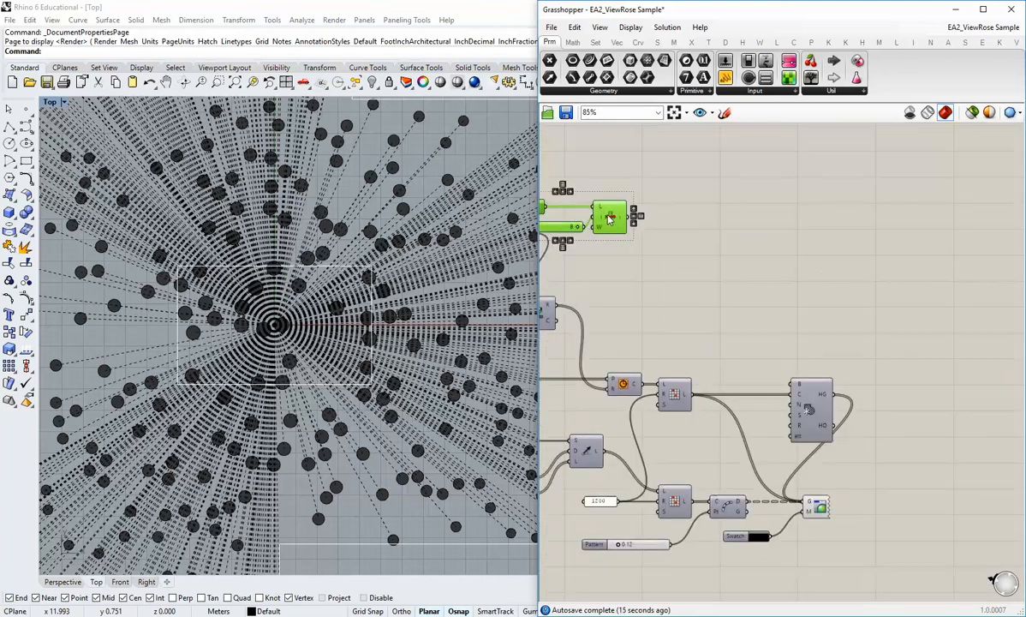
drag(610, 219, 763, 304)
click(762, 353)
scroll(748, 353, up, 3)
right_drag(728, 377, 760, 358)
drag(841, 308, 629, 212)
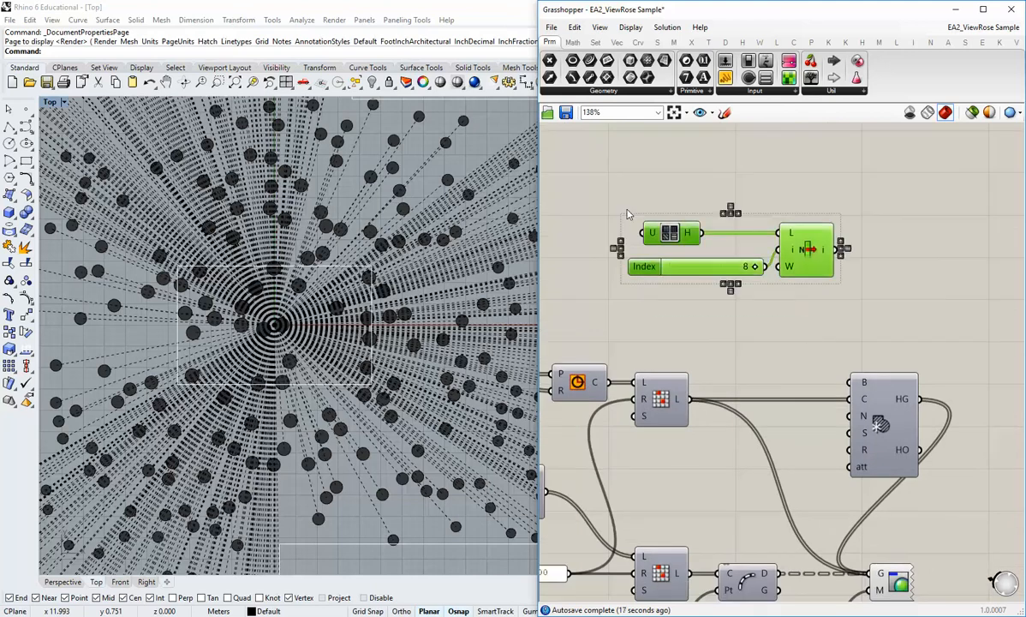
right_drag(817, 315, 771, 315)
click(771, 314)
click(767, 272)
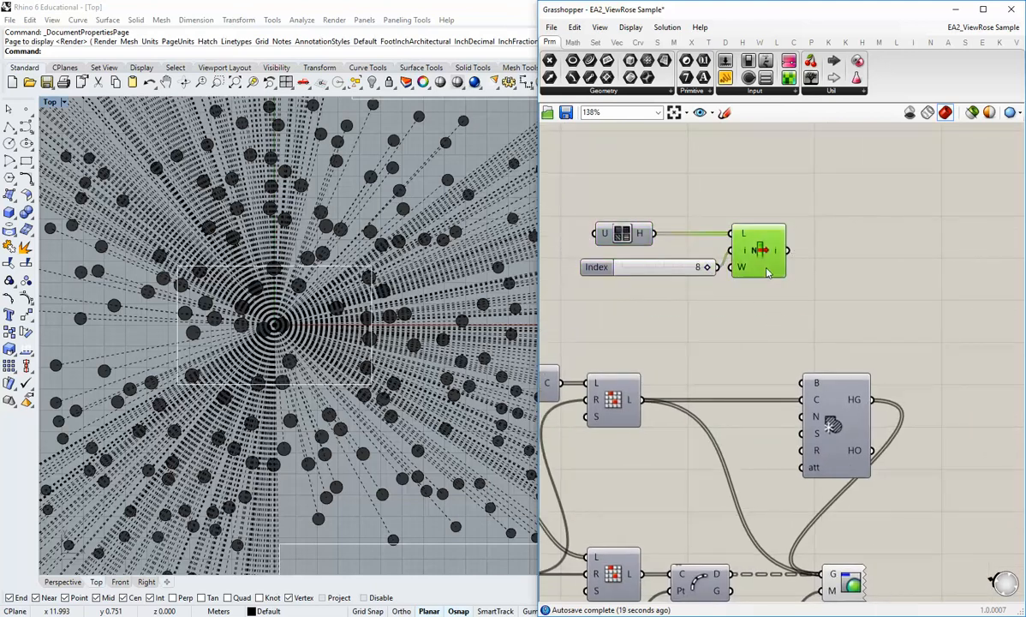
click(702, 301)
- Connect the duplicated List Item's output to the N input of the circles' Create Hatch
drag(787, 250, 790, 368)
scroll(790, 391, up, 2)
scroll(793, 399, up, 1)
right_drag(790, 402, 774, 311)
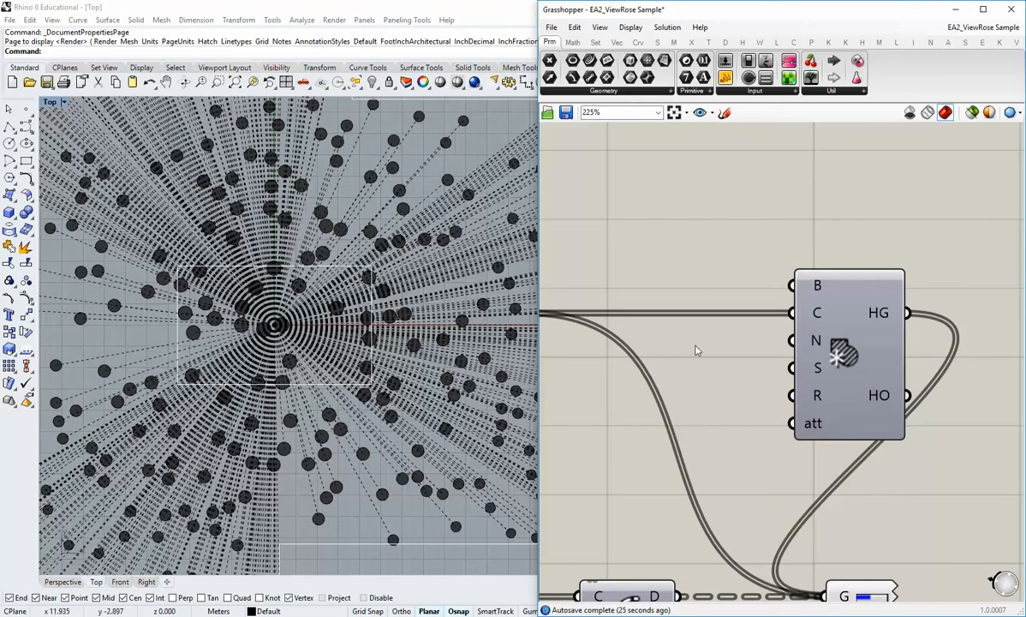
scroll(701, 411, down, 2)
right_drag(710, 287, 753, 258)
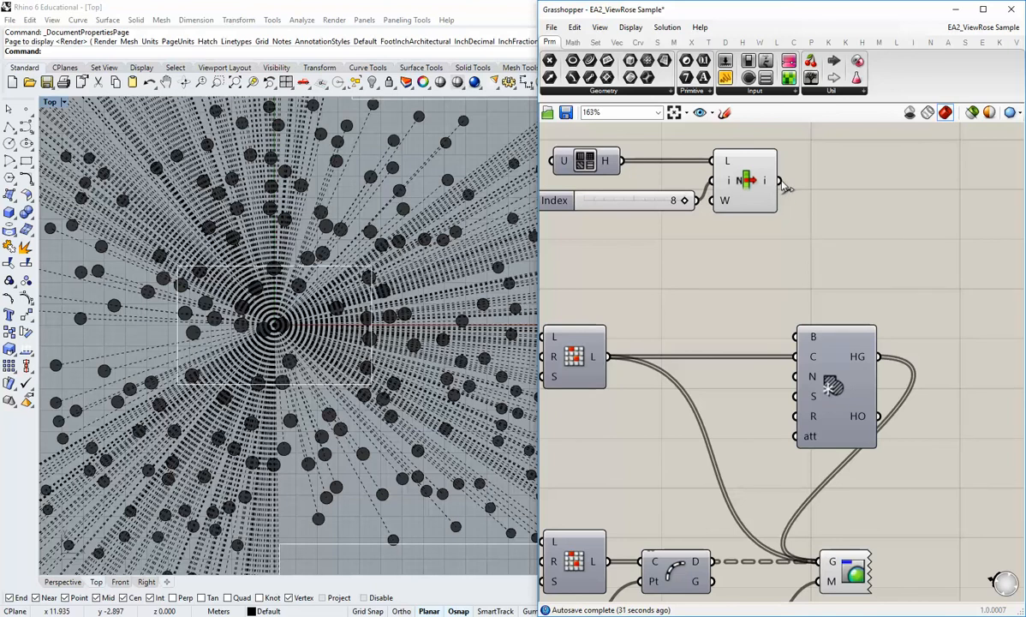
drag(783, 188, 789, 384)
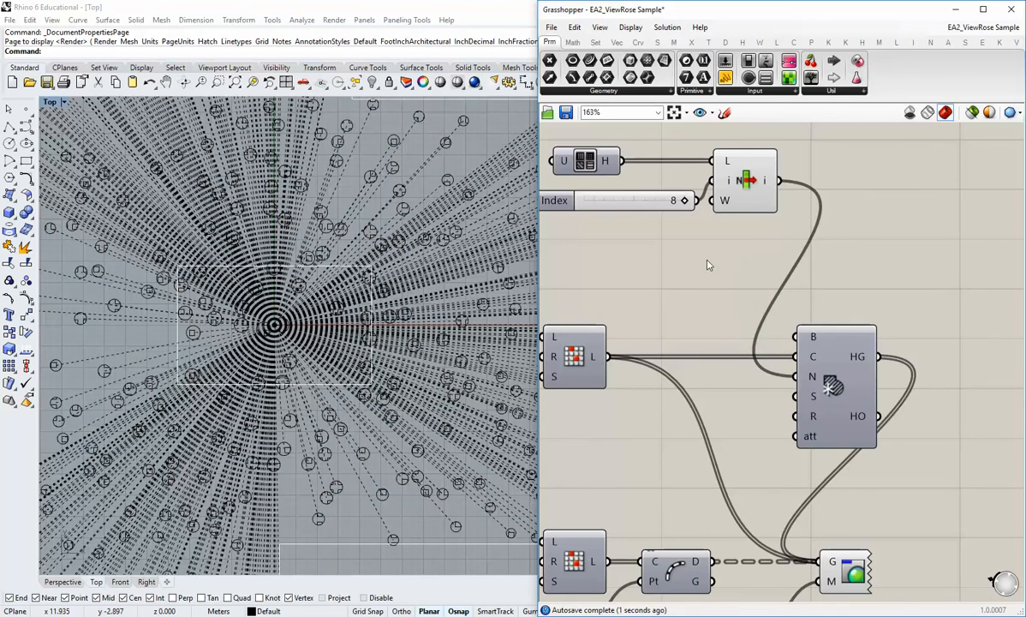
- Set the duplicated Index slider to 1 to give the circles a horizontal line hatch
right_drag(682, 263, 702, 293)
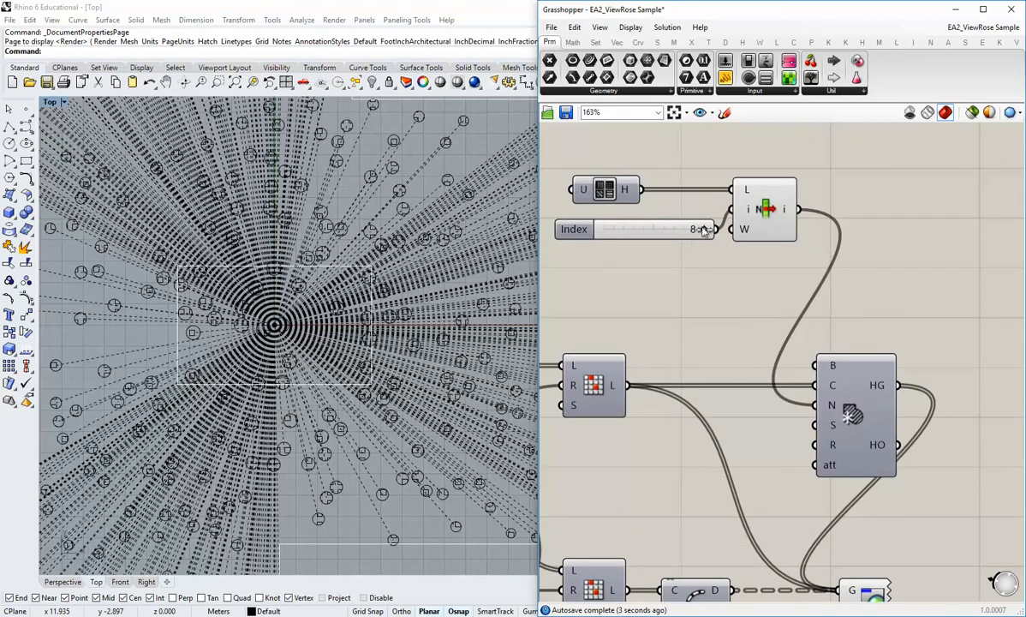
drag(702, 230, 692, 229)
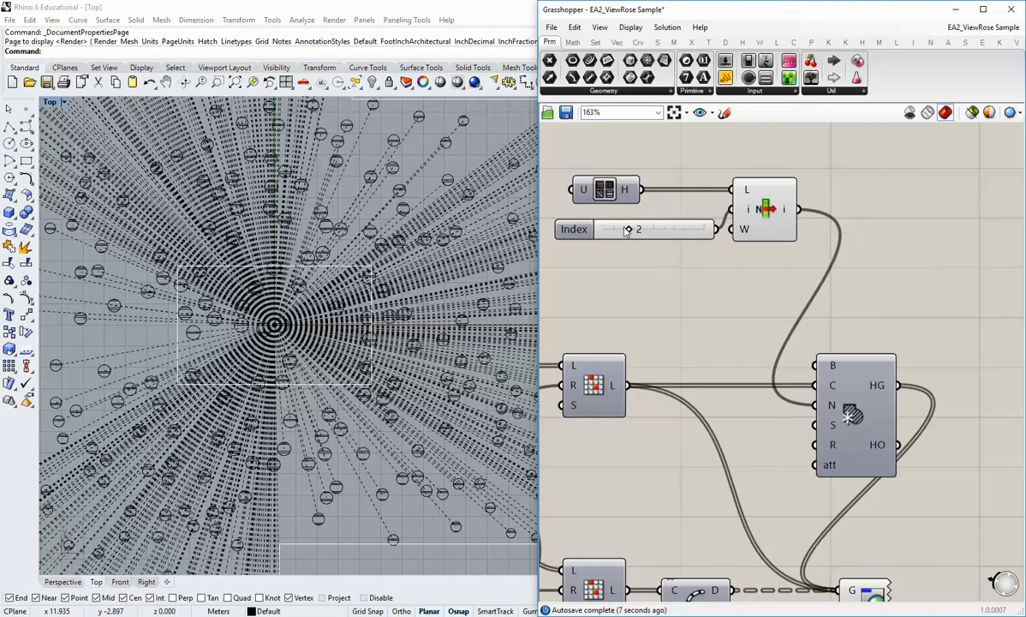
drag(628, 230, 614, 231)
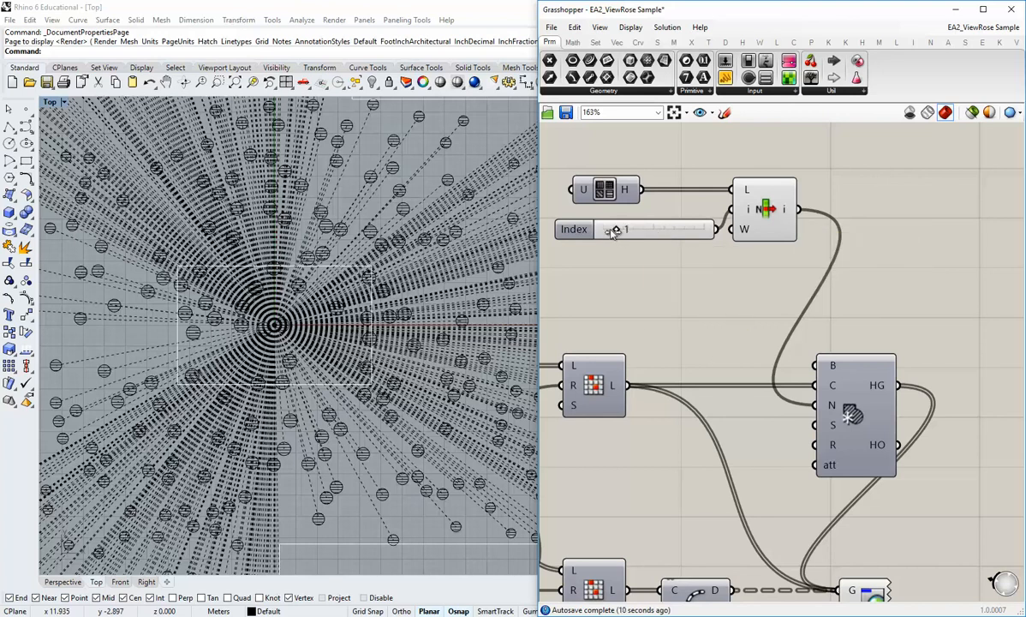
- Add a panel containing 0.2 beside Create Hatch and connect it to the scale (S) input
right_drag(666, 353, 667, 290)
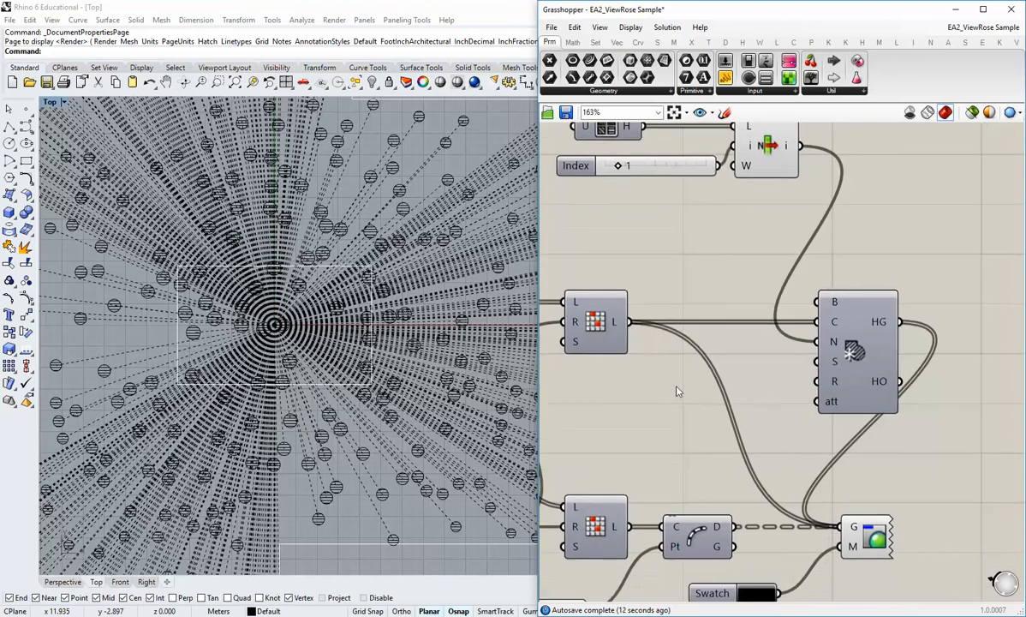
click(725, 78)
click(732, 394)
double_click(737, 414)
text(0.2)
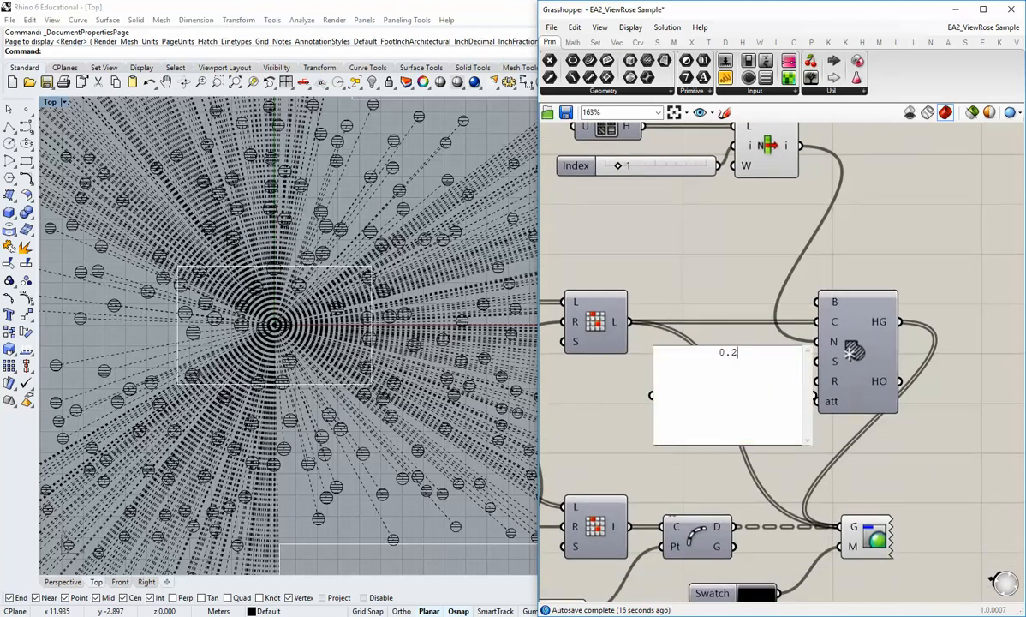
click(765, 296)
drag(782, 384, 811, 365)
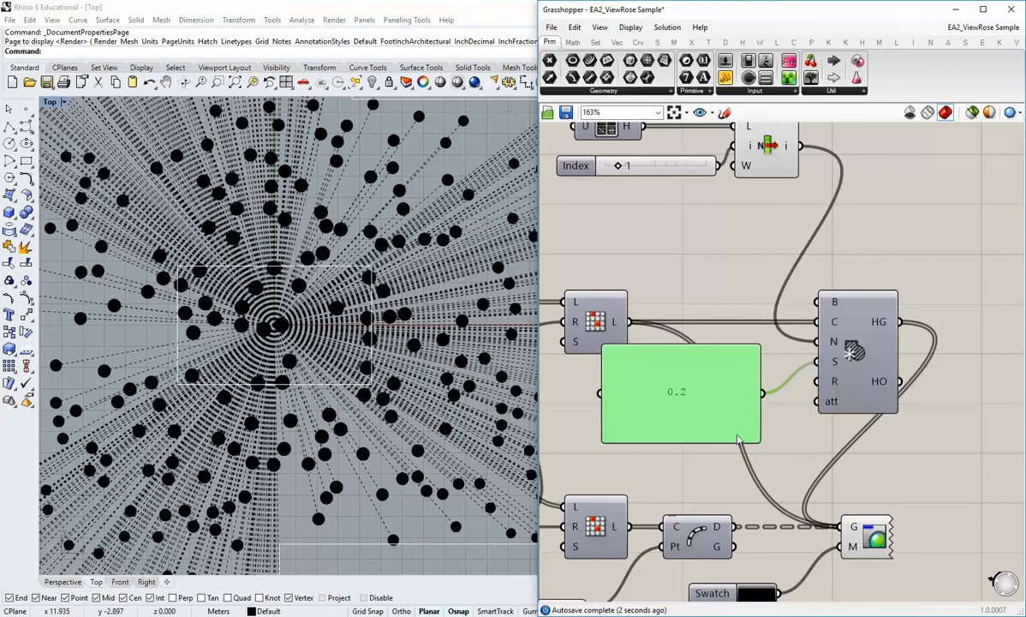
- Set the hatch scale panel to 0.5 and check the line hatches inside the circles up close
double_click(710, 413)
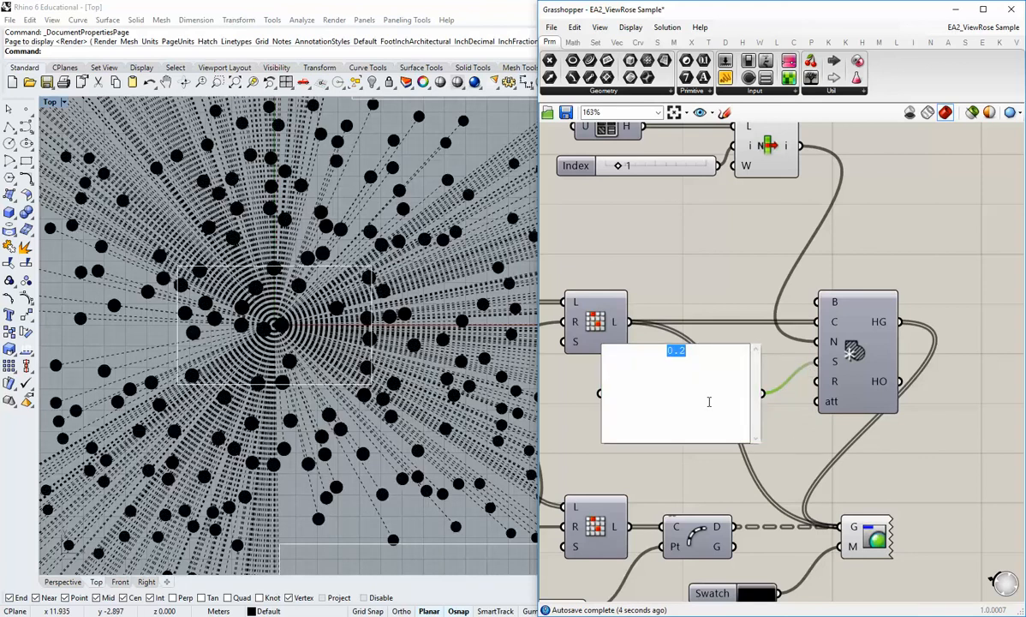
text(0)
click(731, 457)
scroll(359, 359, up, 10)
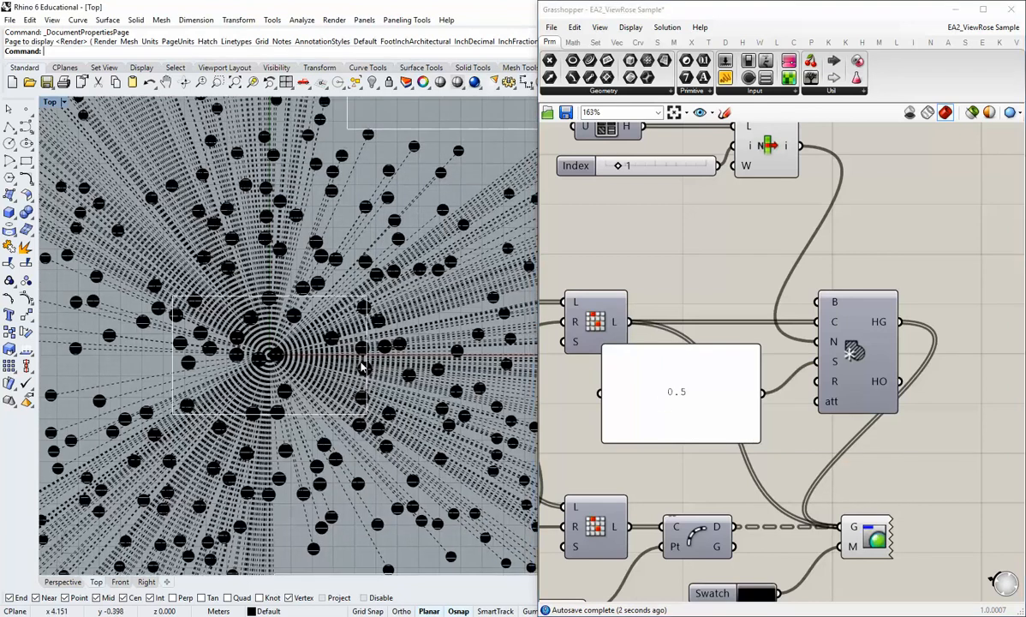
scroll(388, 356, down, 3)
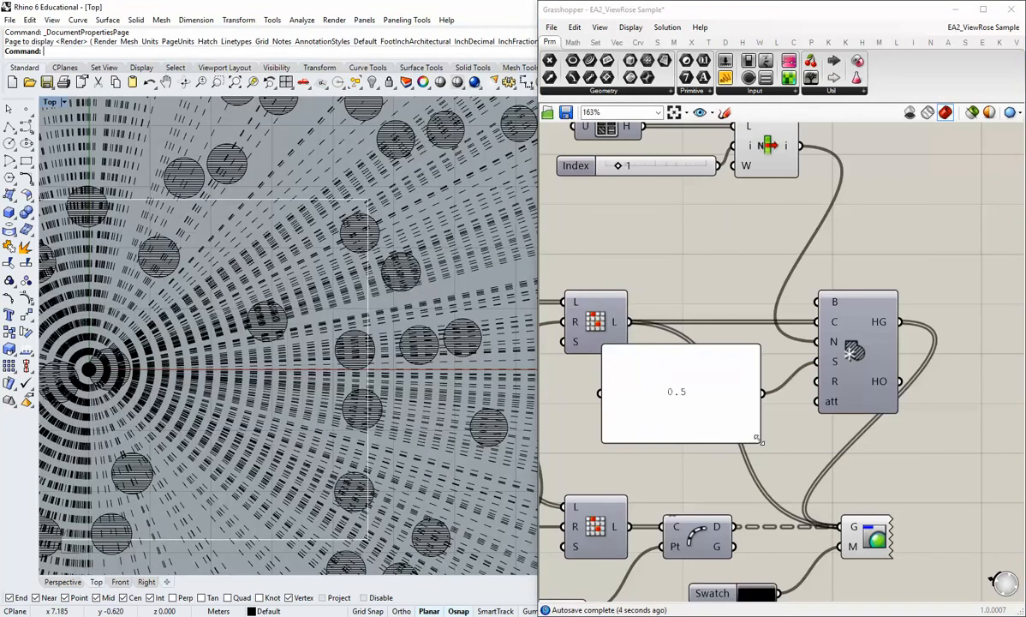
- Shrink the hatch scale panel to a single line, set its value to 0.7, and check the hatched circles
drag(759, 439, 733, 366)
double_click(747, 365)
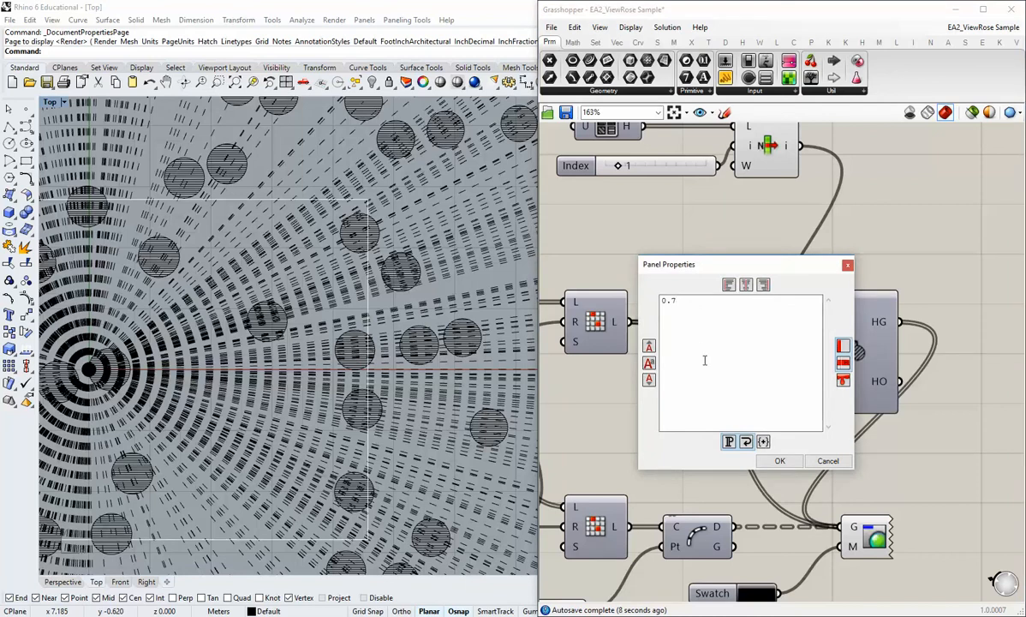
click(776, 460)
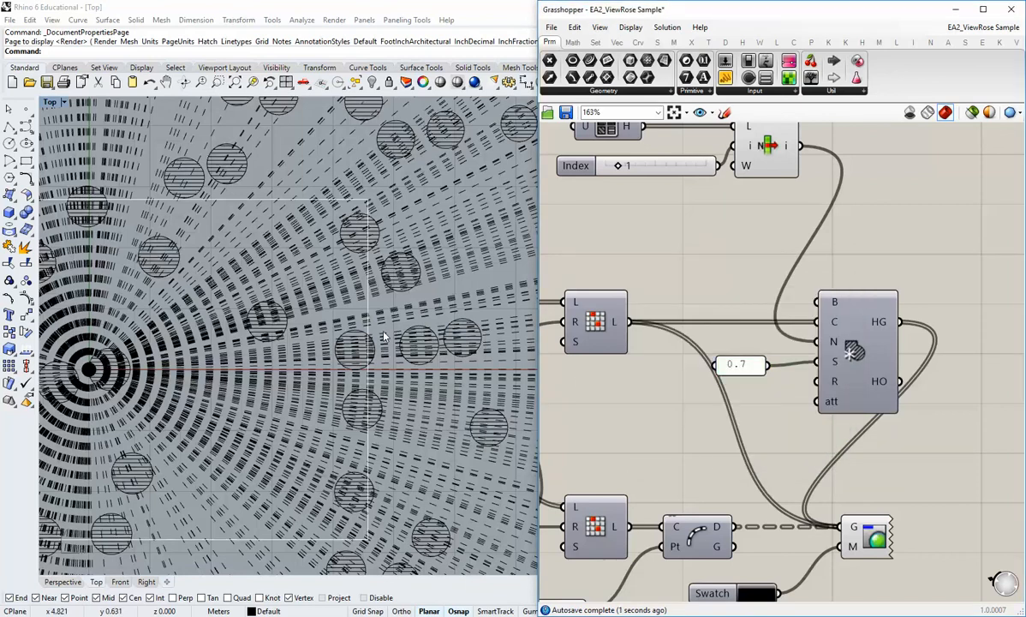
scroll(333, 345, down, 8)
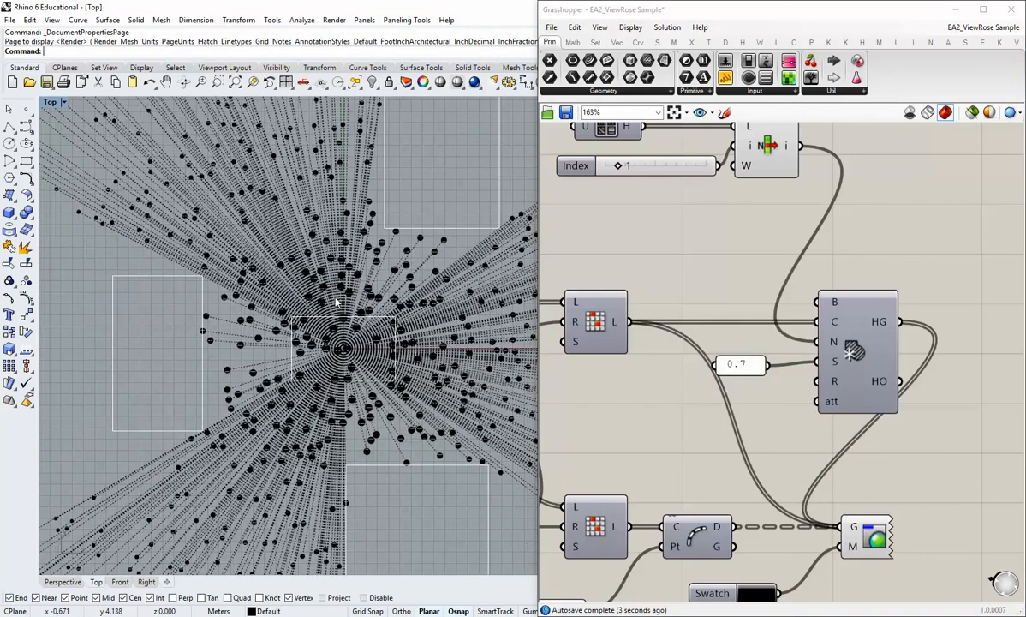
scroll(309, 302, up, 10)
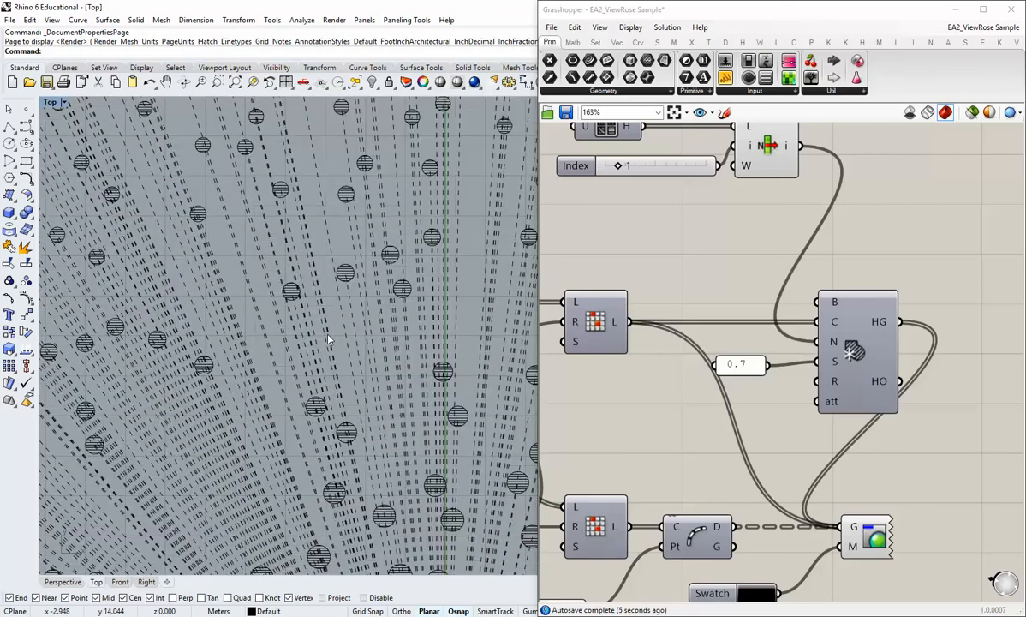